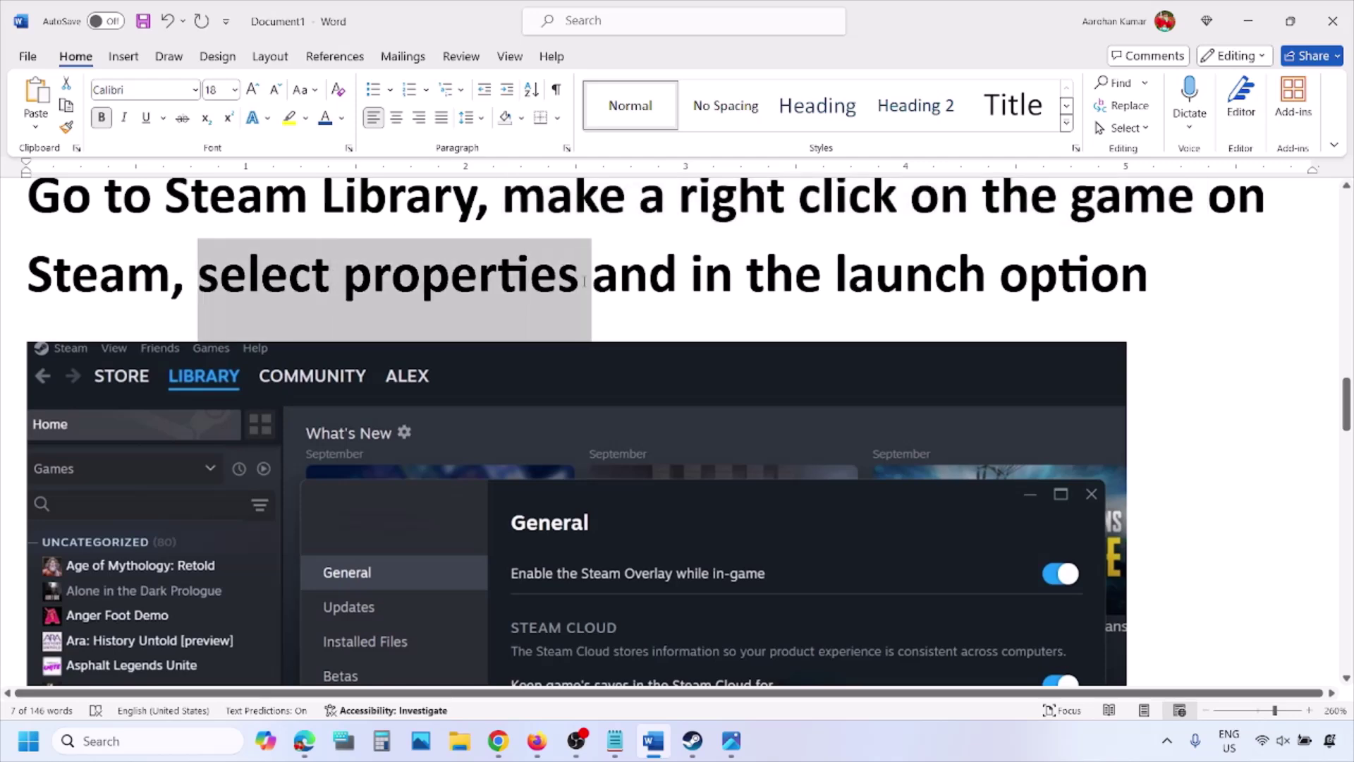
# Examine the document's Steam launch option examples for -dx11, -d3d11 and -dx12
pyautogui.scroll(-5, 583, 282)
pyautogui.scroll(2, 582, 282)
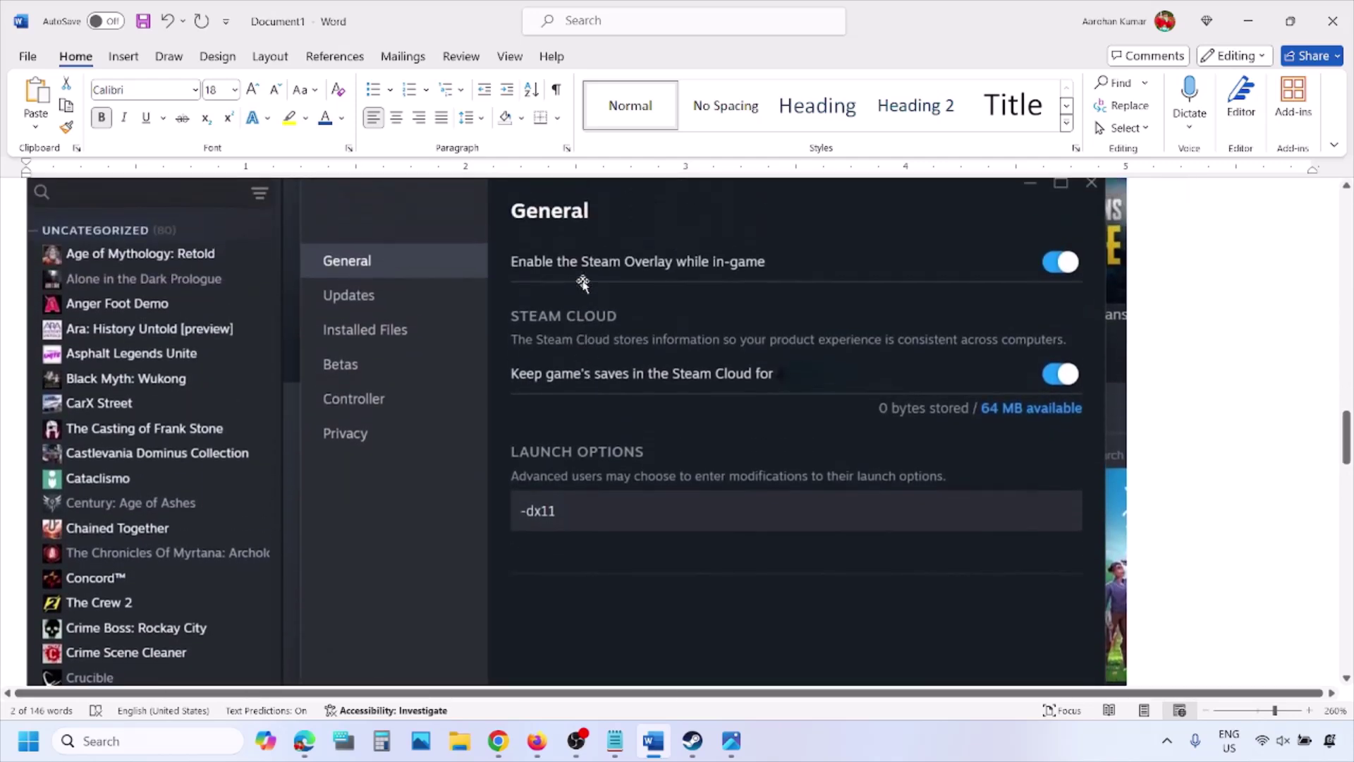
pyautogui.rightClick(582, 368)
pyautogui.click(533, 511)
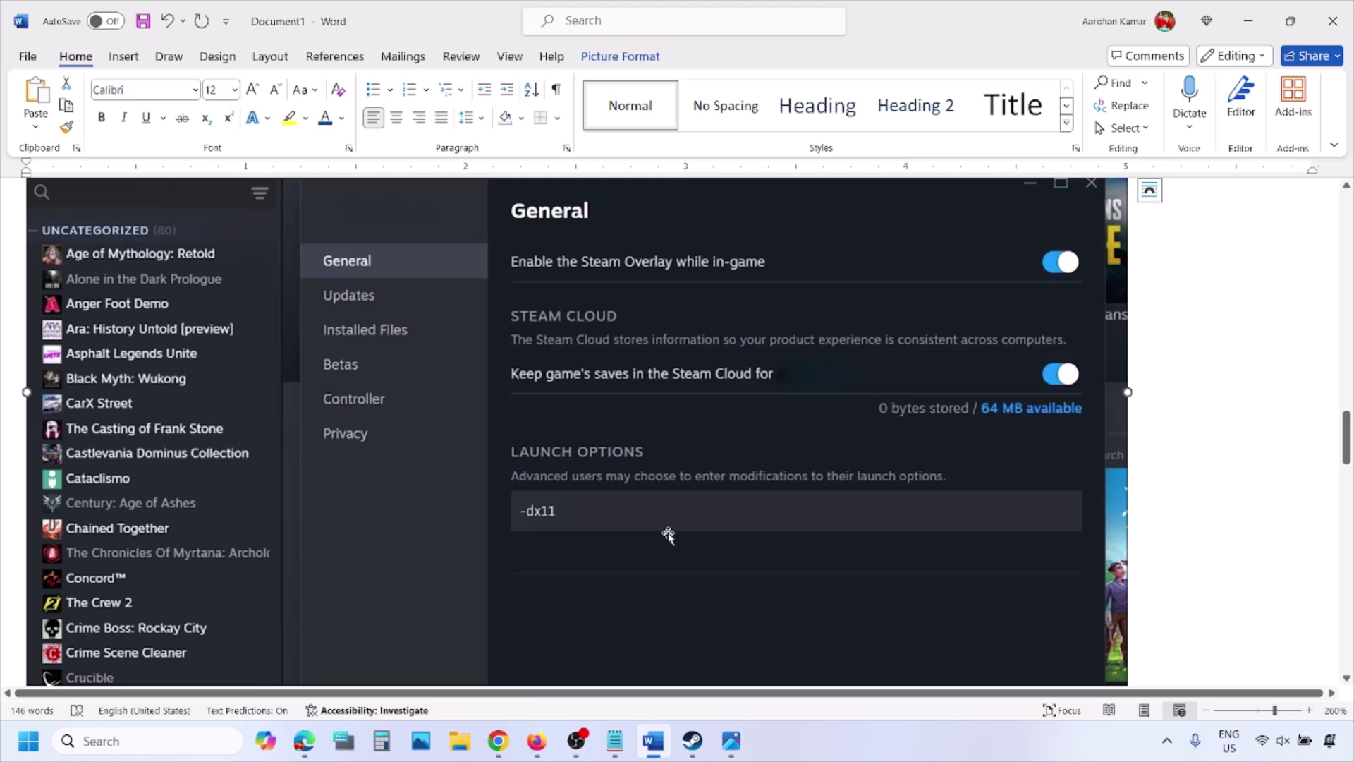
pyautogui.scroll(-10, 667, 533)
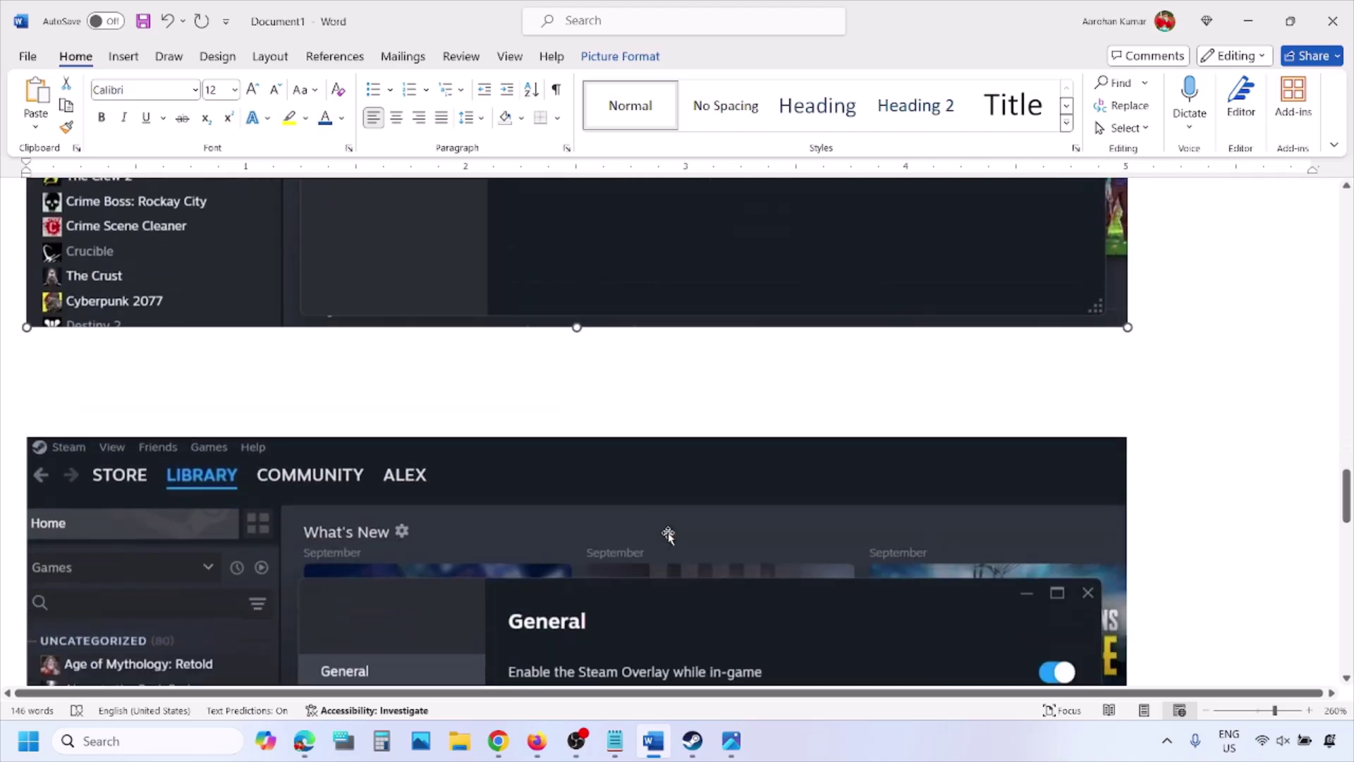
pyautogui.scroll(-6, 668, 534)
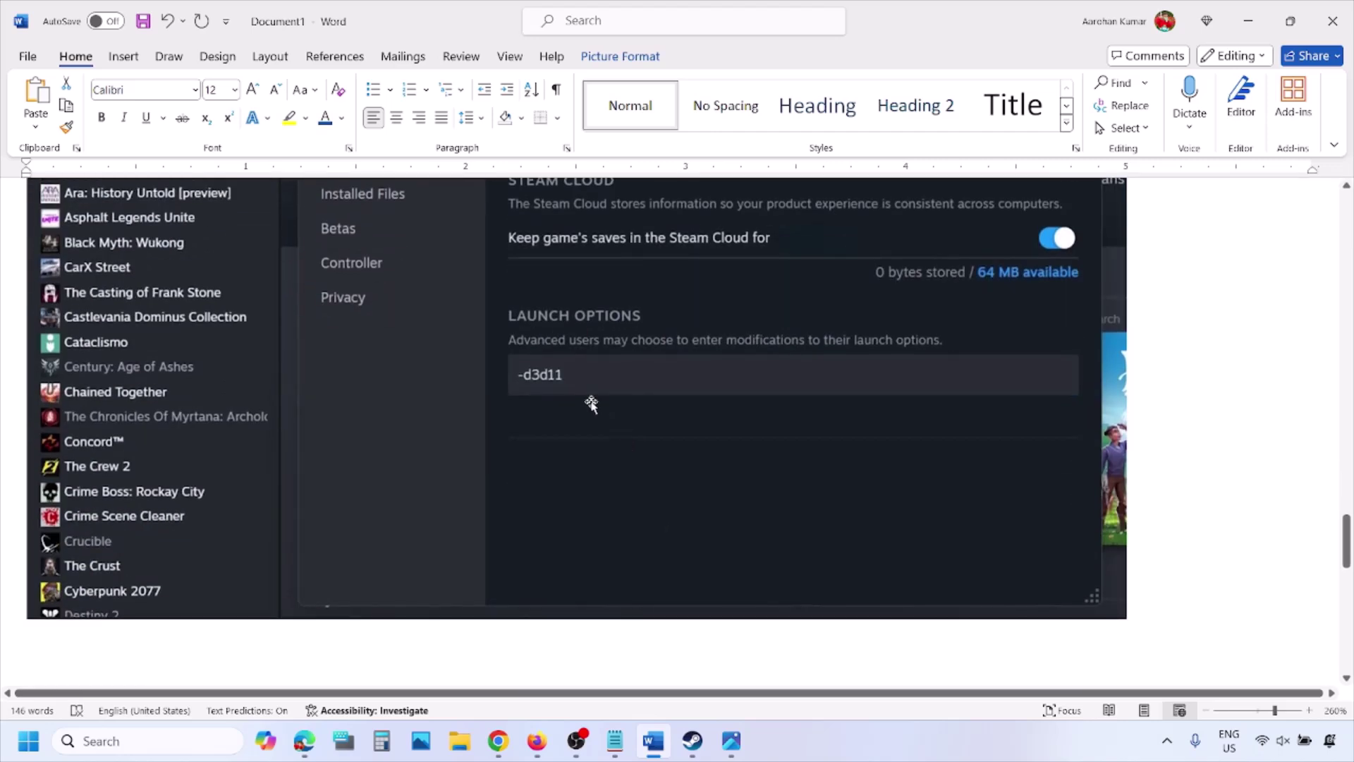
pyautogui.scroll(1, 592, 402)
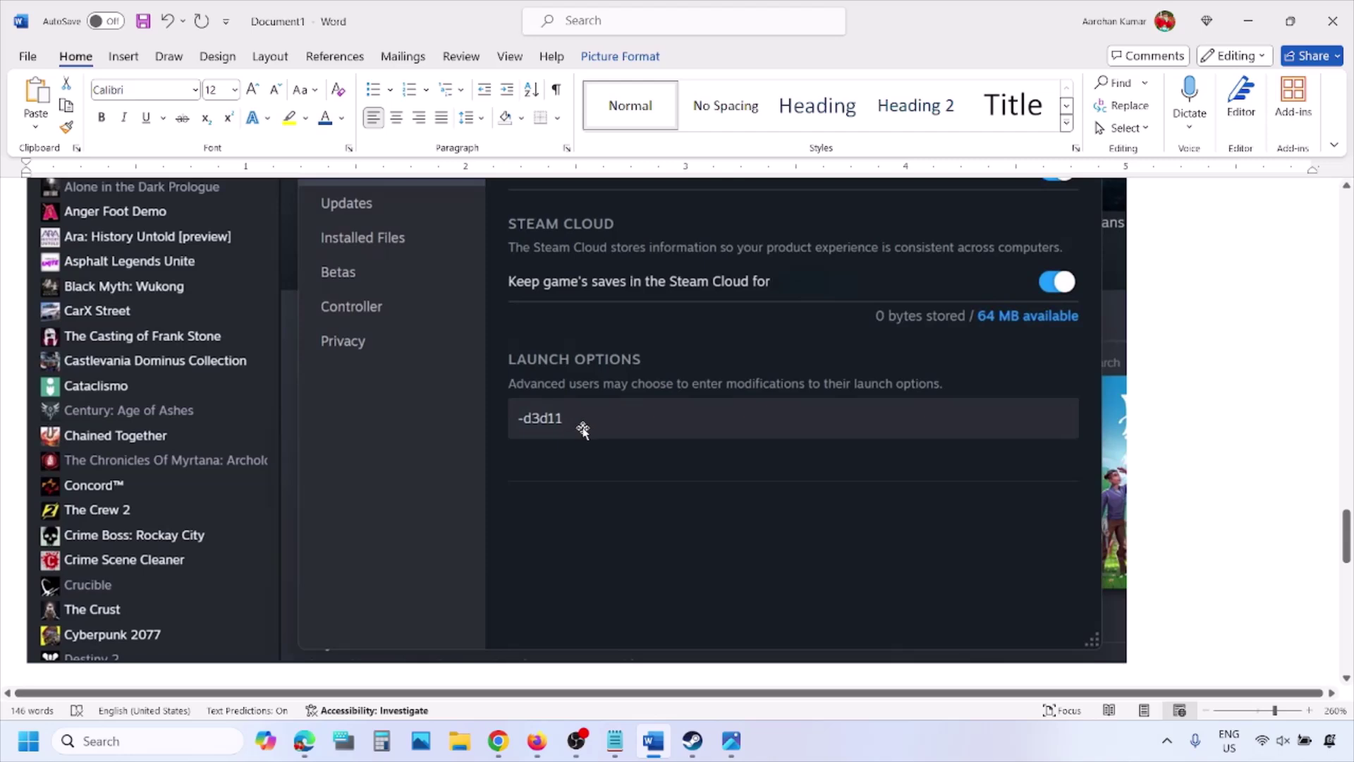
pyautogui.scroll(-8, 607, 431)
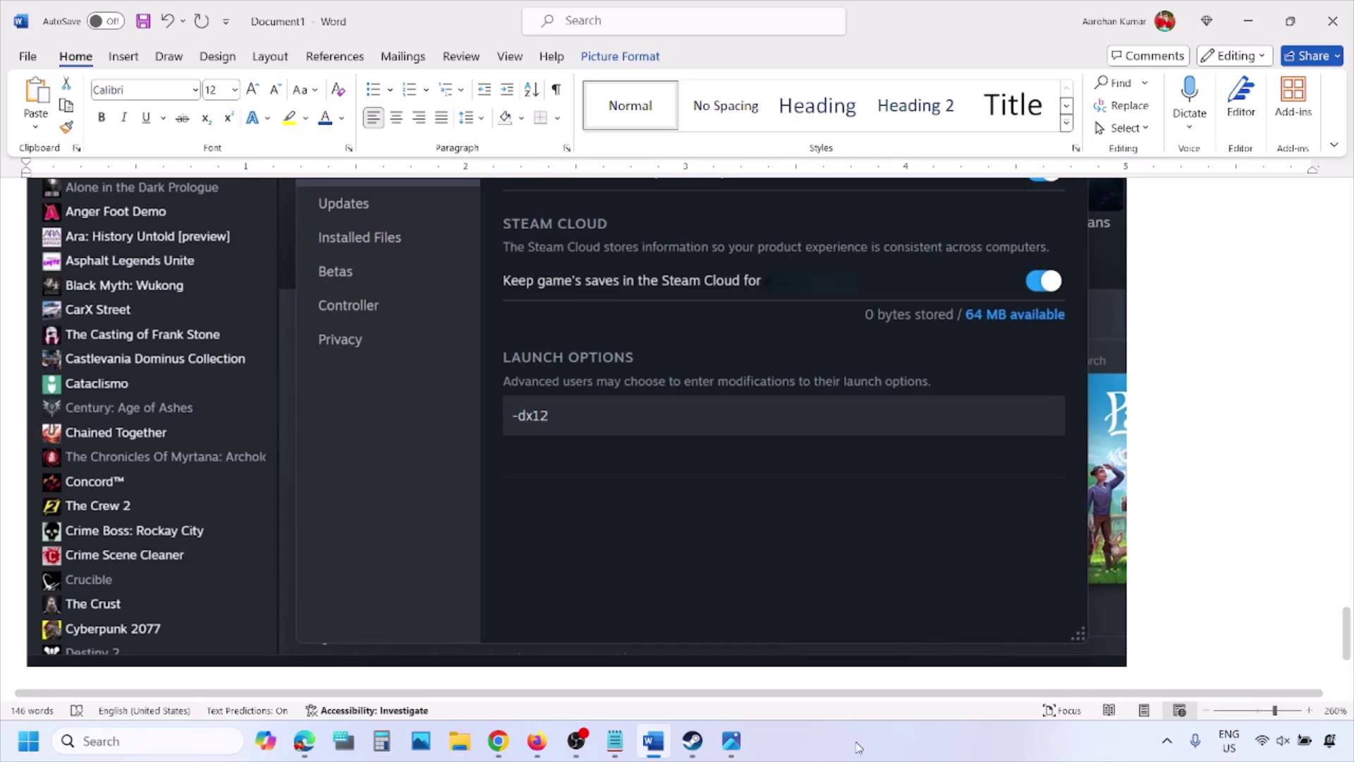
# Switch to Steam and bring up the Windows power options containing the Restart command
pyautogui.click(691, 740)
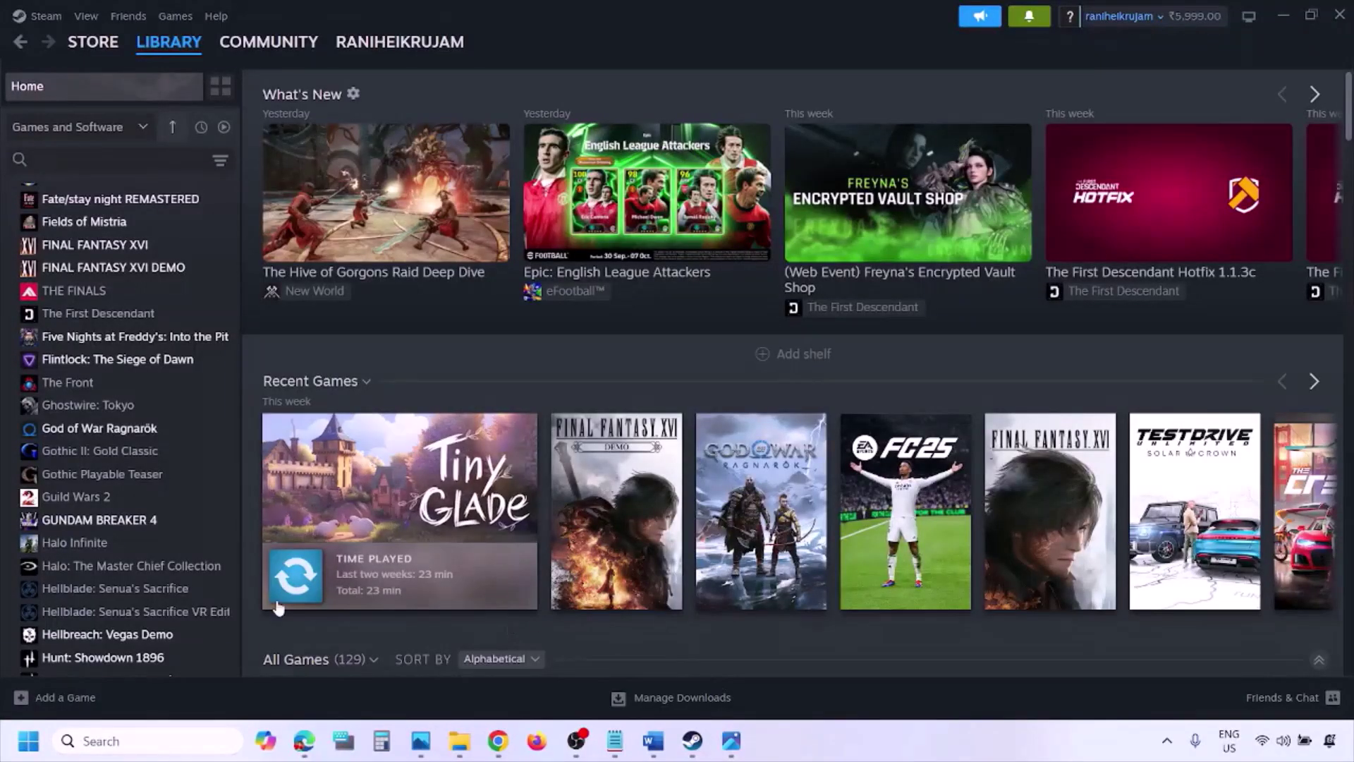
pyautogui.click(33, 750)
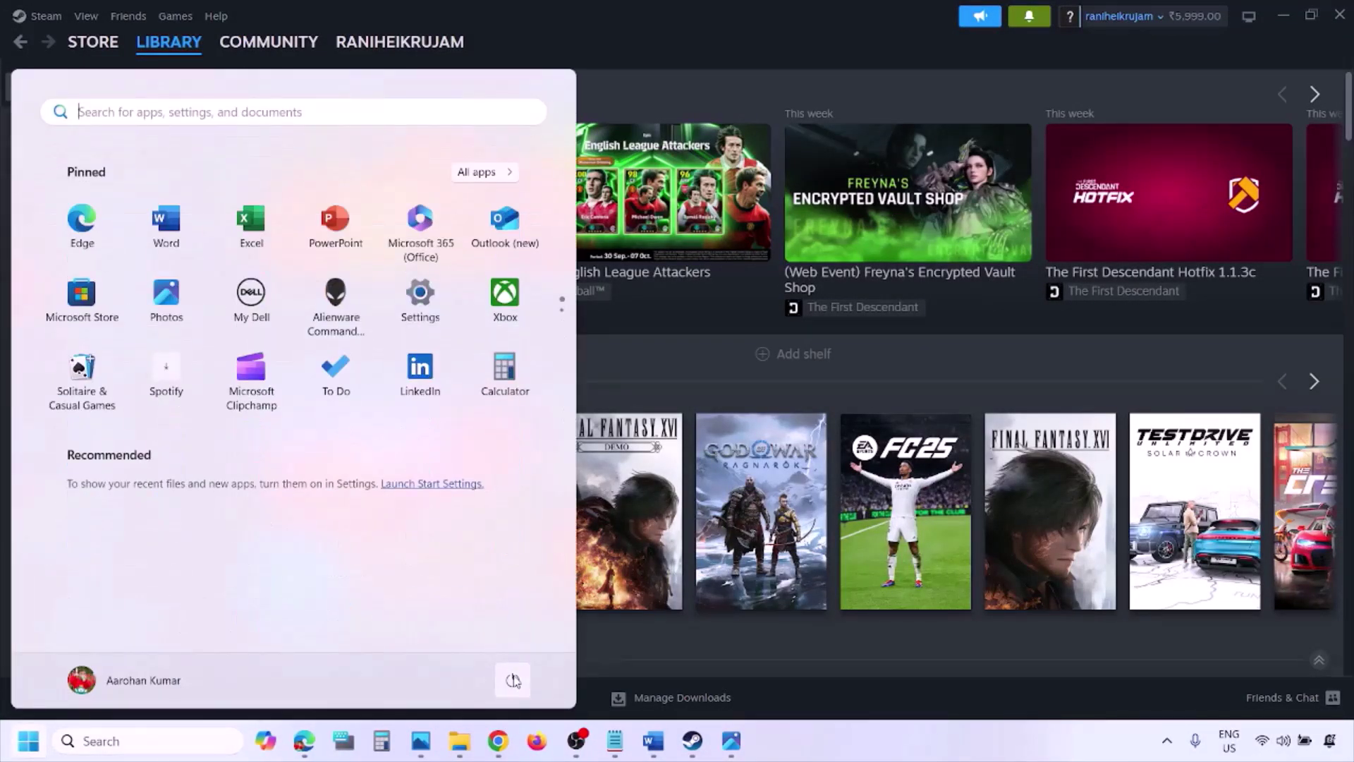
pyautogui.click(513, 679)
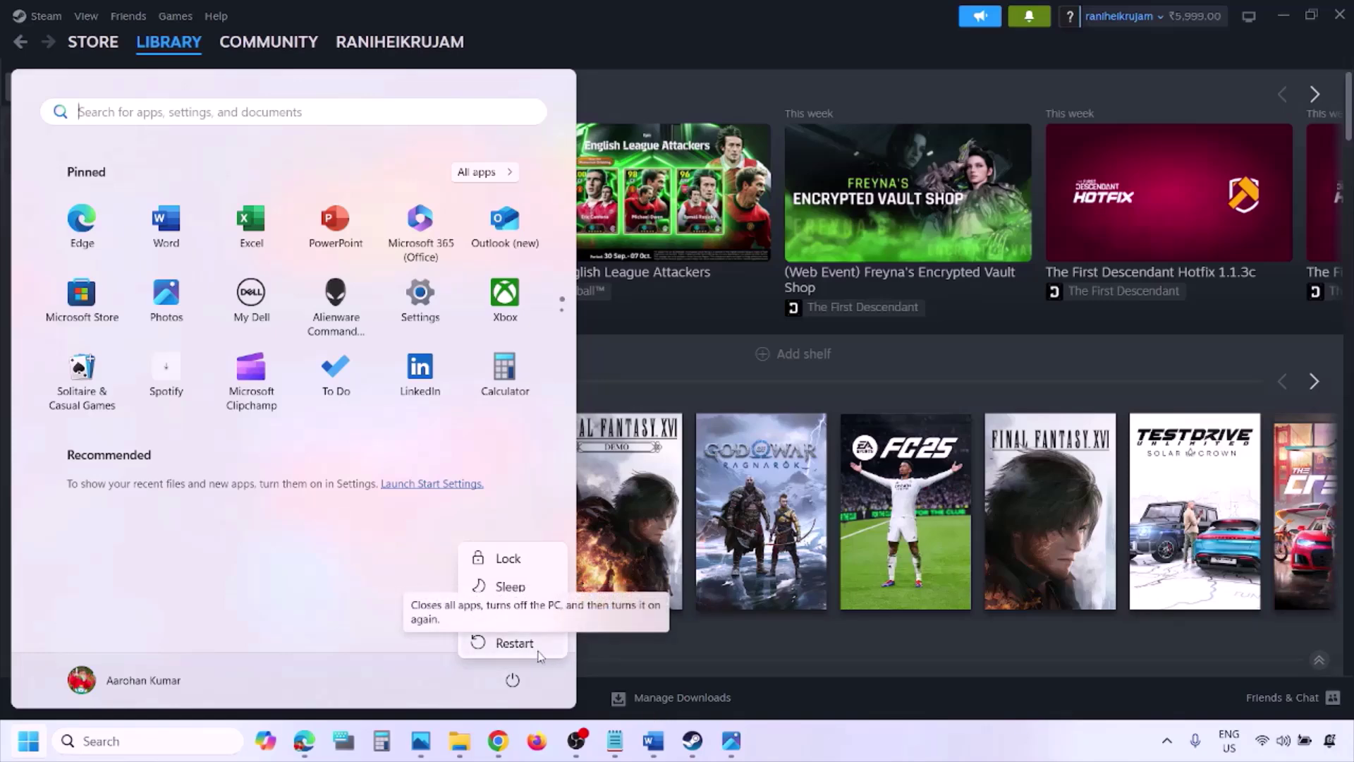
# Switch to the Word troubleshooting document and select the Step 2 text about running the game as an administrator from its installation folder
pyautogui.click(656, 749)
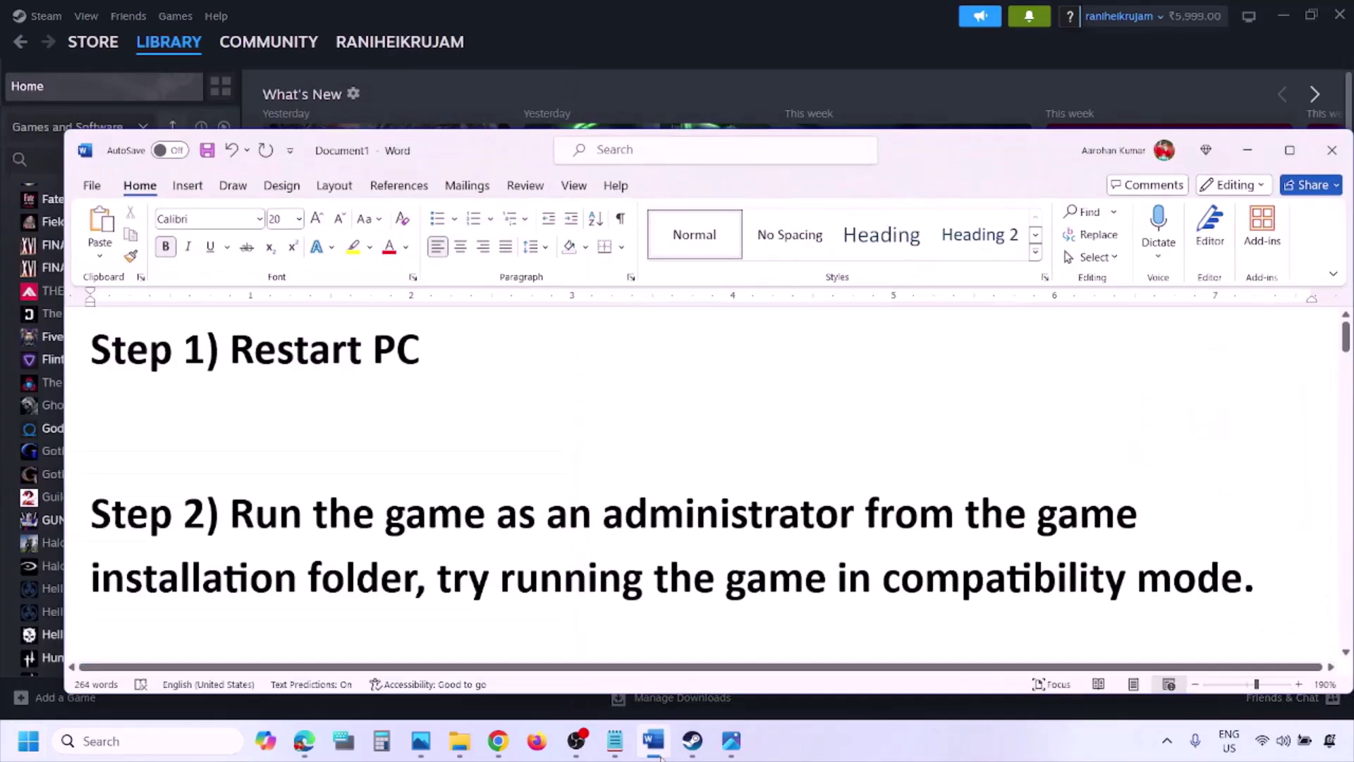
pyautogui.moveTo(234, 512); pyautogui.dragTo(723, 665)
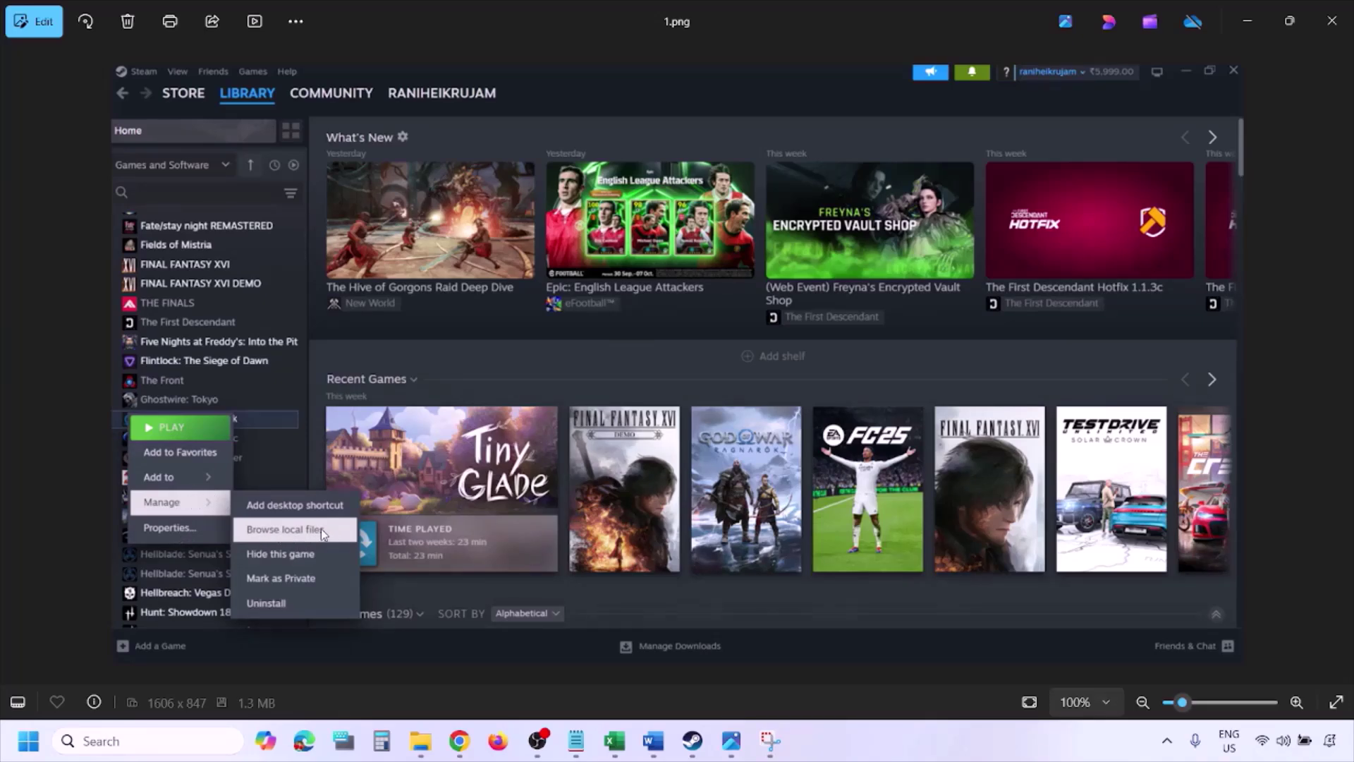
# Examine the Browse local files command in 1.png and the Properties command in 2.png up close
pyautogui.scroll(2, 320, 527)
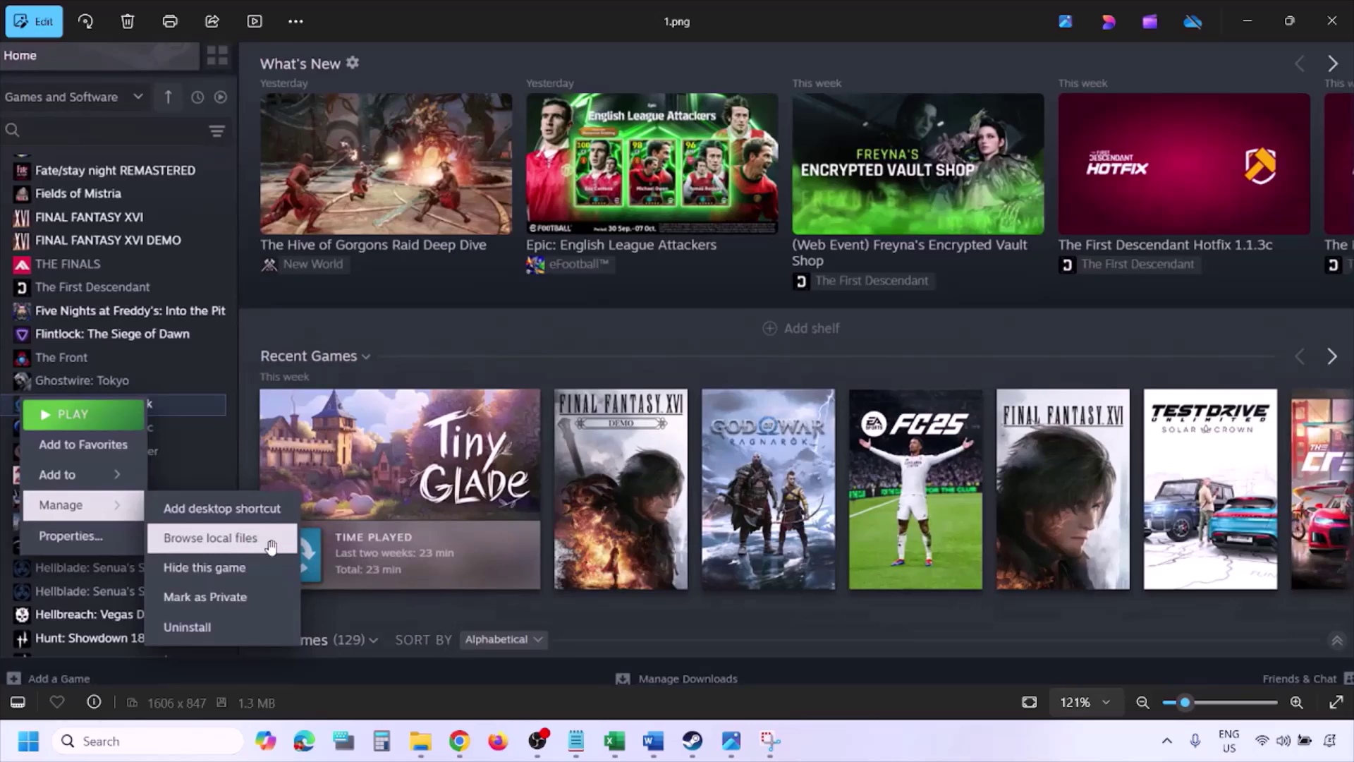
pyautogui.scroll(-2, 271, 546)
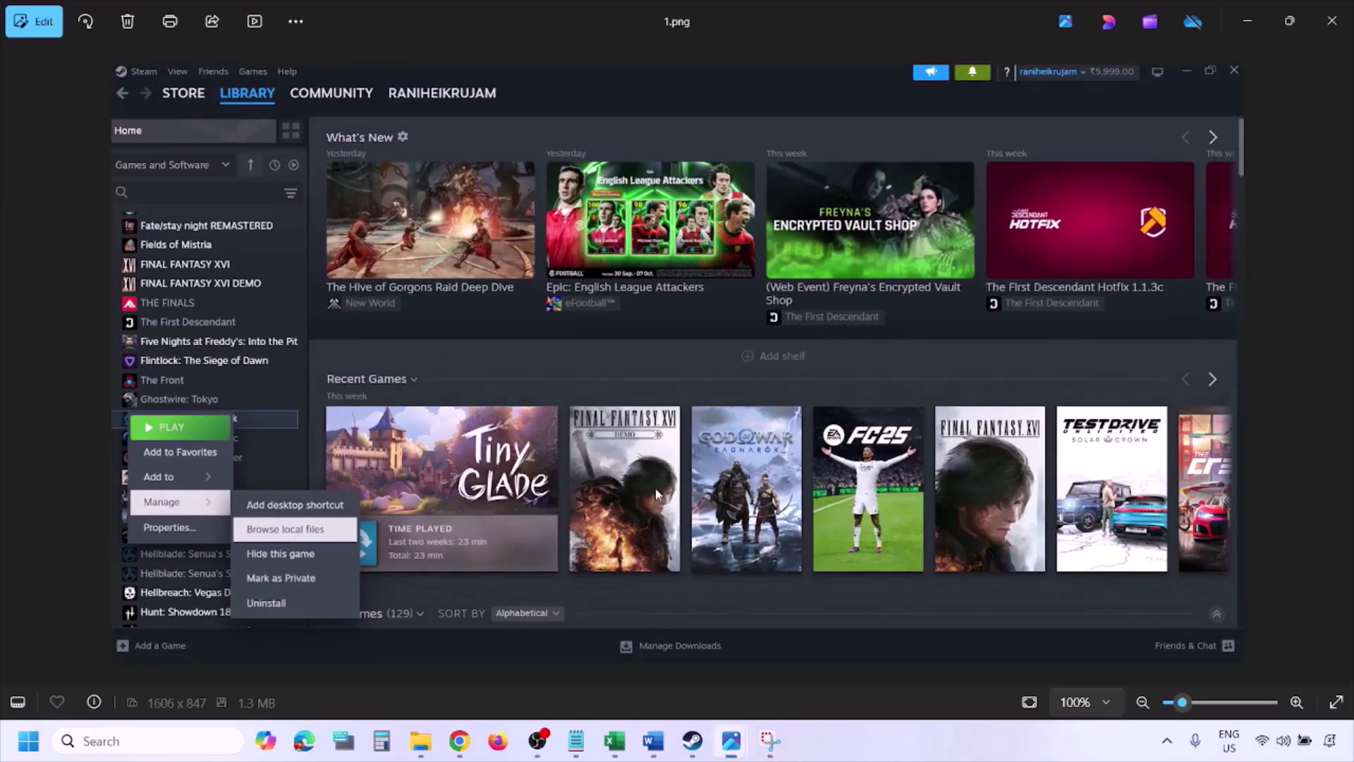
pyautogui.press('Right')
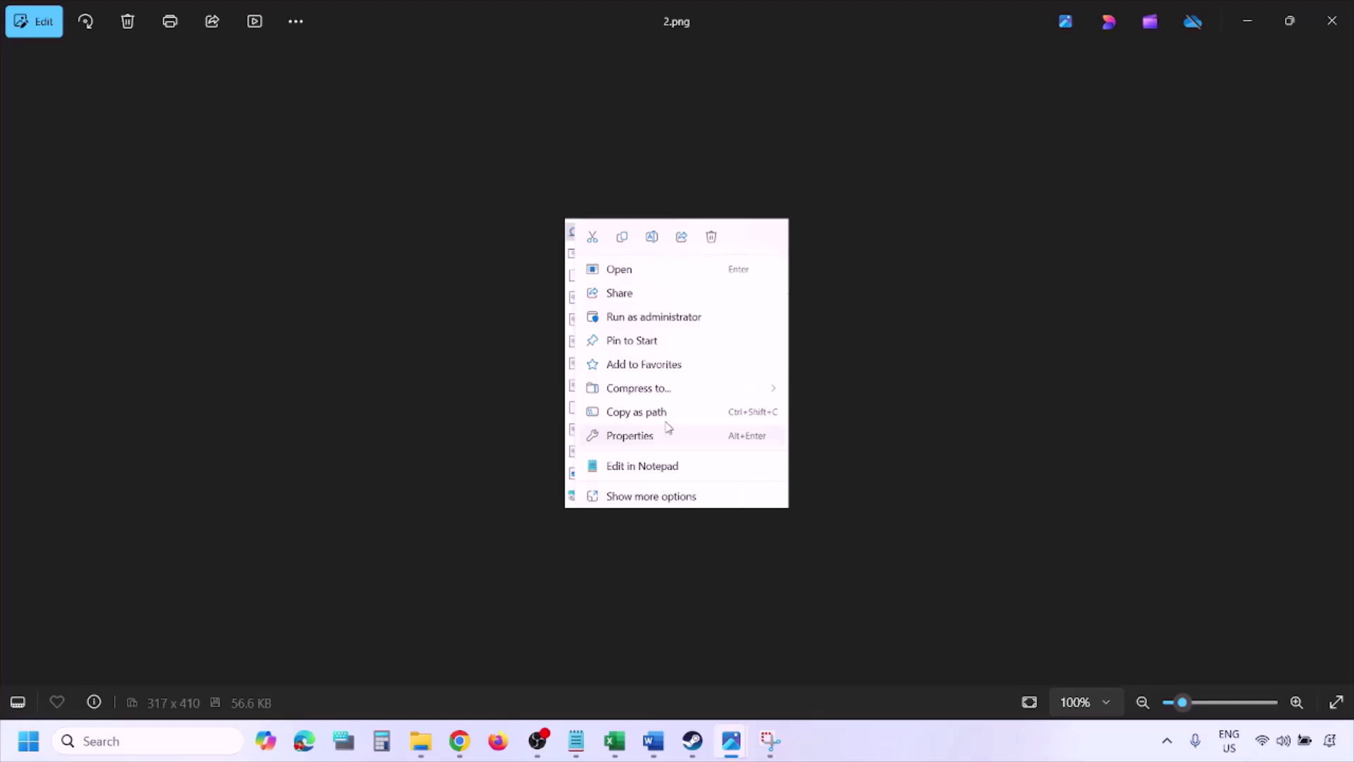
pyautogui.scroll(4, 668, 426)
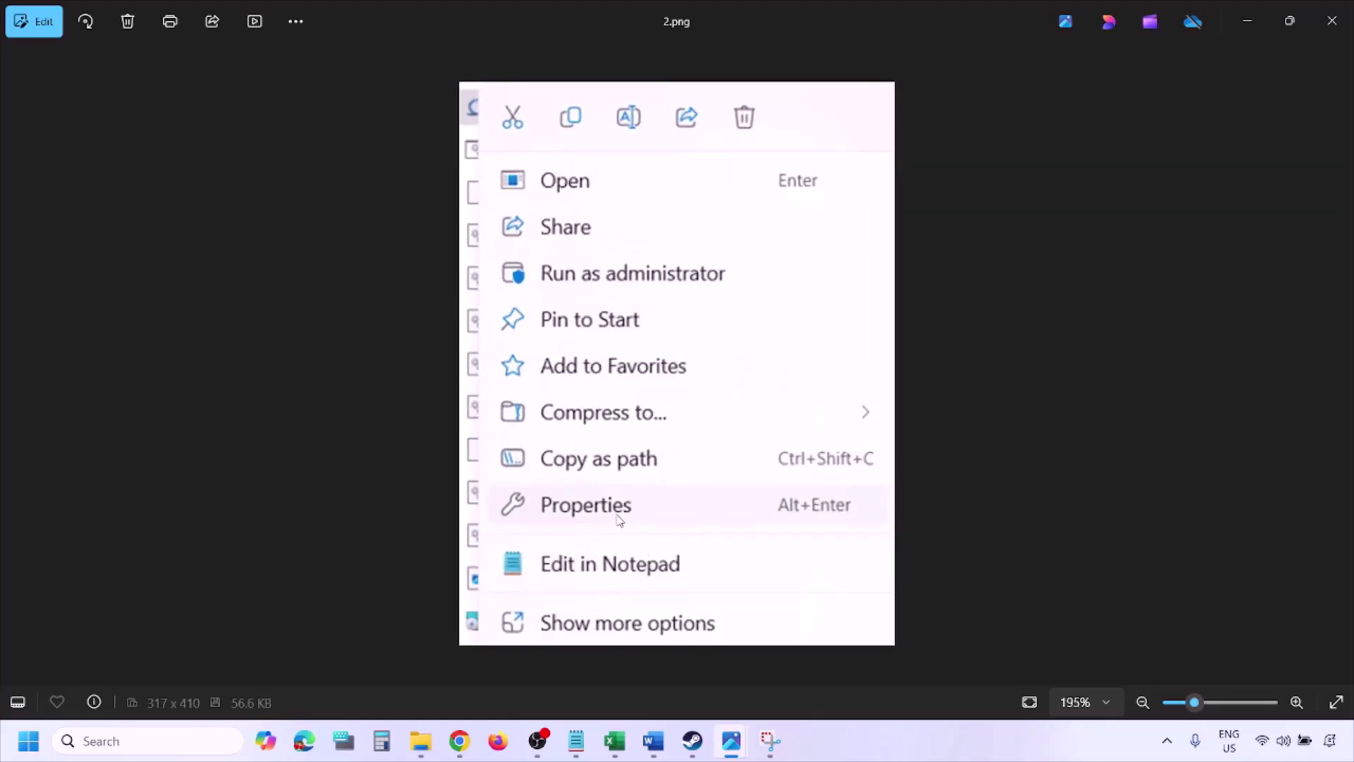
pyautogui.scroll(-4, 624, 520)
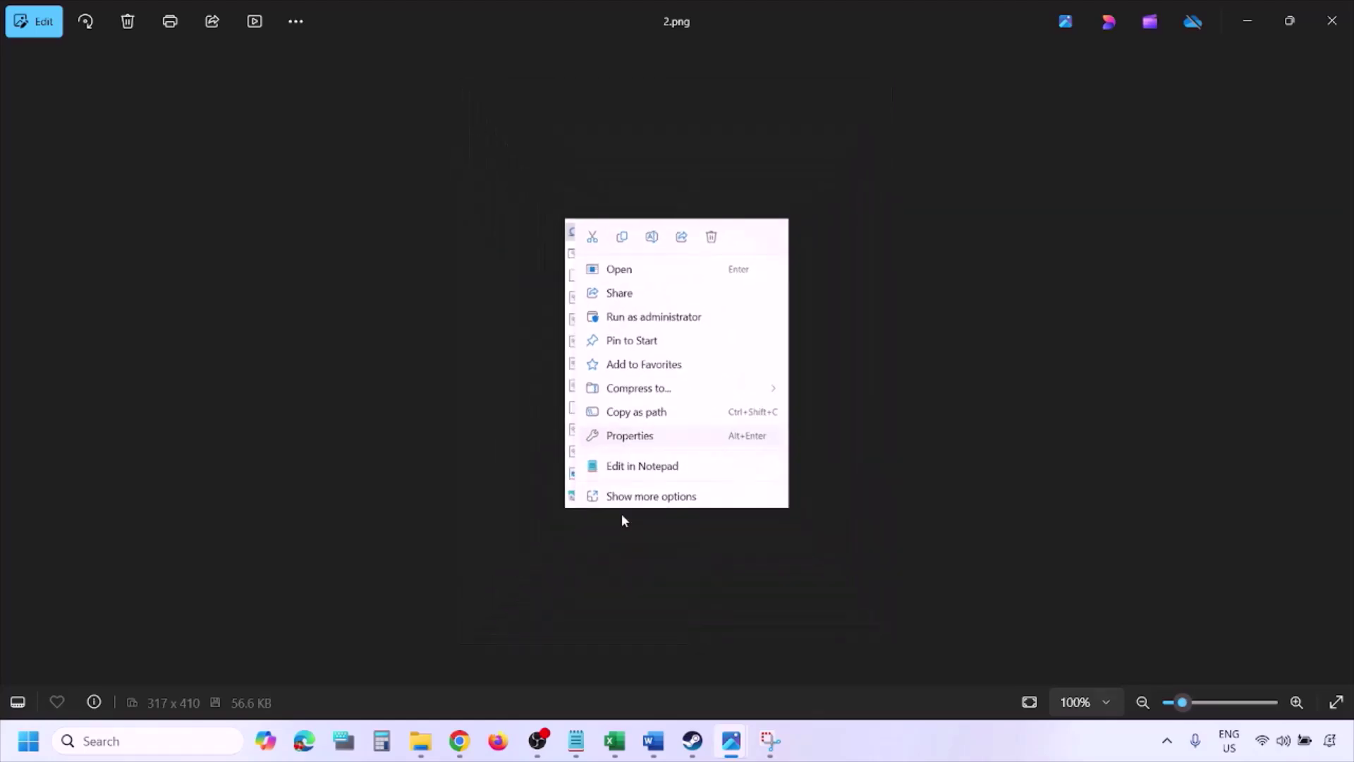
# Show 3.png and inspect its compatibility settings around the option to run the program as an administrator
pyautogui.press('Right')
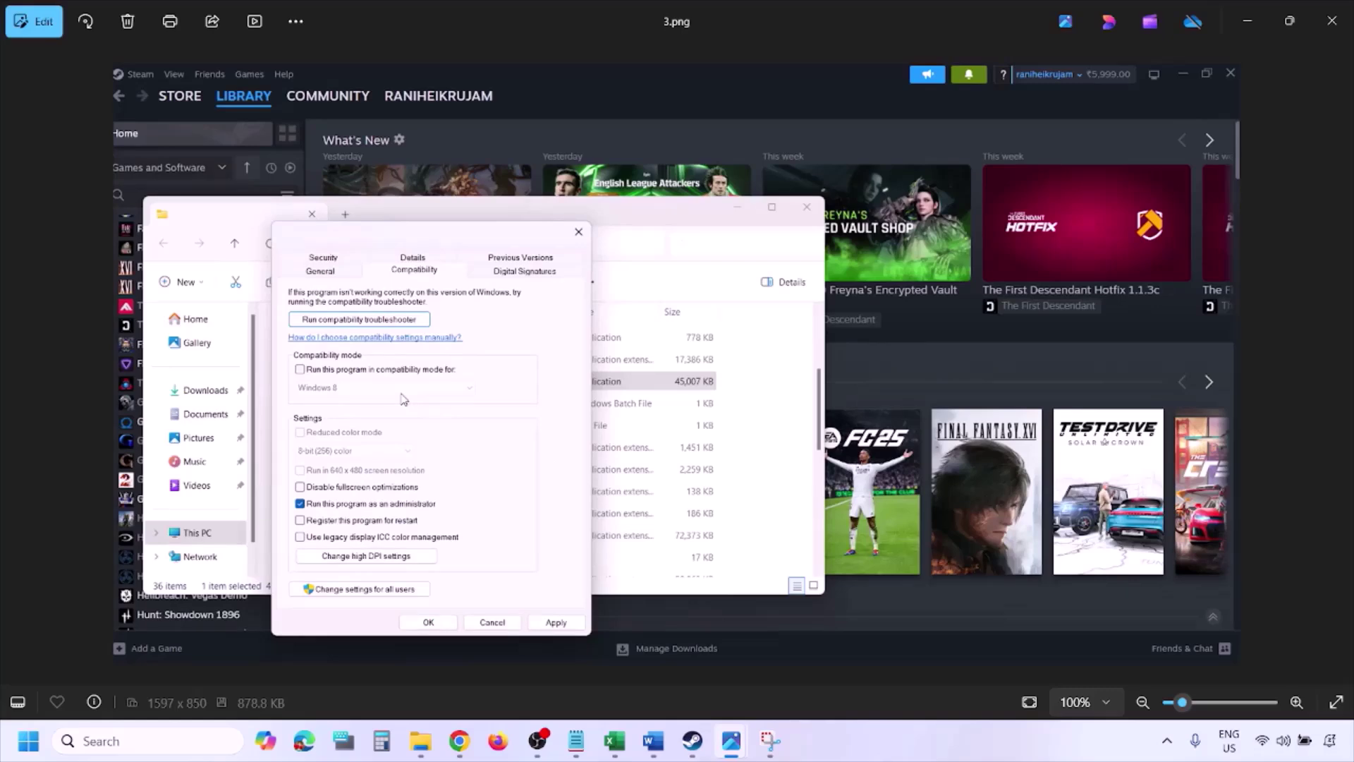
pyautogui.scroll(2, 403, 399)
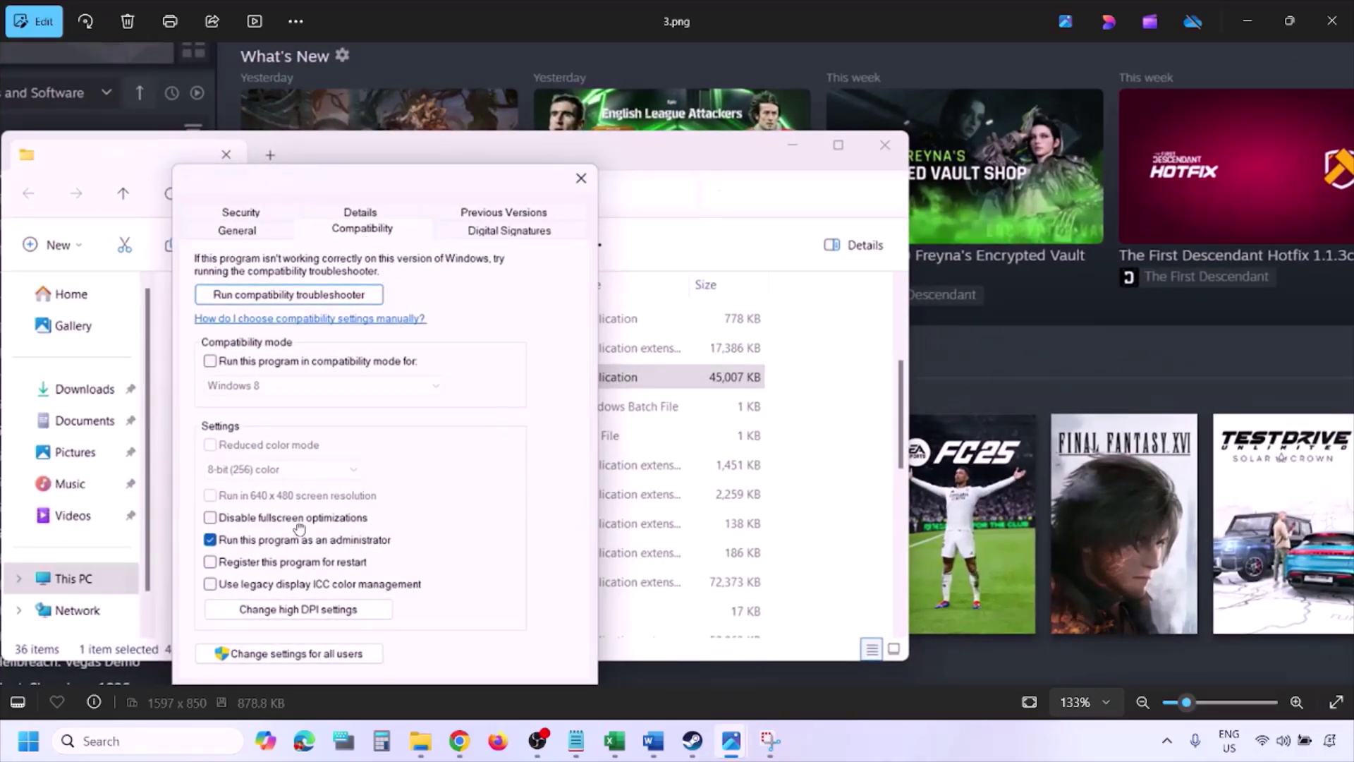
pyautogui.moveTo(300, 529); pyautogui.dragTo(299, 465)
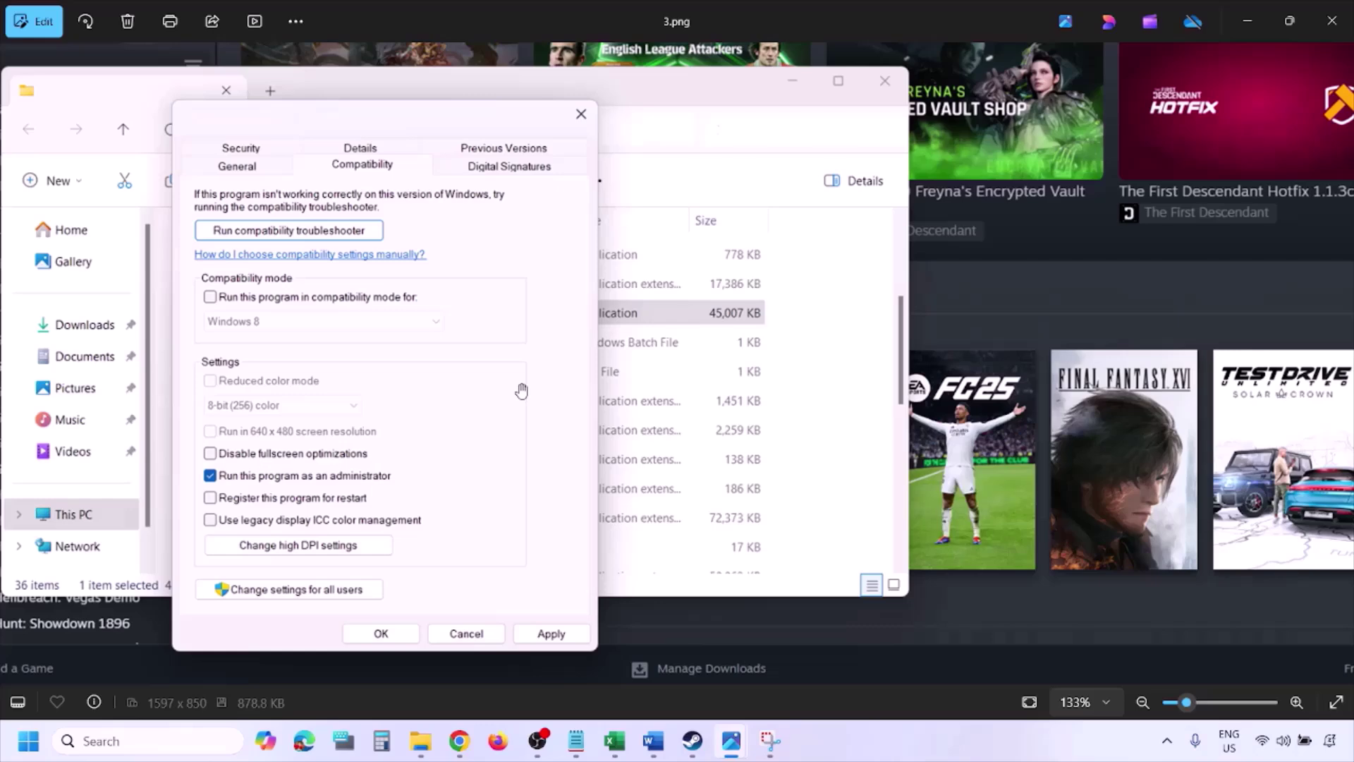
pyautogui.scroll(-2, 521, 390)
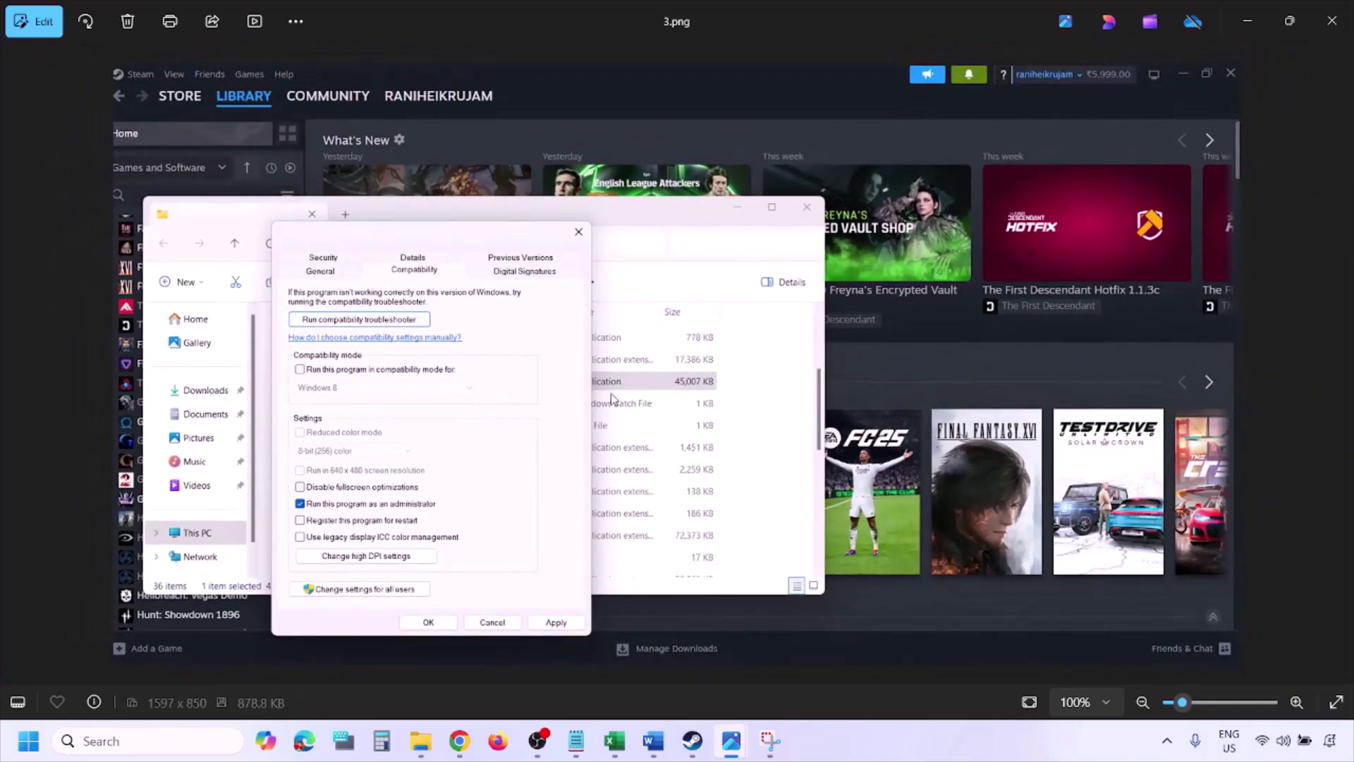
# Show 4.png and inspect the compatibility mode option and the settings below it at higher magnification
pyautogui.press('Right')
pyautogui.scroll(3, 610, 398)
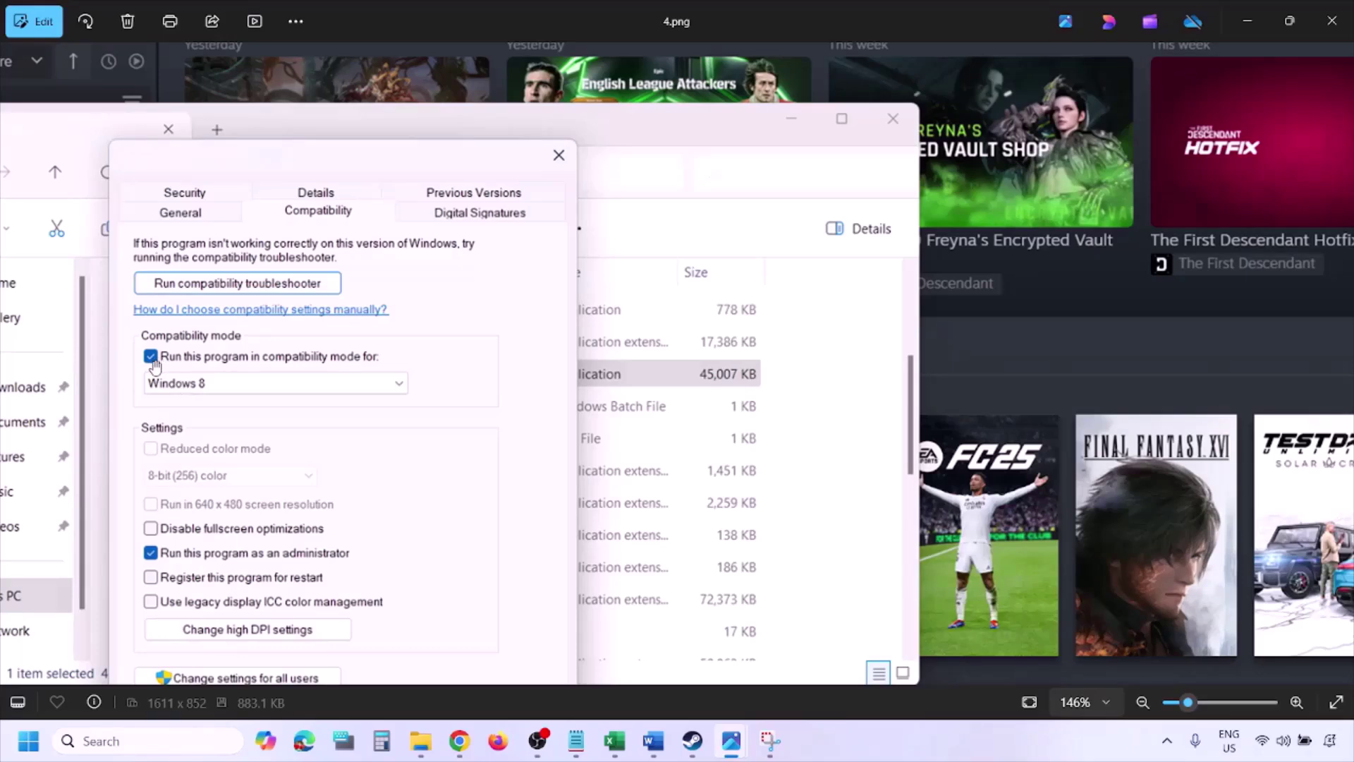
pyautogui.moveTo(175, 374); pyautogui.dragTo(184, 326)
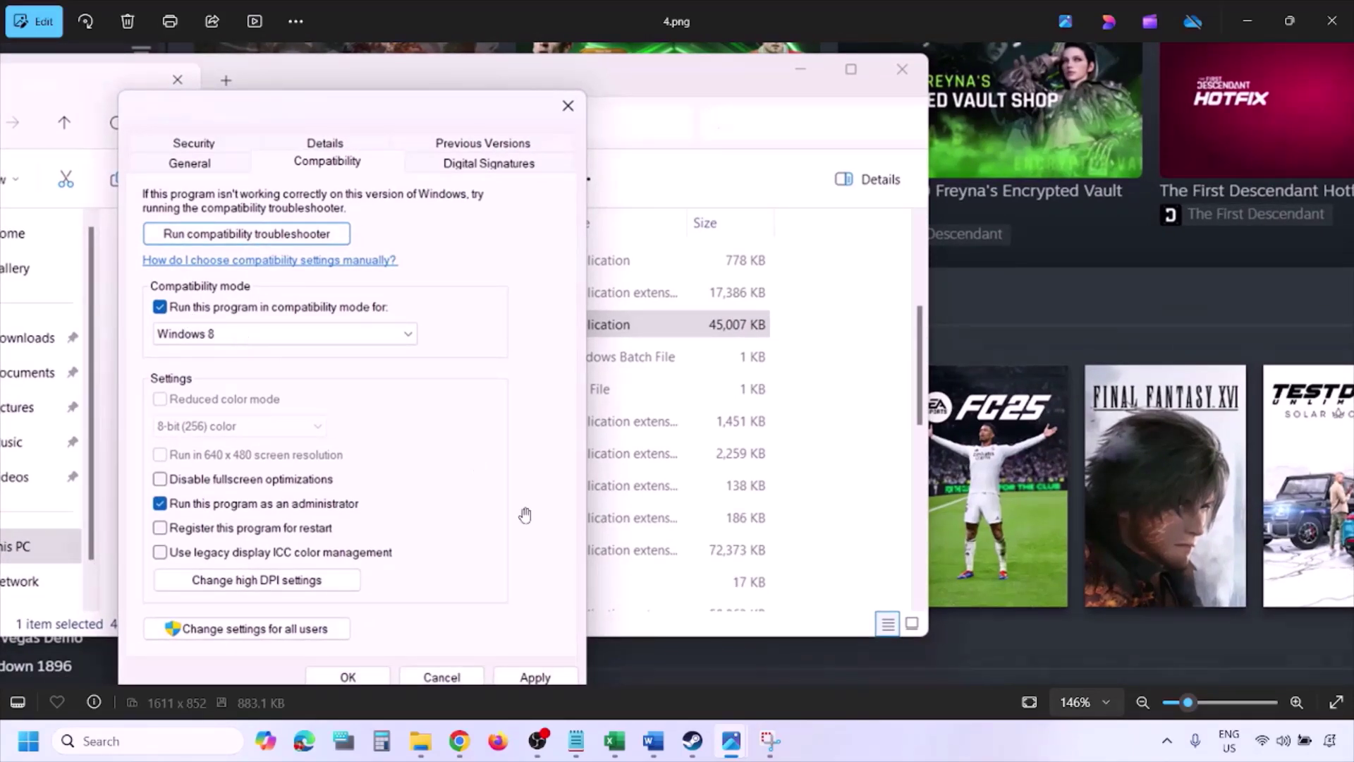
pyautogui.moveTo(520, 525); pyautogui.dragTo(529, 484)
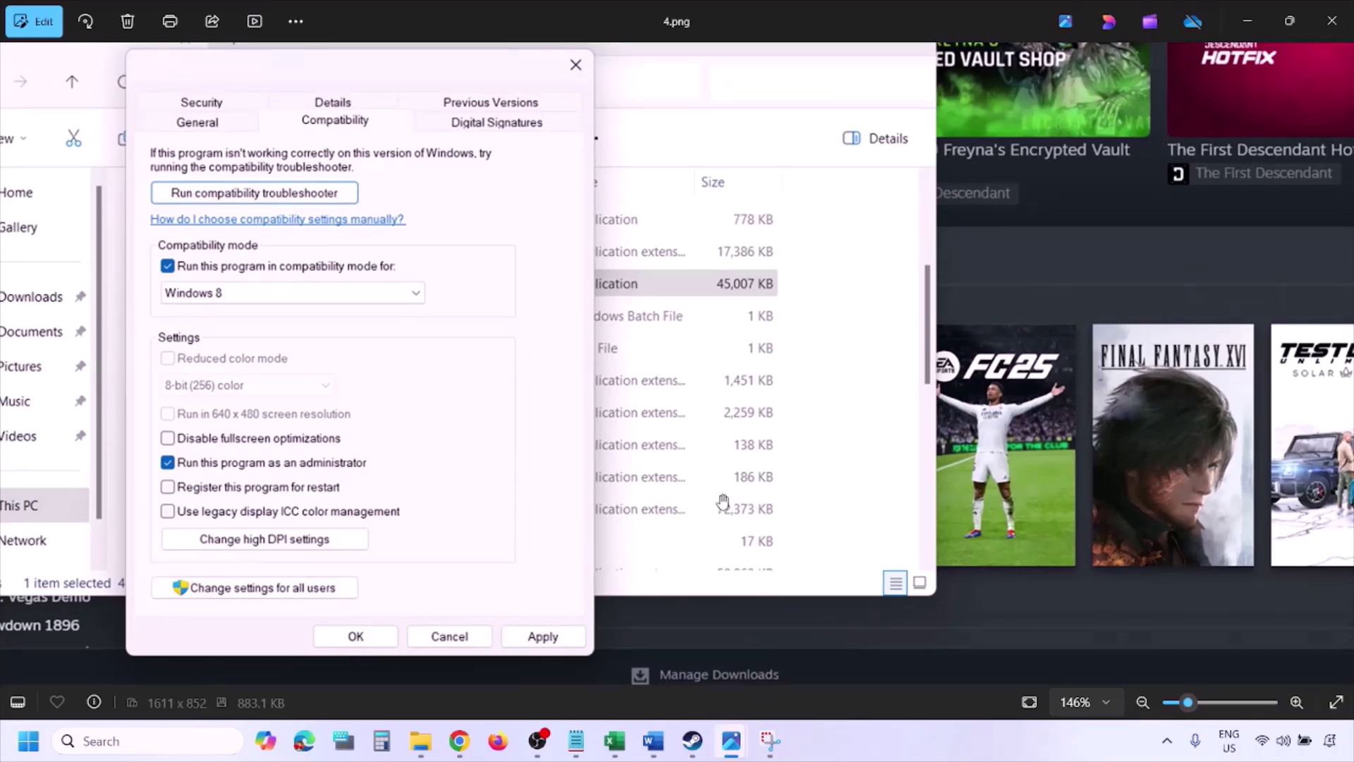
pyautogui.scroll(-3, 725, 499)
# Show 5.png and look closely at the Windows versions offered for compatibility mode
pyautogui.press('Right')
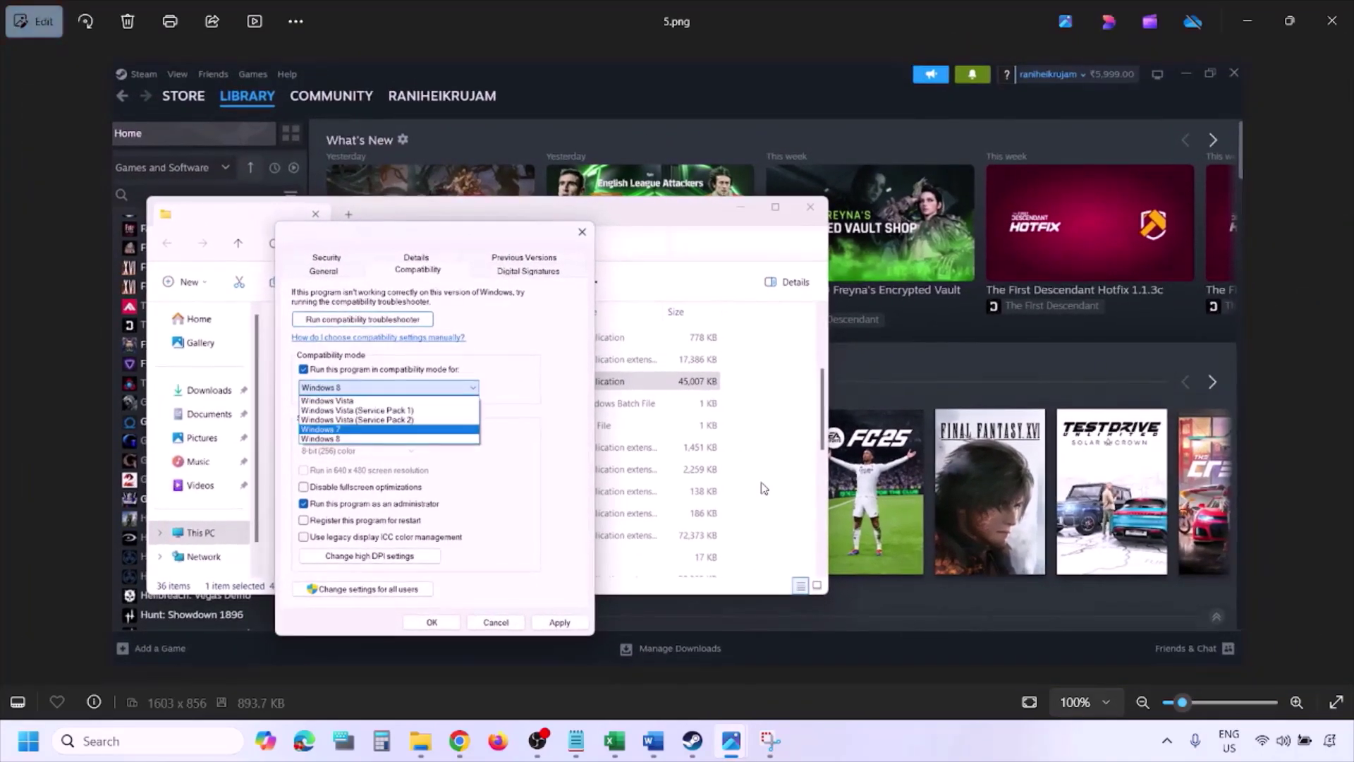
pyautogui.scroll(2, 438, 421)
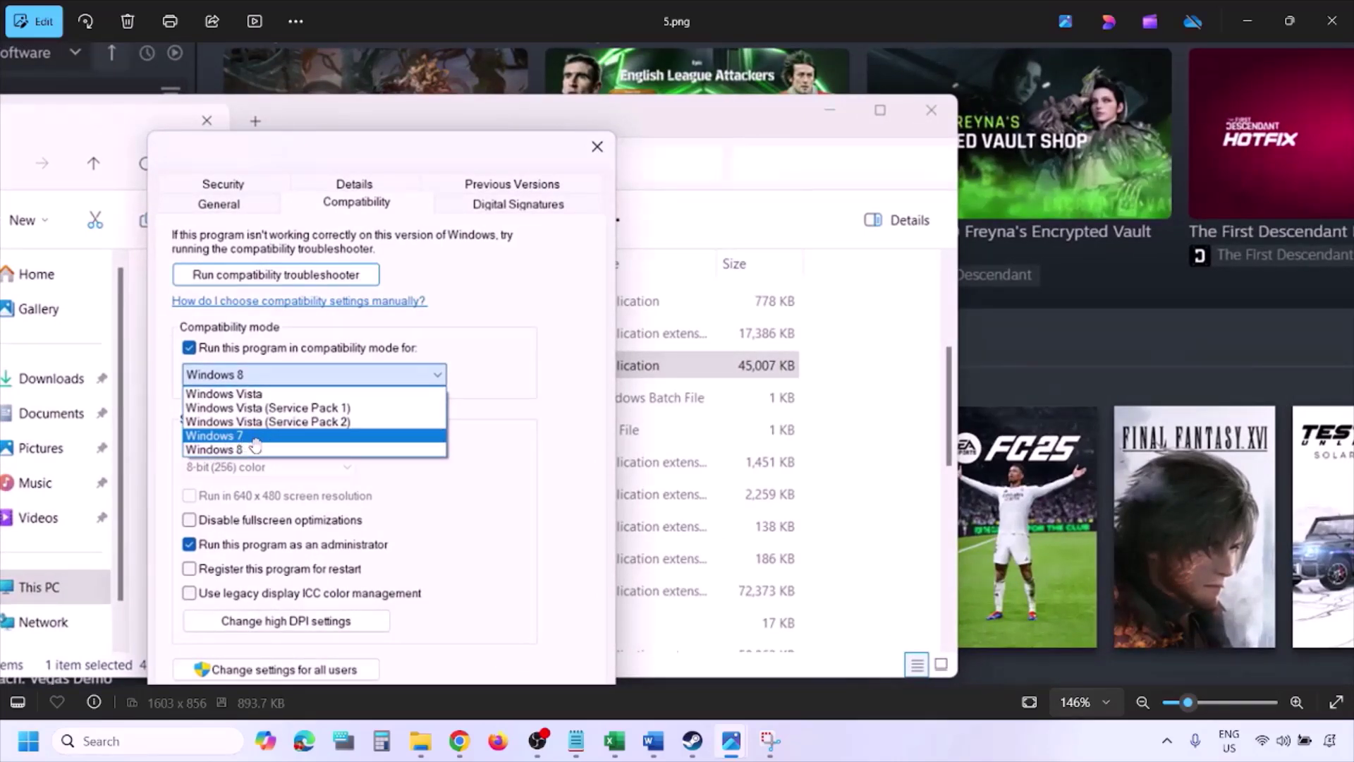
pyautogui.scroll(-2, 255, 446)
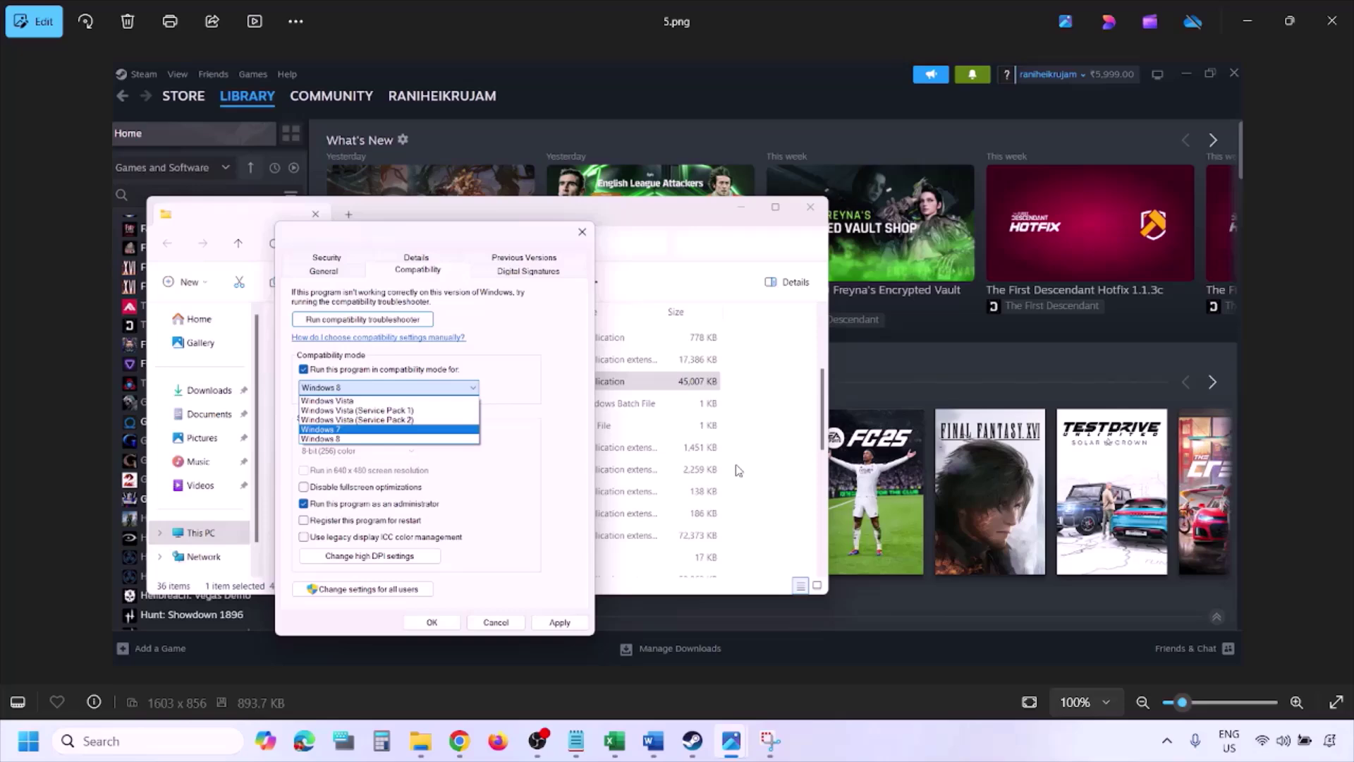
# Show 6.png and inspect its Windows 7 compatibility mode, fullscreen optimizations and administrator settings up close
pyautogui.press('Right')
pyautogui.scroll(2, 439, 416)
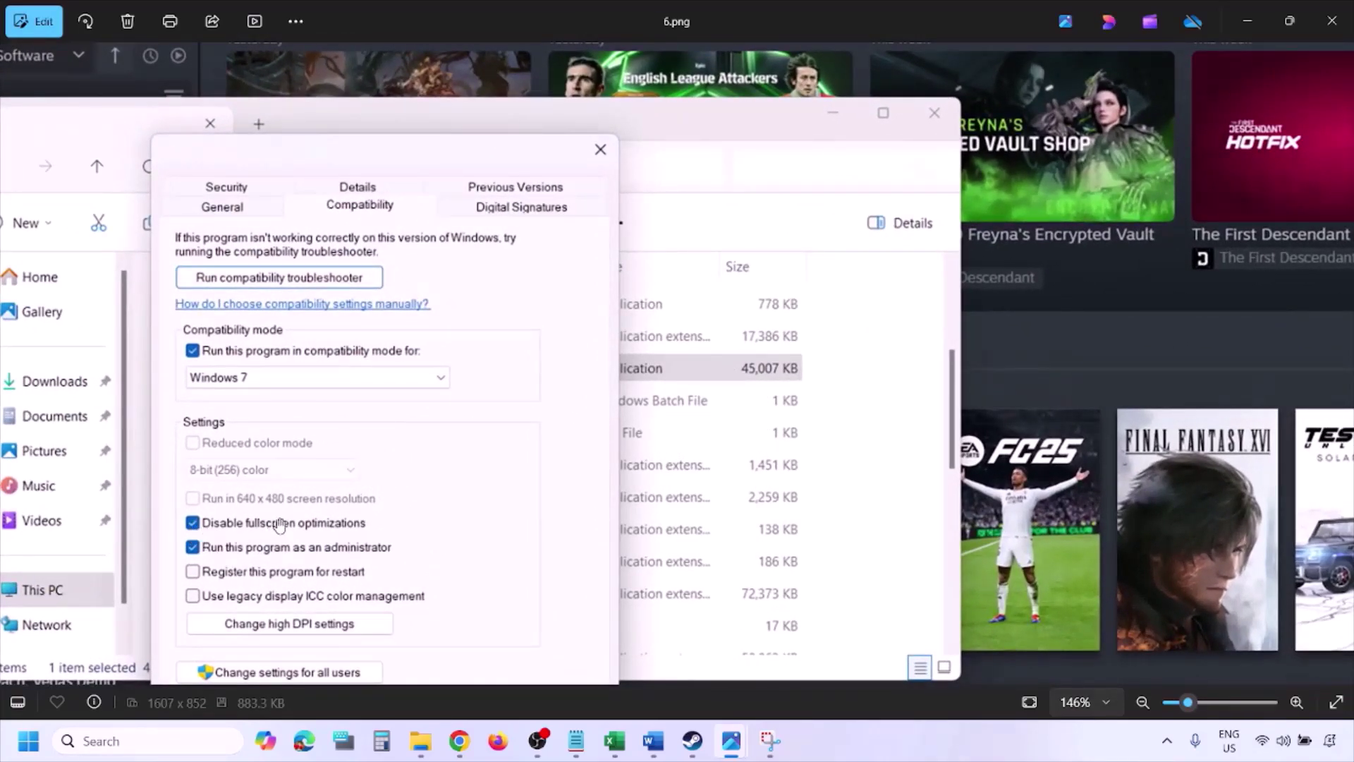
pyautogui.moveTo(385, 507); pyautogui.dragTo(444, 411)
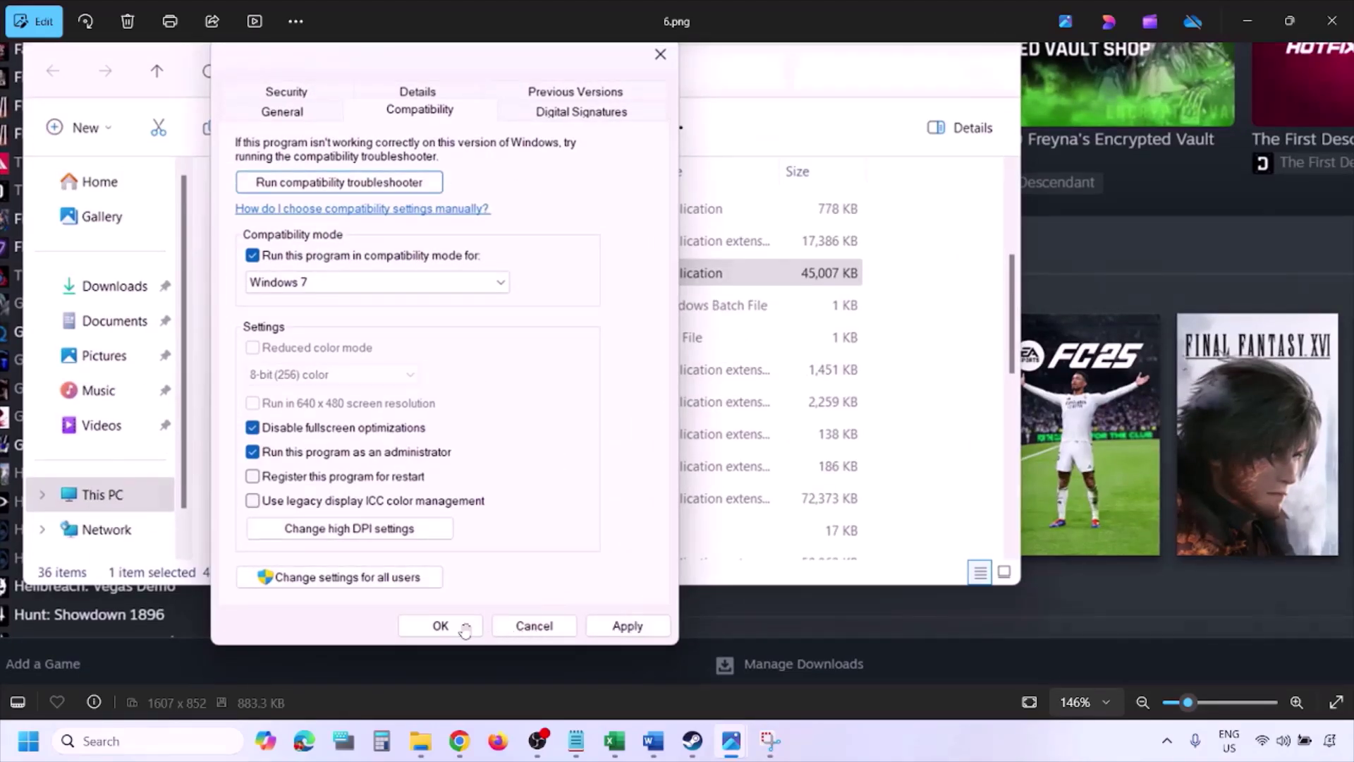
pyautogui.scroll(-2, 469, 628)
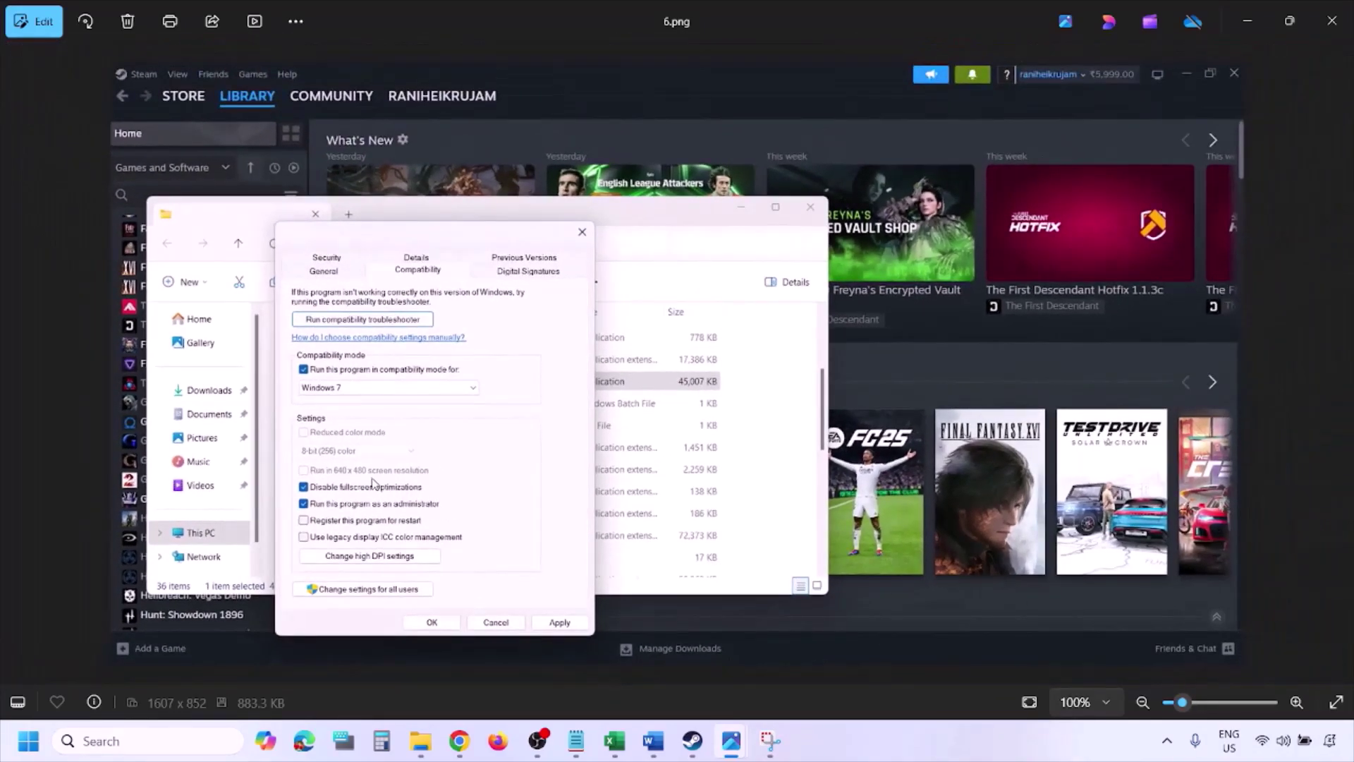
pyautogui.scroll(3, 372, 483)
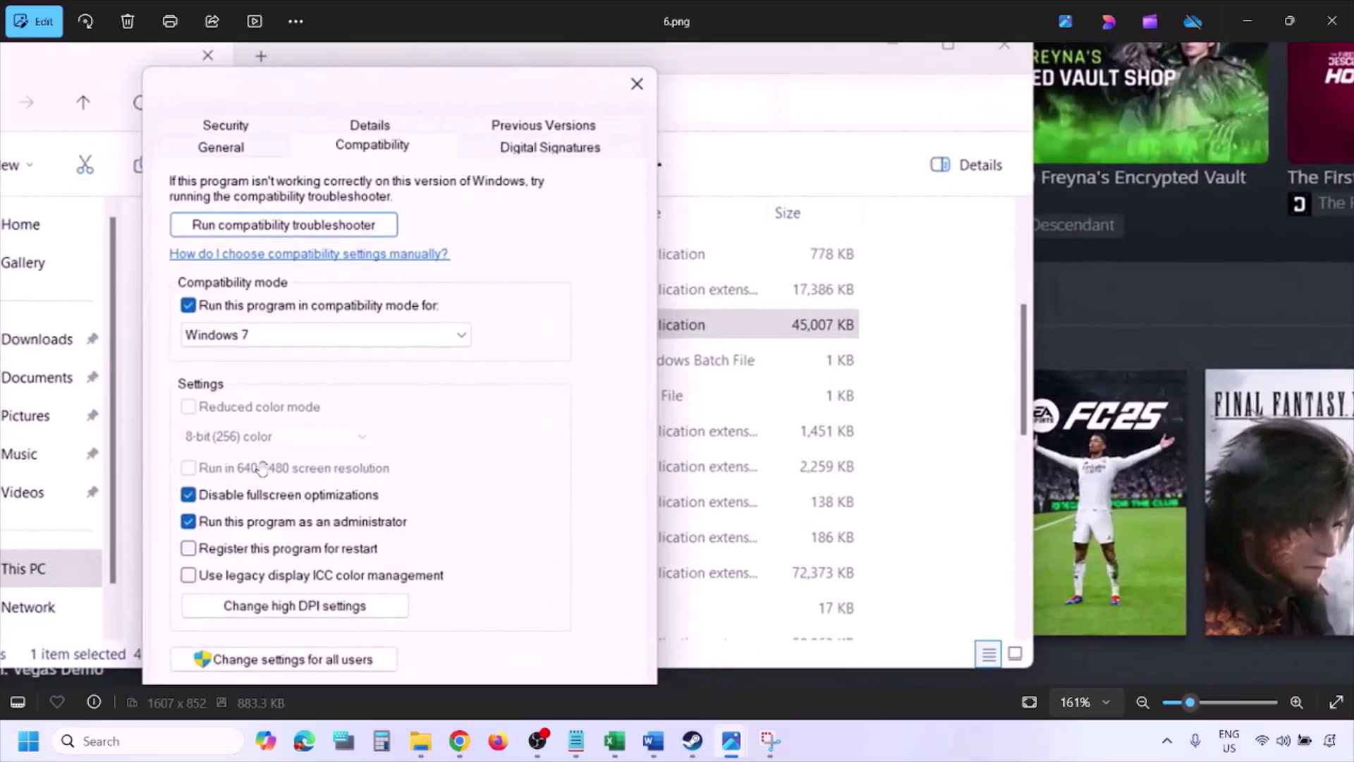
pyautogui.moveTo(268, 462); pyautogui.dragTo(344, 453)
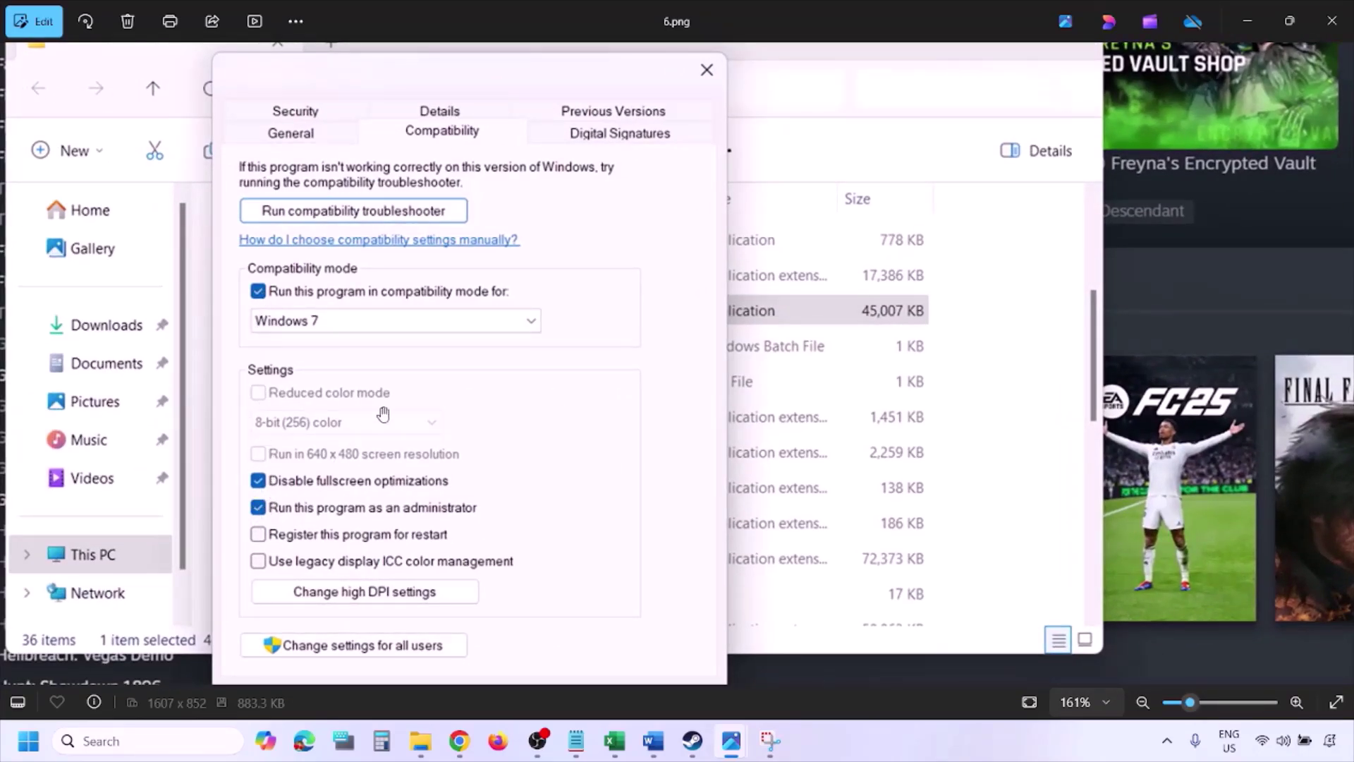
pyautogui.scroll(-3, 383, 412)
# Show 7.png, inspect its compatibility and administrator checkboxes, and return to the Word troubleshooting document
pyautogui.press('Right')
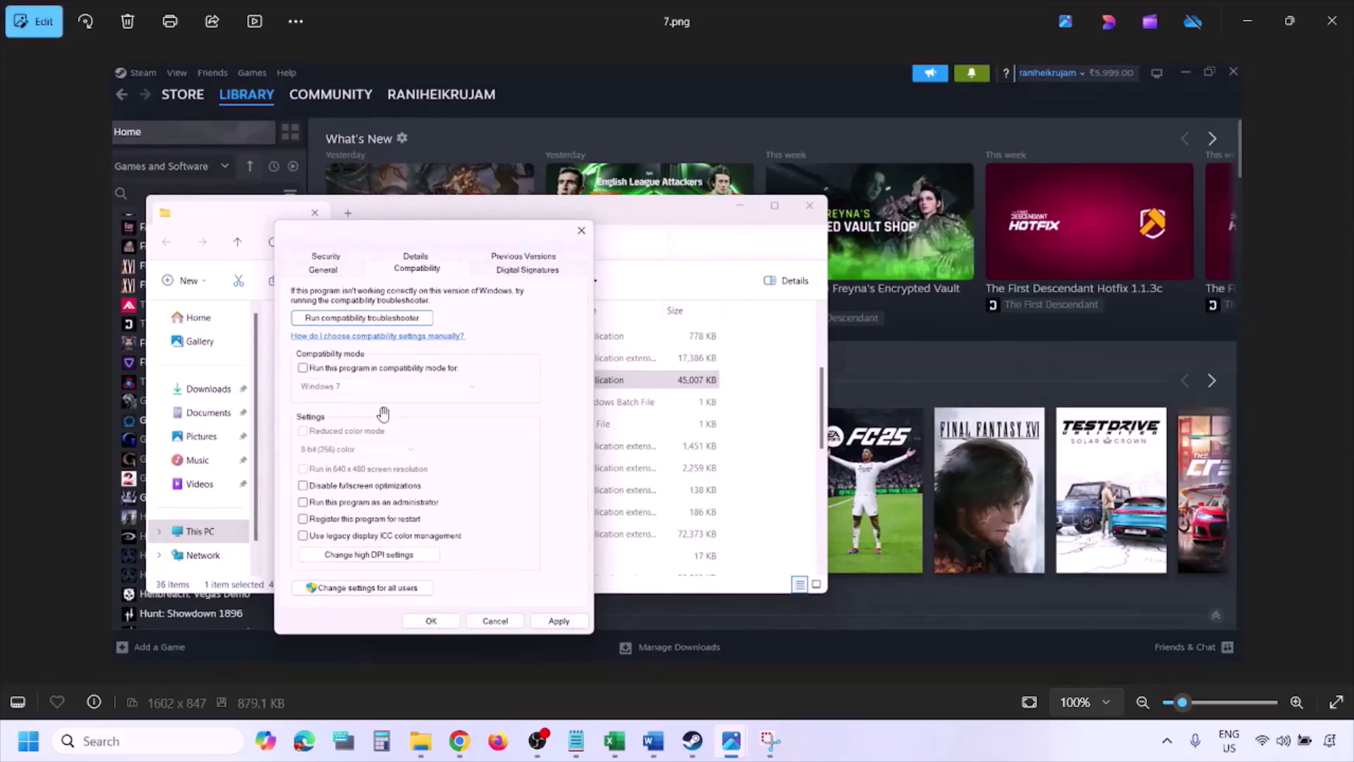
pyautogui.scroll(4, 384, 412)
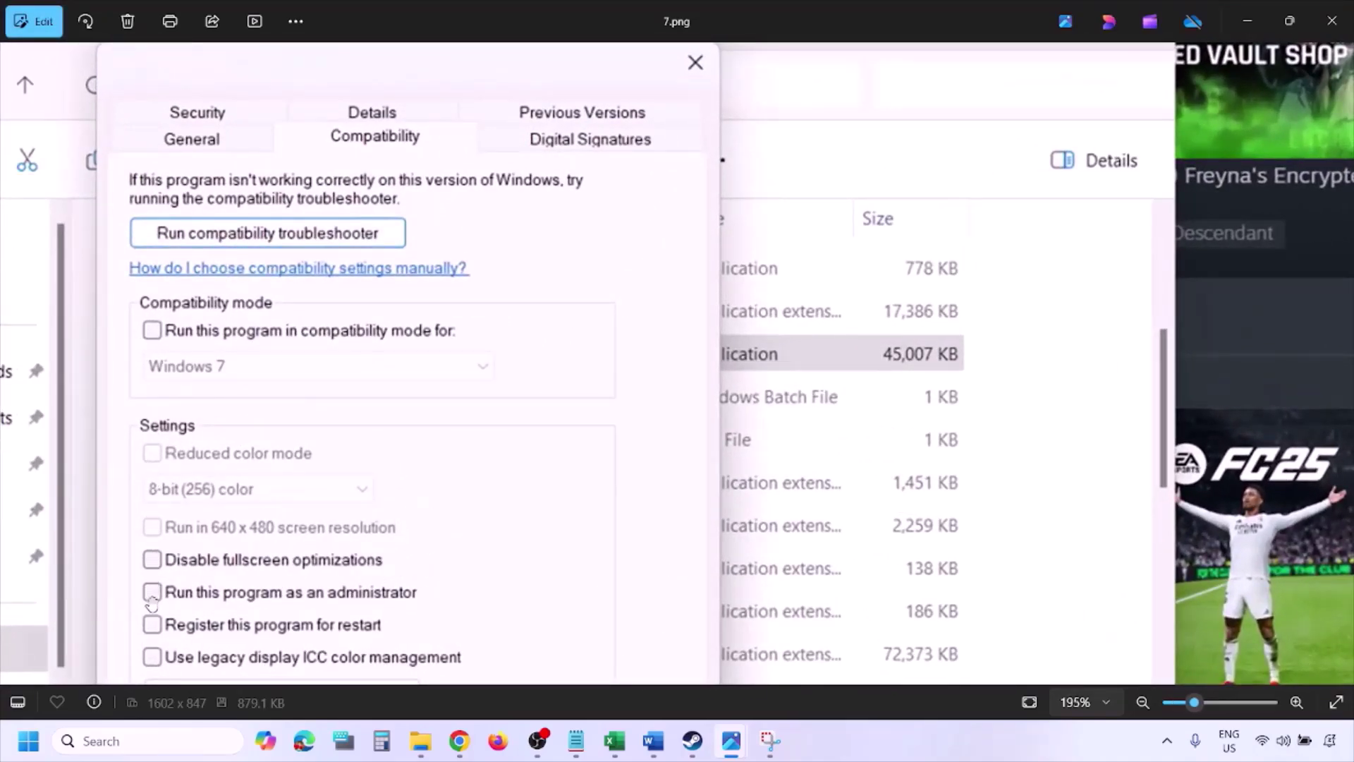
pyautogui.scroll(-3, 217, 457)
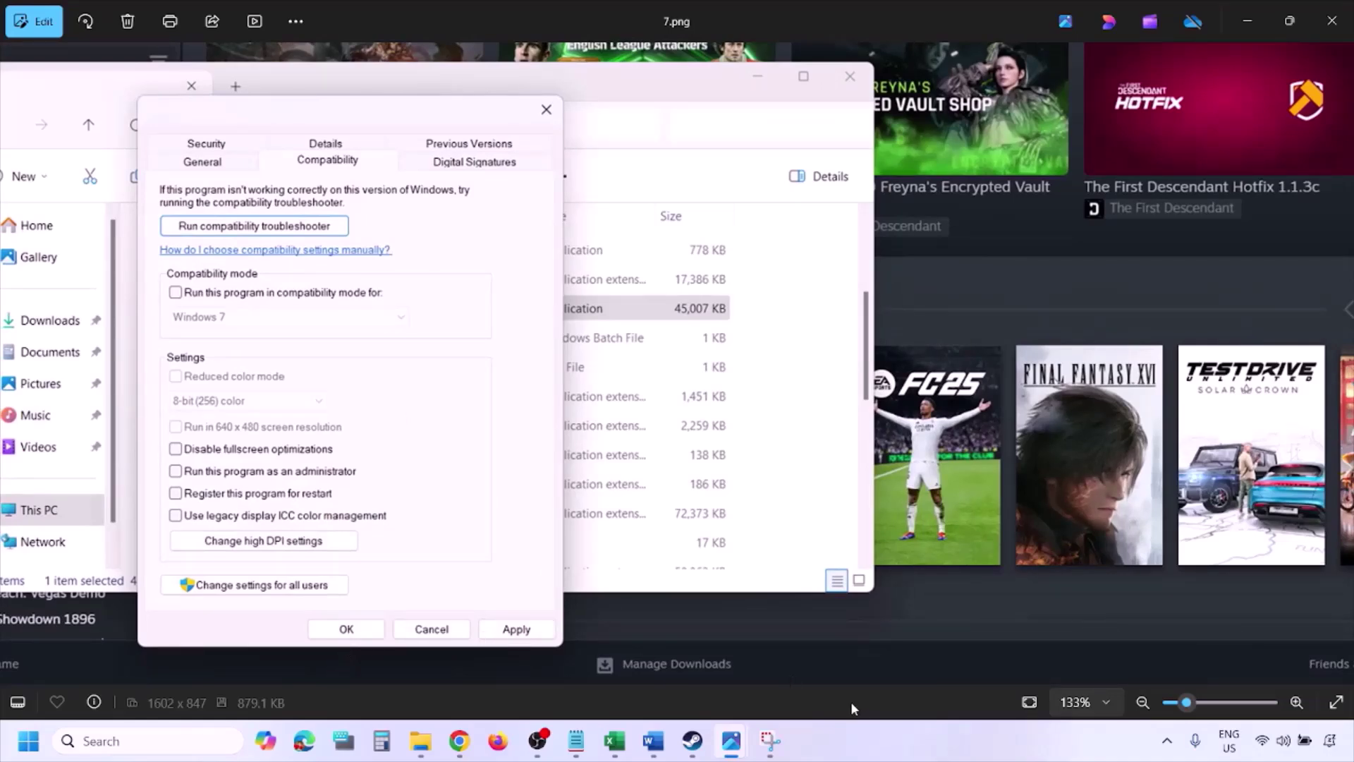
pyautogui.click(844, 749)
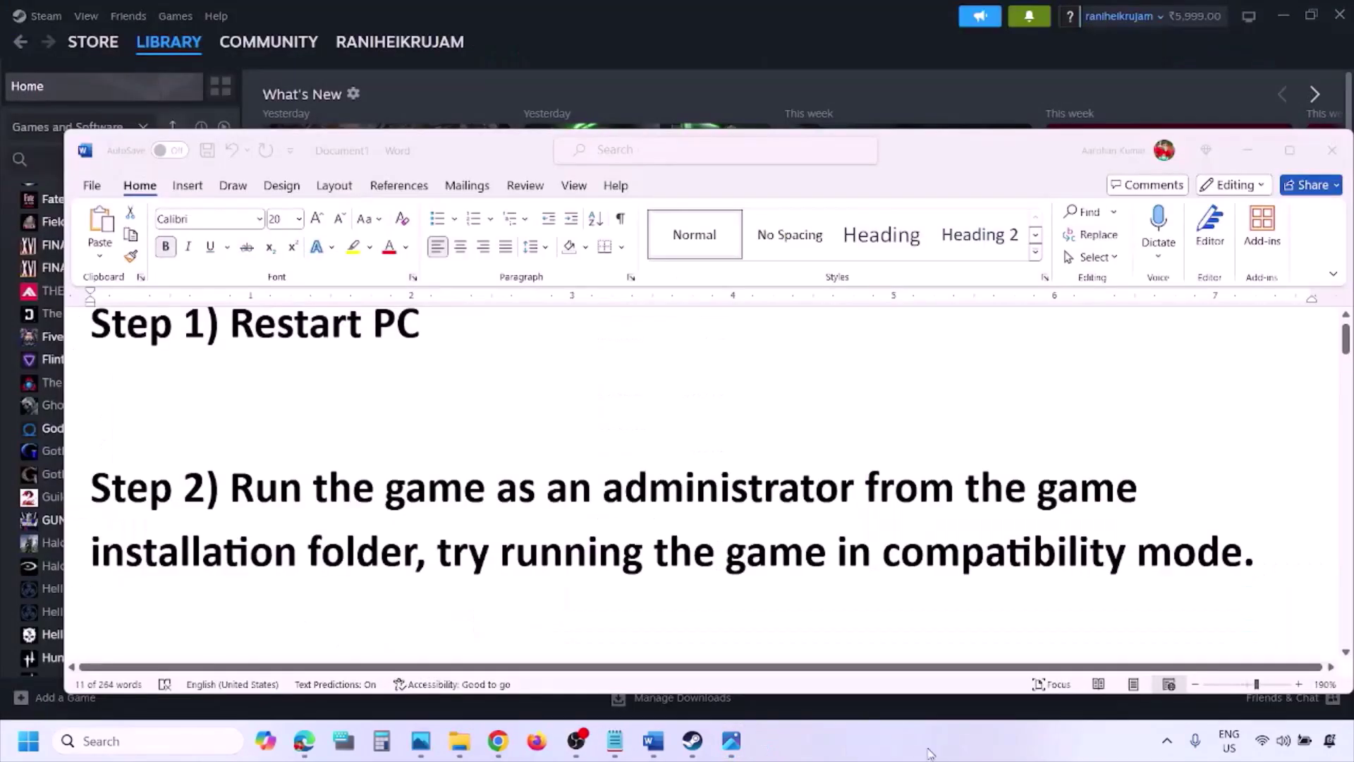
# Show Step 3 on verifying the game files, view 0.png at 100% zoom, and advance to the next illustration
pyautogui.scroll(-3, 736, 524)
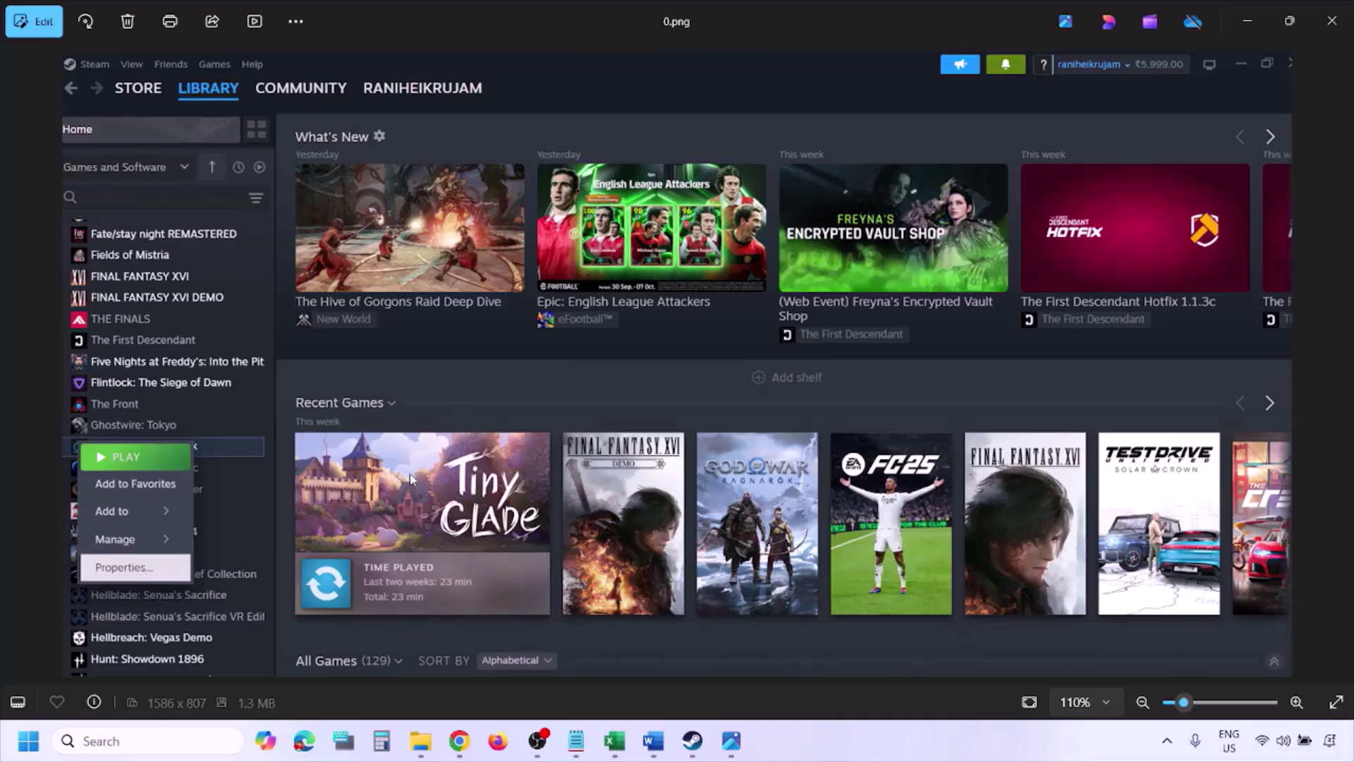
pyautogui.scroll(-1, 486, 443)
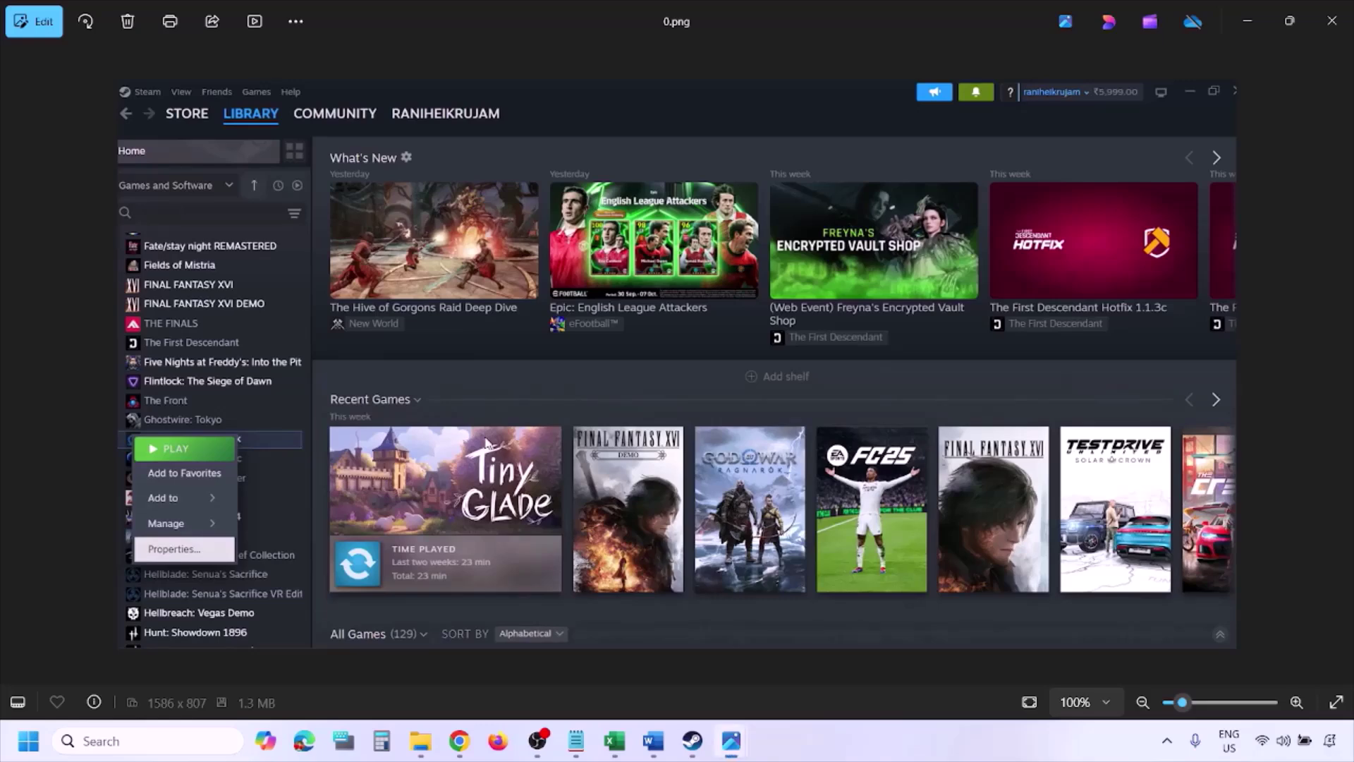
pyautogui.press('Right')
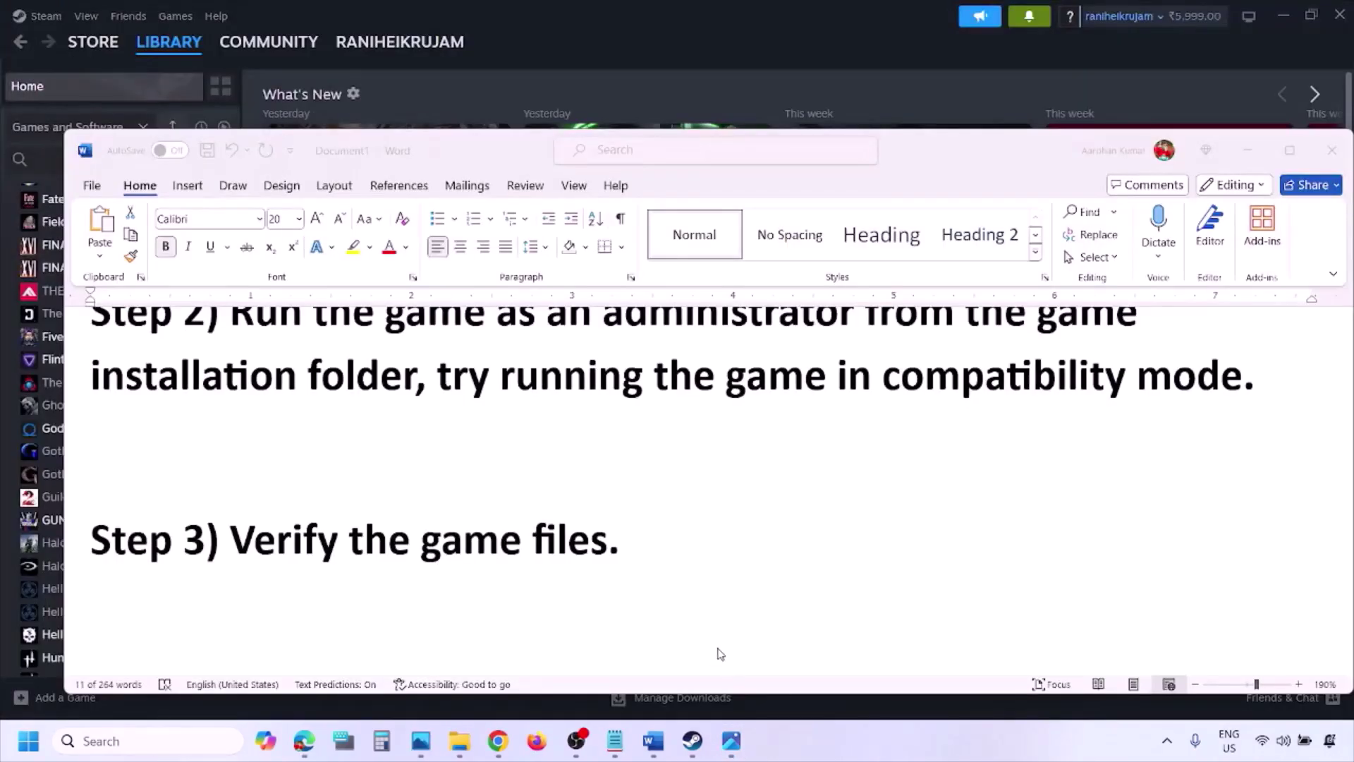
# Show Step 4 of the Word document, mark its mention of Windows Security, and return to the Steam library
pyautogui.scroll(-3, 718, 652)
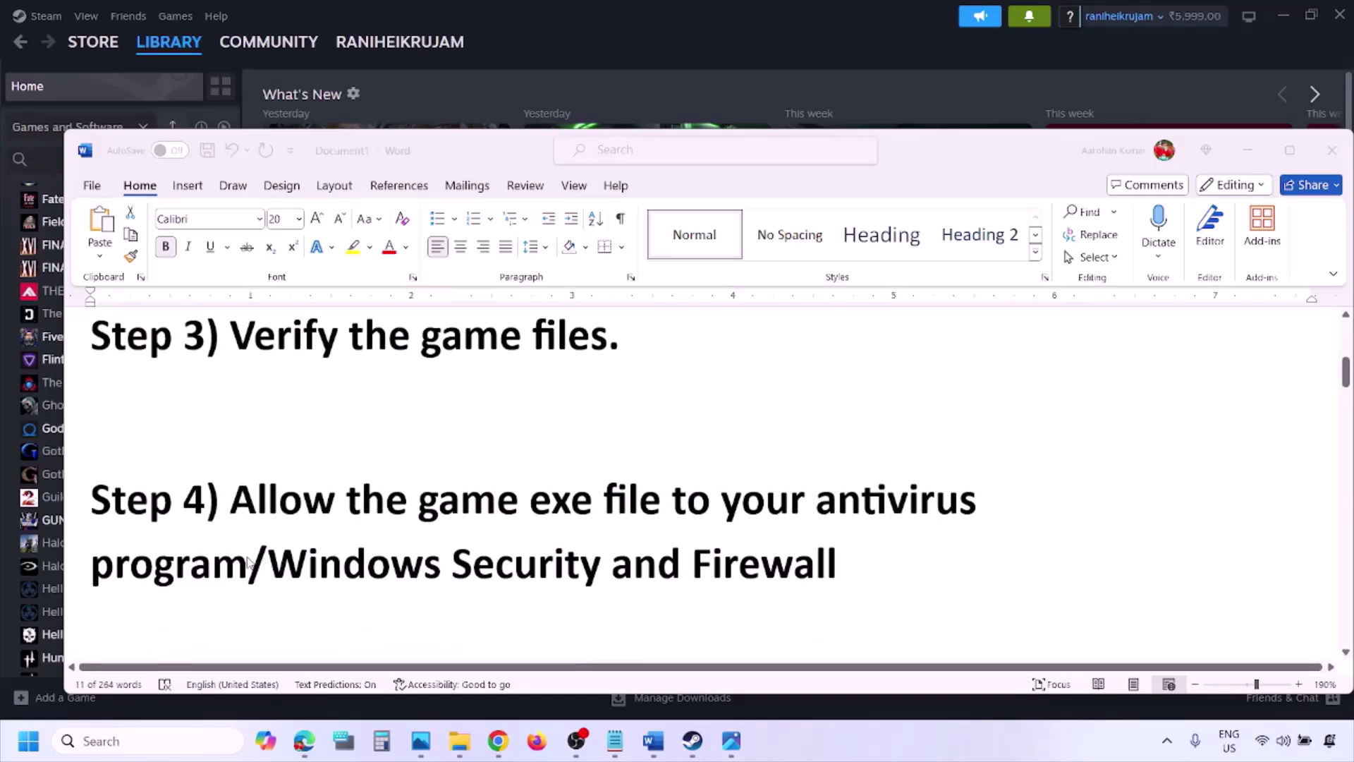
pyautogui.click(249, 565)
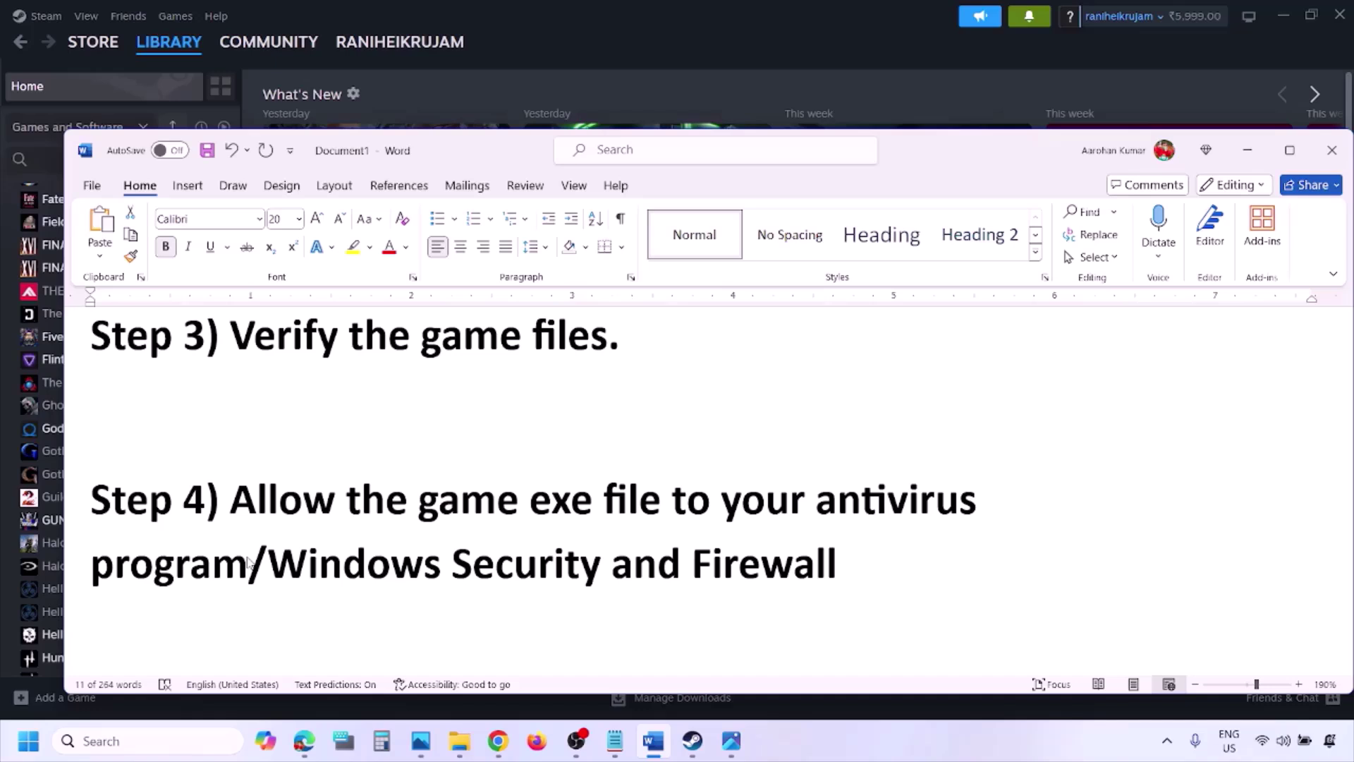
pyautogui.moveTo(268, 564); pyautogui.dragTo(611, 564)
pyautogui.click(899, 756)
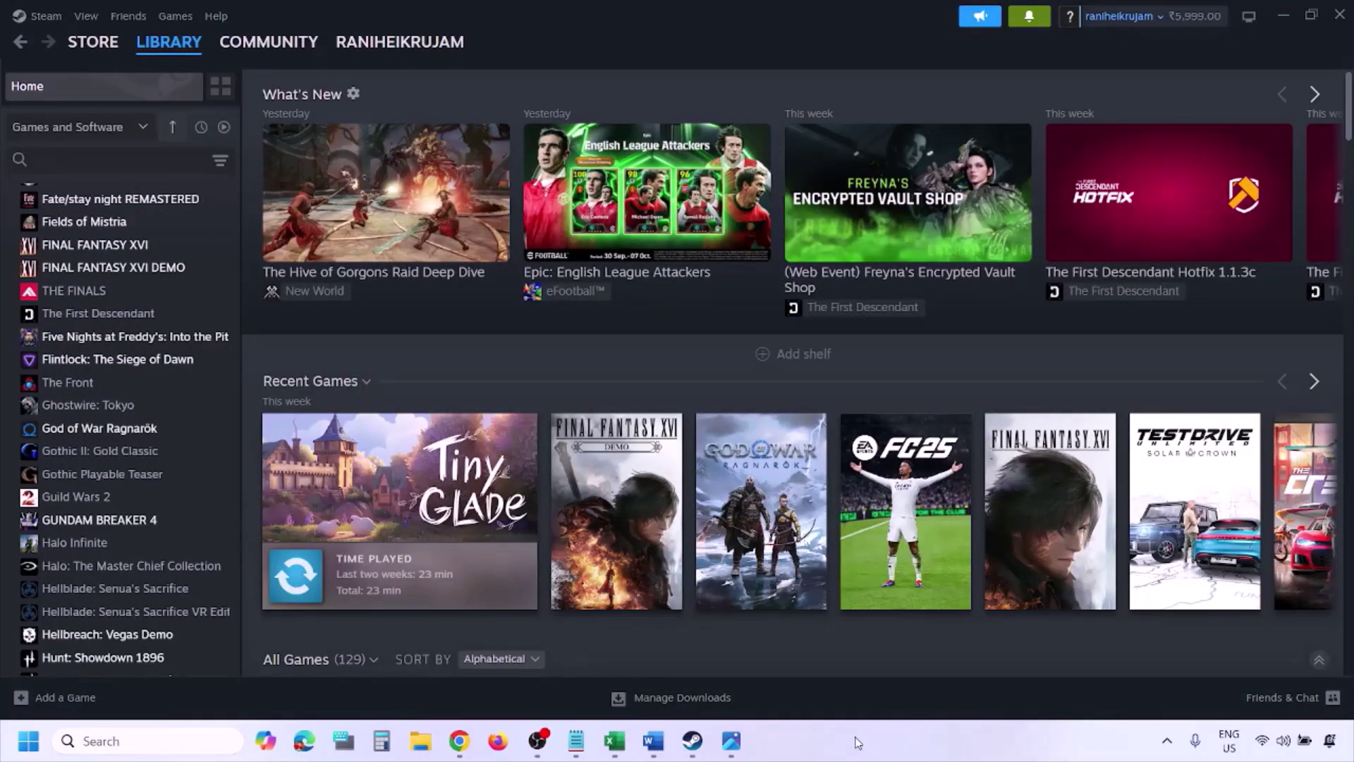
# Open Virus & threat protection in Windows Security through the Privacy & security section of Windows Settings
pyautogui.press('super+i')
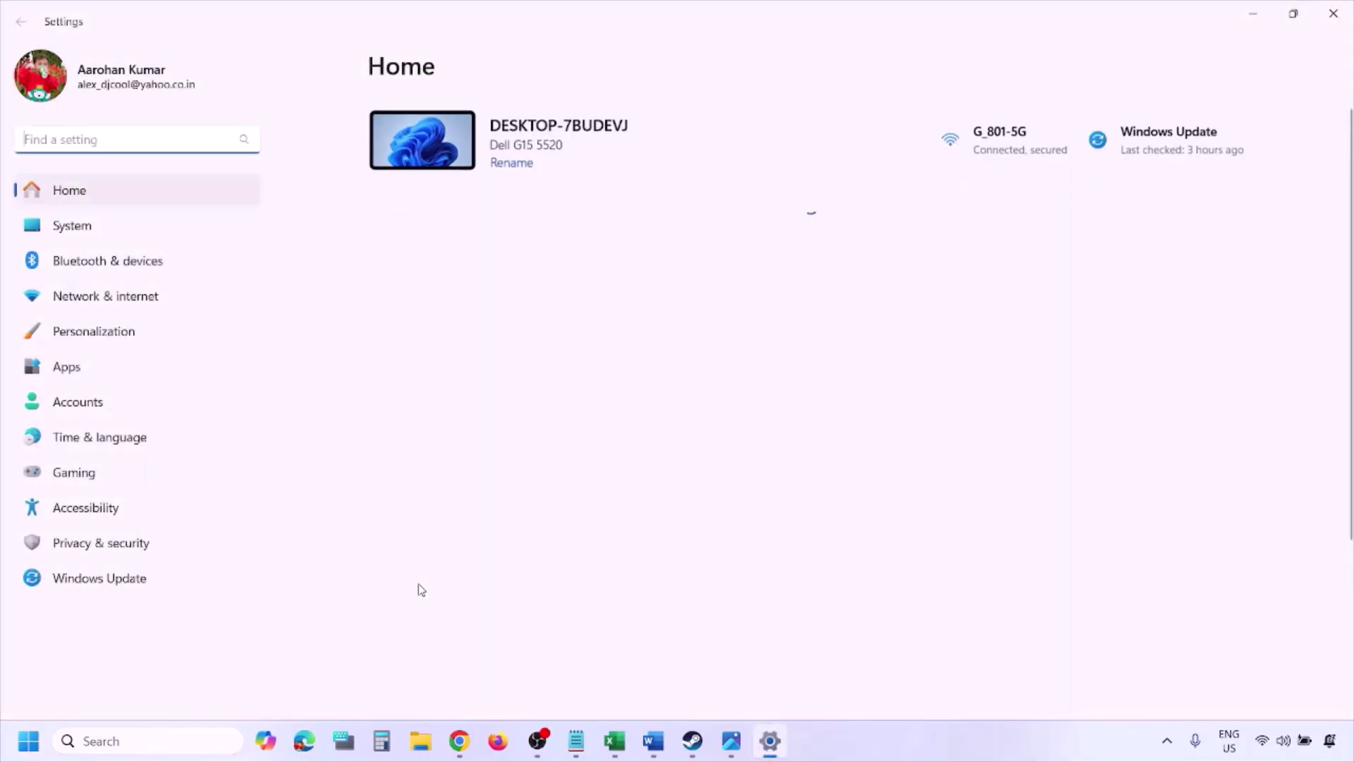
pyautogui.click(139, 548)
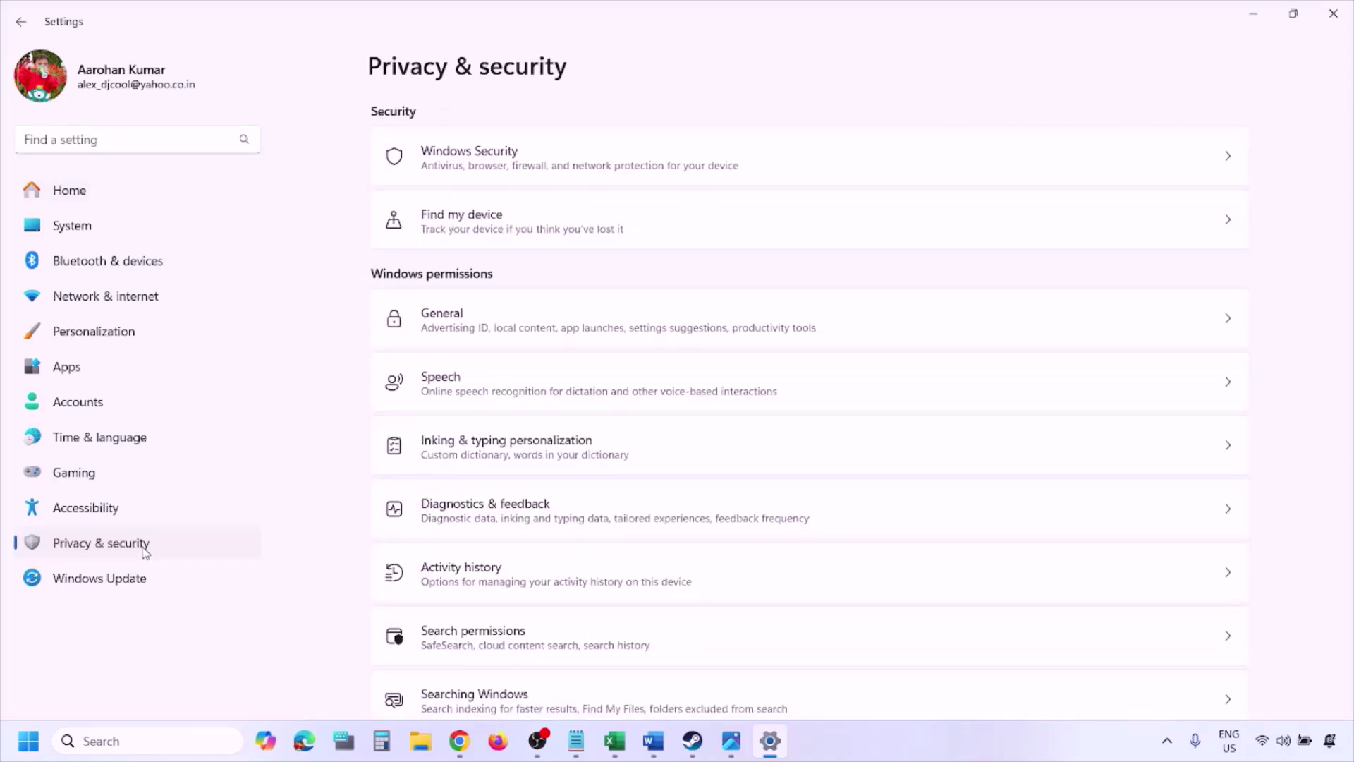
pyautogui.click(488, 167)
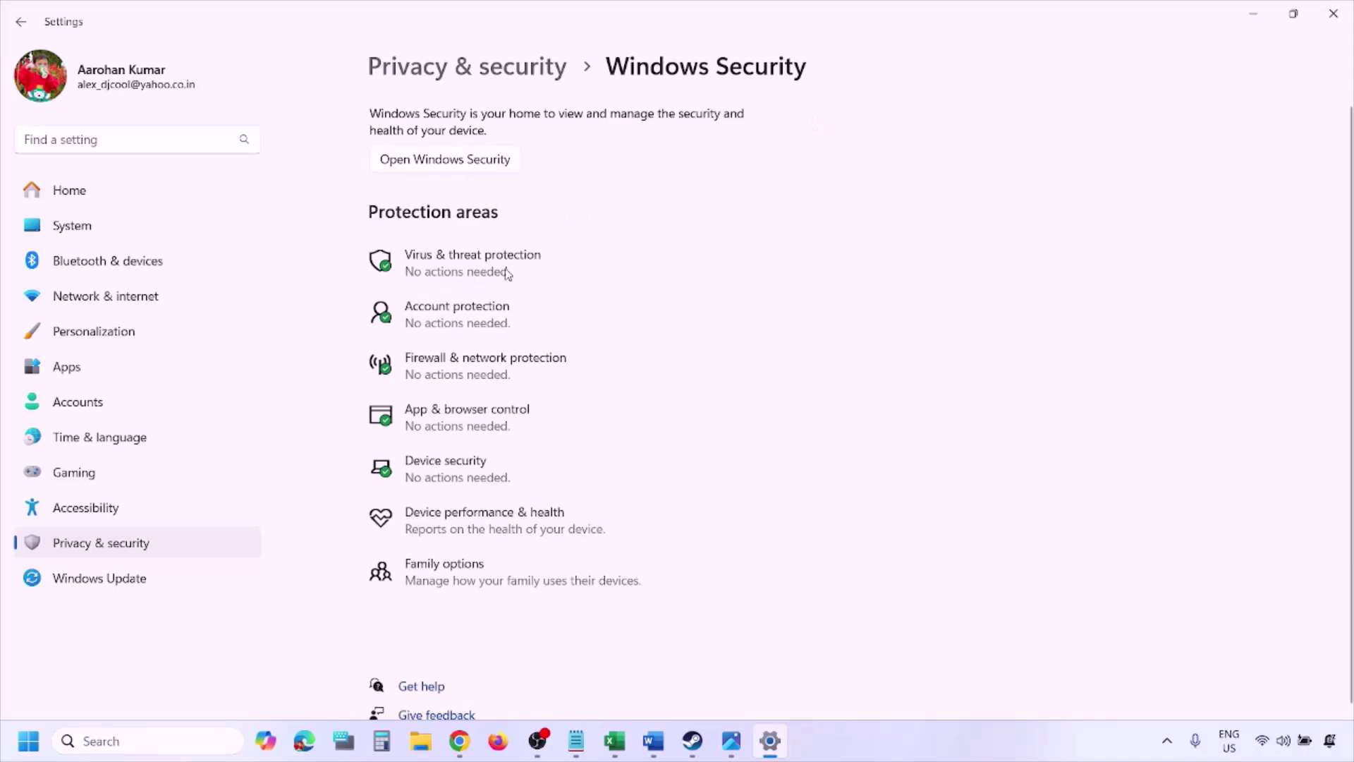
pyautogui.click(495, 268)
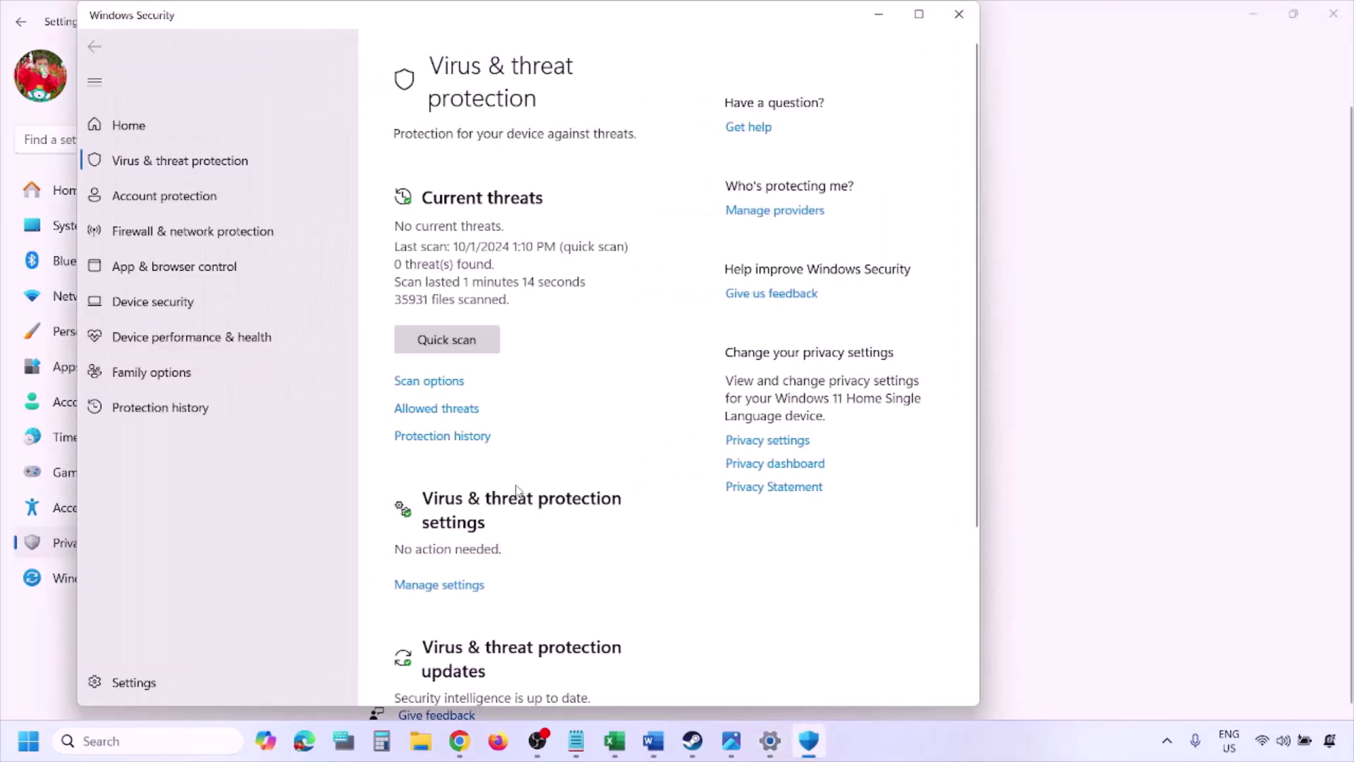
# Open the list of apps allowed through Controlled folder access under Ransomware protection
pyautogui.scroll(-4, 517, 490)
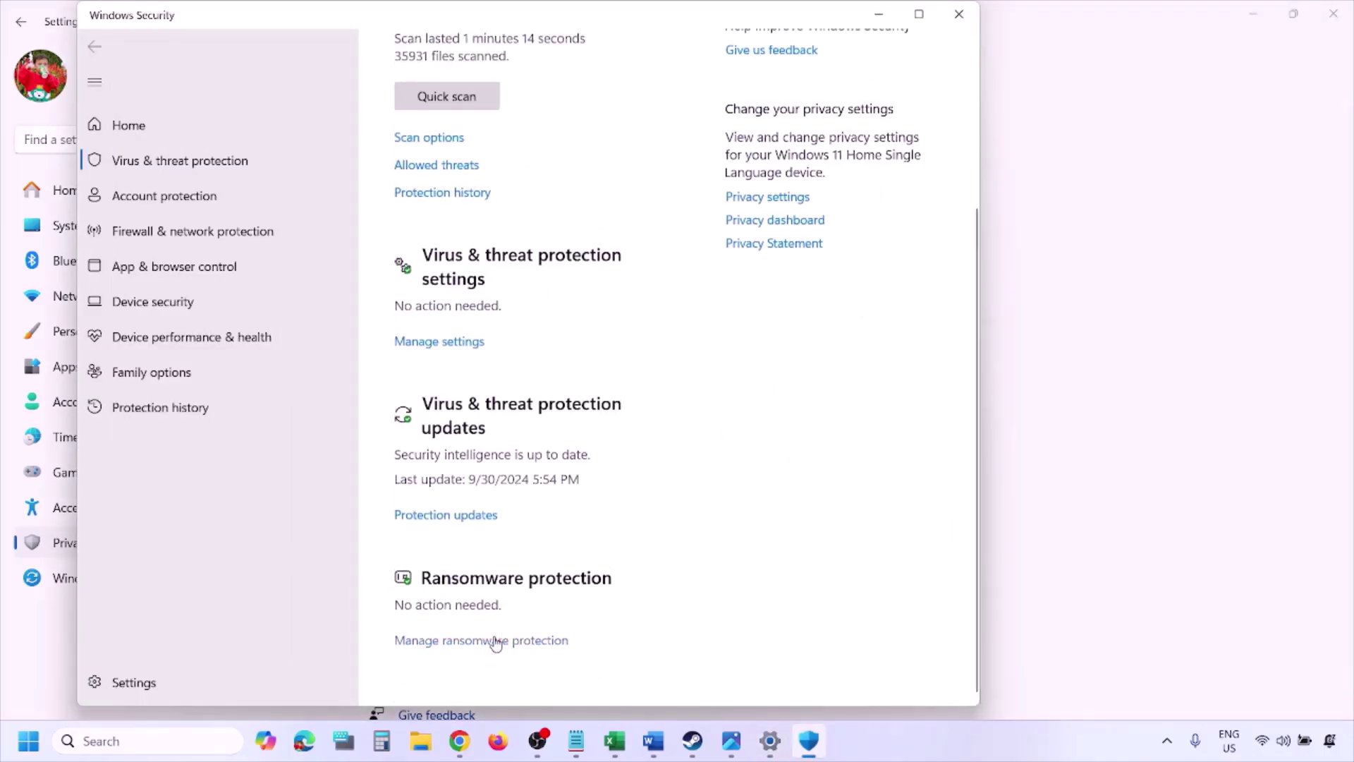
pyautogui.click(497, 642)
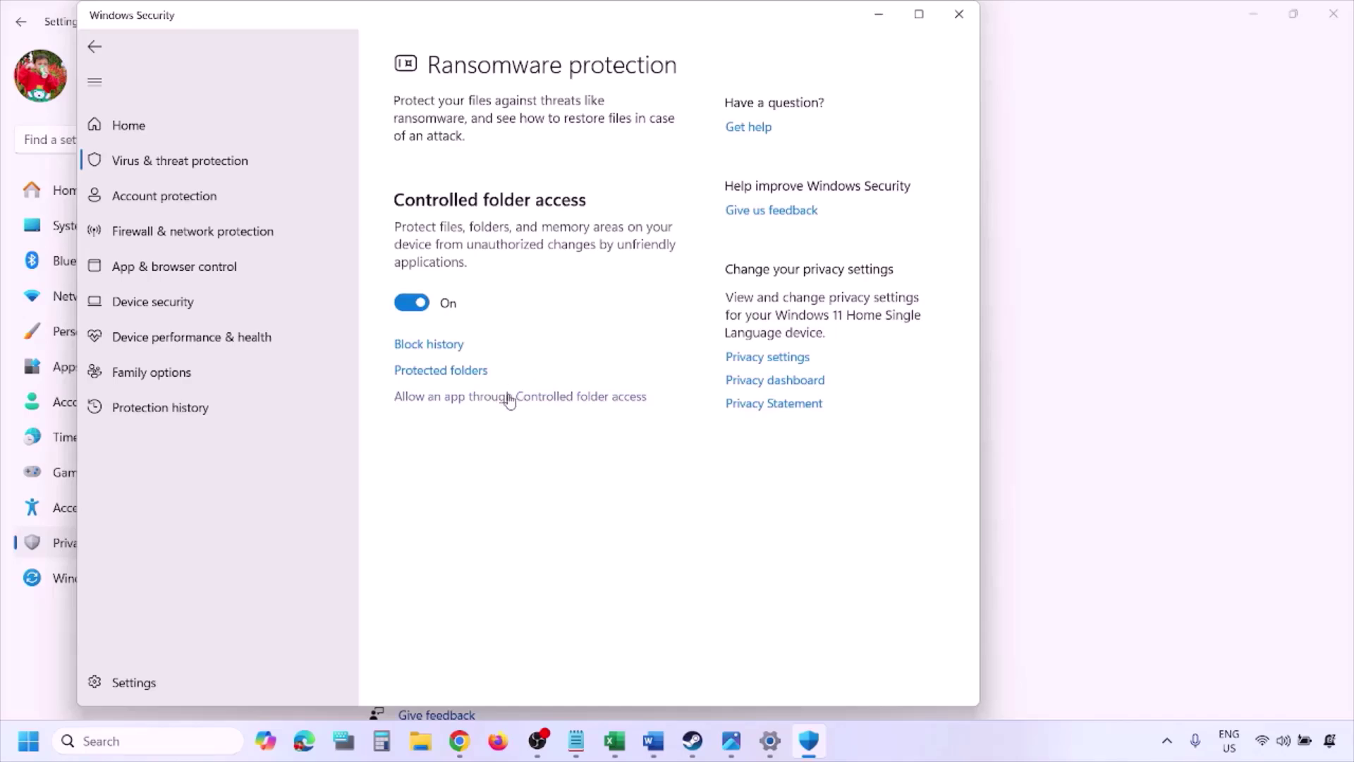
pyautogui.click(509, 397)
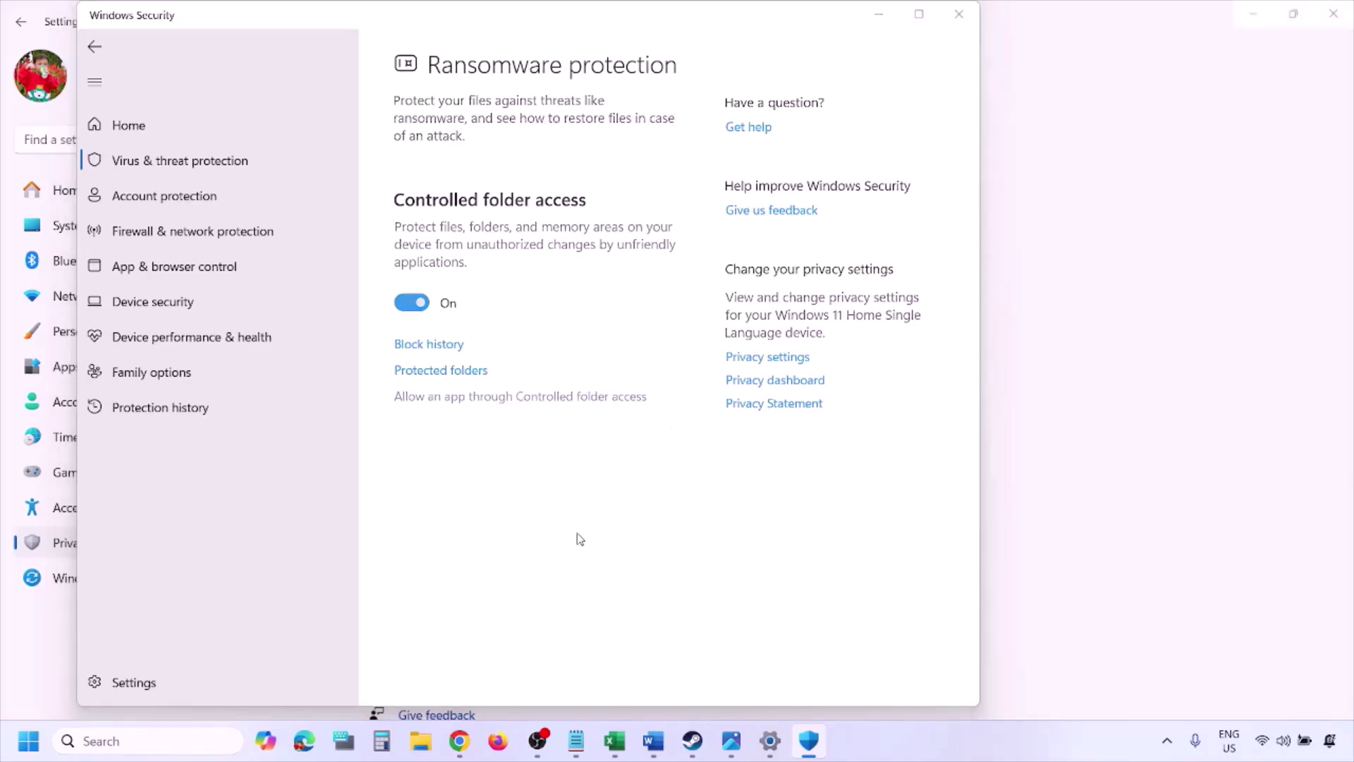
# Look through the allowed apps and open the file browser for adding an allowed app
pyautogui.scroll(-5, 583, 519)
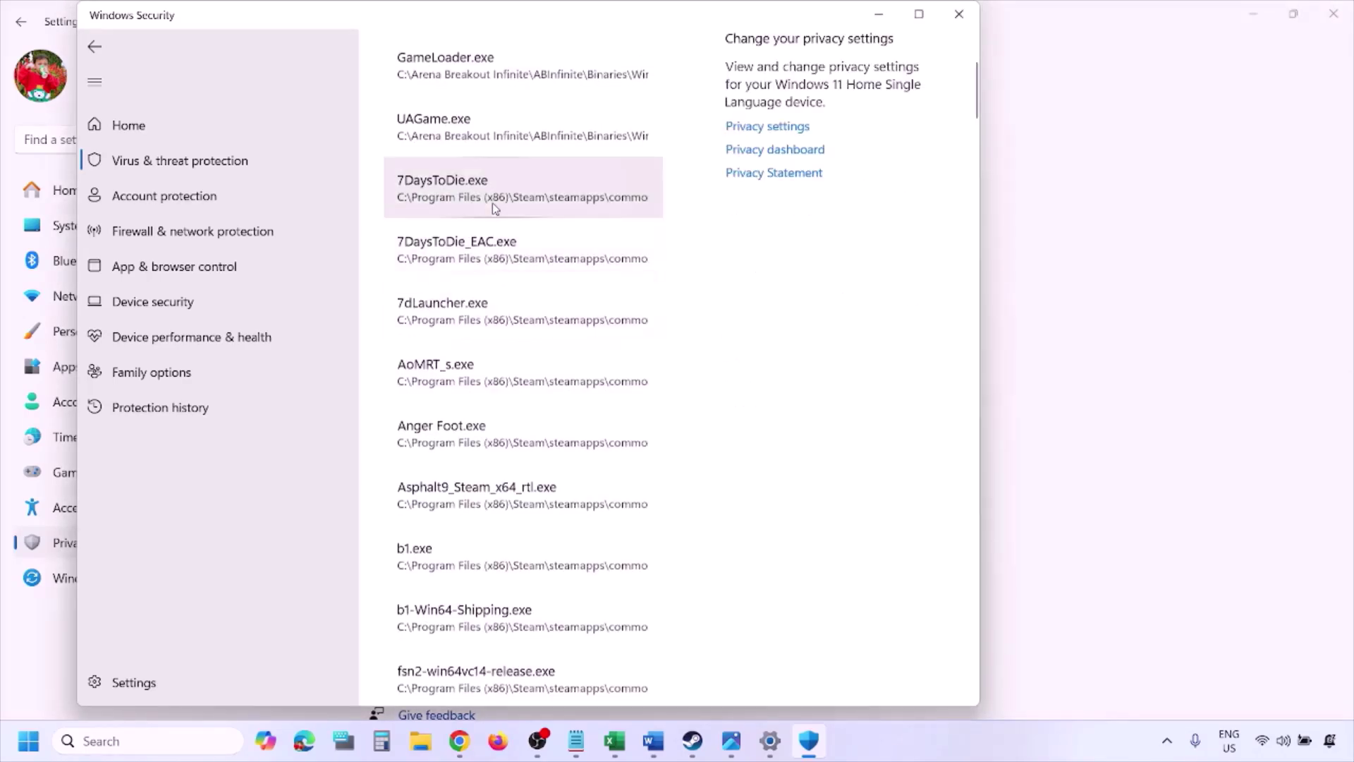
pyautogui.scroll(3, 492, 202)
pyautogui.click(500, 235)
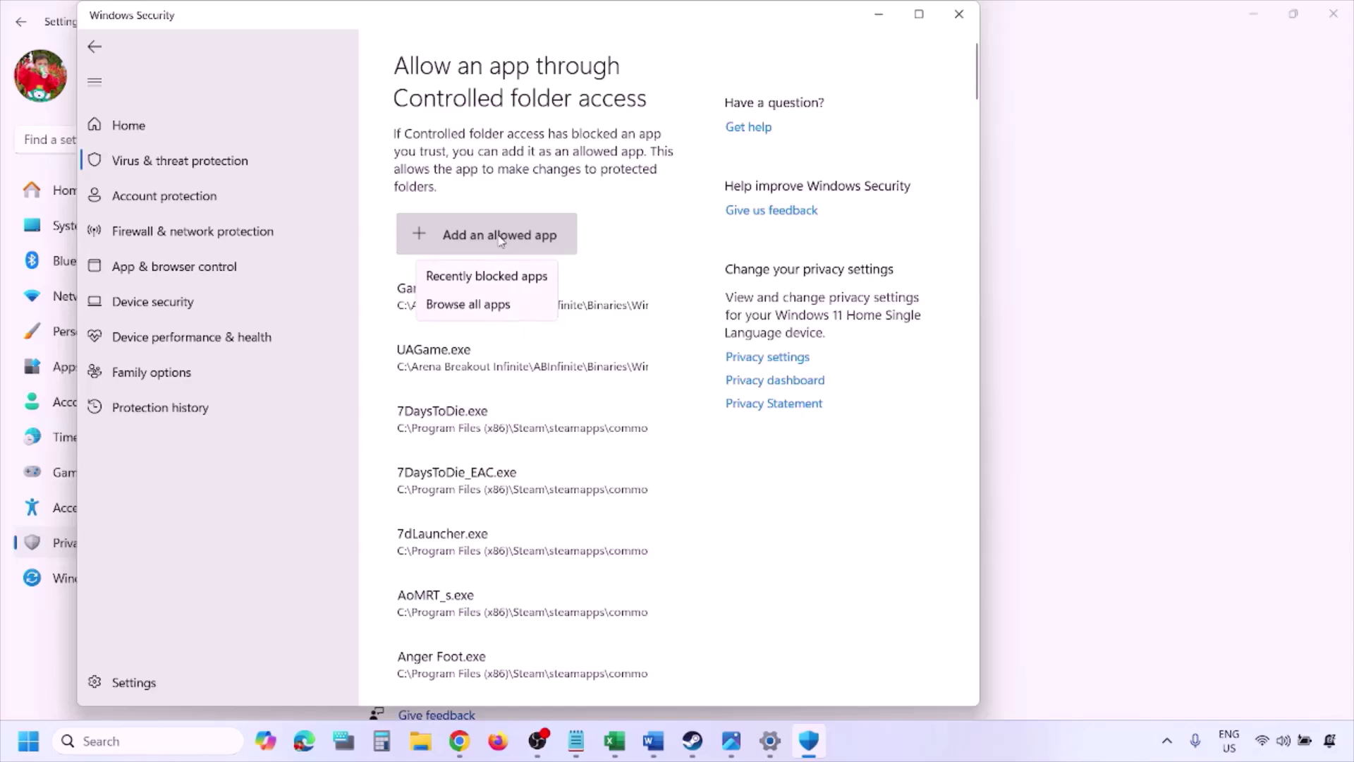
pyautogui.click(511, 308)
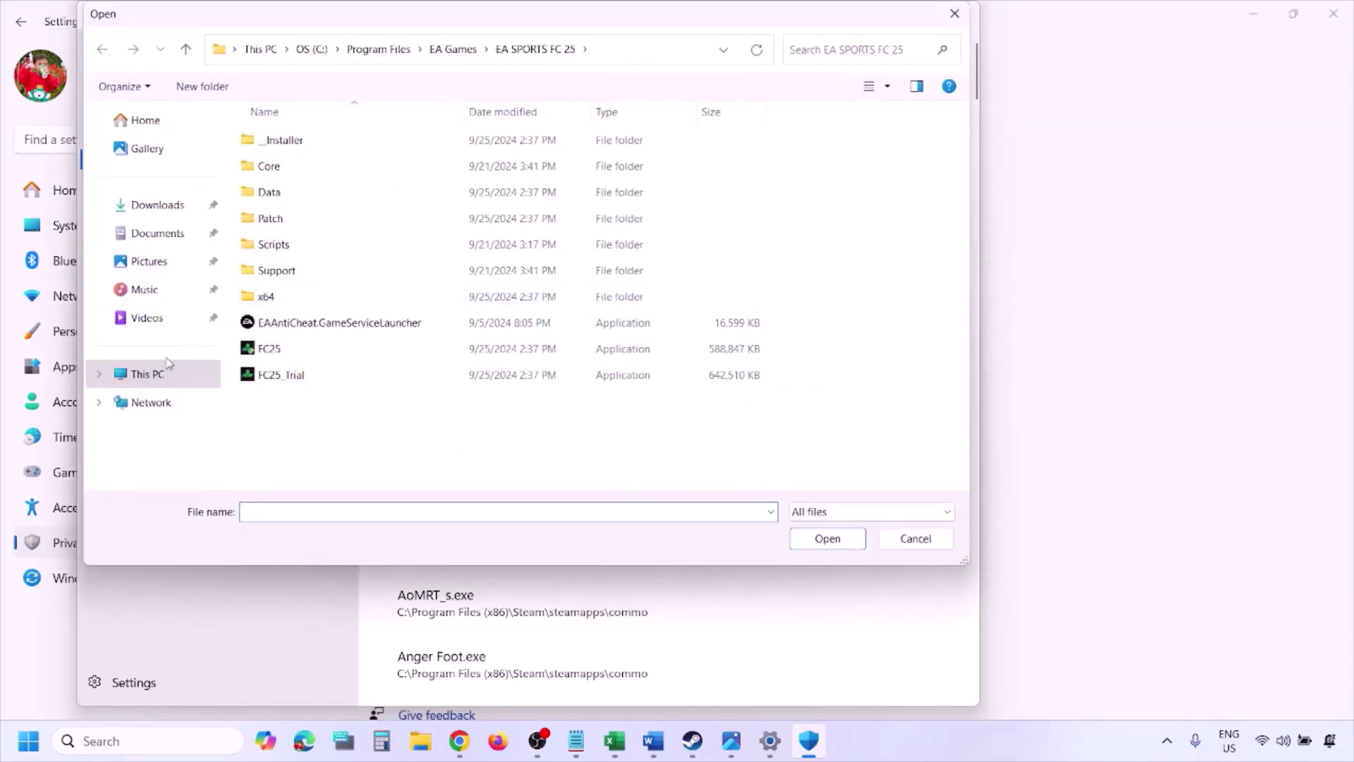
# Browse to C:\Program Files (x86)\Steam\steamapps to show where the game files are, and leave the file browser without adding an app
pyautogui.click(149, 375)
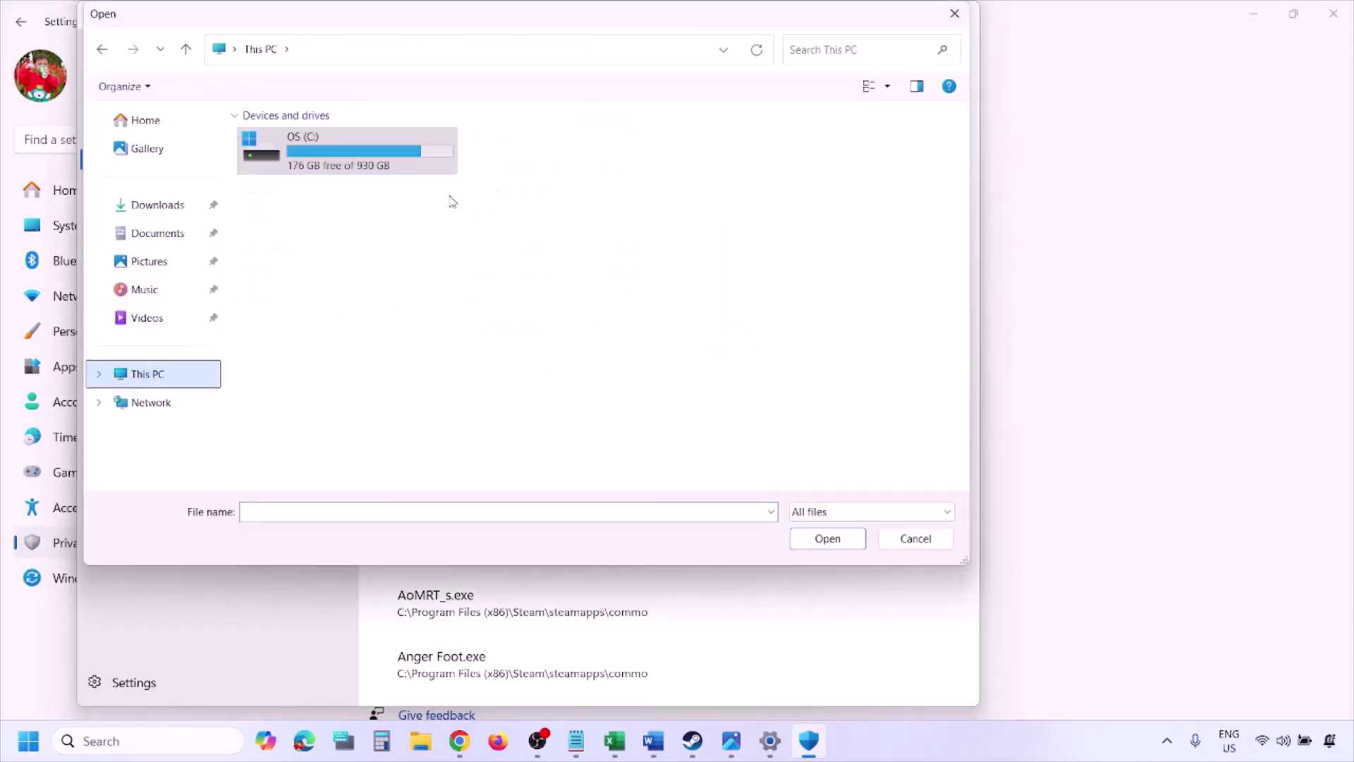
pyautogui.doubleClick(353, 163)
pyautogui.scroll(-3, 354, 163)
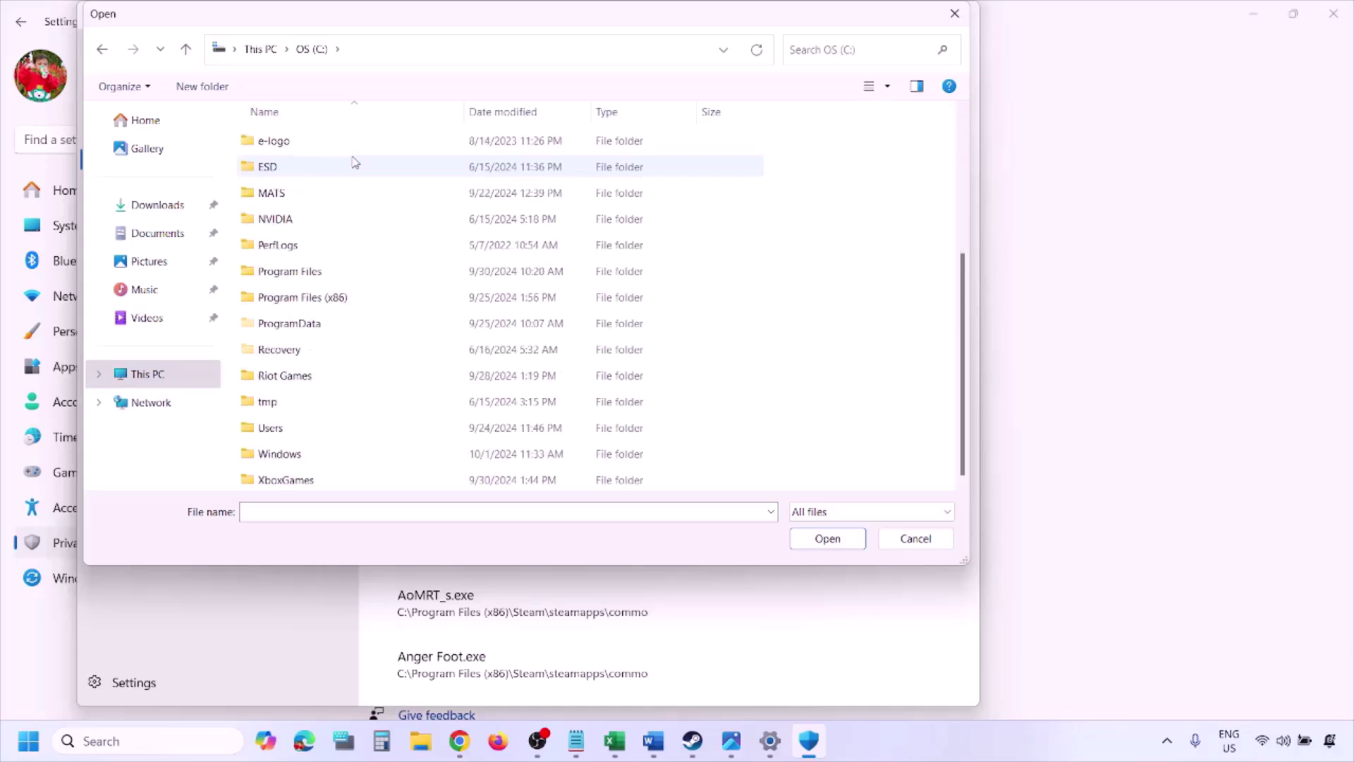
pyautogui.doubleClick(340, 296)
pyautogui.scroll(-8, 340, 296)
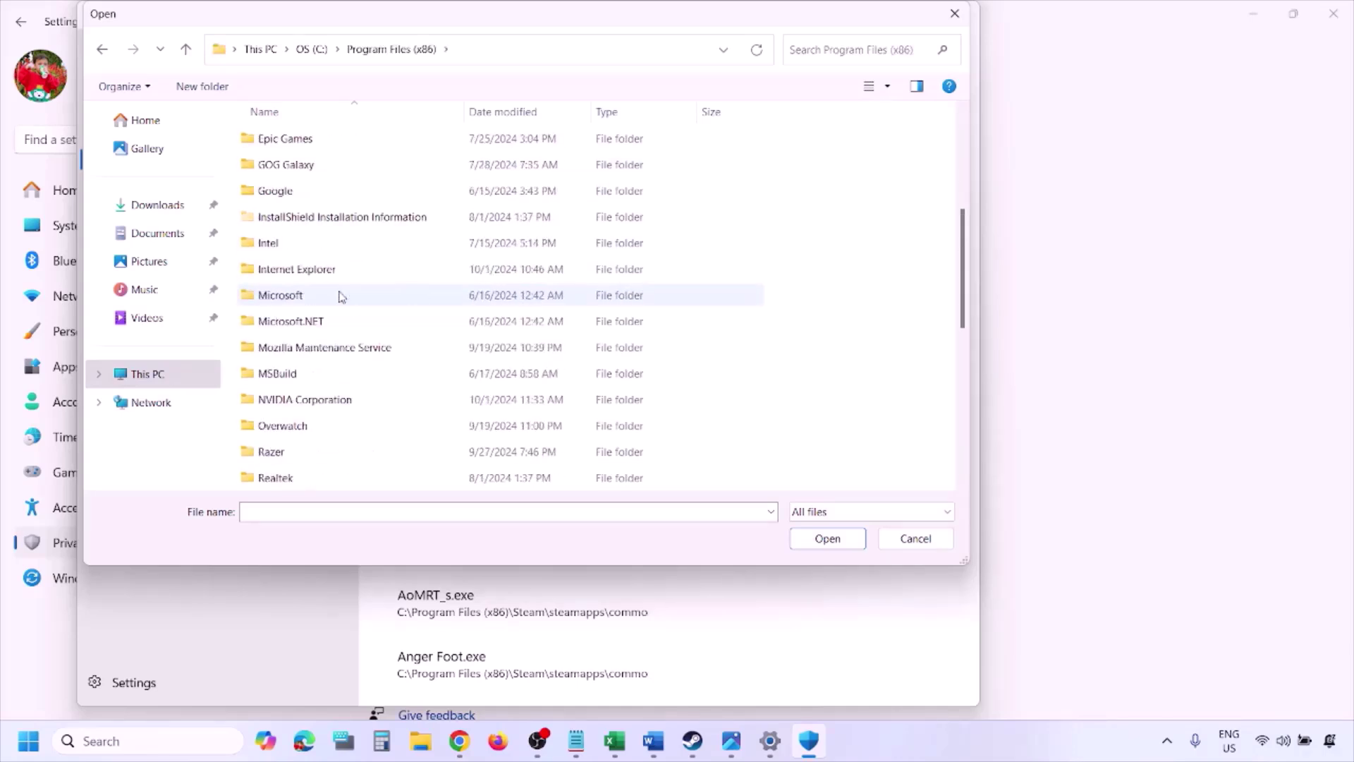
pyautogui.doubleClick(299, 244)
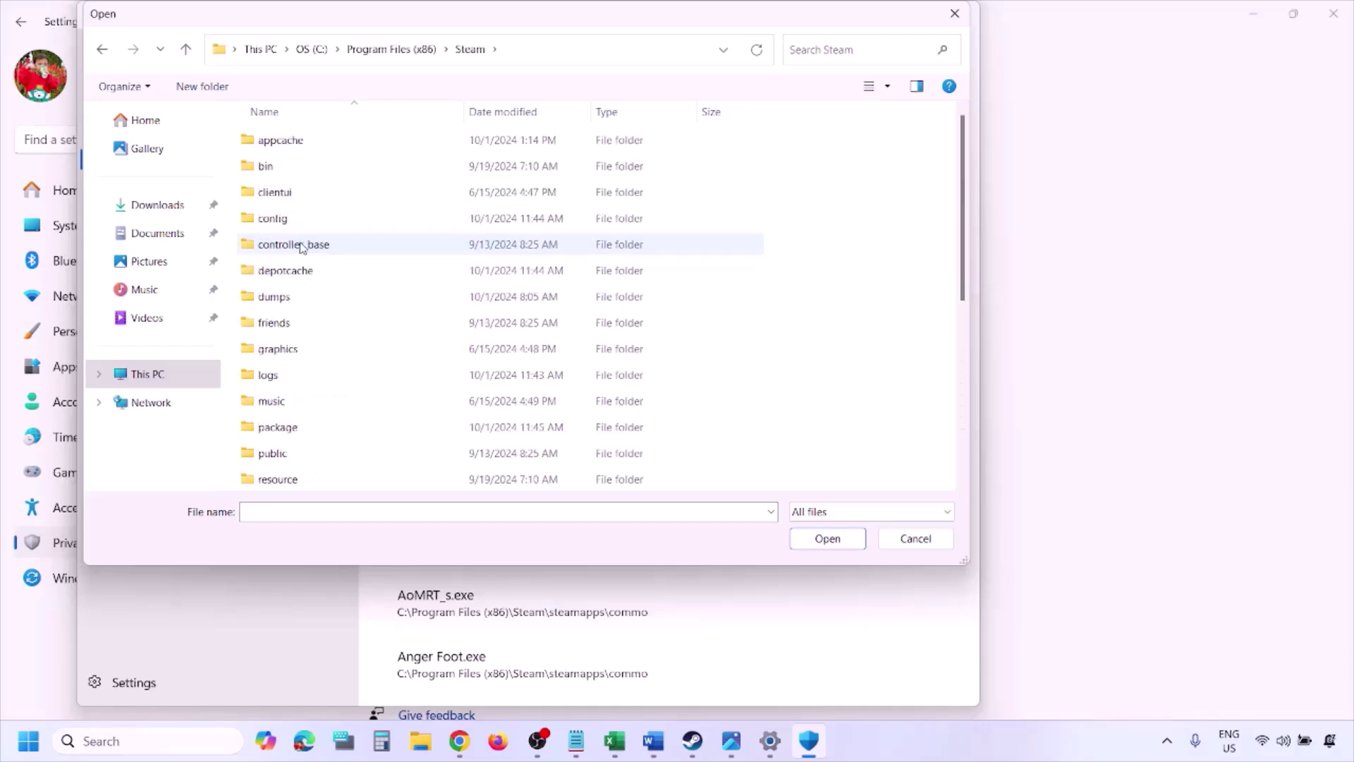
pyautogui.scroll(-4, 311, 311)
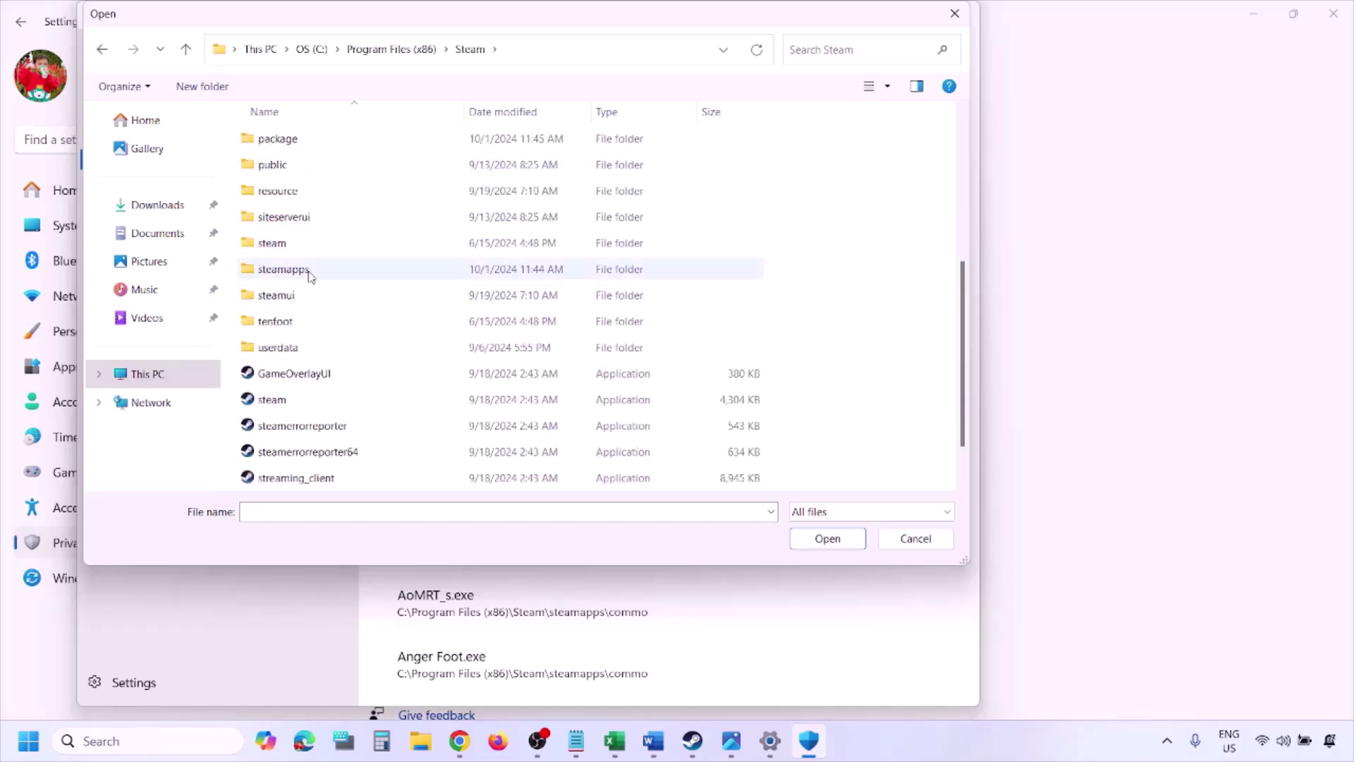
pyautogui.doubleClick(310, 273)
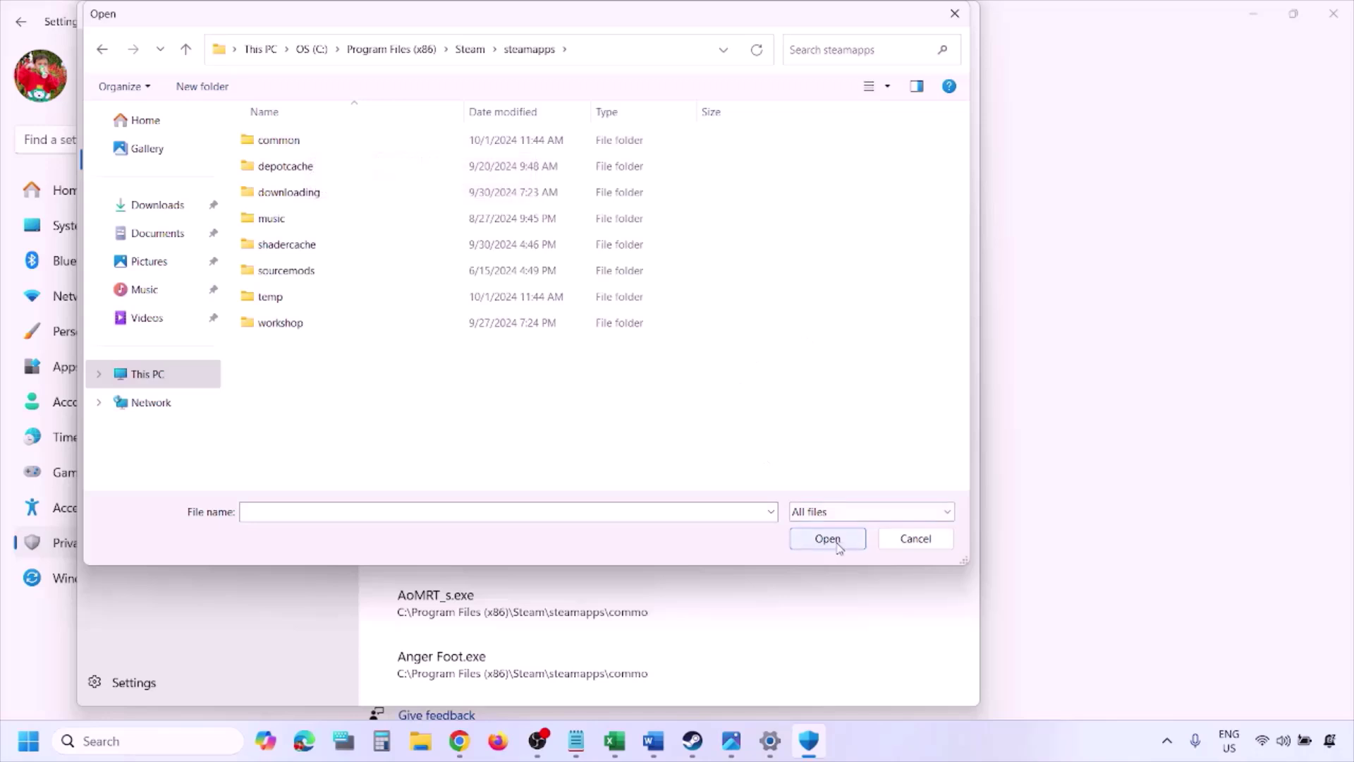
pyautogui.click(910, 545)
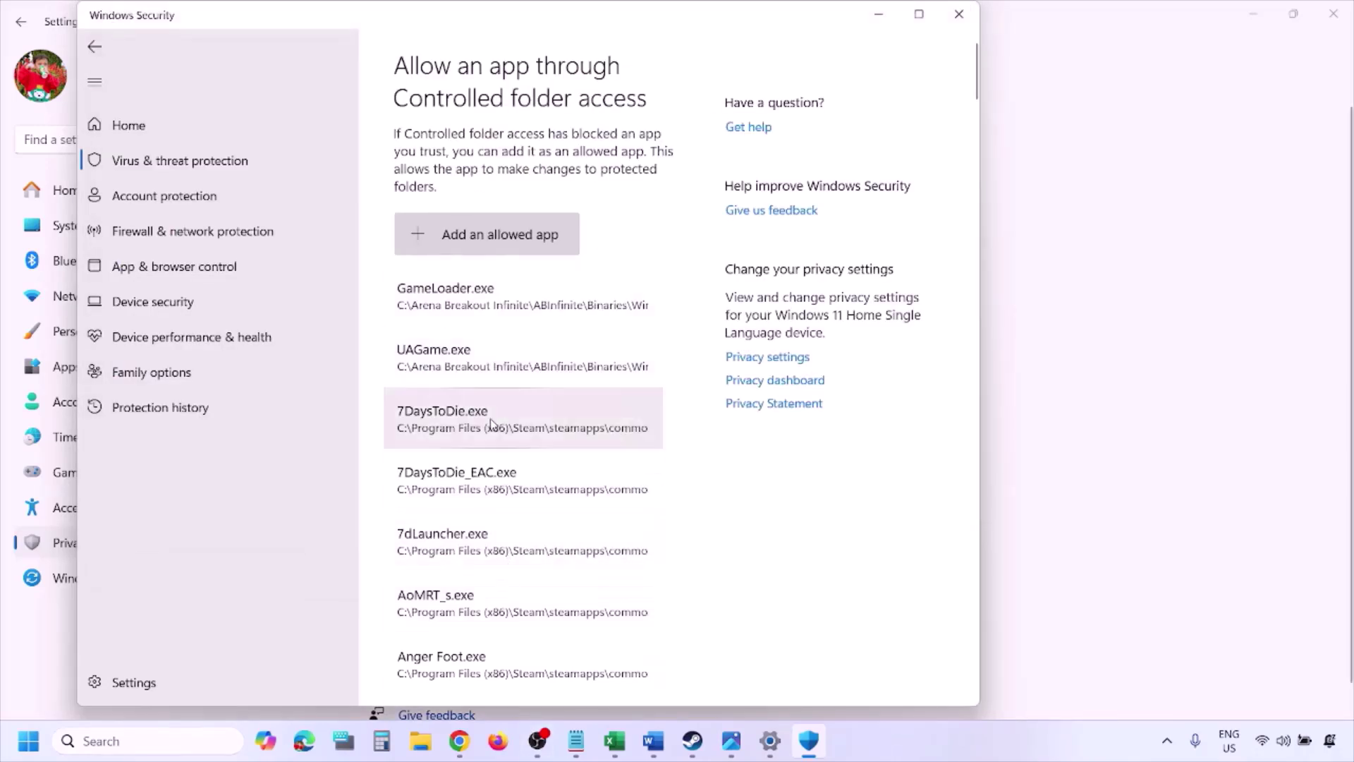
# Switch to Control Panel and open the list of apps allowed through Windows Defender Firewall
pyautogui.click(141, 741)
pyautogui.write('ontrol')
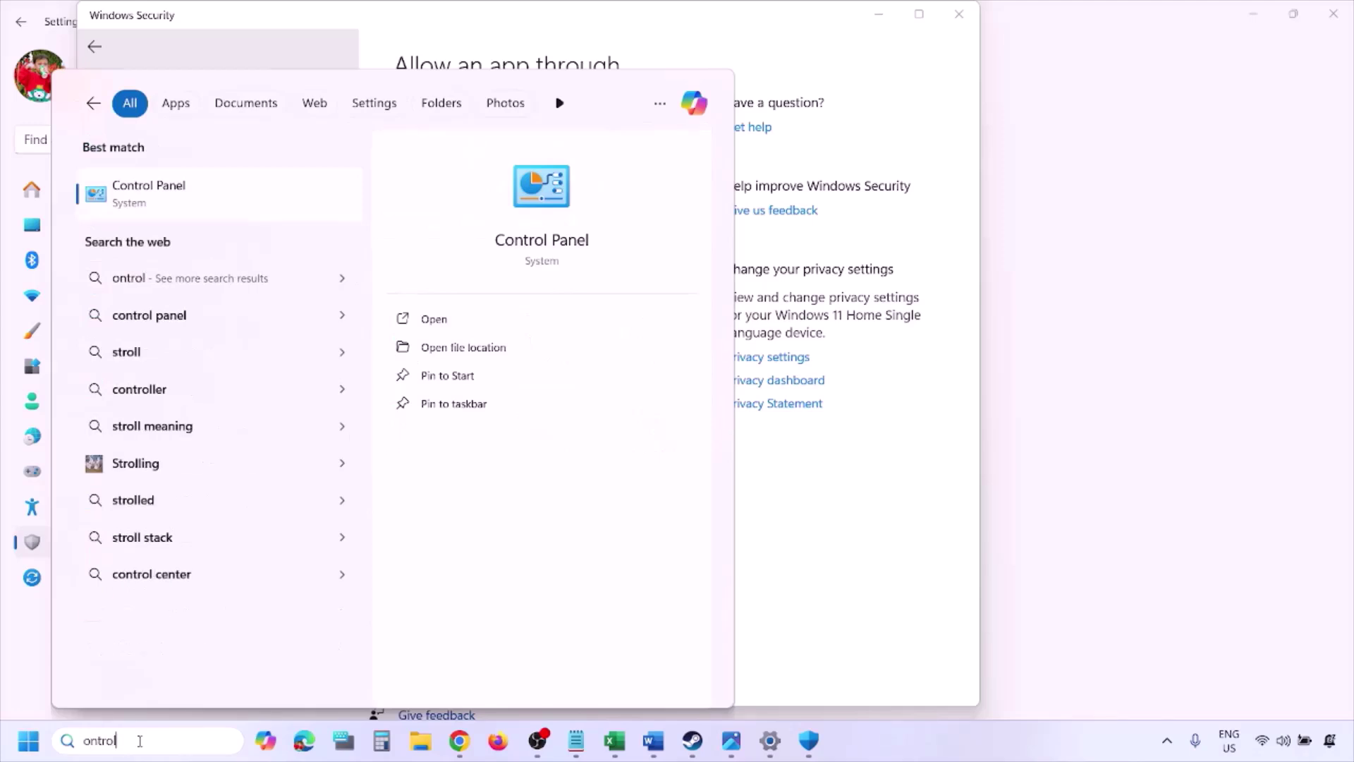
pyautogui.press('Return')
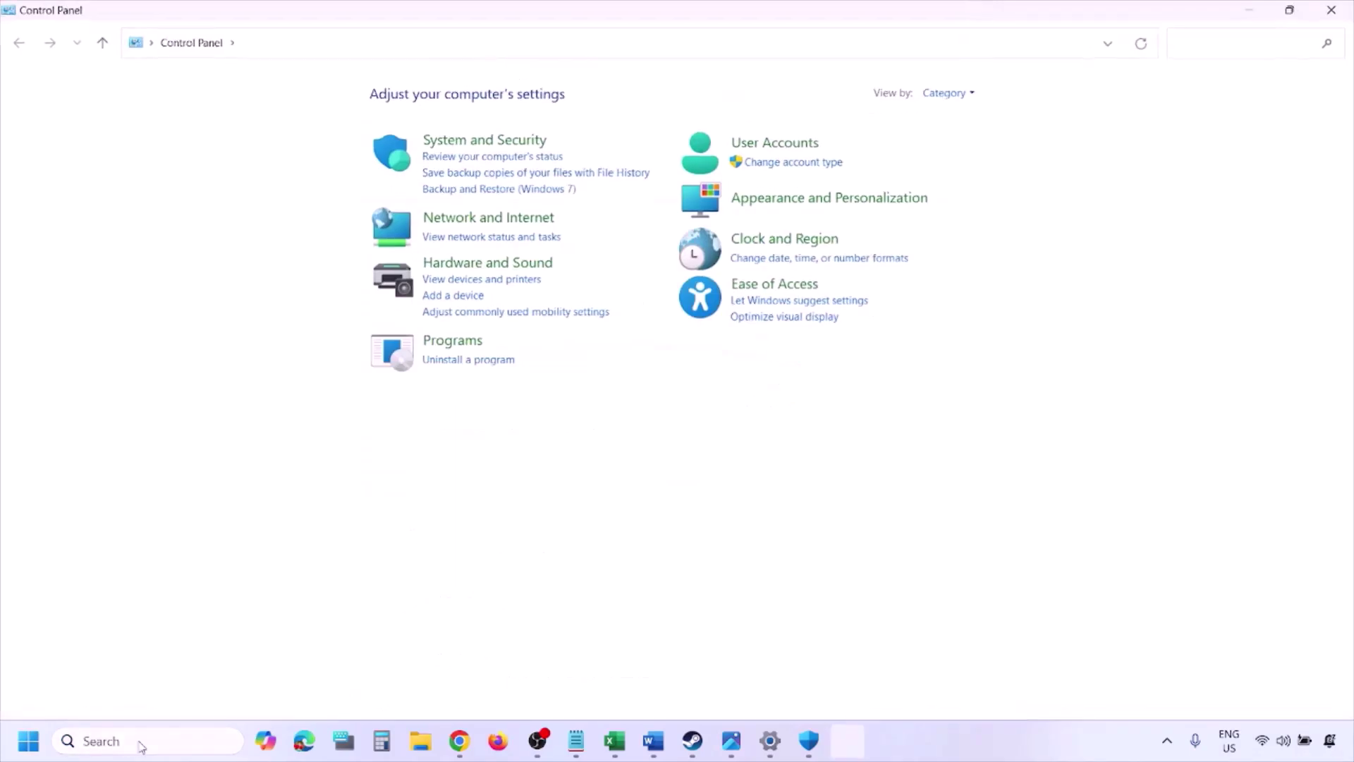
pyautogui.click(466, 142)
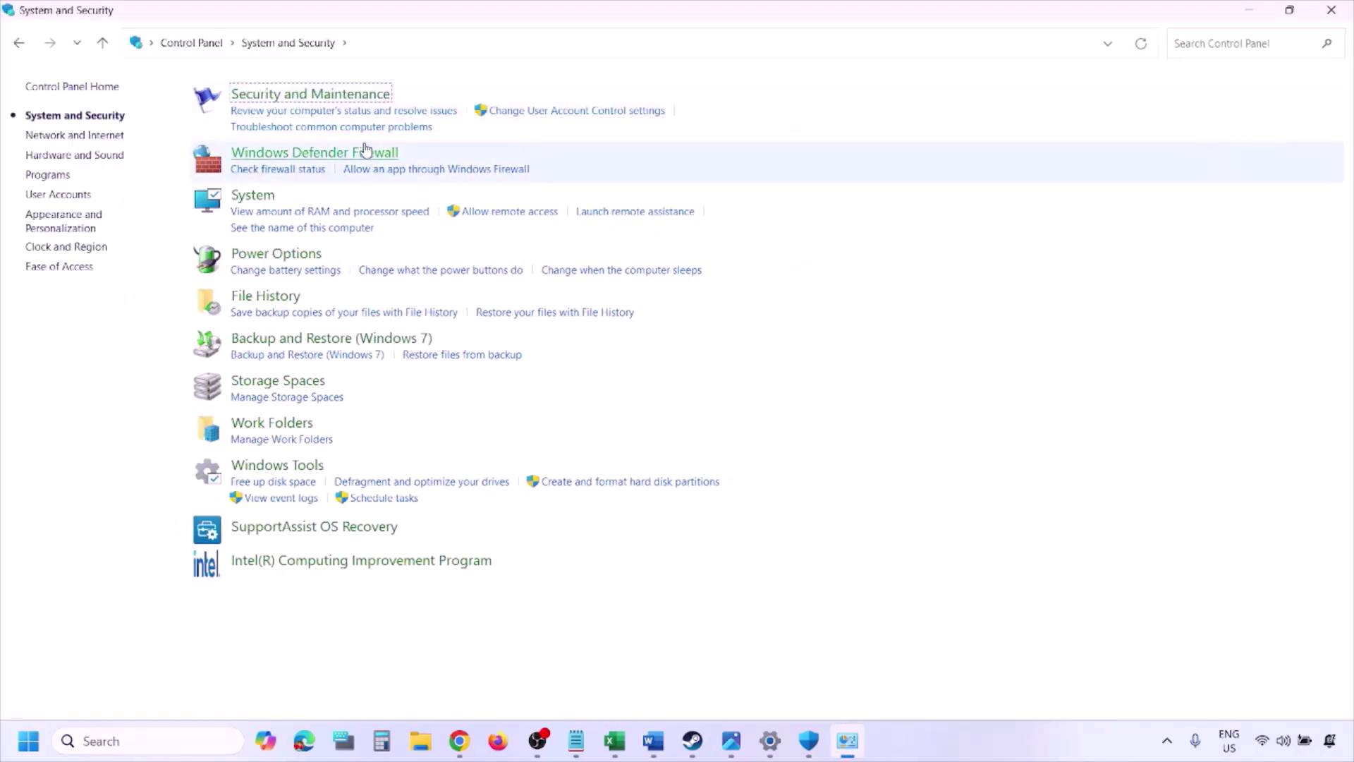
pyautogui.click(365, 153)
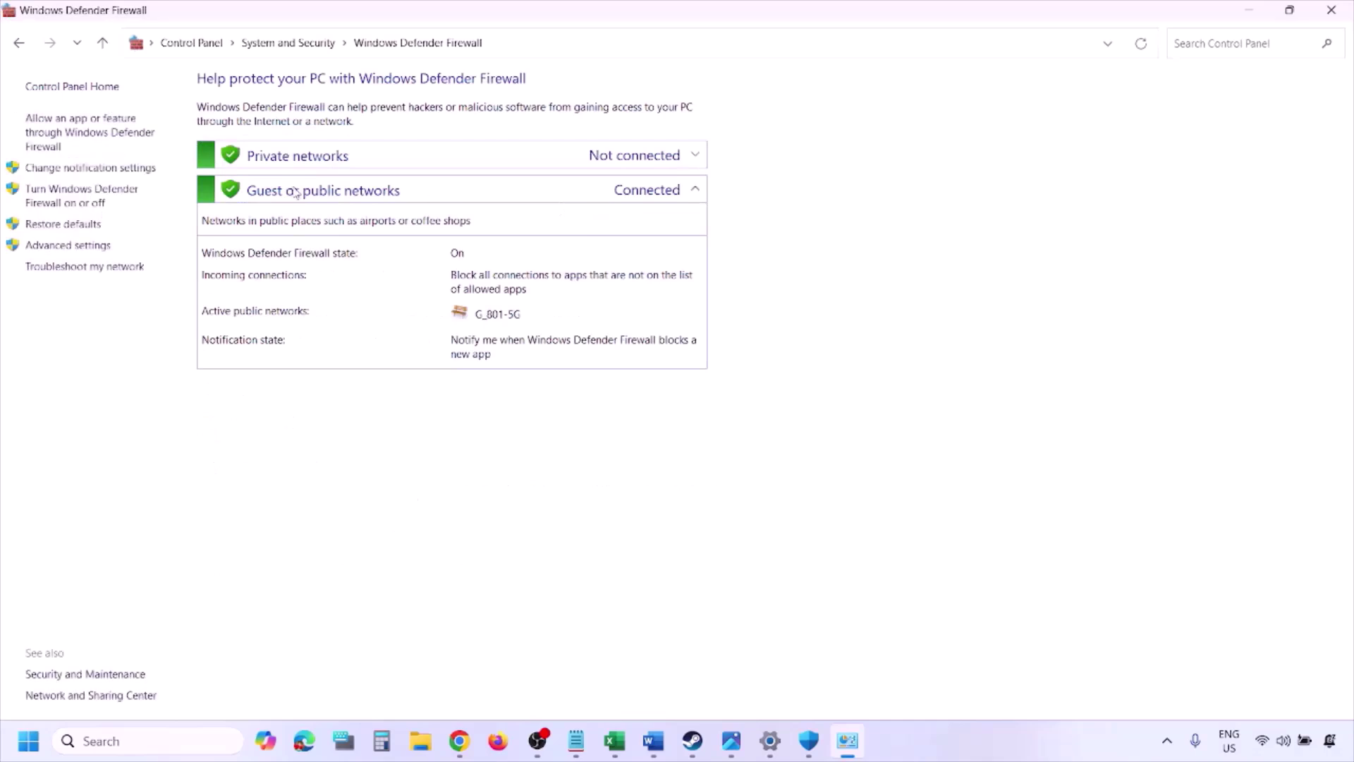
pyautogui.click(93, 131)
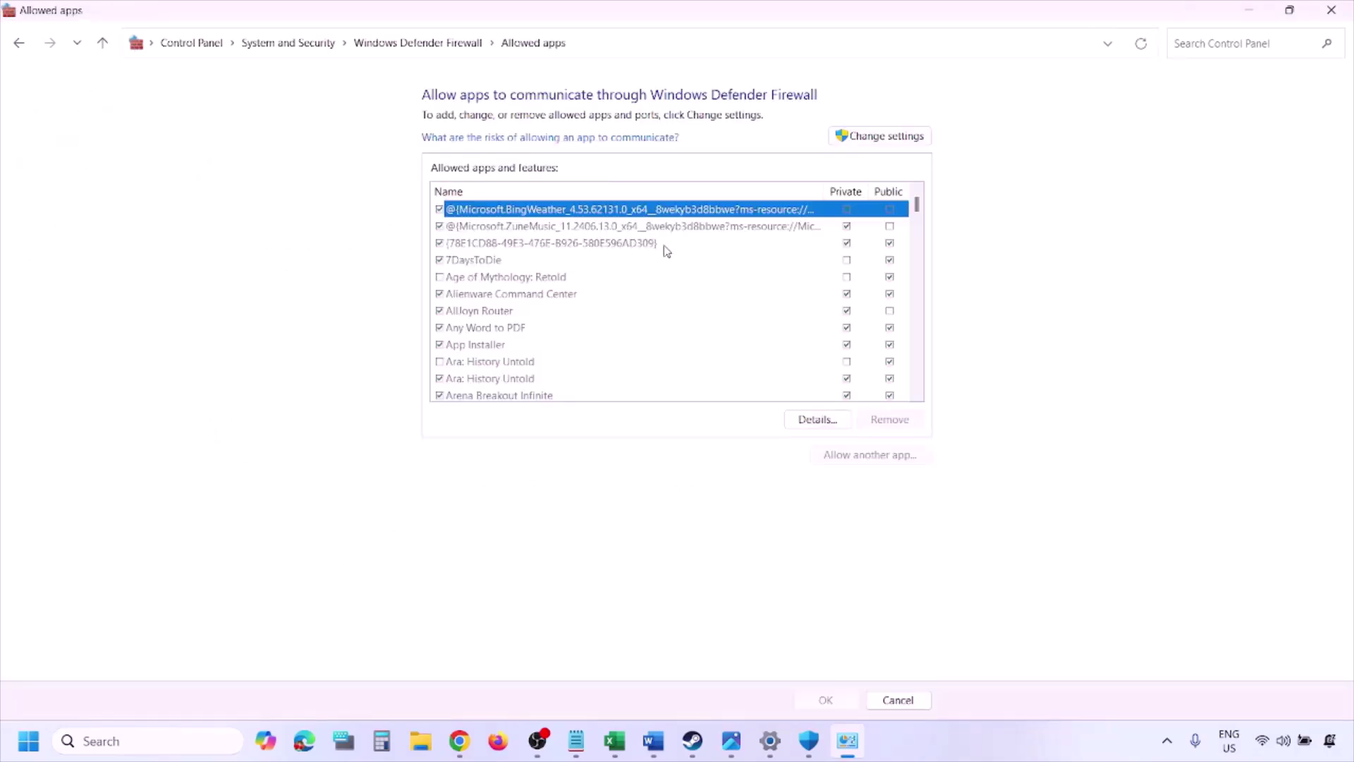
# Enable editing of the firewall's allowed apps, show how to browse This PC for another app, and close the window without adding one
pyautogui.click(909, 135)
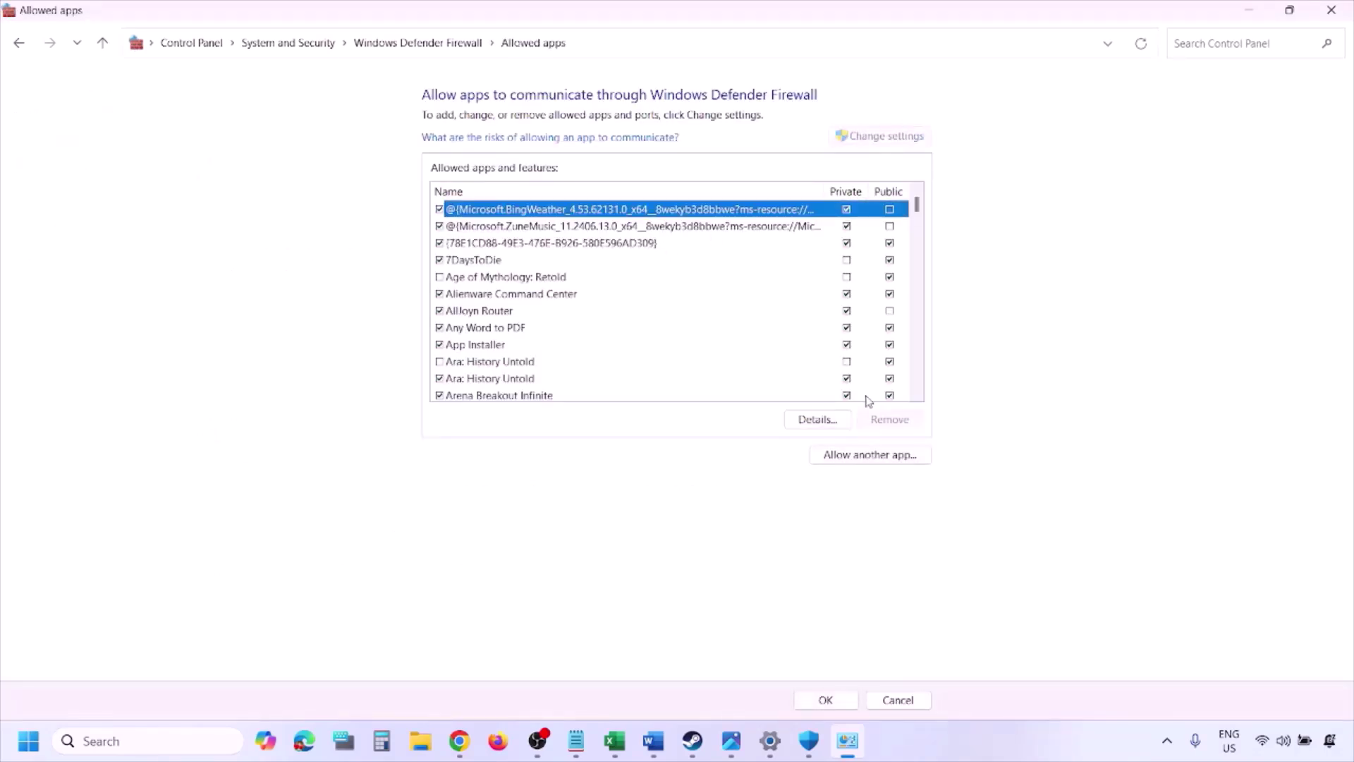
pyautogui.click(874, 454)
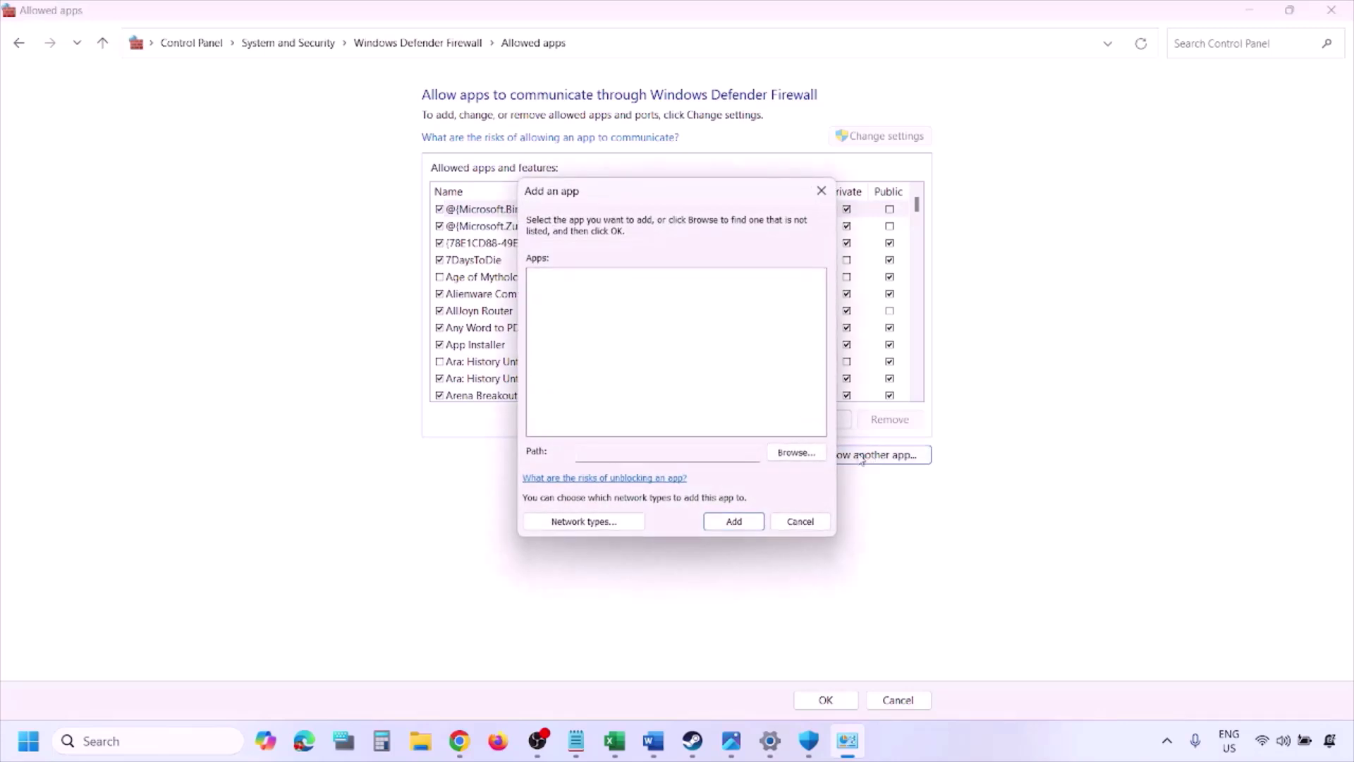
pyautogui.click(796, 453)
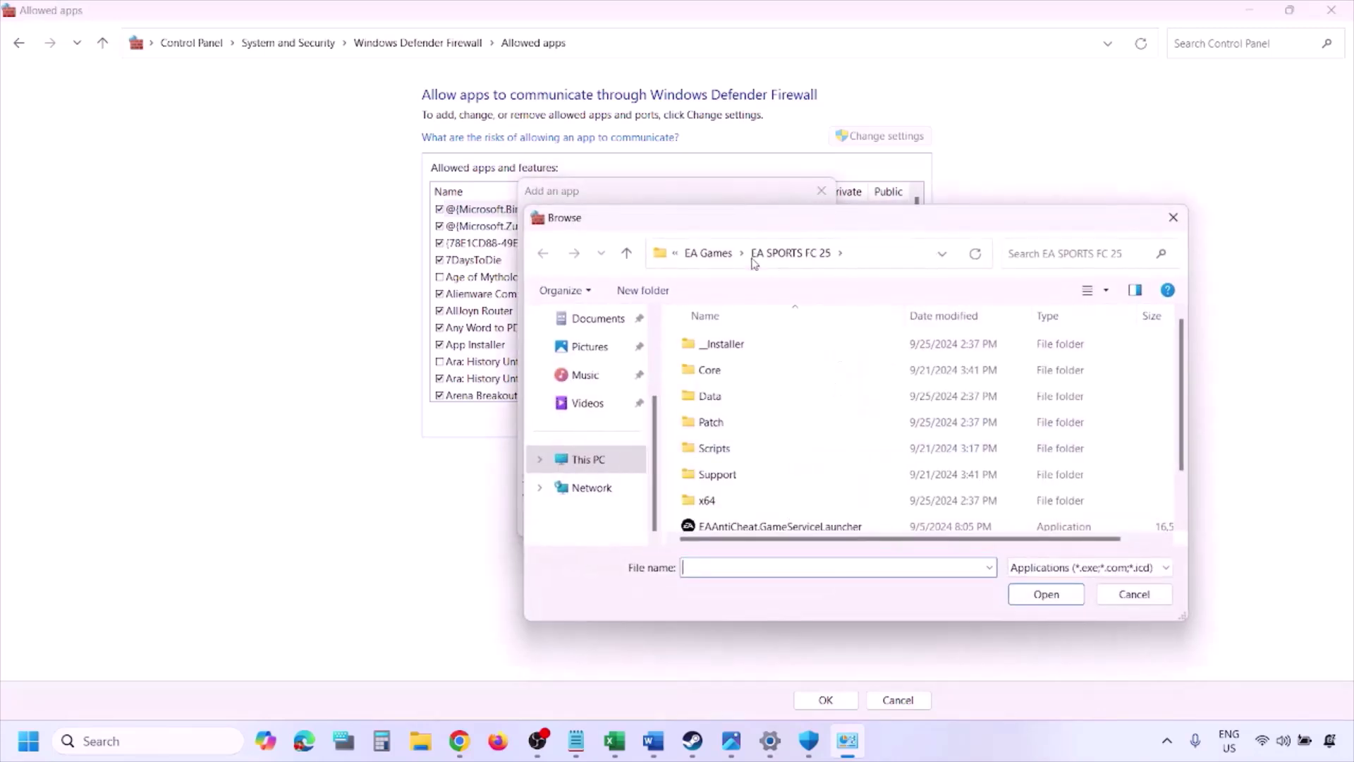
pyautogui.click(620, 465)
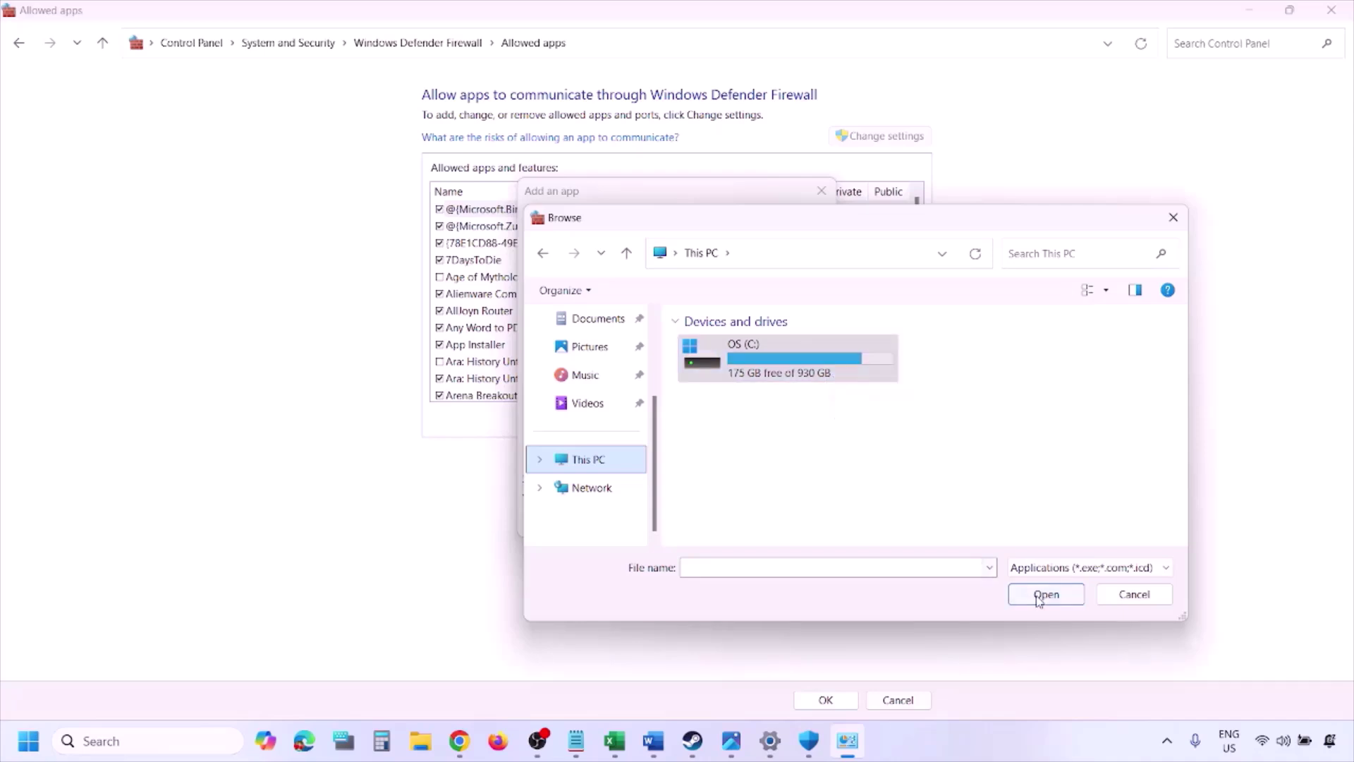
pyautogui.click(1135, 594)
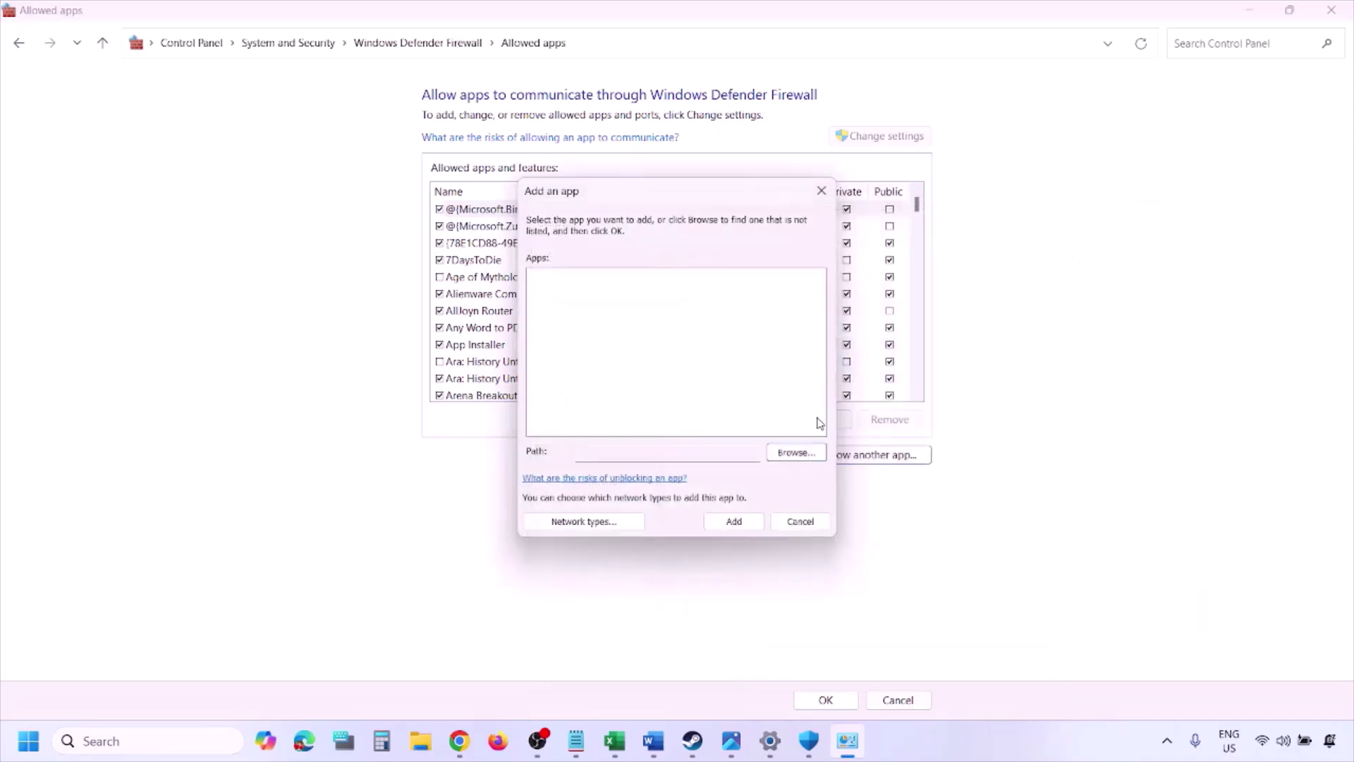
pyautogui.click(793, 525)
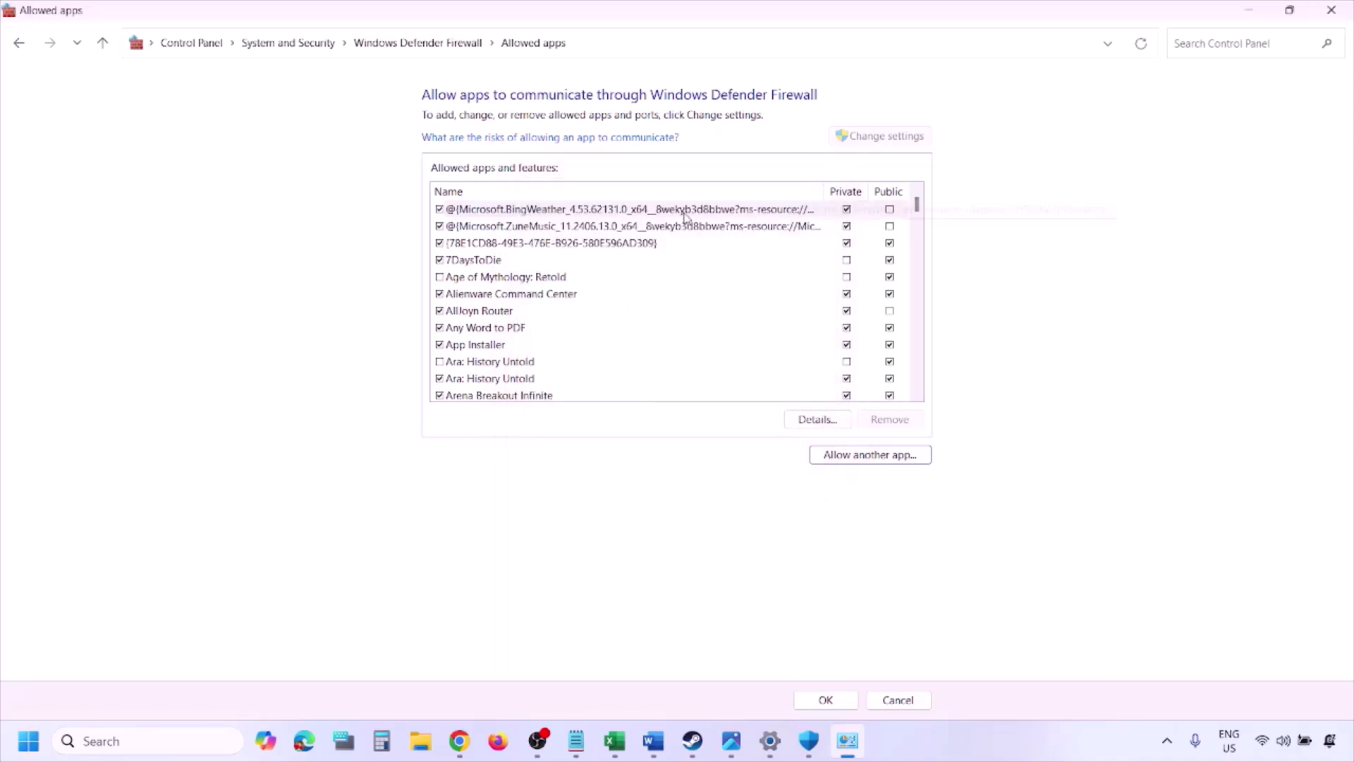
pyautogui.click(1342, 10)
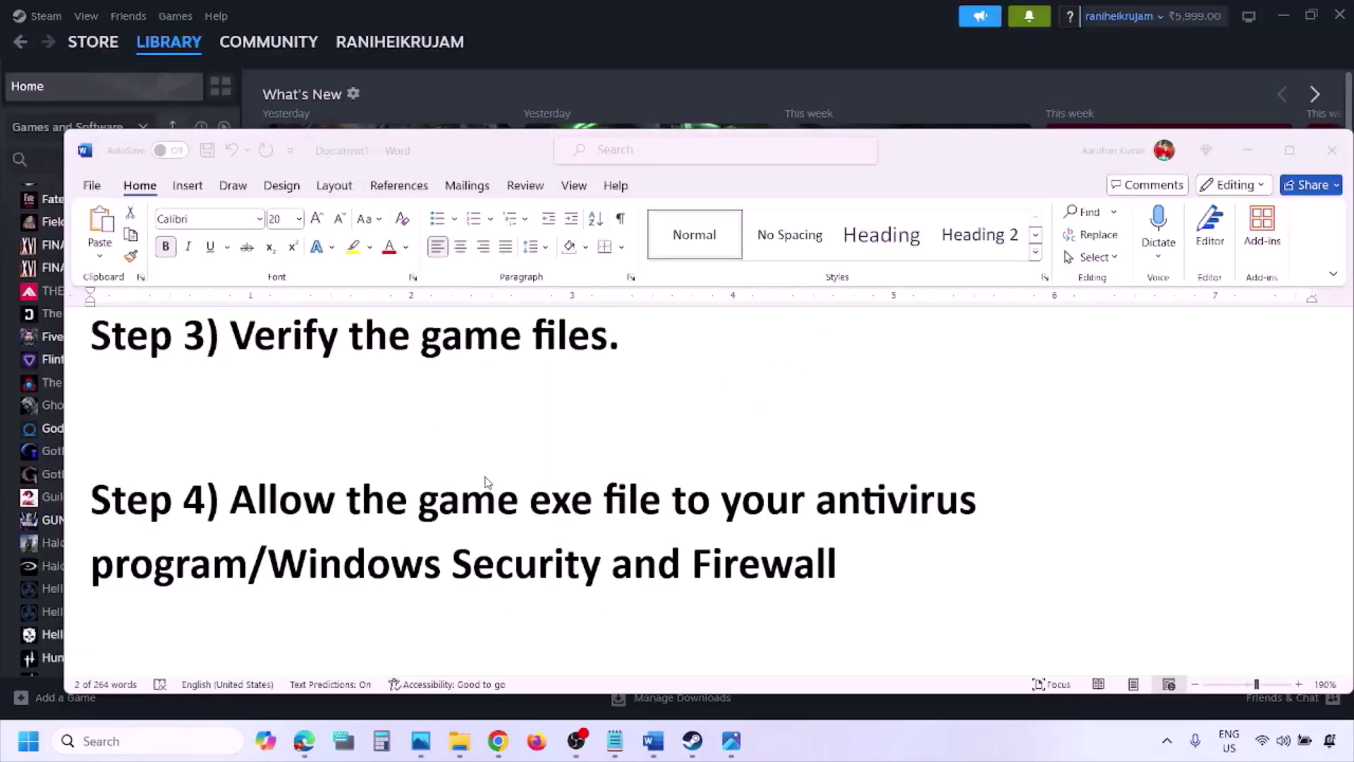
# Go to Step 5 on the clean graphics driver installation in the document and highlight its NVIDIA and AMD download links
pyautogui.scroll(-3, 486, 482)
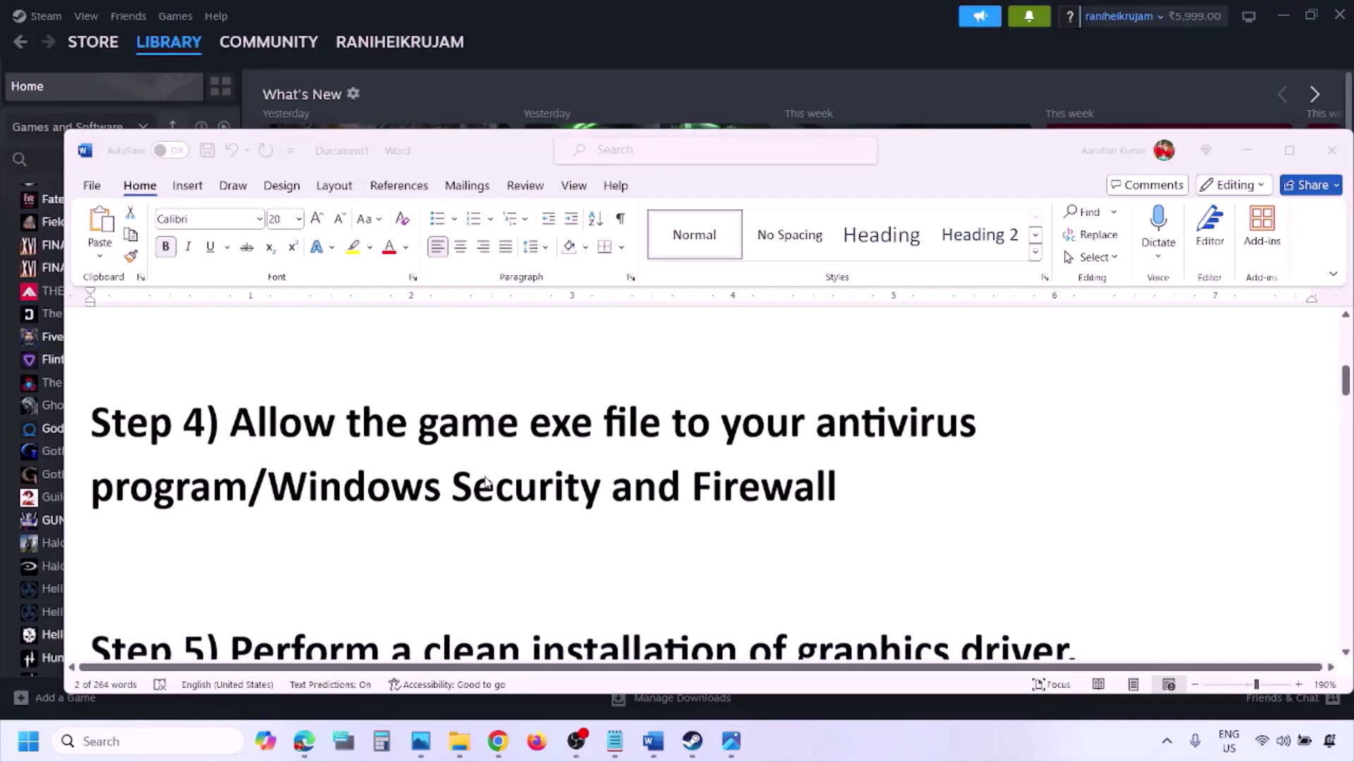
pyautogui.scroll(-5, 485, 483)
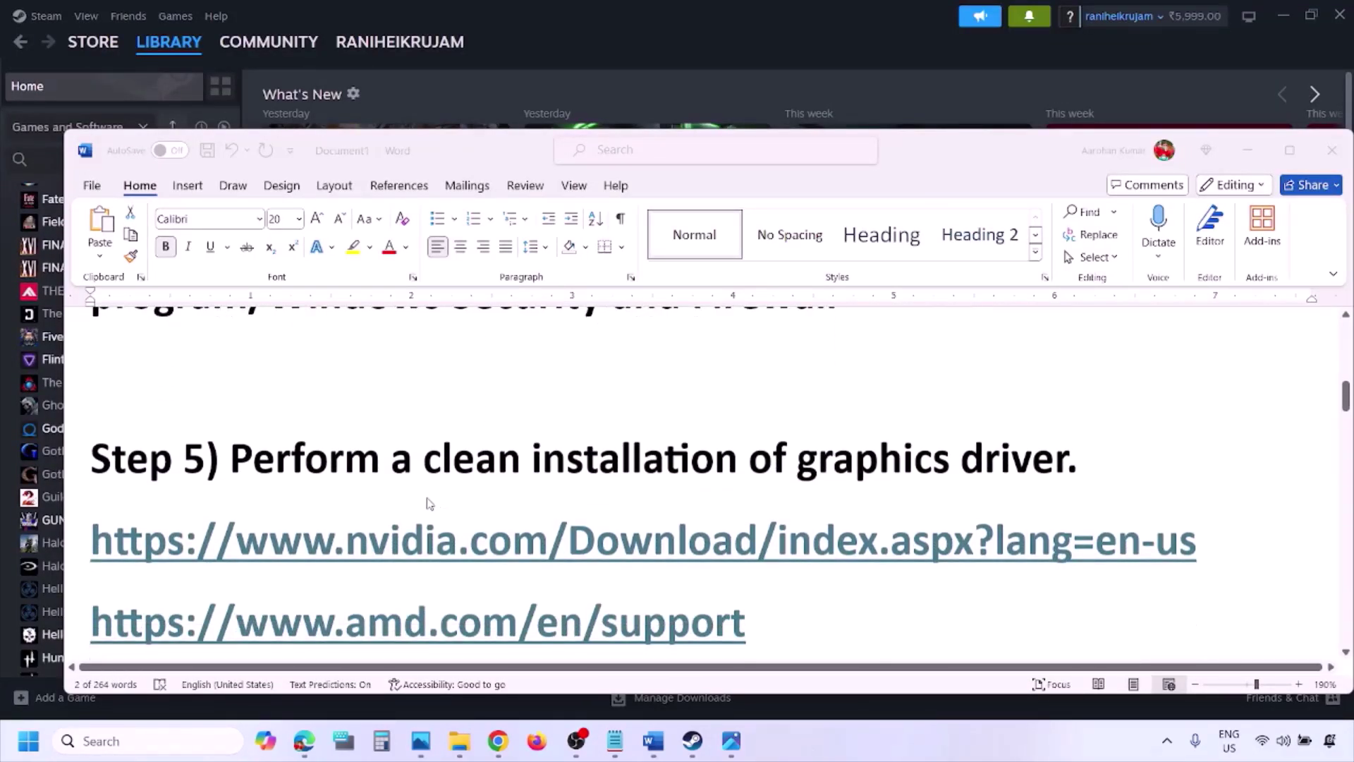
pyautogui.doubleClick(334, 460)
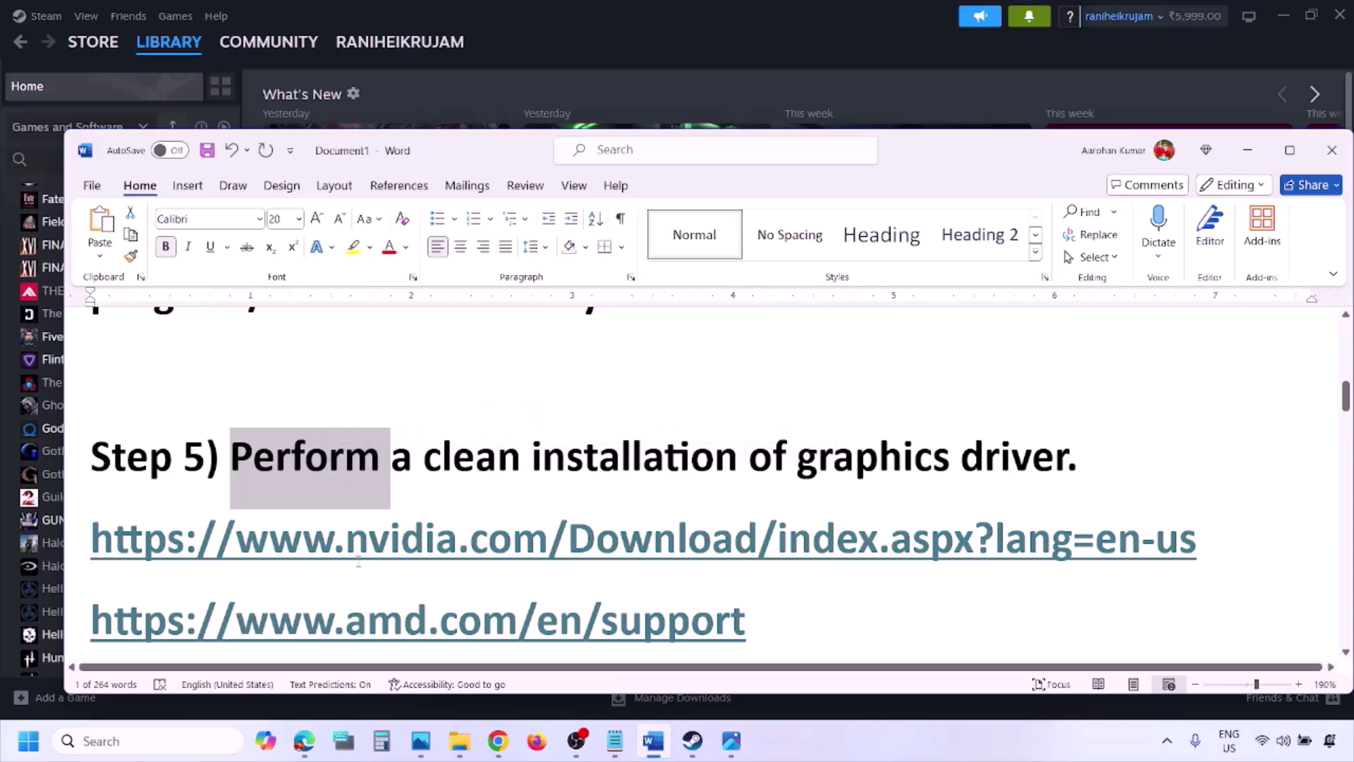
pyautogui.moveTo(299, 550); pyautogui.dragTo(487, 543)
pyautogui.scroll(-1, 486, 543)
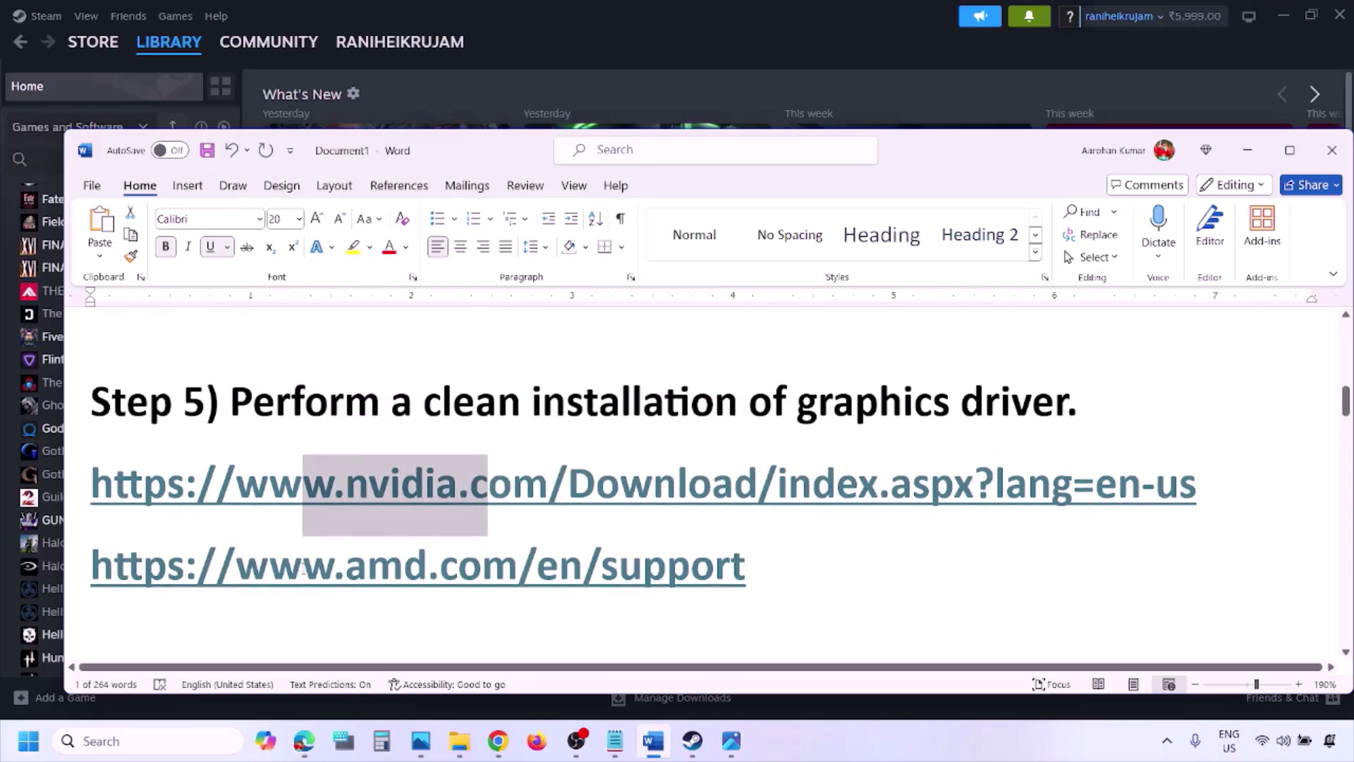
pyautogui.moveTo(303, 568); pyautogui.dragTo(744, 568)
pyautogui.click(890, 730)
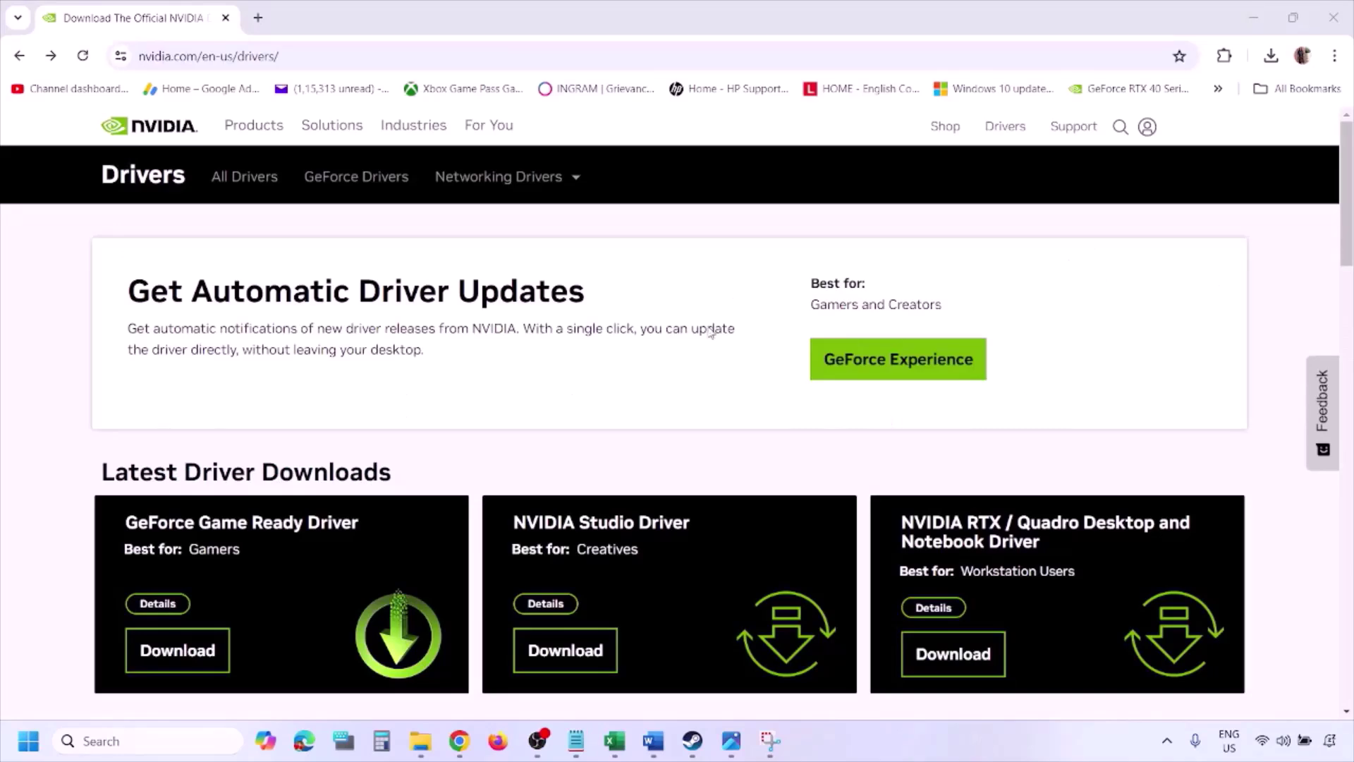
# On NVIDIA's drivers page, choose Windows 11 as the operating system in the manual driver search and find the matching drivers
pyautogui.scroll(-8, 317, 431)
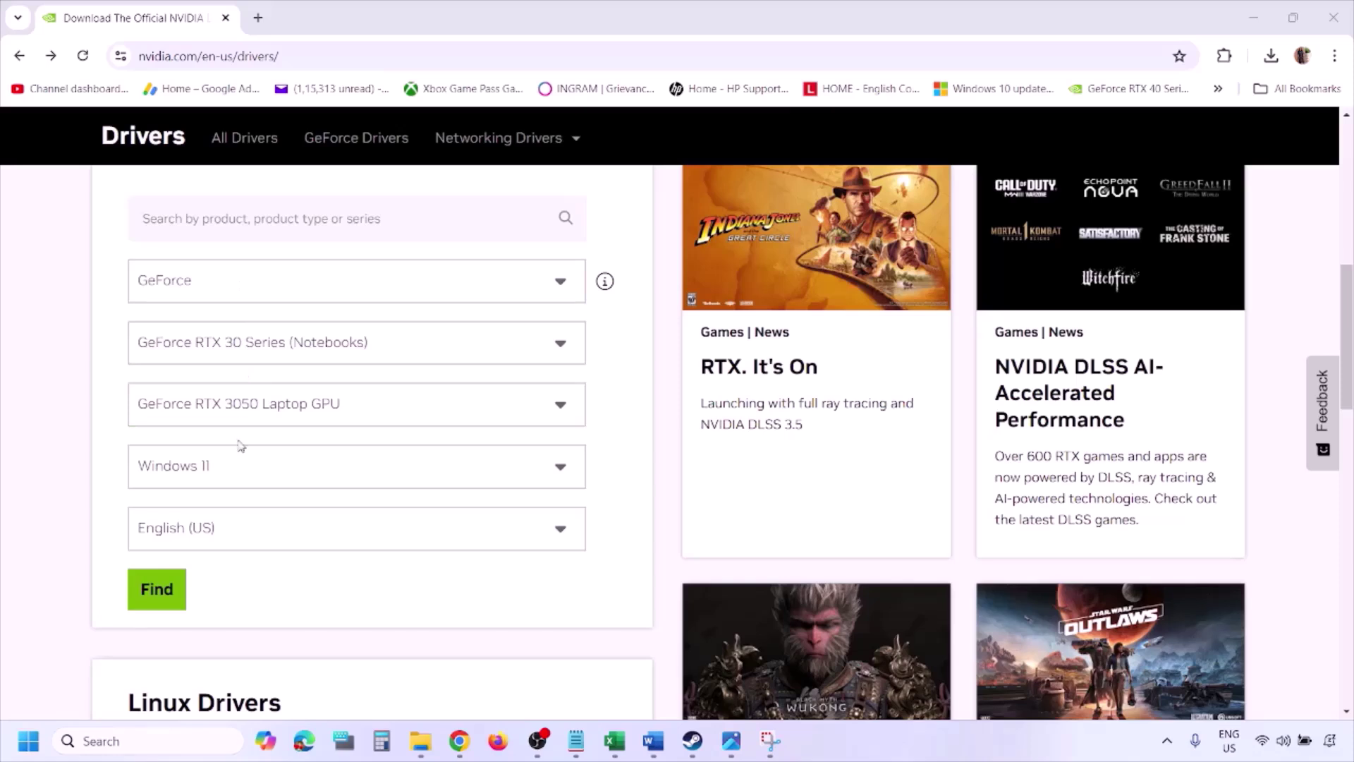
pyautogui.click(224, 471)
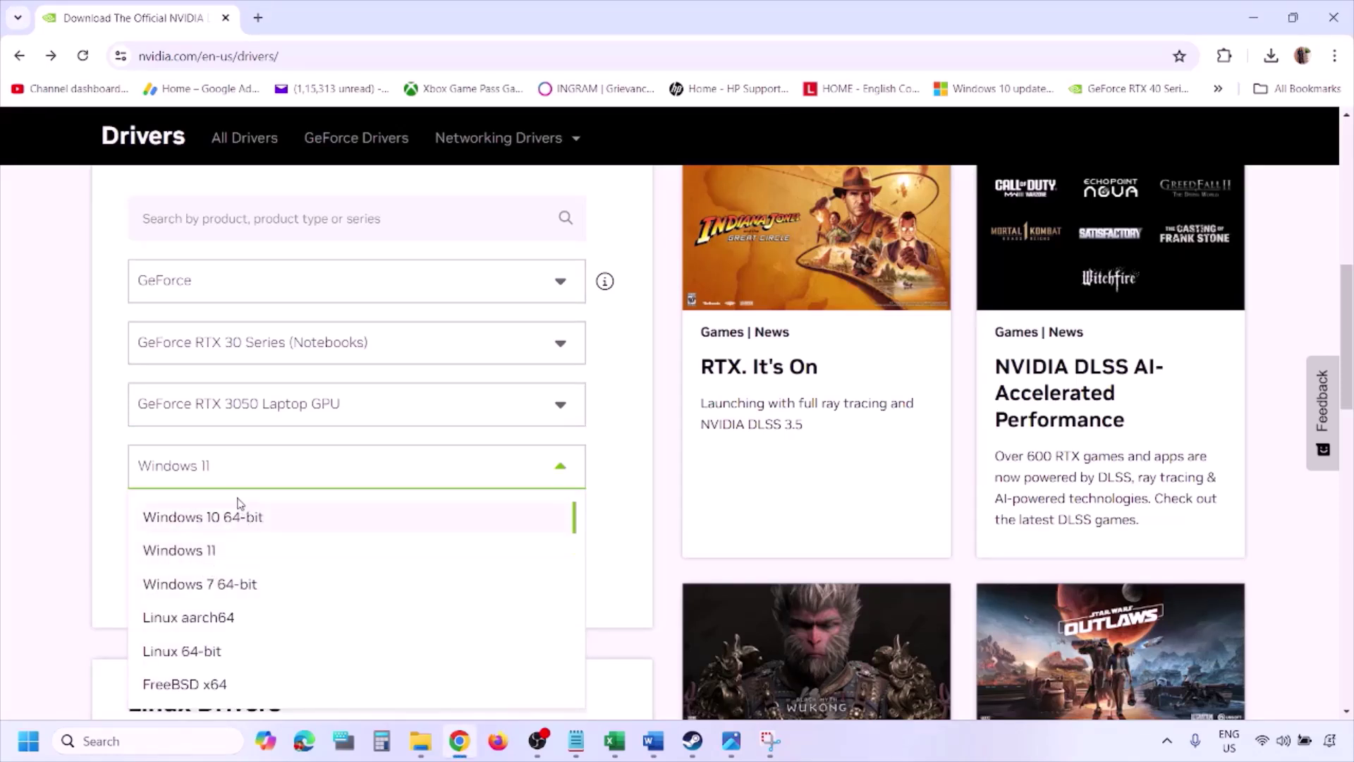
pyautogui.click(200, 556)
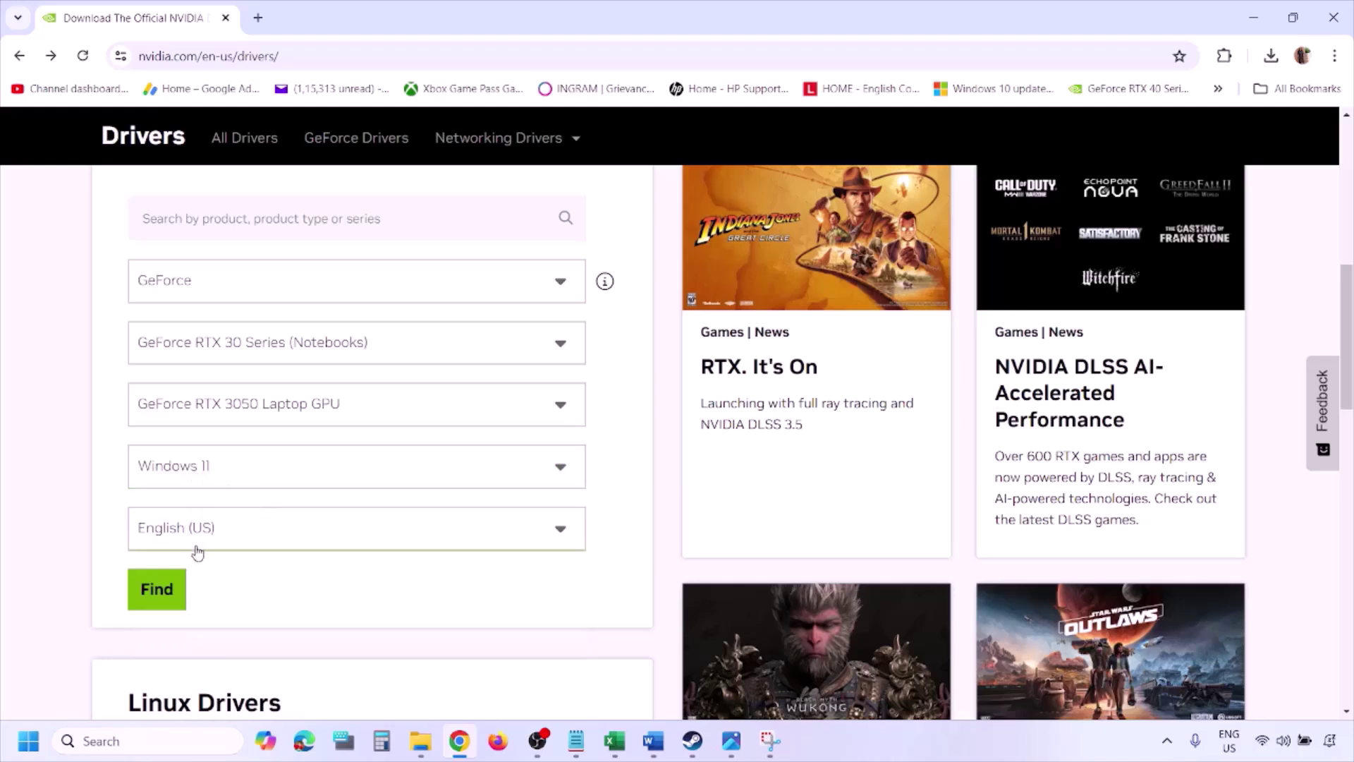
pyautogui.click(156, 591)
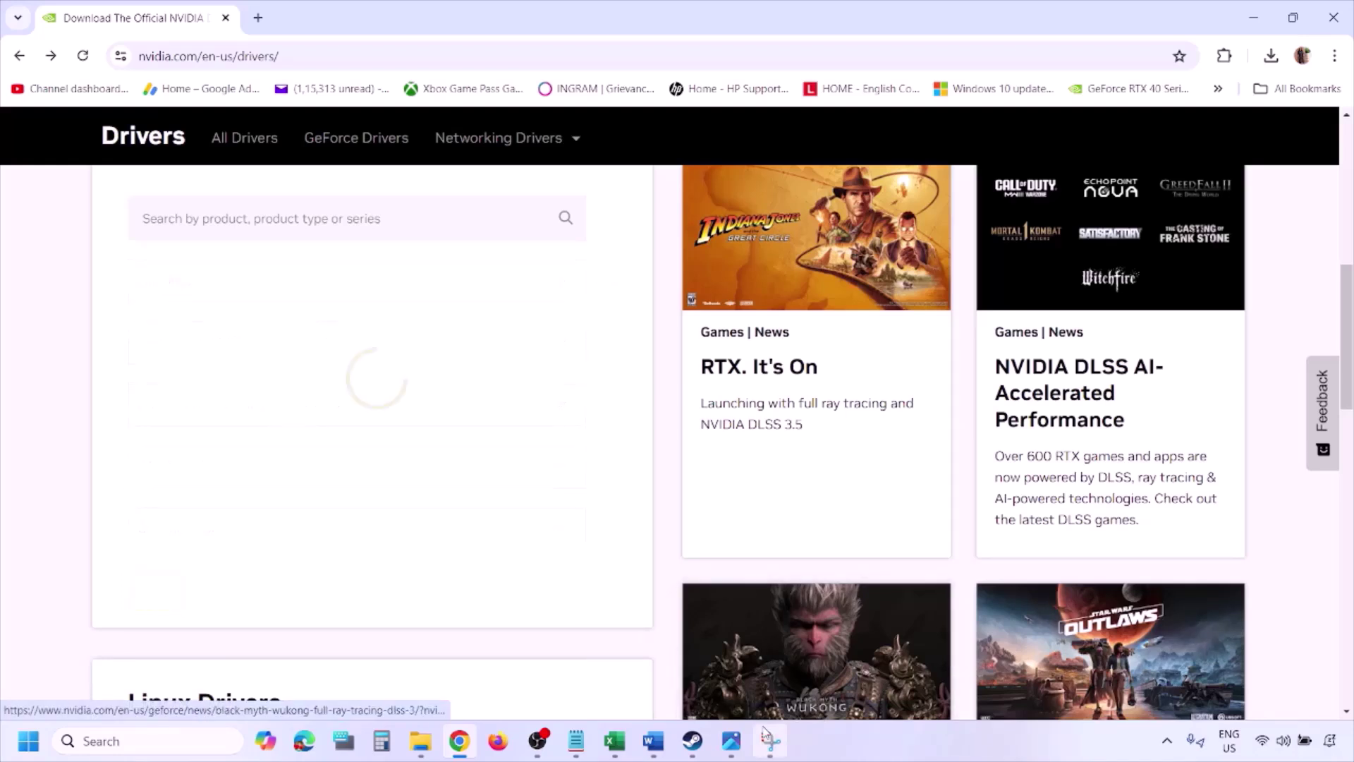
# Switch to Photos, go through the NVIDIA driver download and installer screenshots 1.png to 5.png, and bring up the Windows power options
pyautogui.click(733, 746)
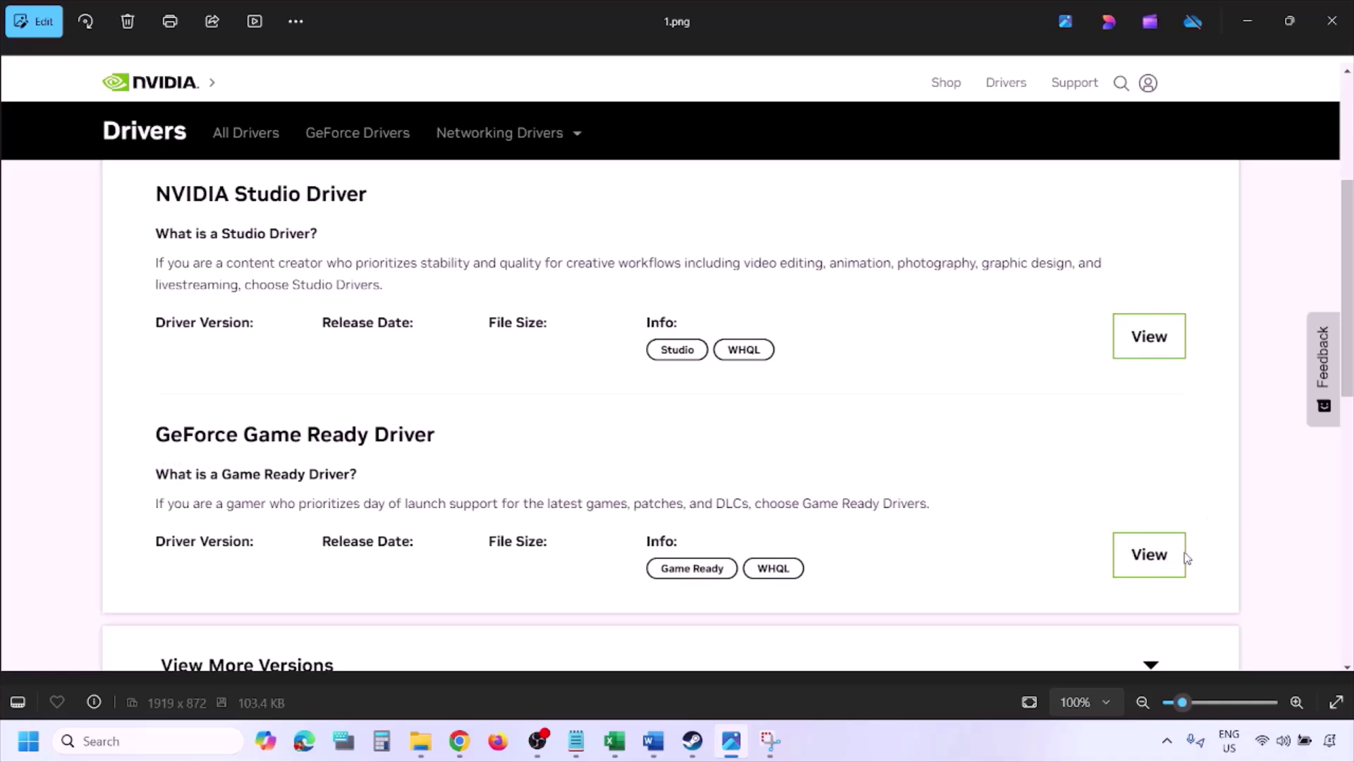
pyautogui.press('Right')
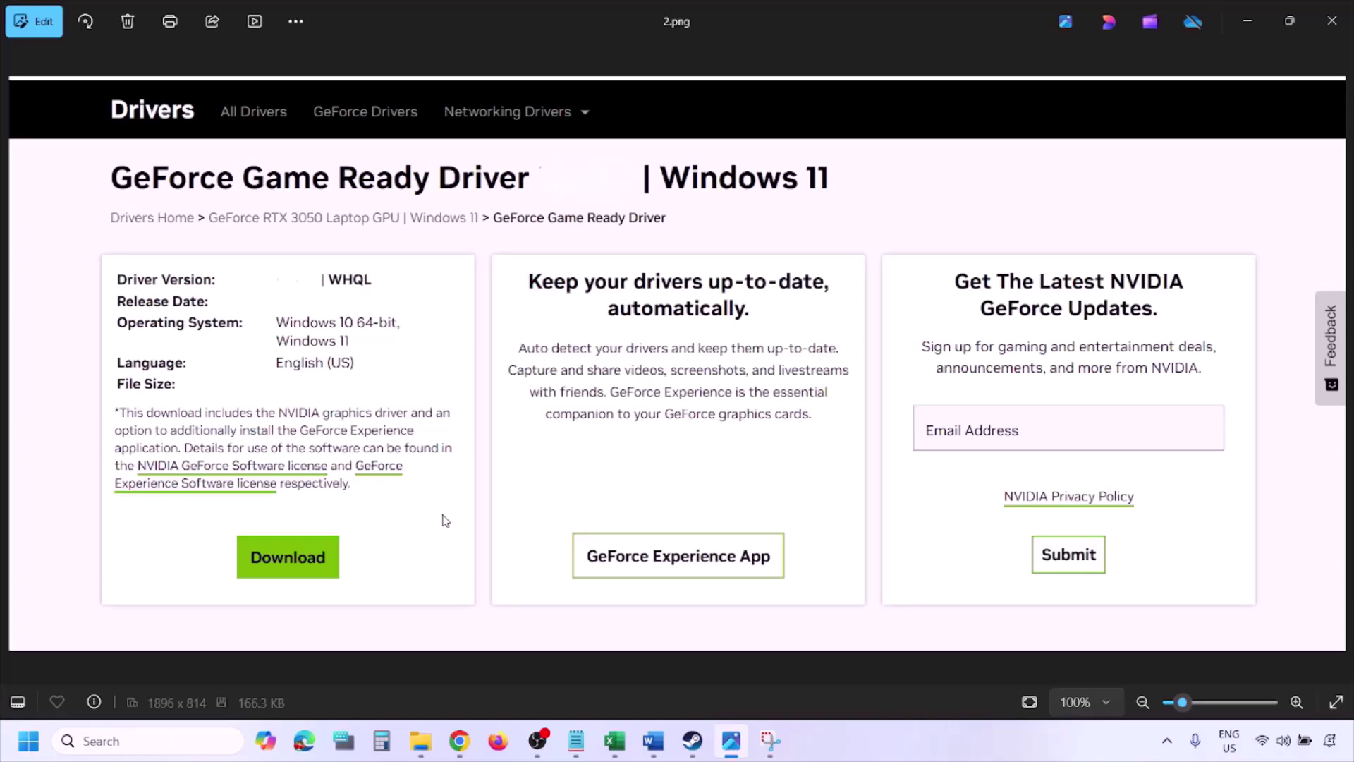
pyautogui.press('Right')
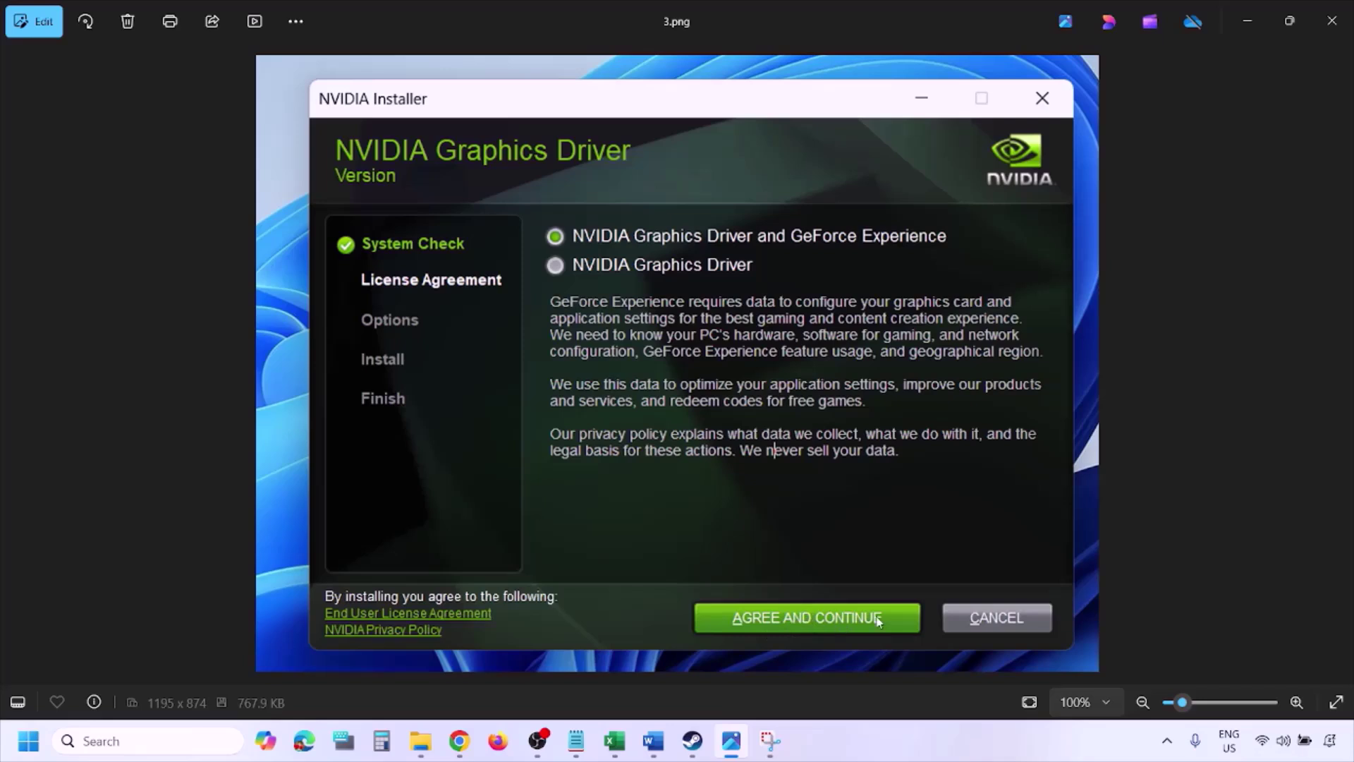
pyautogui.press('Right')
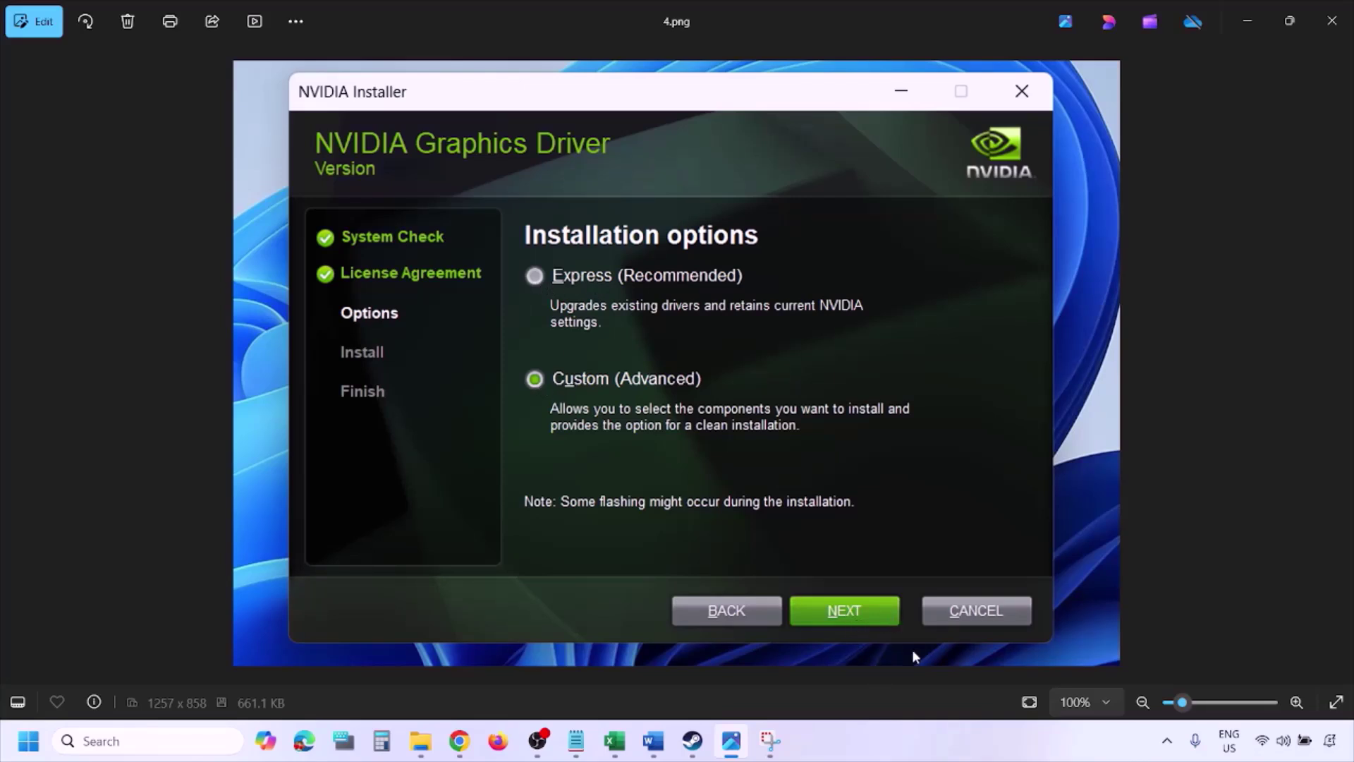
pyautogui.press('Right')
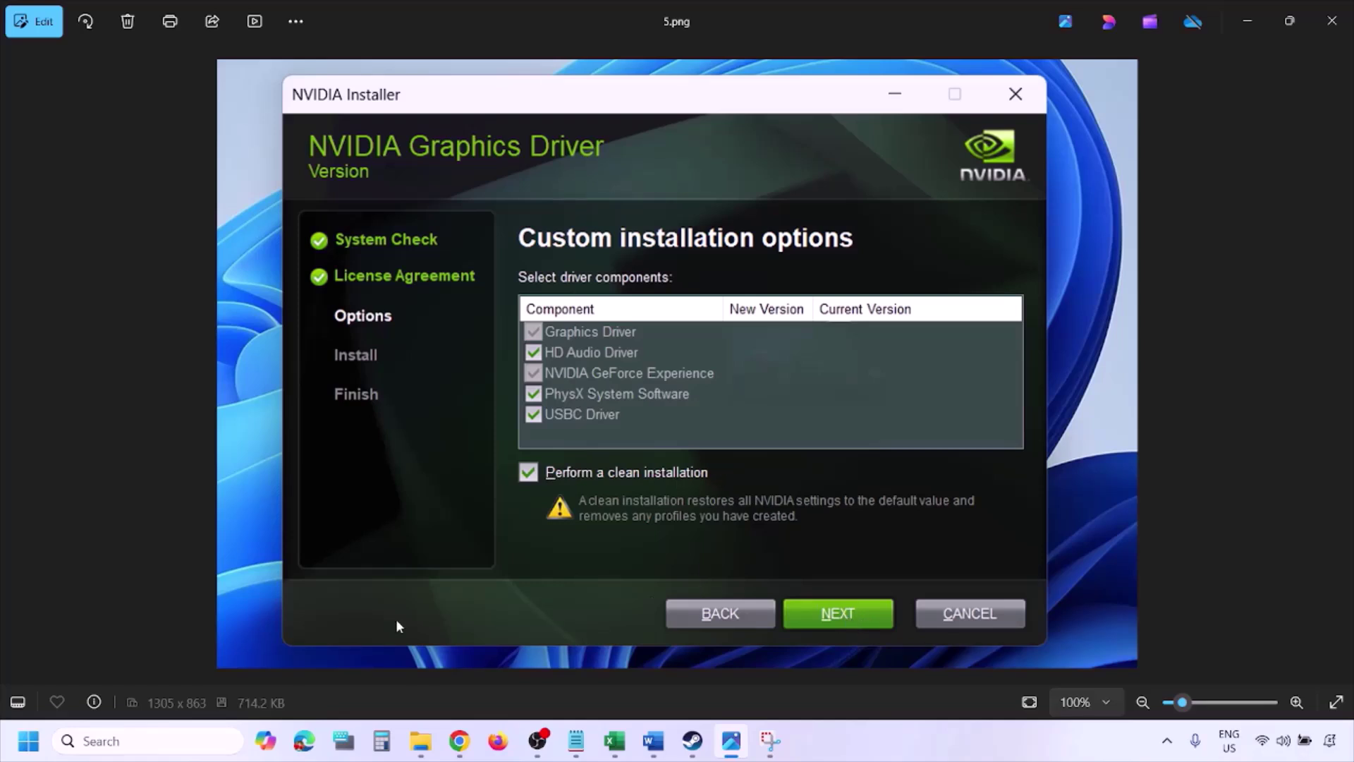
pyautogui.click(28, 740)
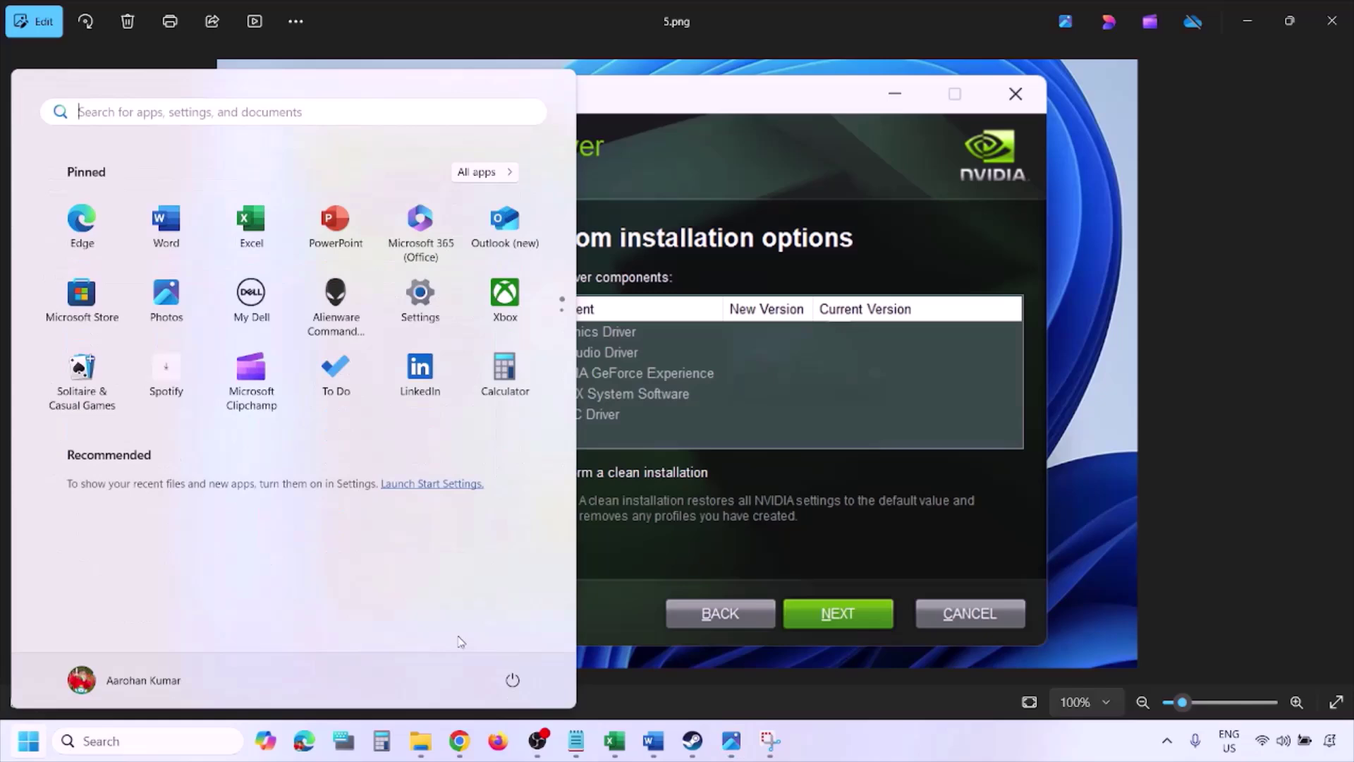
pyautogui.click(519, 687)
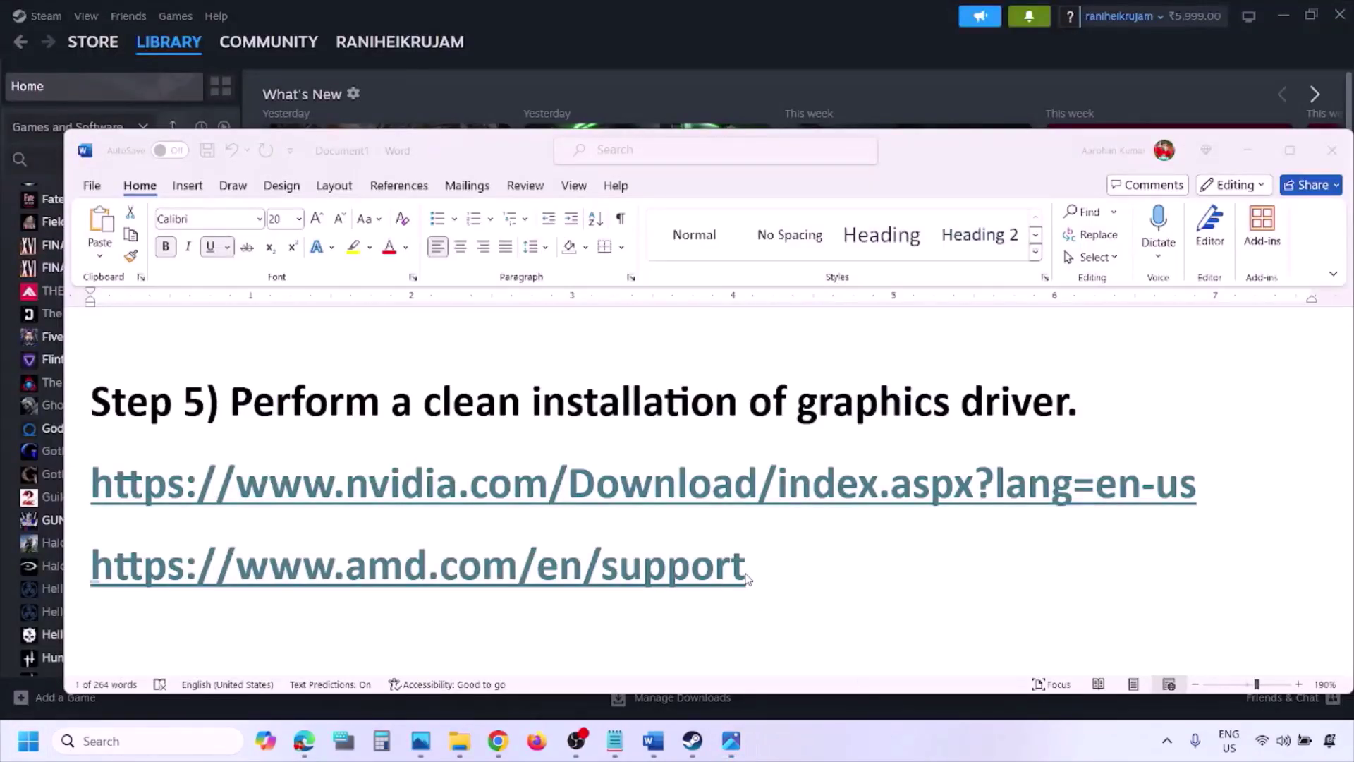
# Select the AMD support link under Step 5, show the Windows power options, and delete the link from the document
pyautogui.click(799, 567)
pyautogui.tripleClick(770, 569)
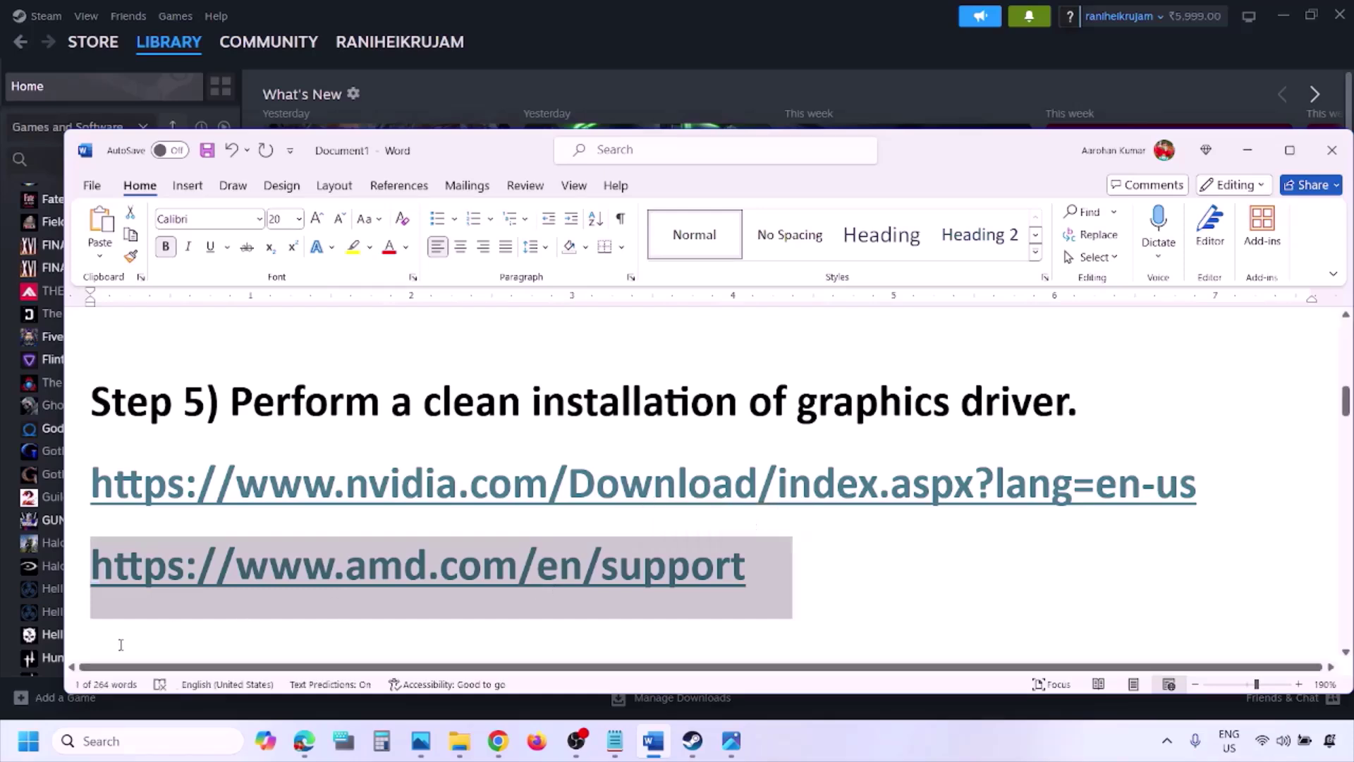
pyautogui.click(28, 740)
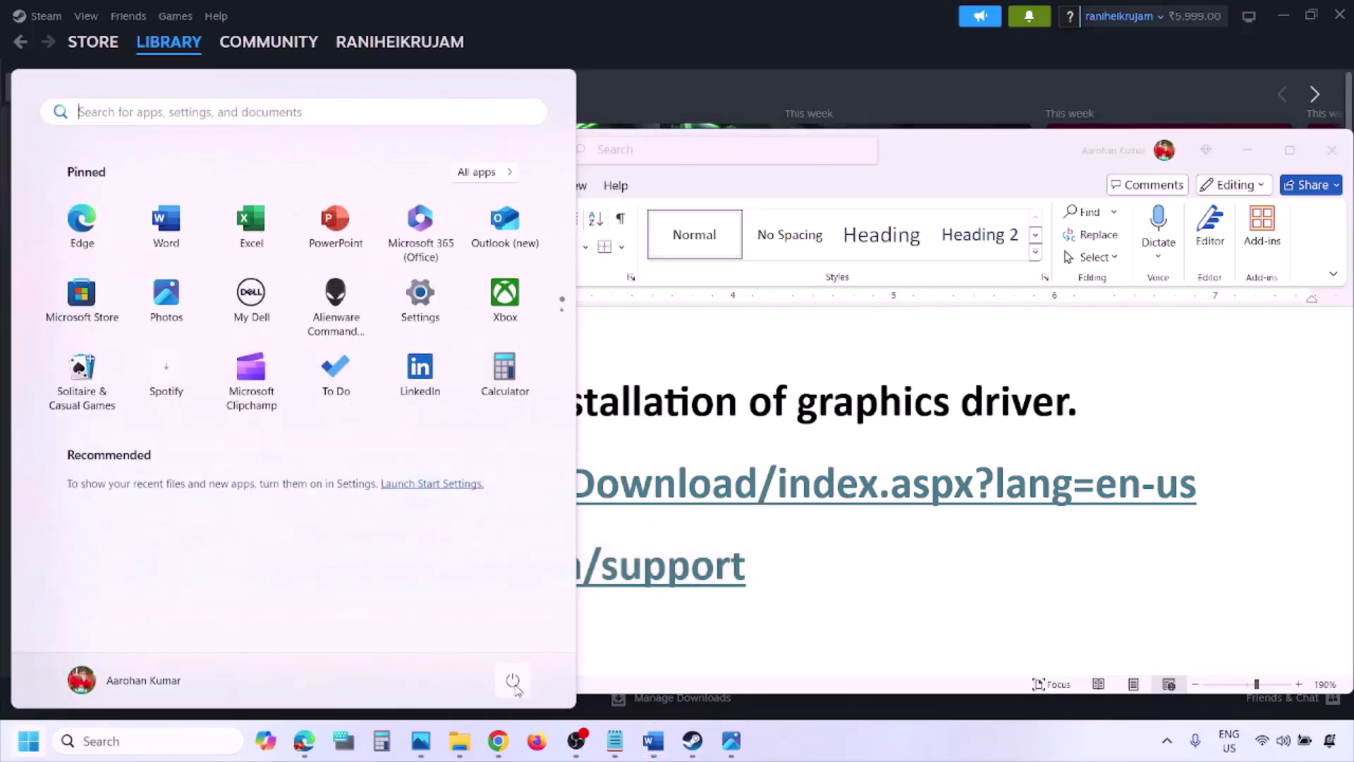
pyautogui.click(508, 680)
pyautogui.click(853, 745)
pyautogui.press('Delete')
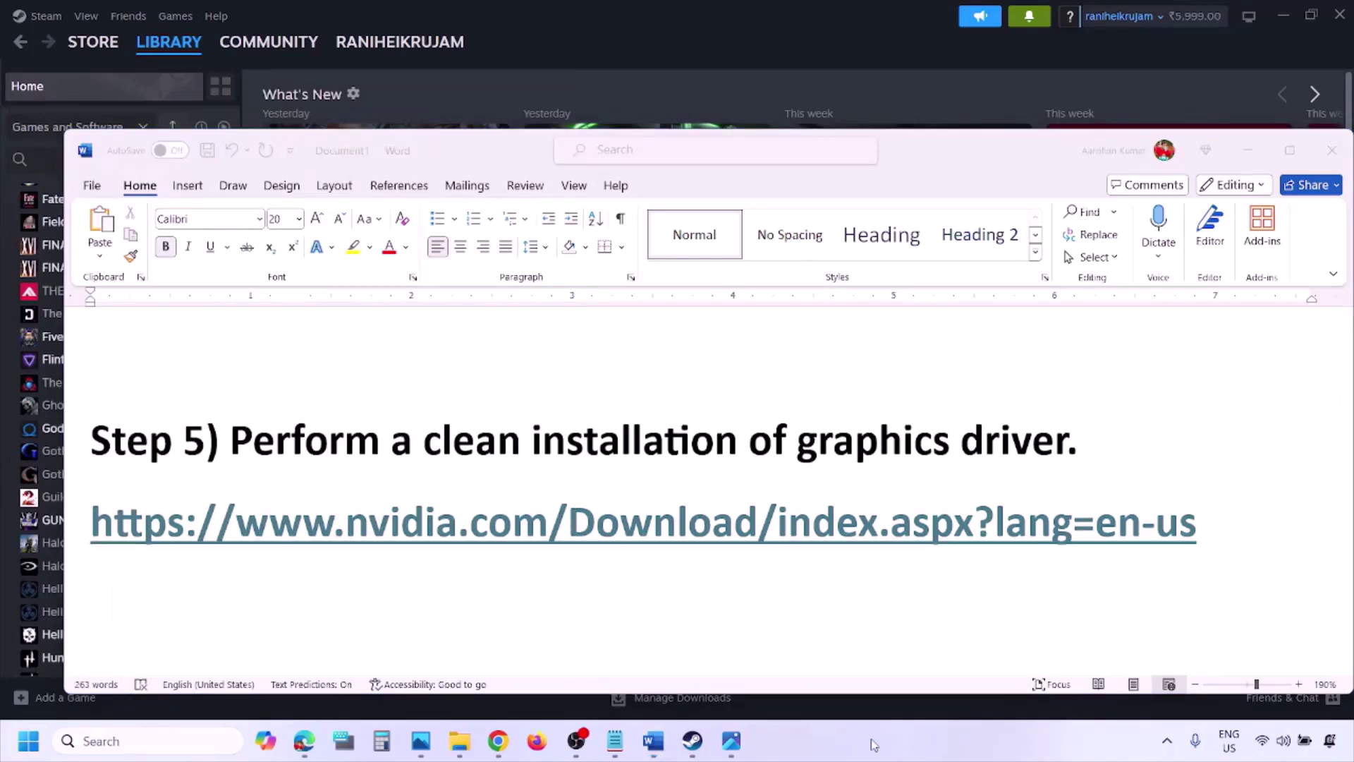
# Search Windows for "graphics" and open the Graphics settings
pyautogui.scroll(-4, 635, 483)
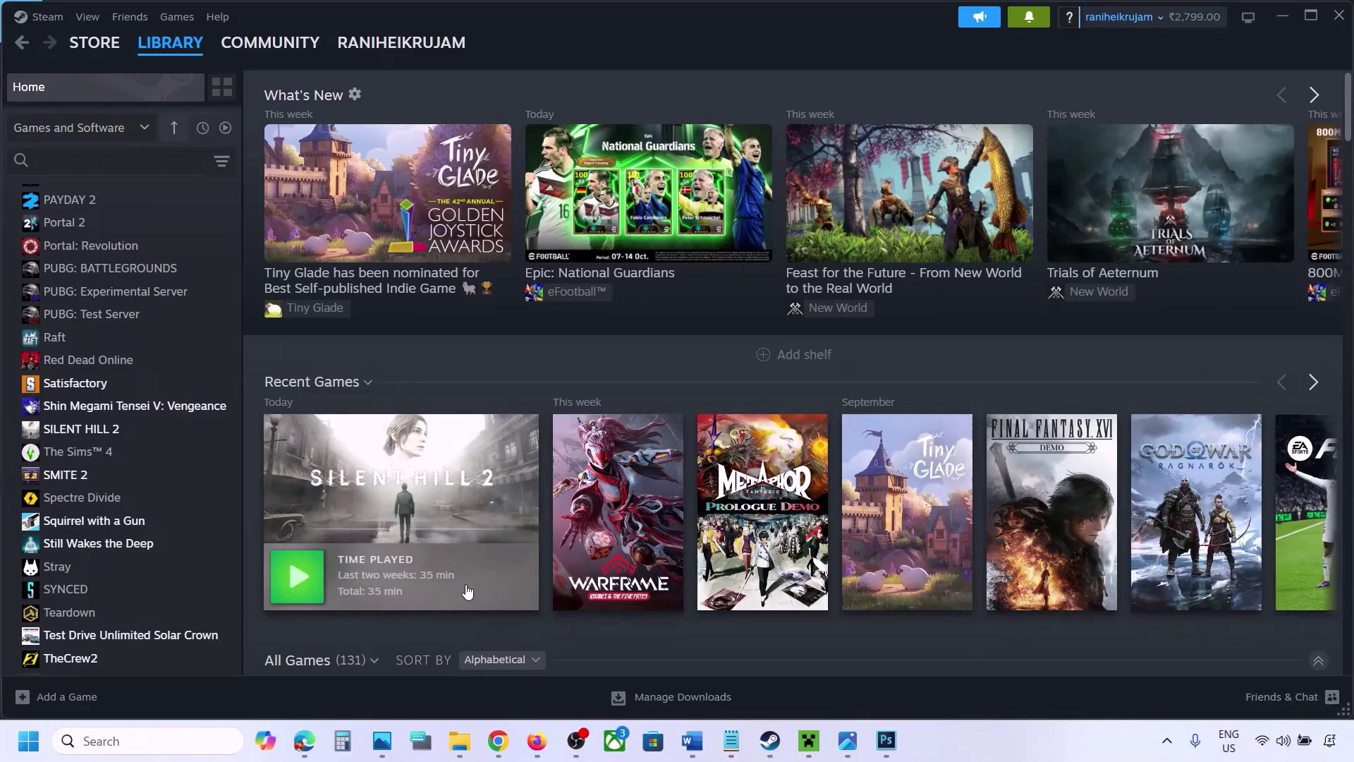
pyautogui.click(106, 741)
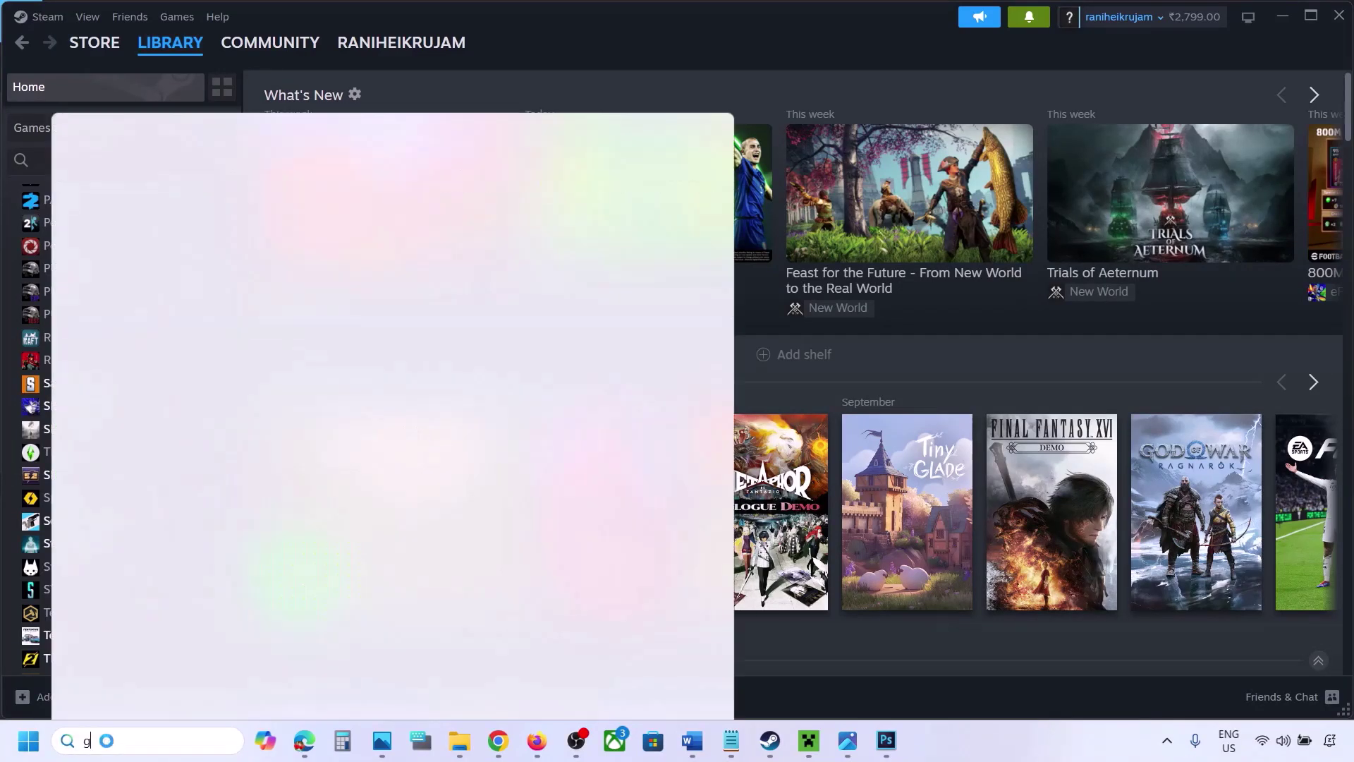
pyautogui.write('graphic')
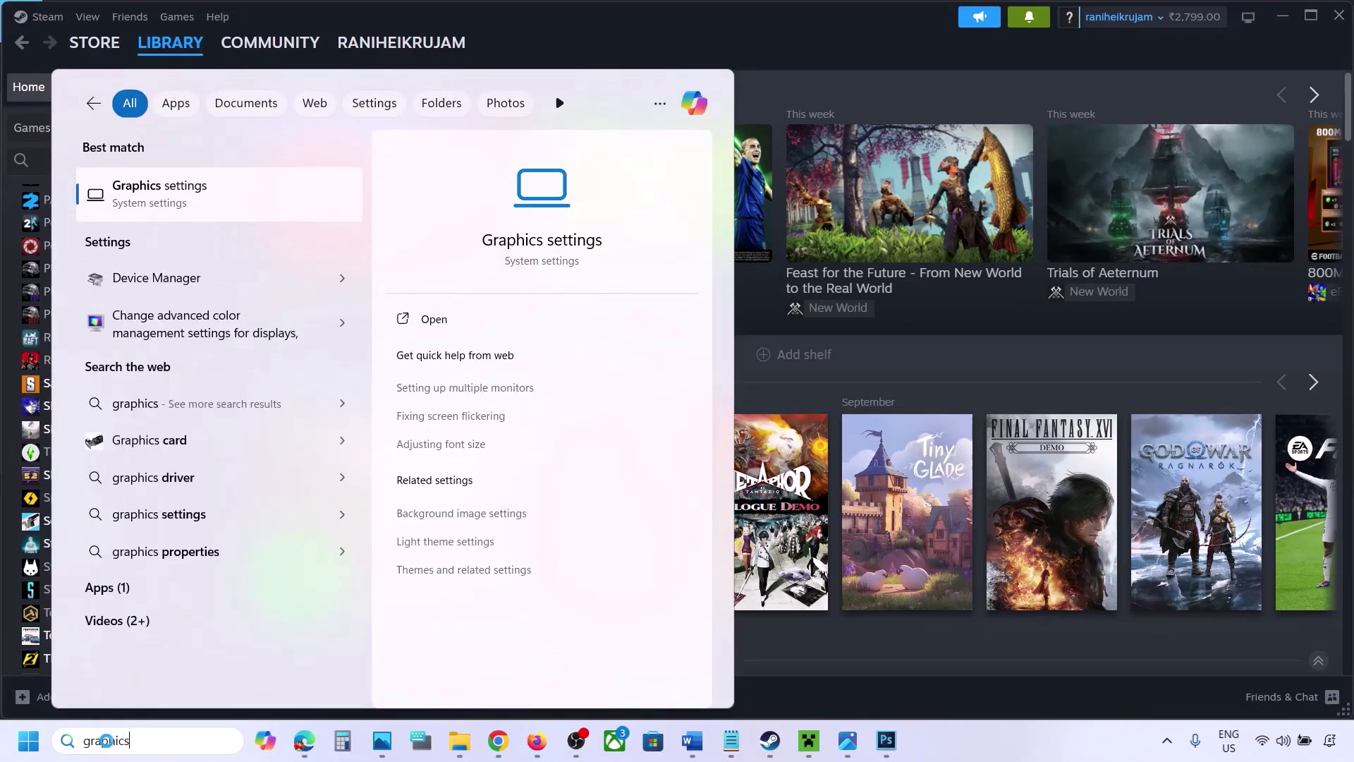
pyautogui.write('s')
pyautogui.click(167, 201)
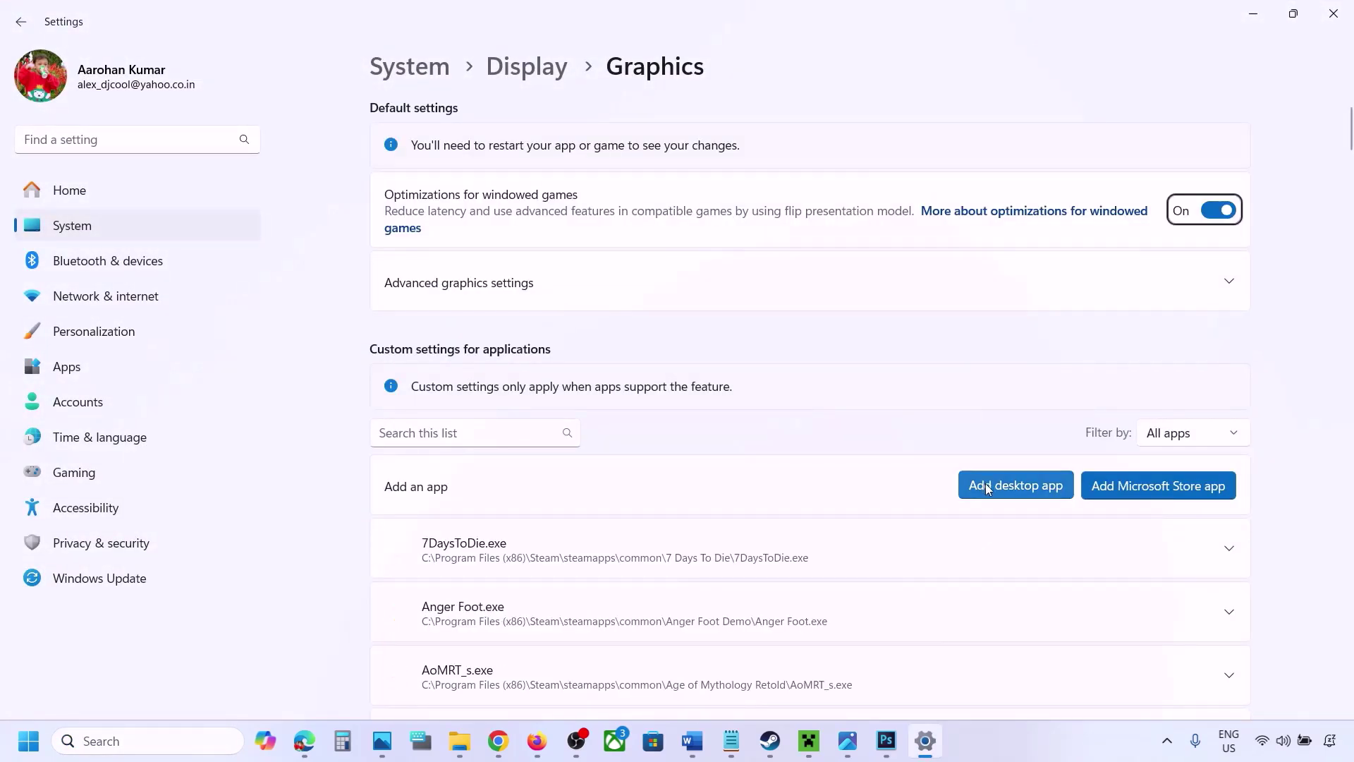
# Show how to add a desktop app by browsing to Steam\steamapps\common, and leave the file browser without adding one
pyautogui.click(1023, 487)
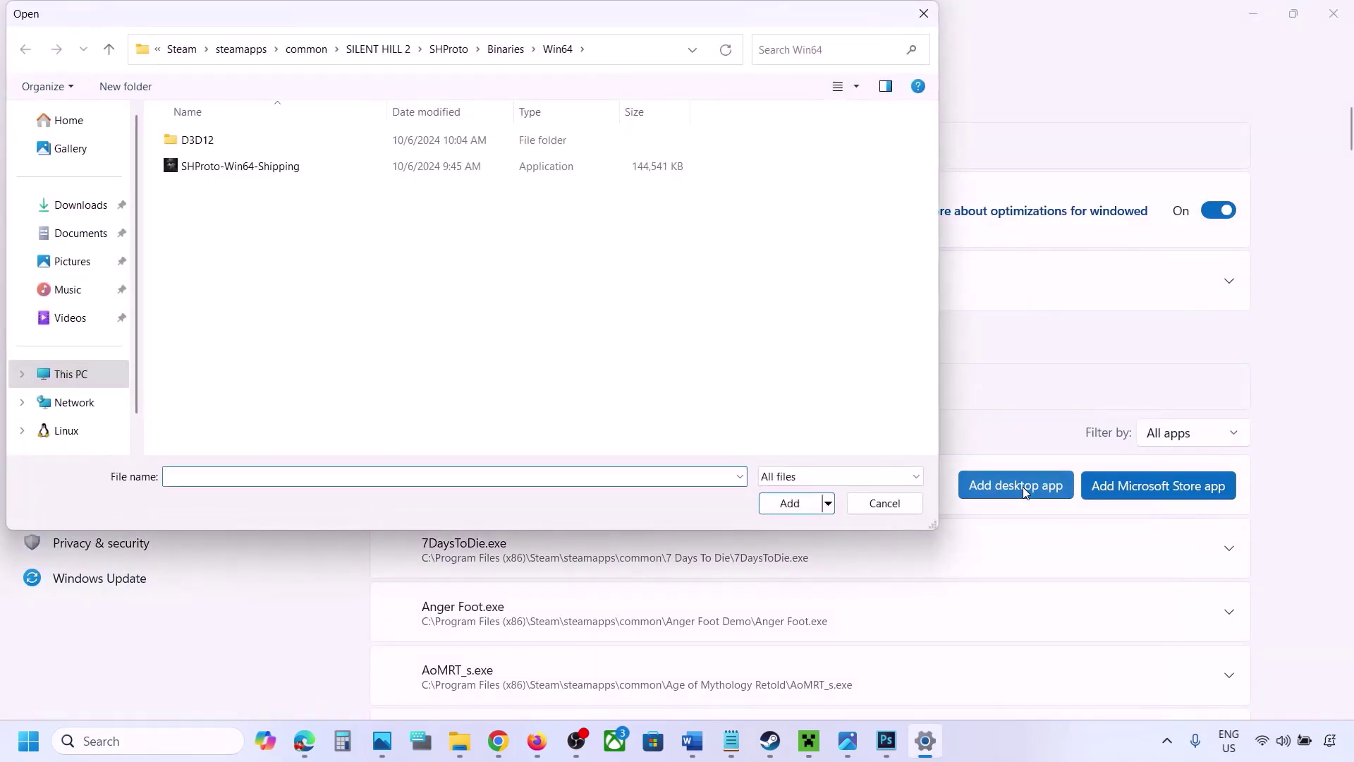
pyautogui.click(318, 49)
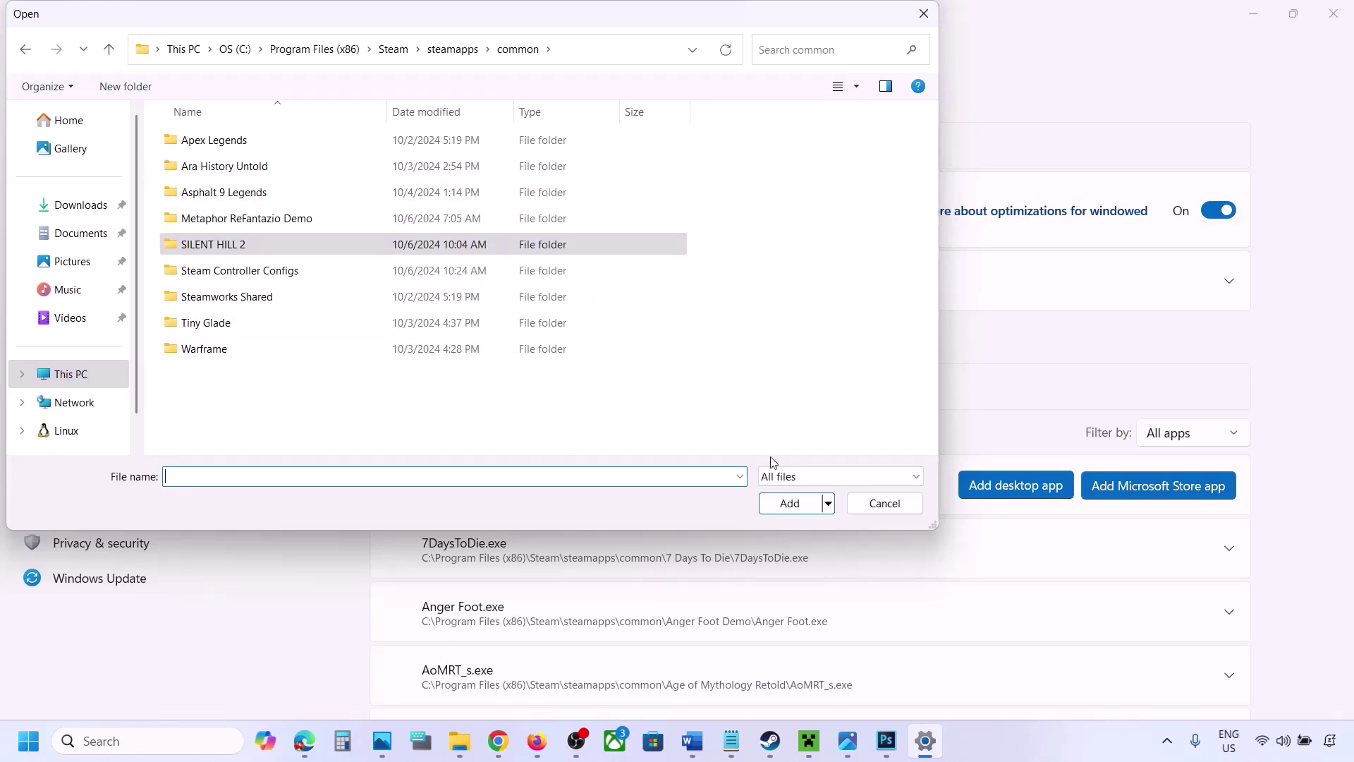
pyautogui.click(872, 508)
# Set the GPU preference of ChainedTogether-Win64-Shipping.exe to High Performance (NVIDIA GeForce RTX 3050 Laptop GPU)
pyautogui.scroll(-5, 849, 550)
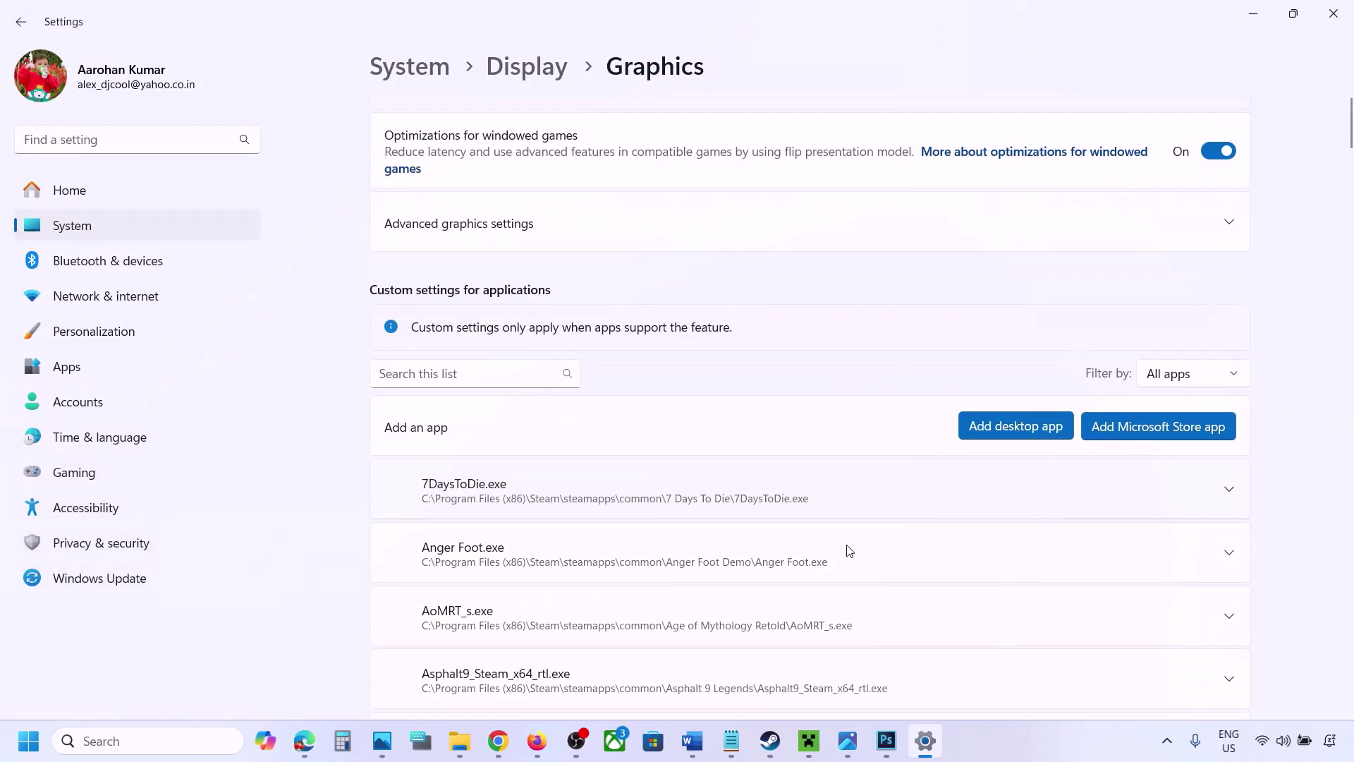
pyautogui.scroll(-4, 849, 550)
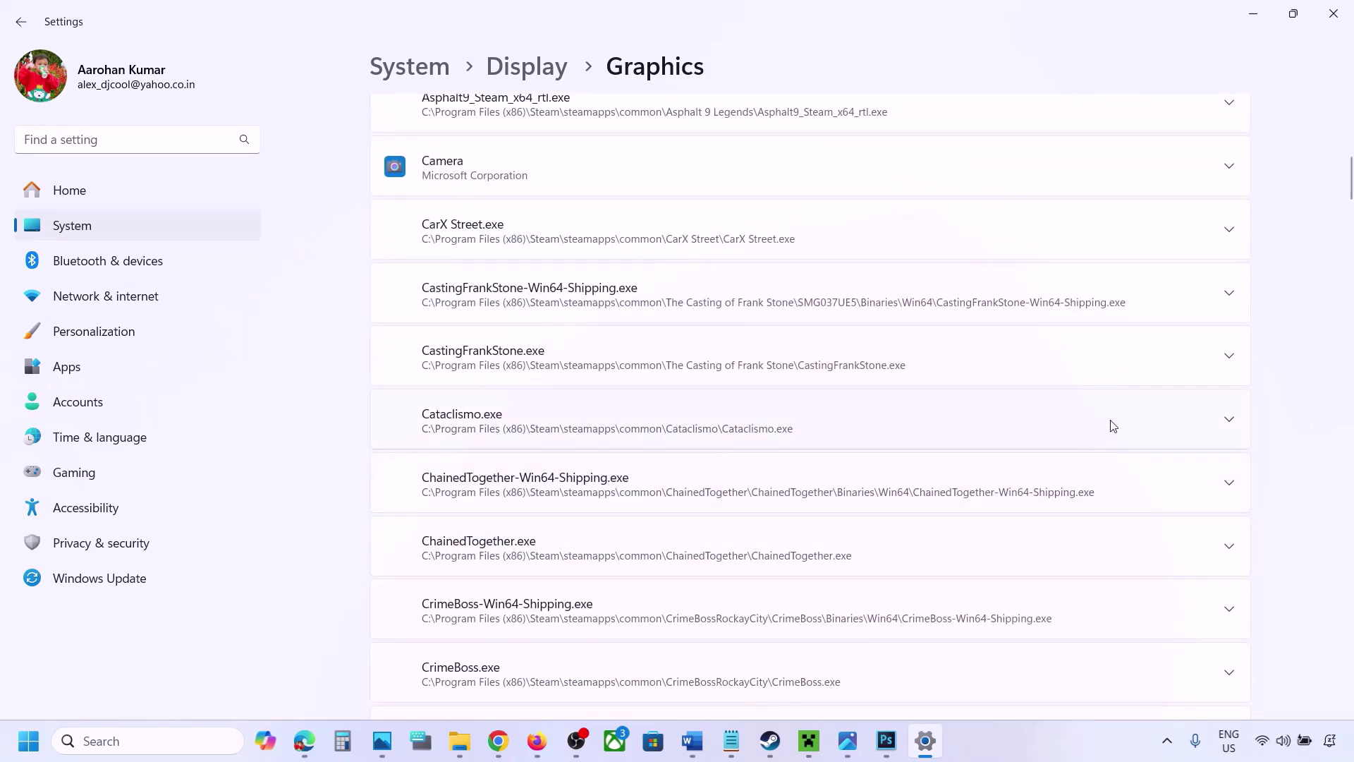
pyautogui.click(1223, 485)
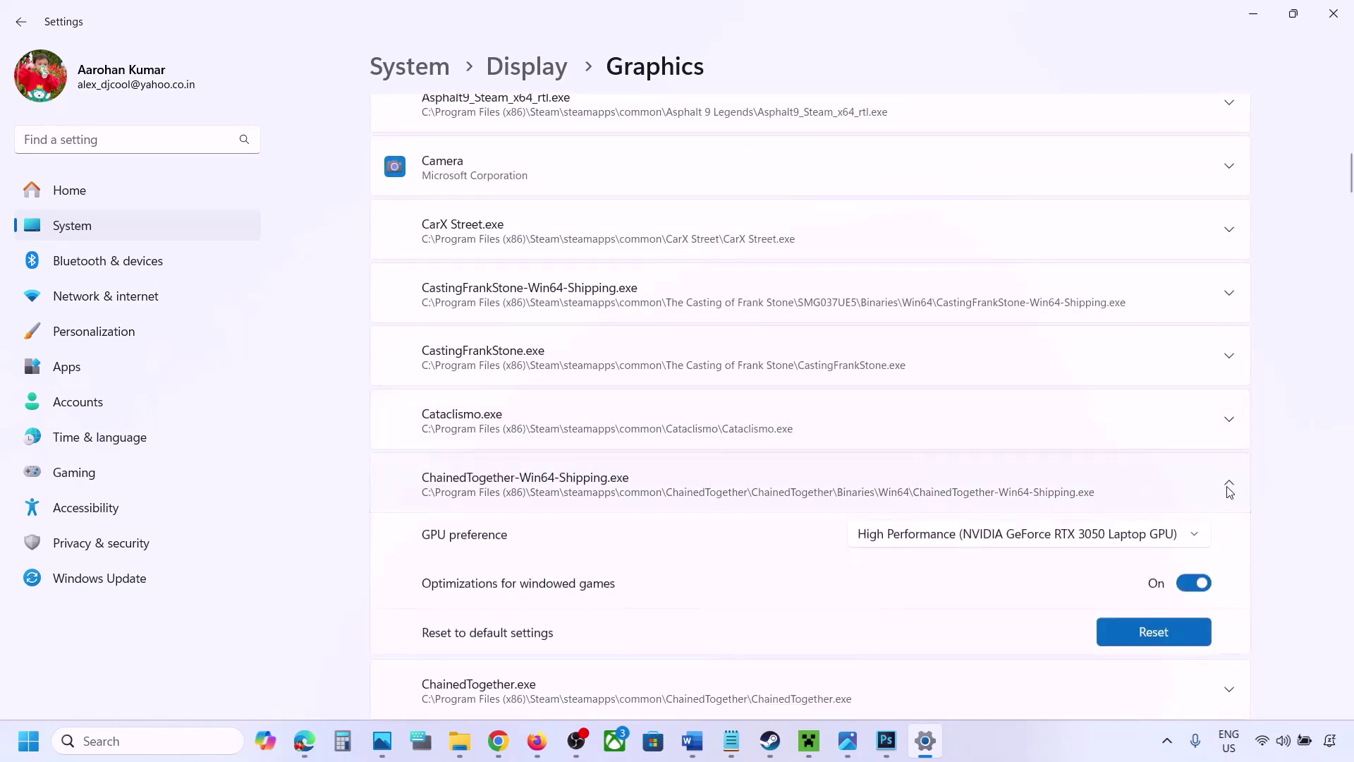
pyautogui.click(1148, 540)
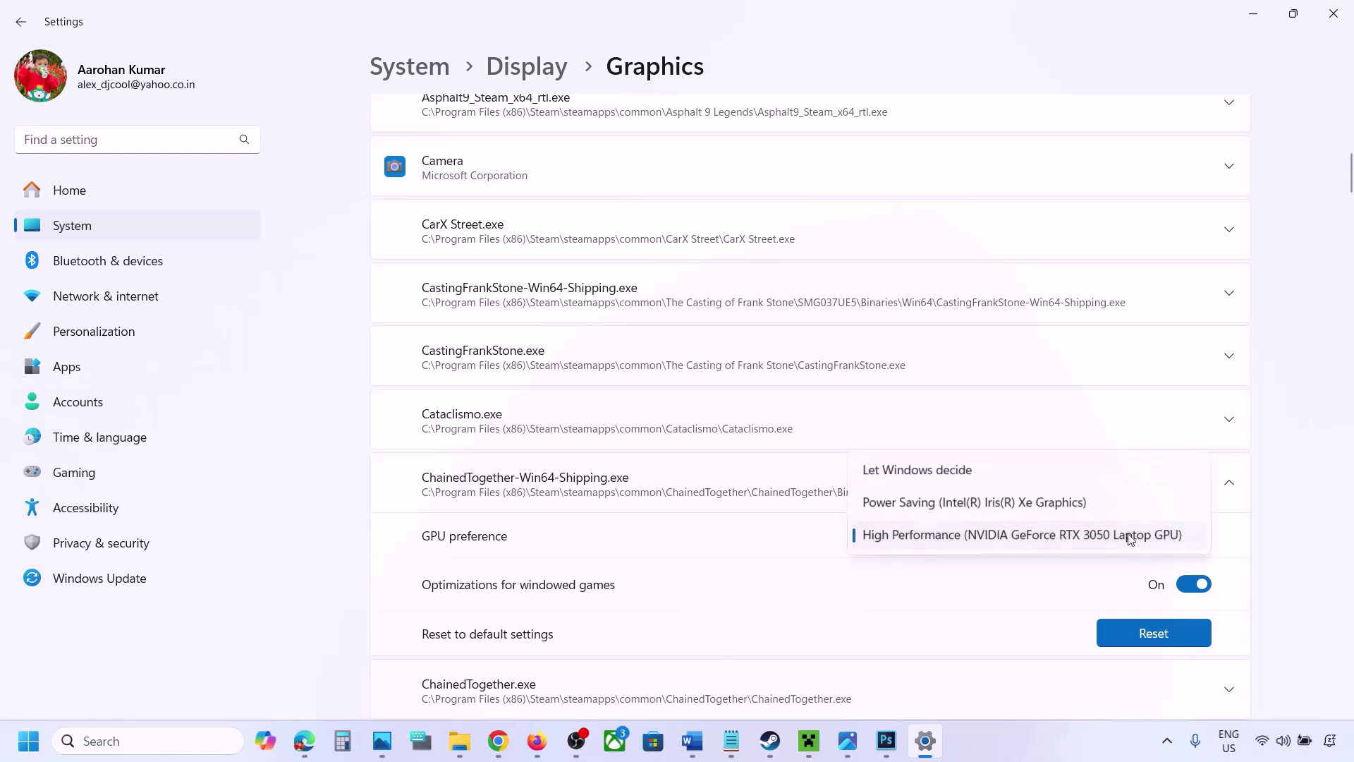
pyautogui.click(1069, 535)
pyautogui.click(1039, 729)
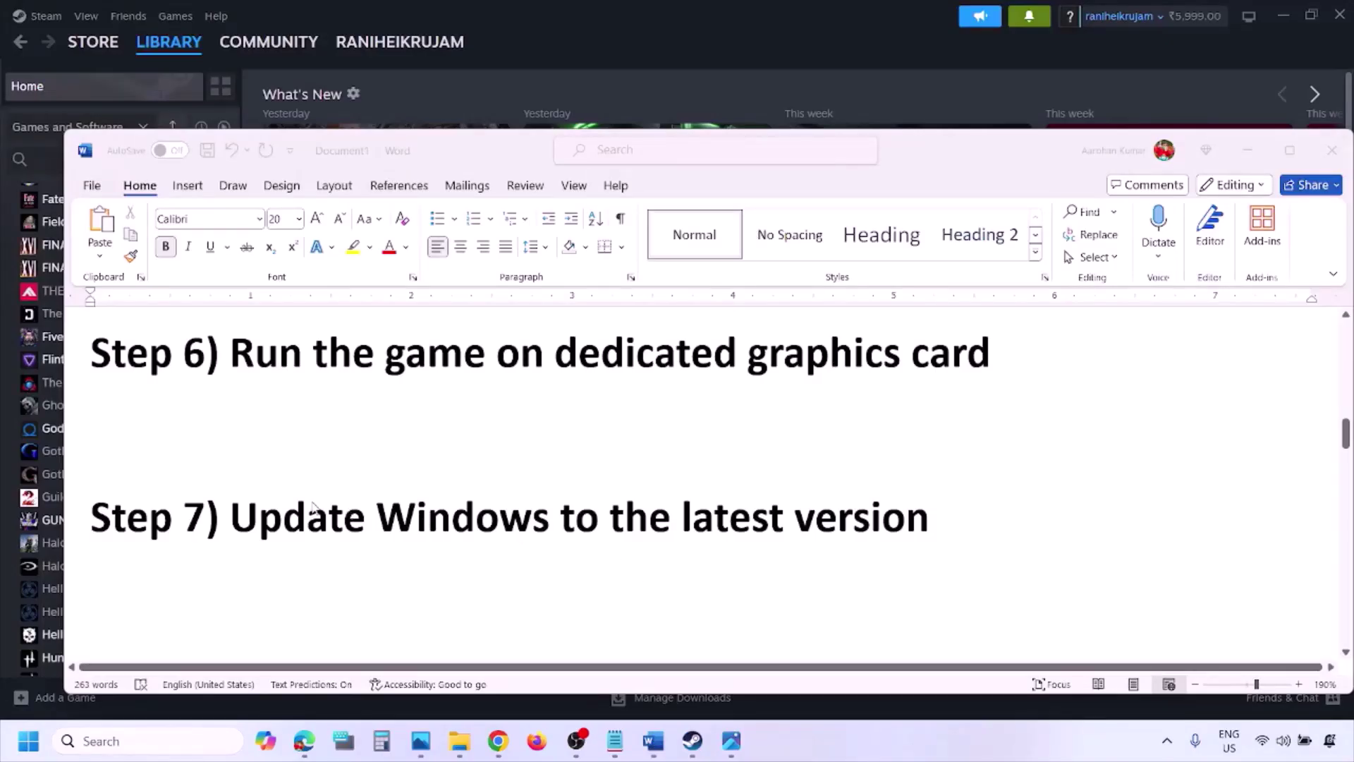
# Highlight Step 7 in the document, check for updates in Windows Update, and bring up the power options for a restart
pyautogui.moveTo(240, 517); pyautogui.dragTo(914, 537)
pyautogui.press('super+i')
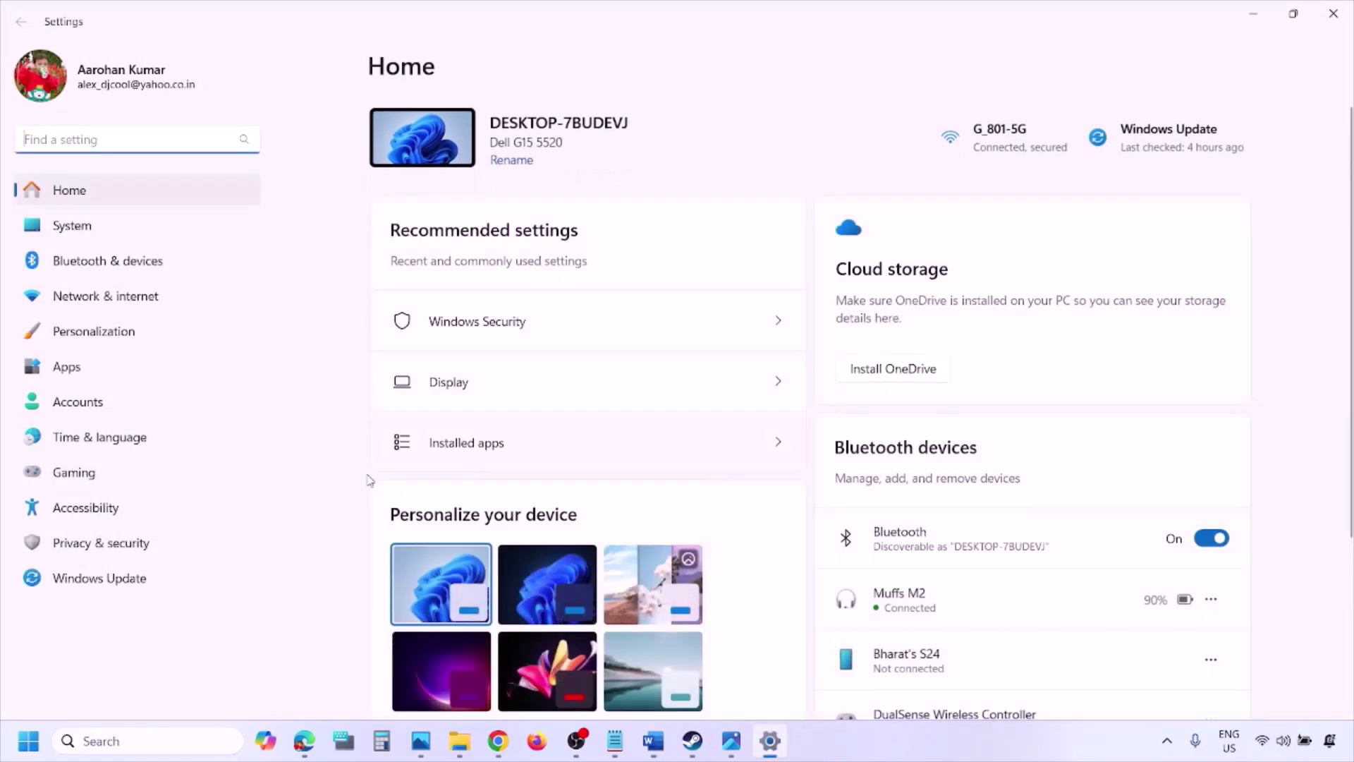
pyautogui.click(115, 585)
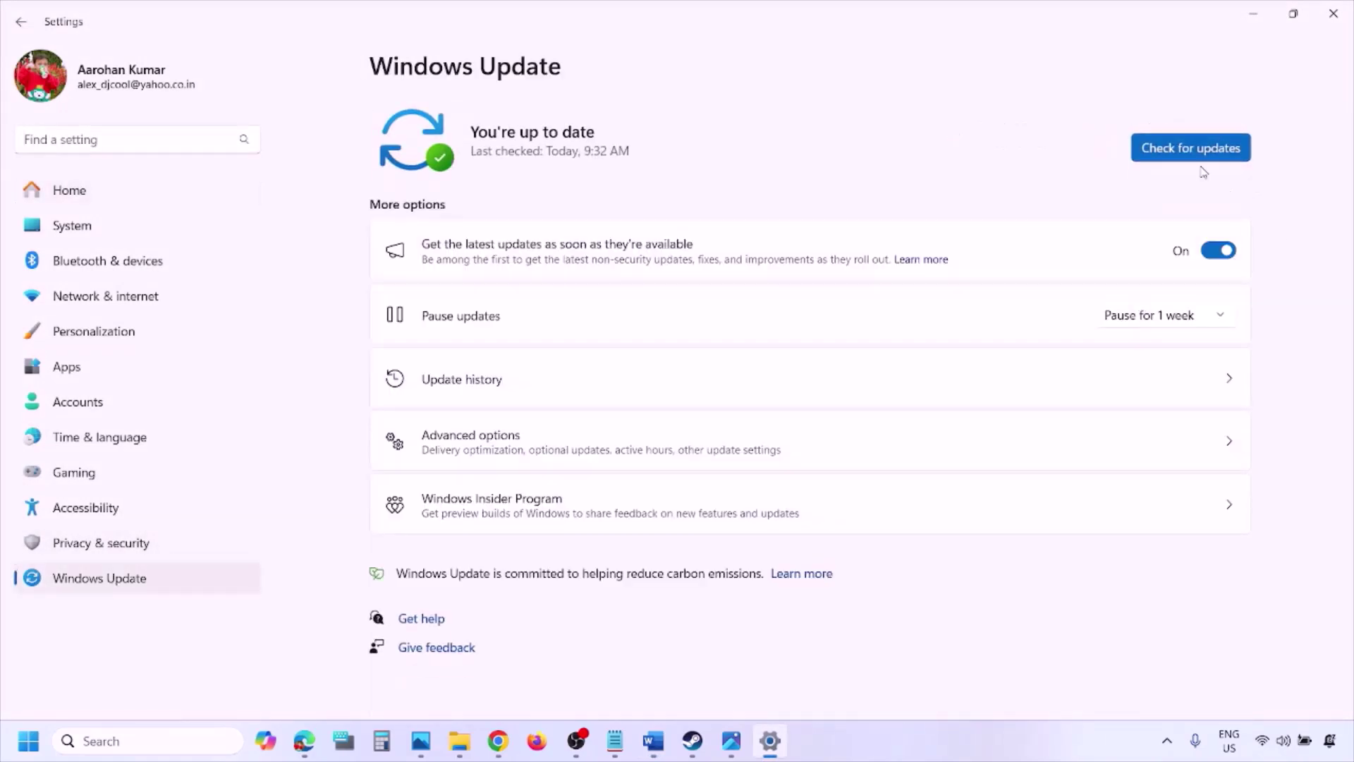
pyautogui.click(1196, 148)
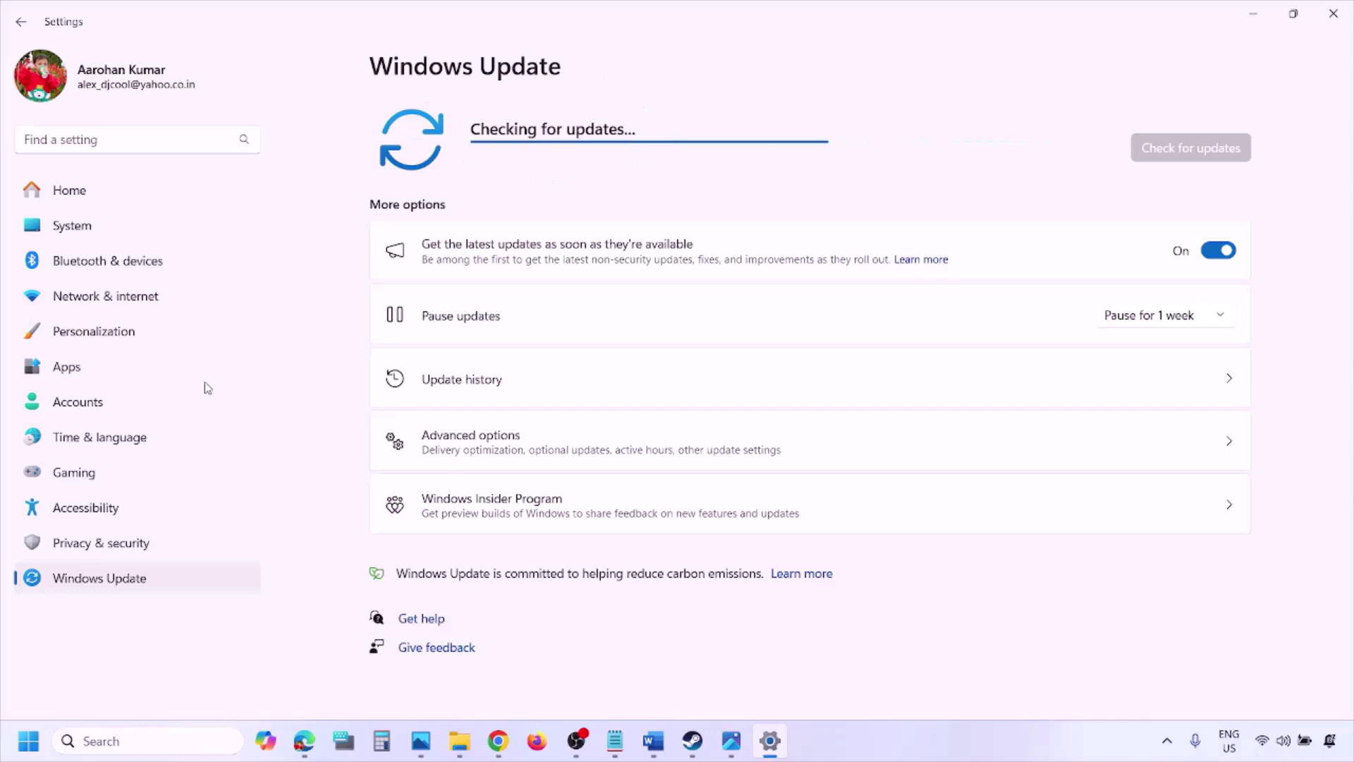
pyautogui.click(28, 740)
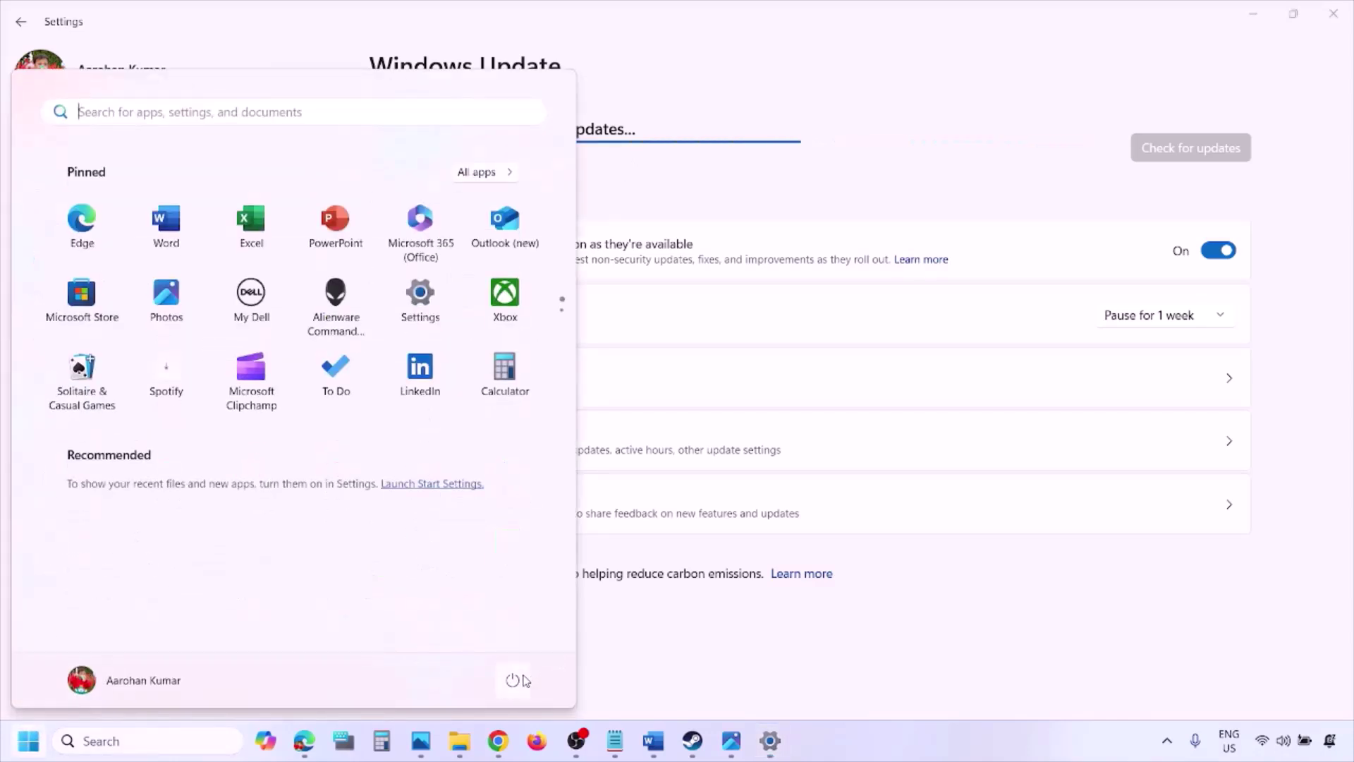
pyautogui.click(513, 680)
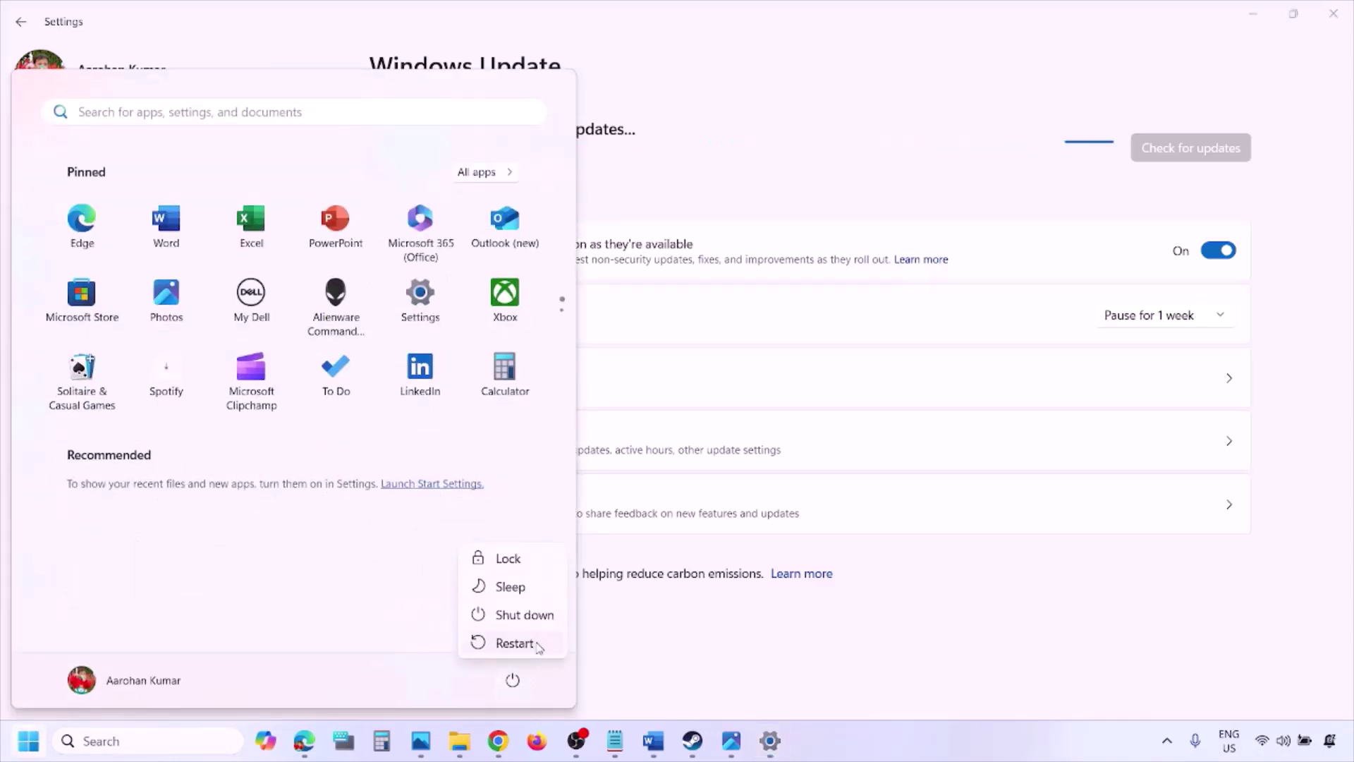
# Copy the Step 8 Visual C++ download link from the Word document and open it in a new Chrome window
pyautogui.click(654, 744)
pyautogui.scroll(-3, 593, 543)
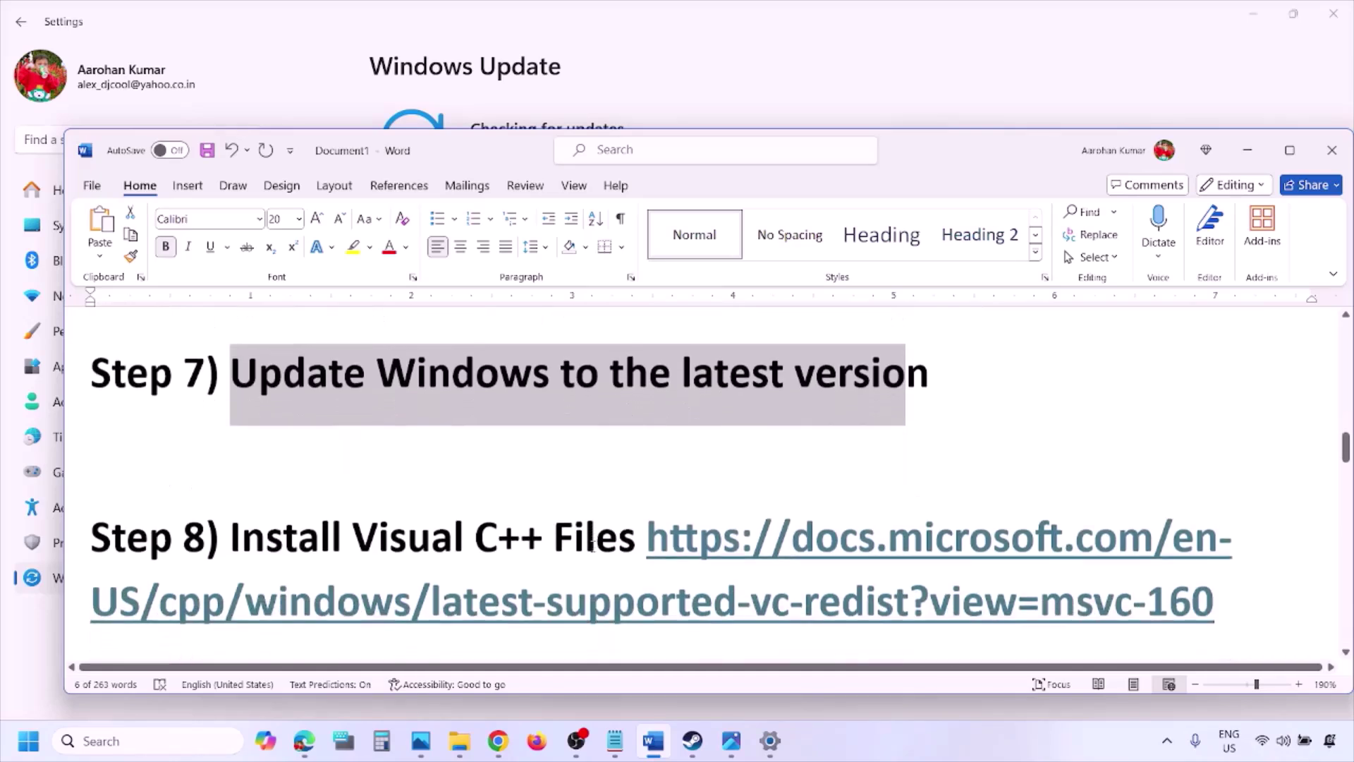
pyautogui.moveTo(1236, 587); pyautogui.dragTo(739, 526)
pyautogui.hotkey('ctrl', 'c')
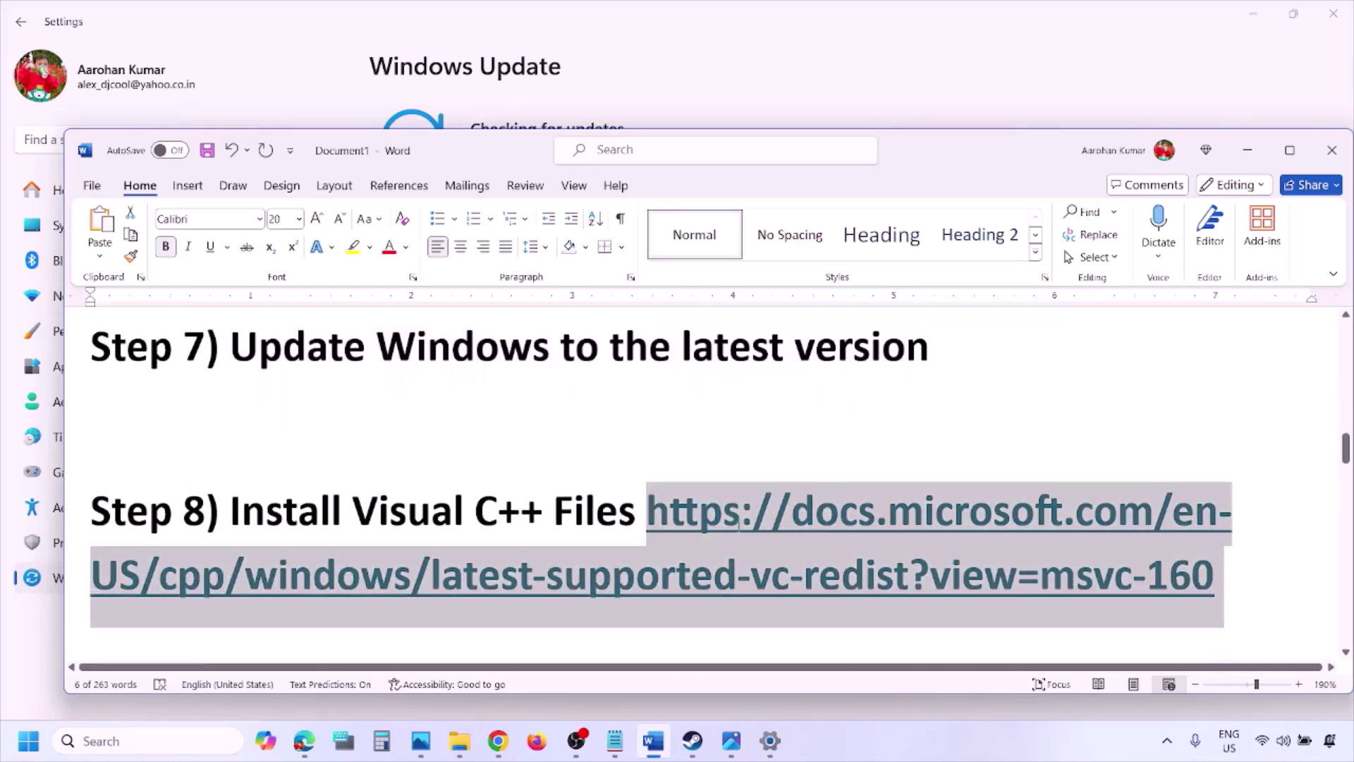
pyautogui.rightClick(498, 740)
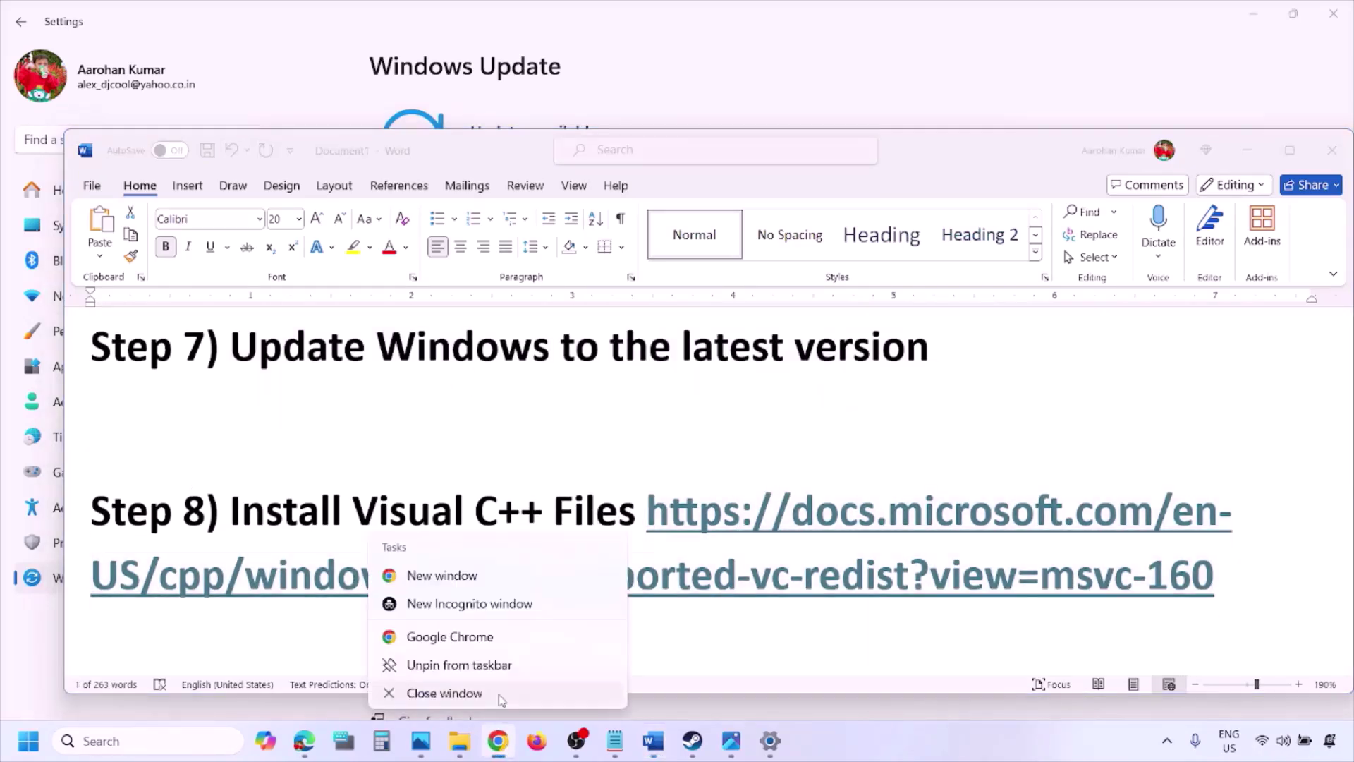
pyautogui.click(441, 585)
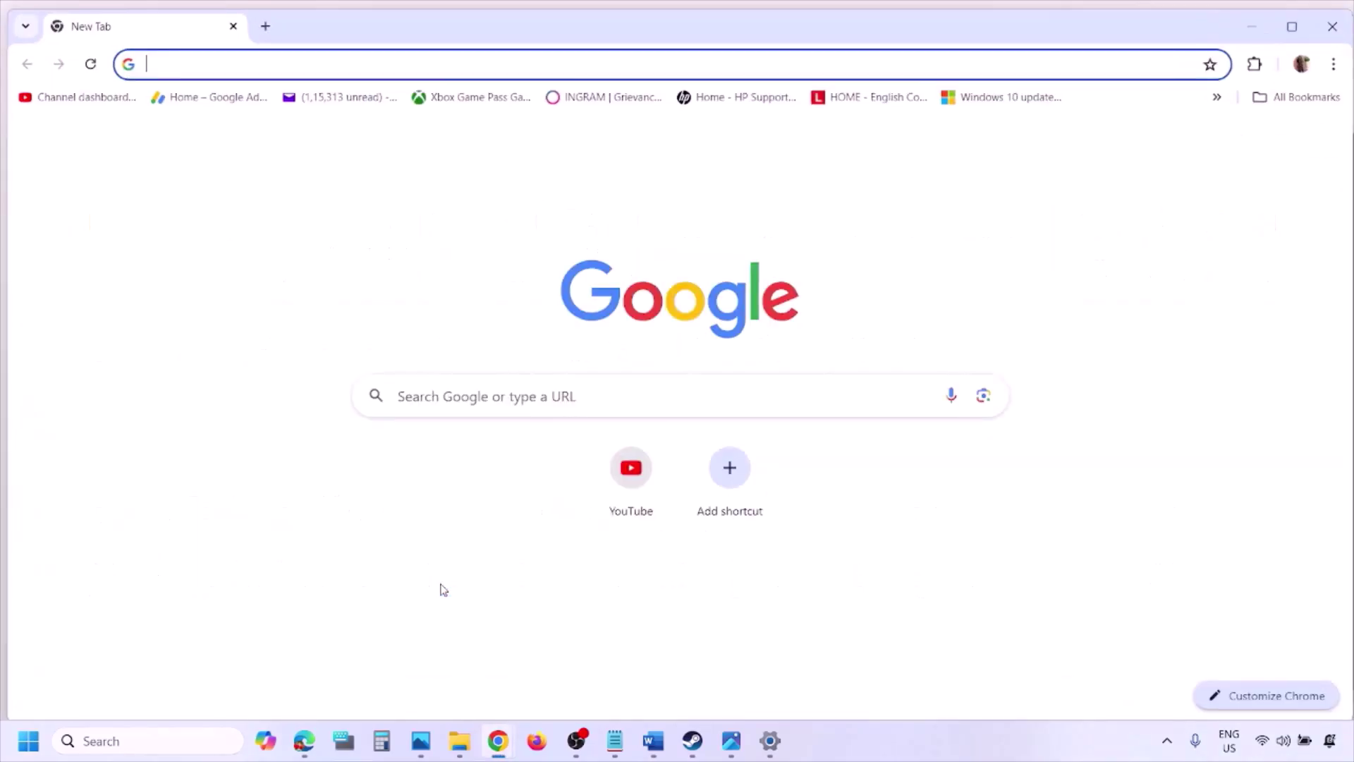
pyautogui.hotkey('ctrl', 'v')
pyautogui.press('Return')
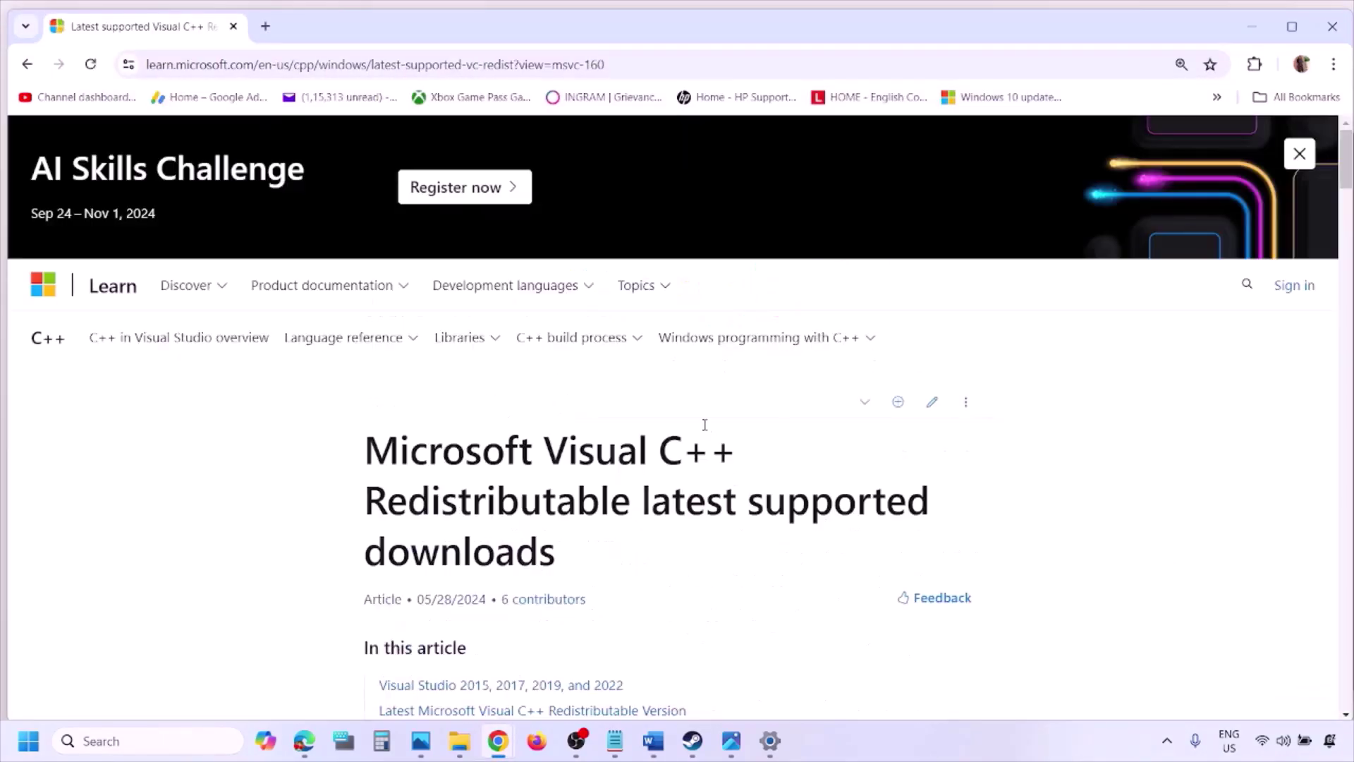
# Find the Visual Studio 2015, 2017, 2019, and 2022 section and highlight the X86 and X64 rows in the download table
pyautogui.scroll(-4, 589, 416)
pyautogui.scroll(-5, 589, 416)
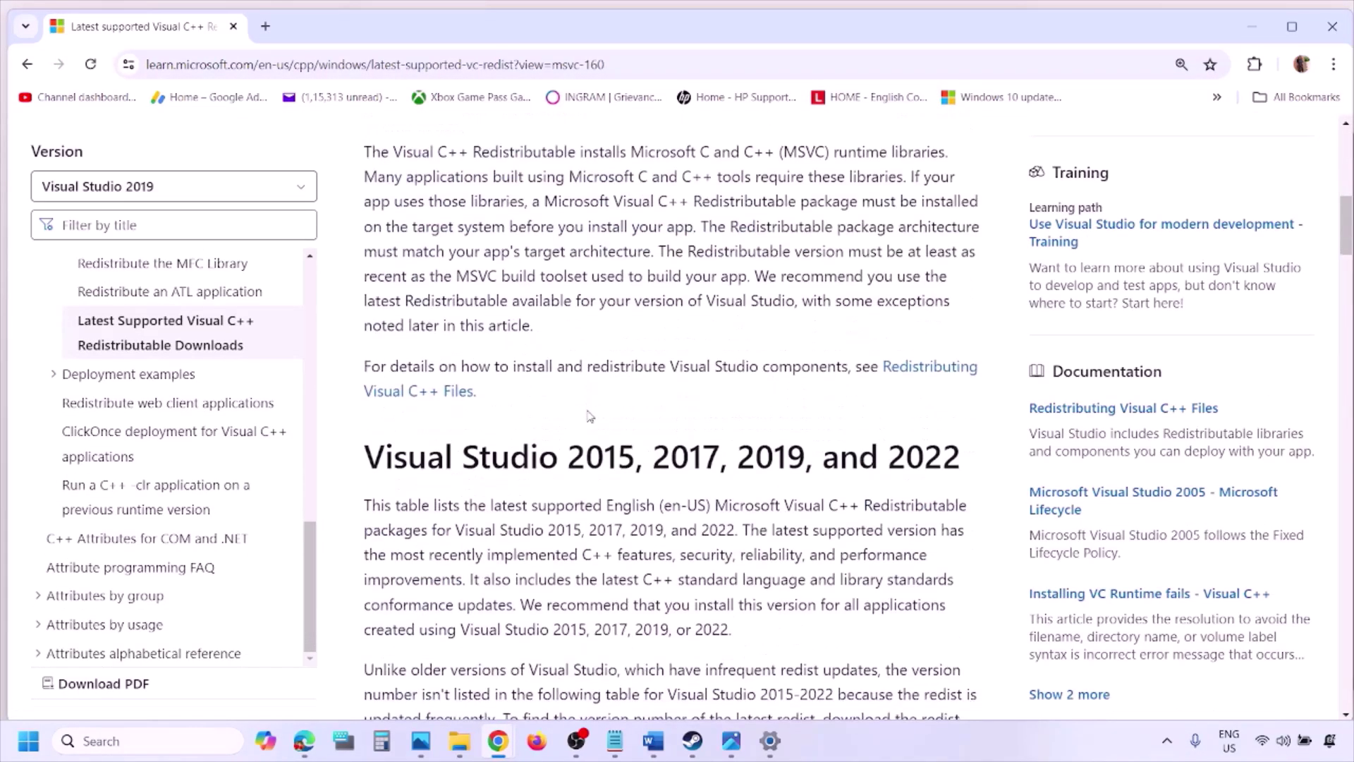
pyautogui.moveTo(429, 381); pyautogui.dragTo(909, 379)
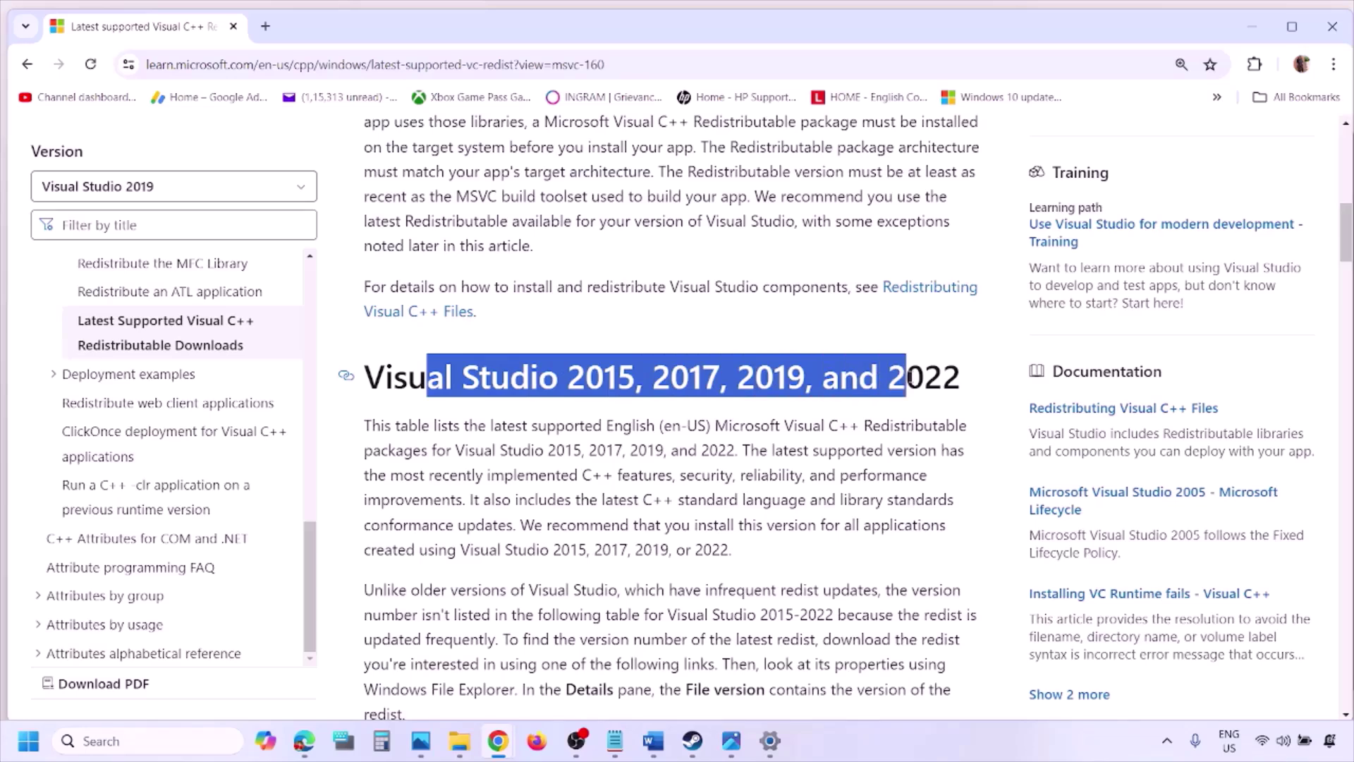
pyautogui.scroll(-10, 593, 503)
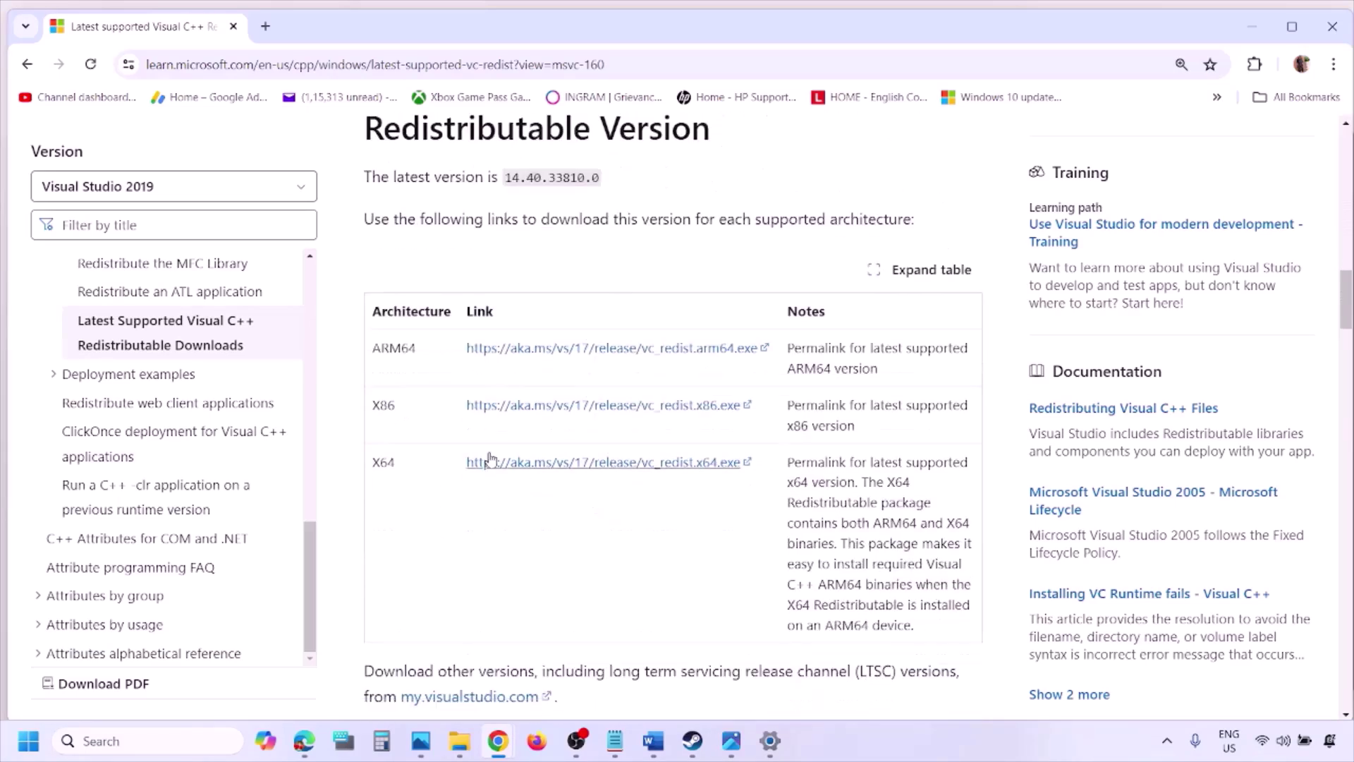
pyautogui.doubleClick(381, 407)
pyautogui.doubleClick(384, 462)
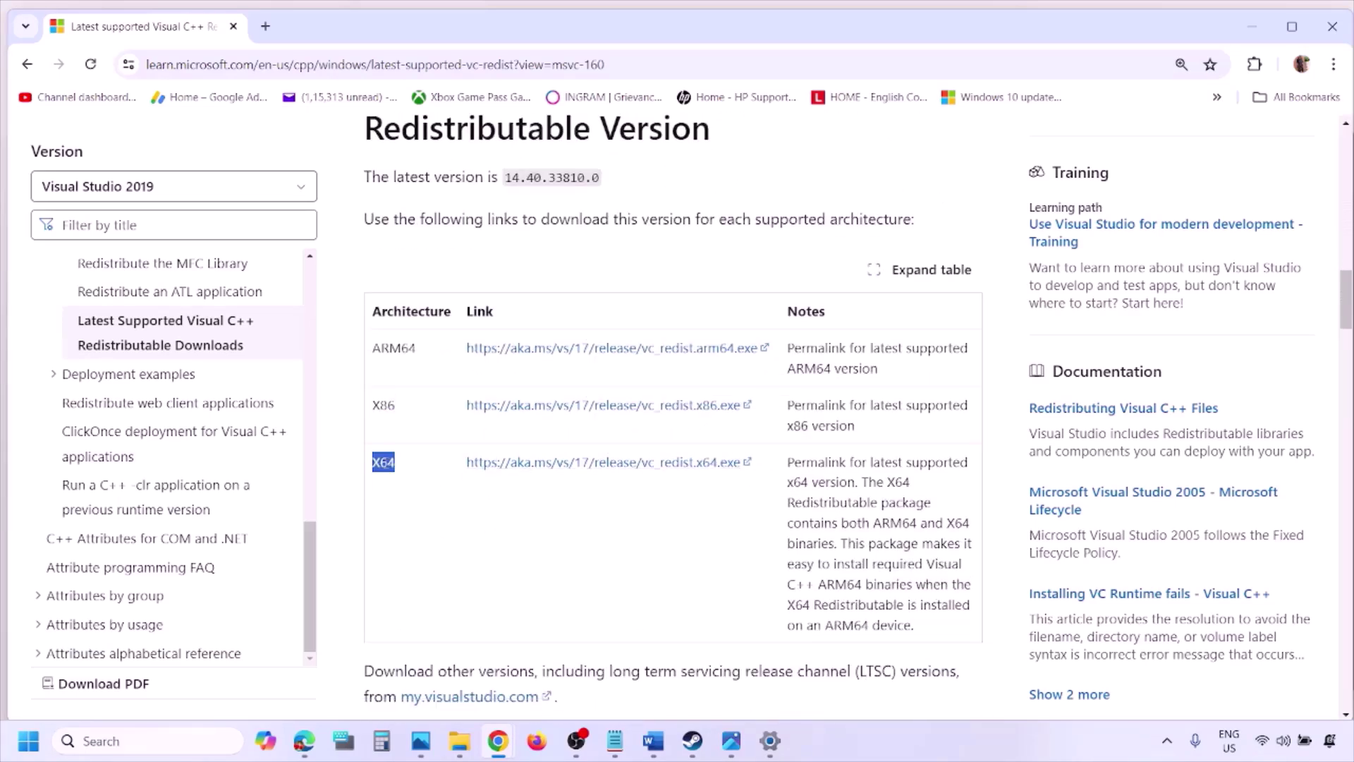
# Run the x86 and x64 Visual C++ 2015-2022 Redistributable installers from the download table and start a repair in each
pyautogui.moveTo(372, 407); pyautogui.dragTo(665, 420)
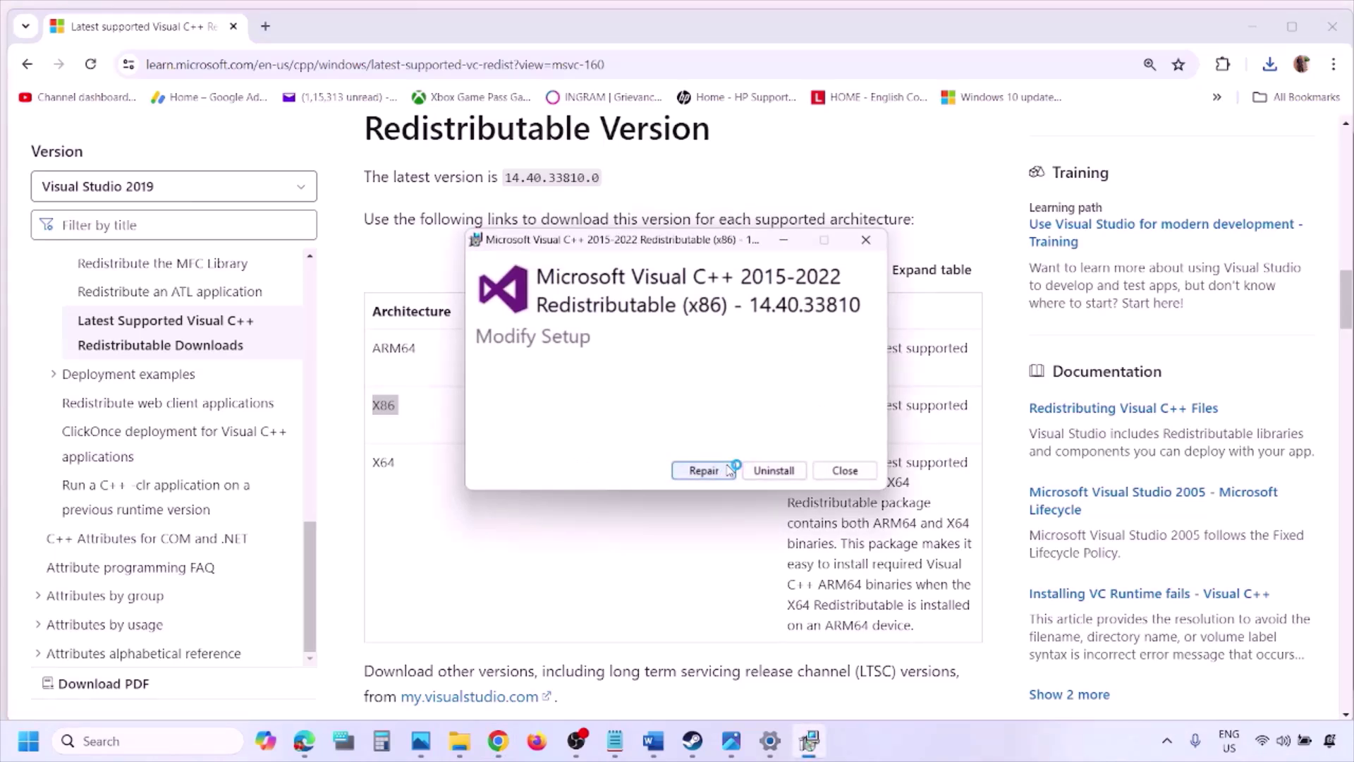
pyautogui.click(727, 470)
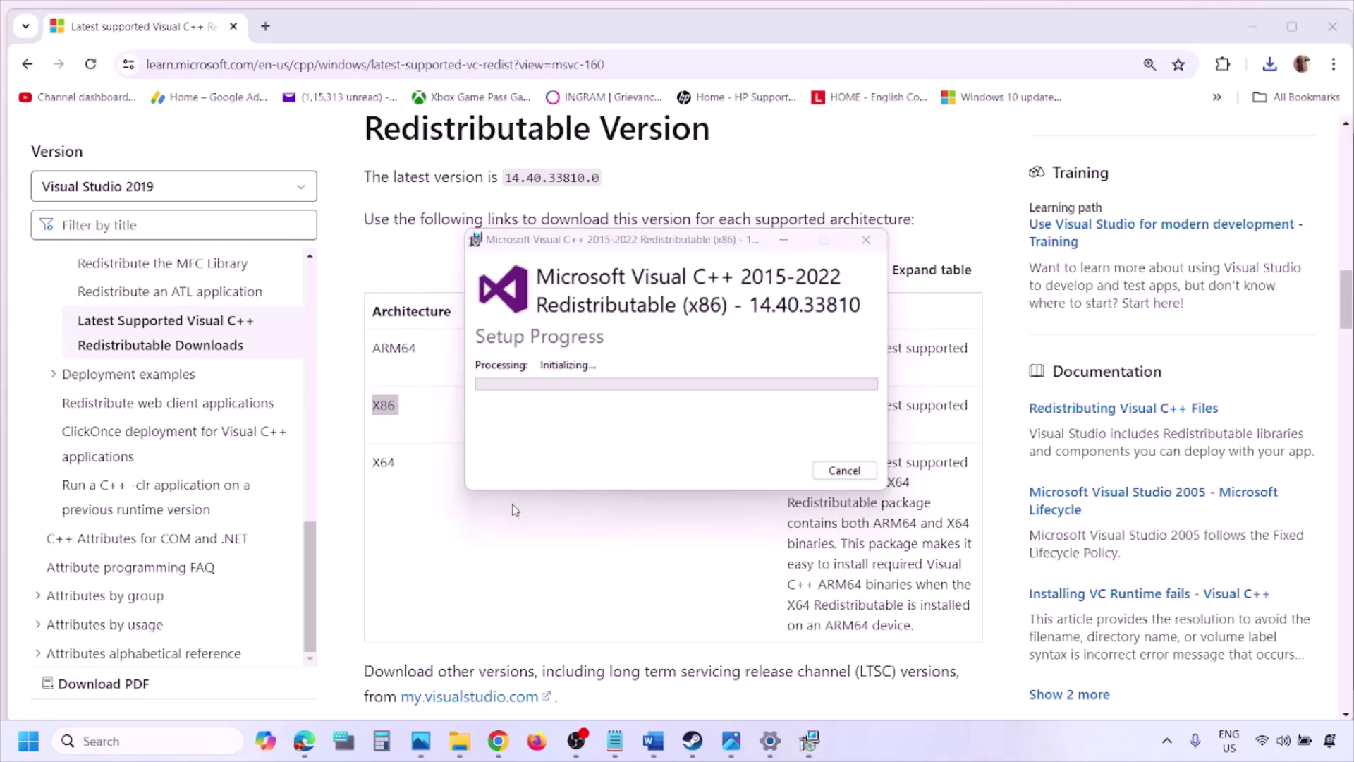
pyautogui.doubleClick(383, 464)
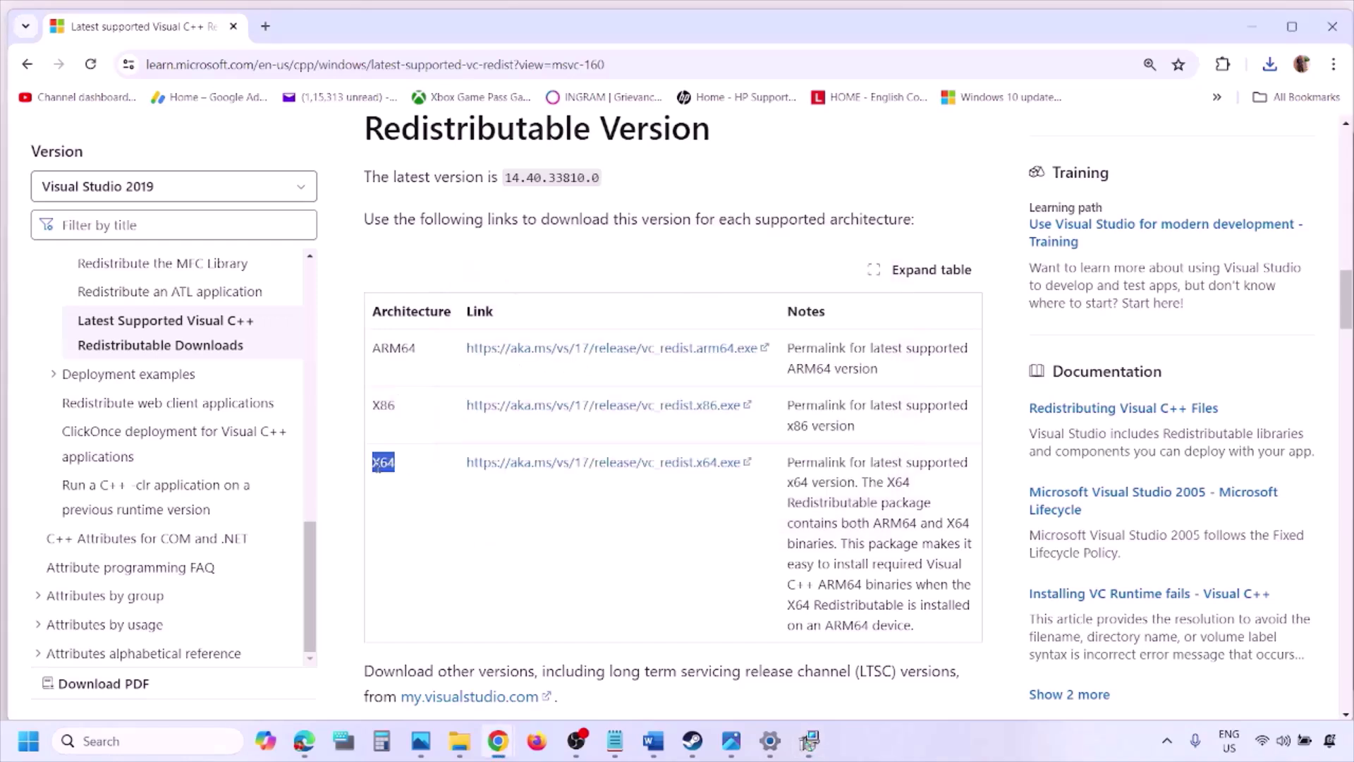
pyautogui.click(613, 469)
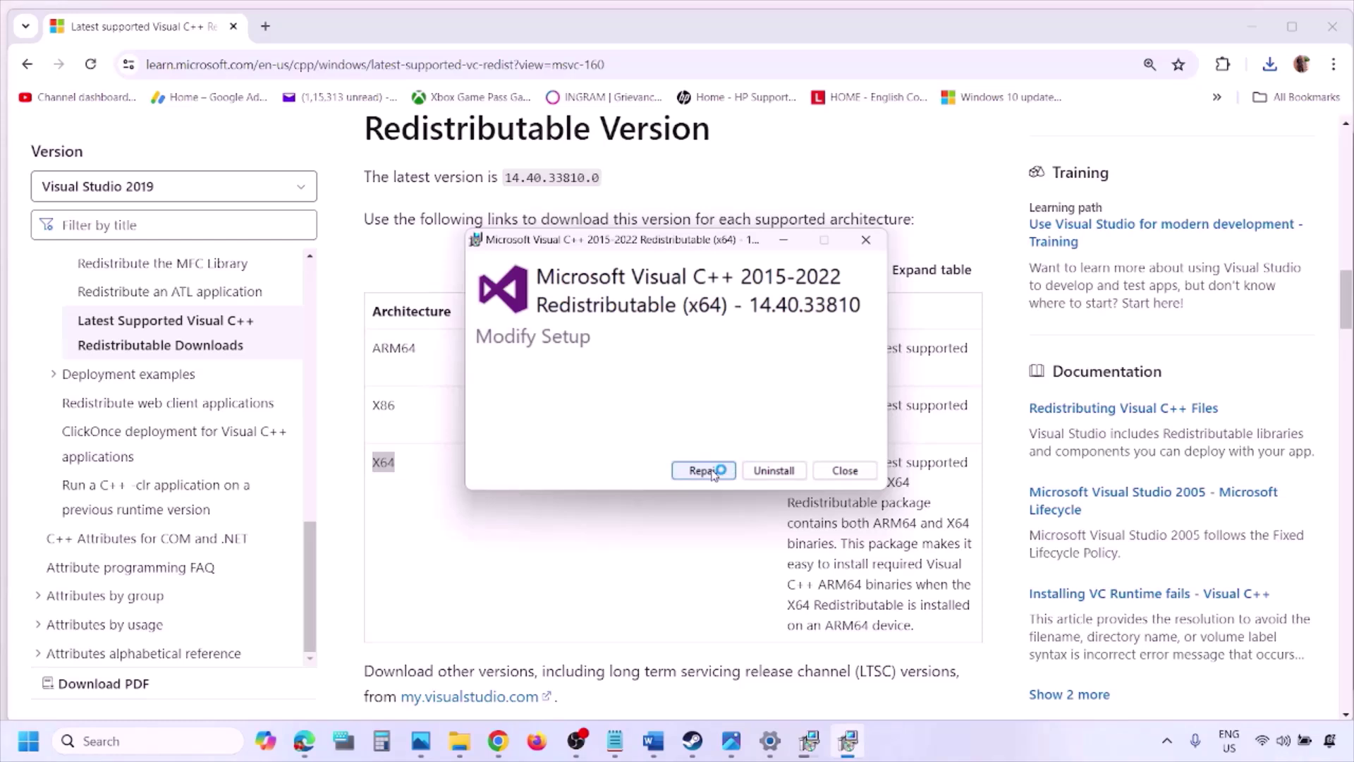
pyautogui.click(706, 470)
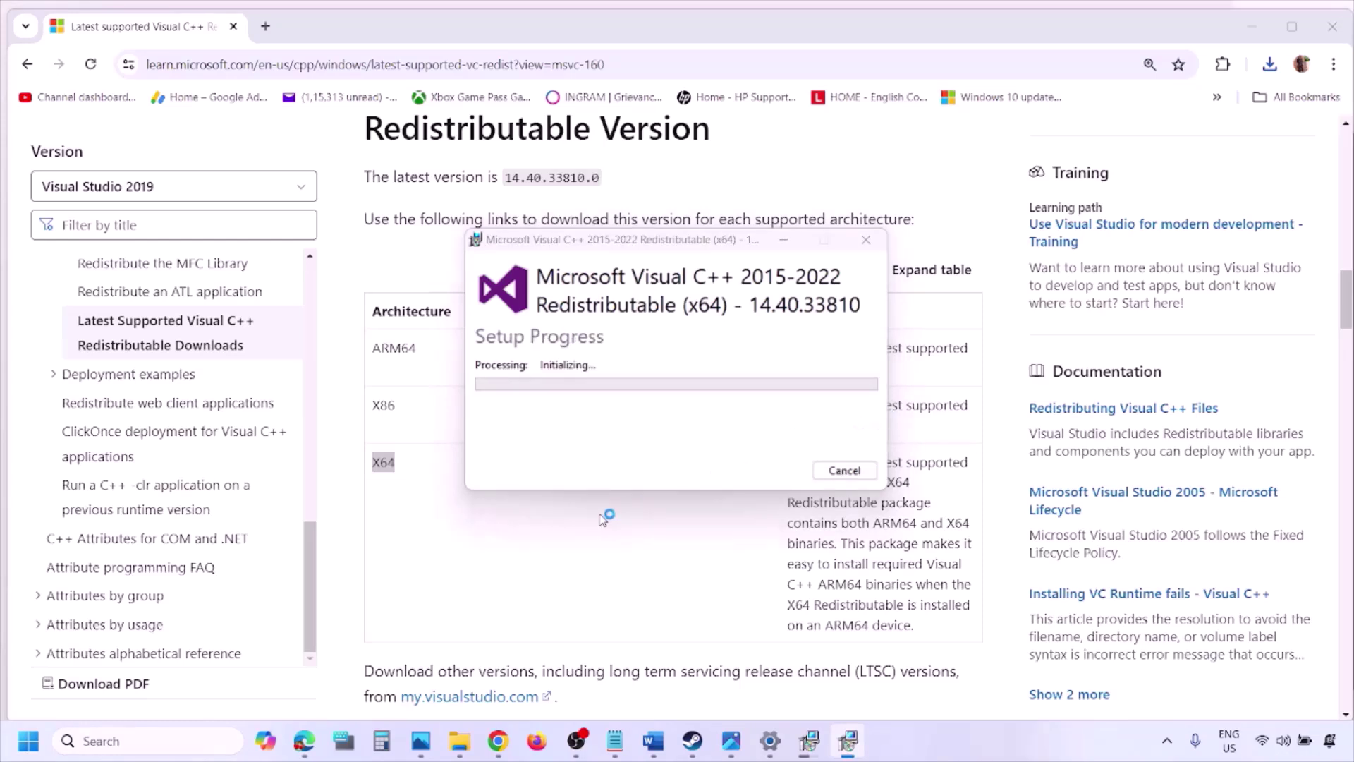
# Arrange the x86 and x64 setup progress windows side by side, and return to the browser page
pyautogui.click(809, 742)
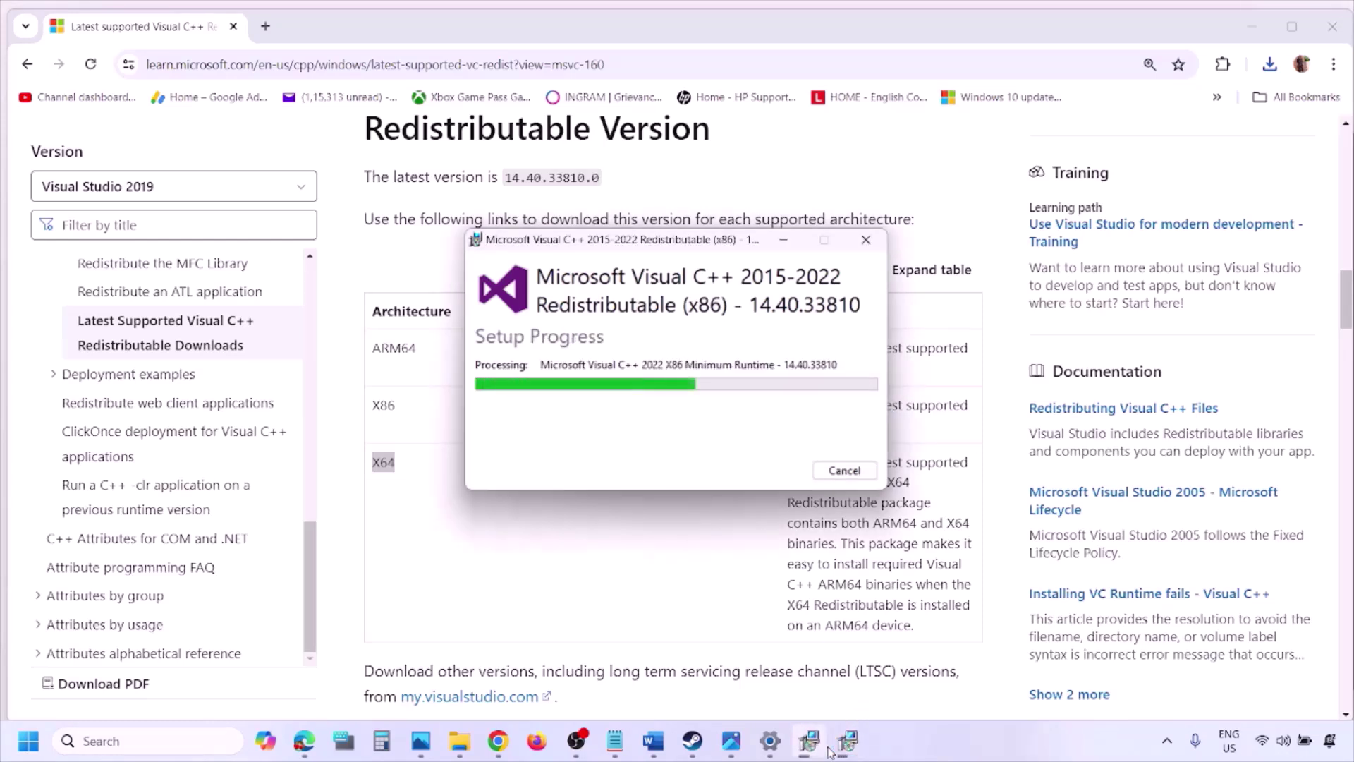
pyautogui.moveTo(744, 240); pyautogui.dragTo(429, 301)
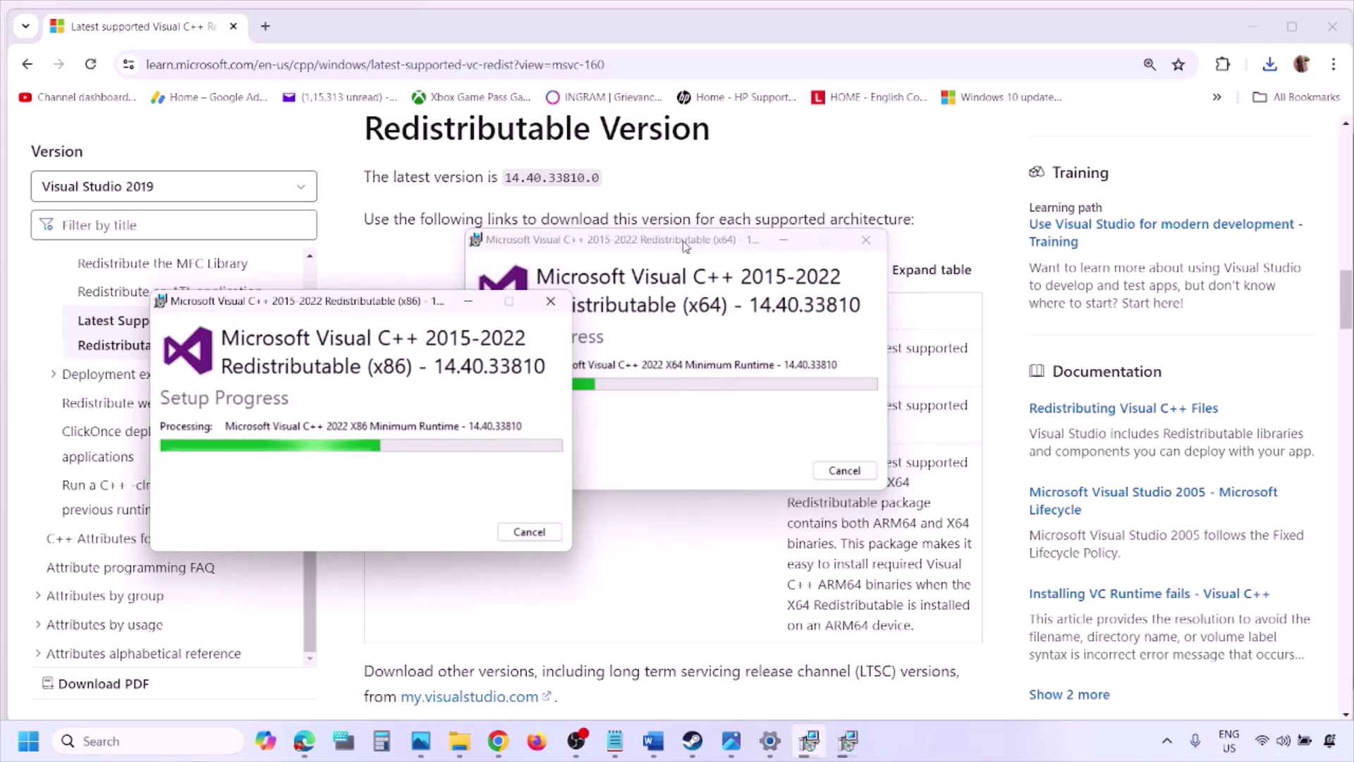
pyautogui.moveTo(705, 241); pyautogui.dragTo(875, 310)
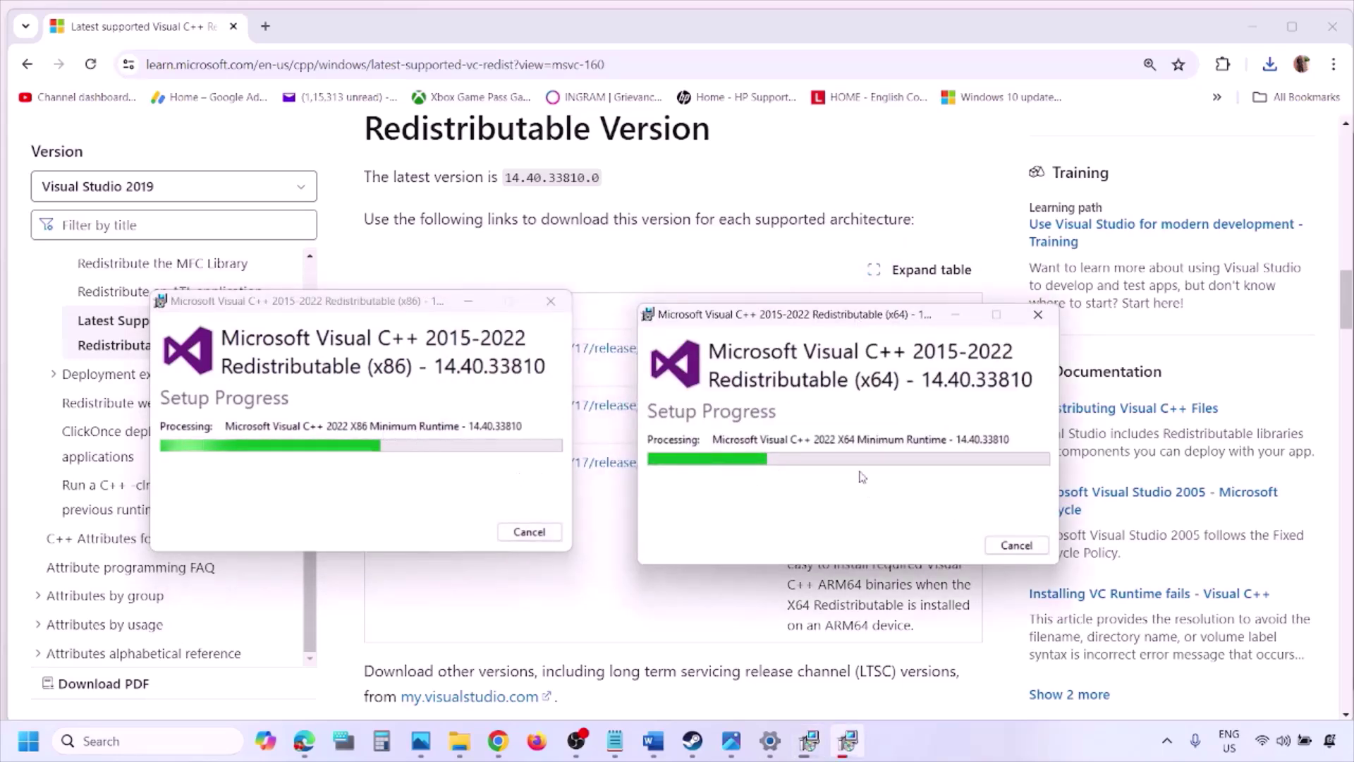
pyautogui.click(595, 611)
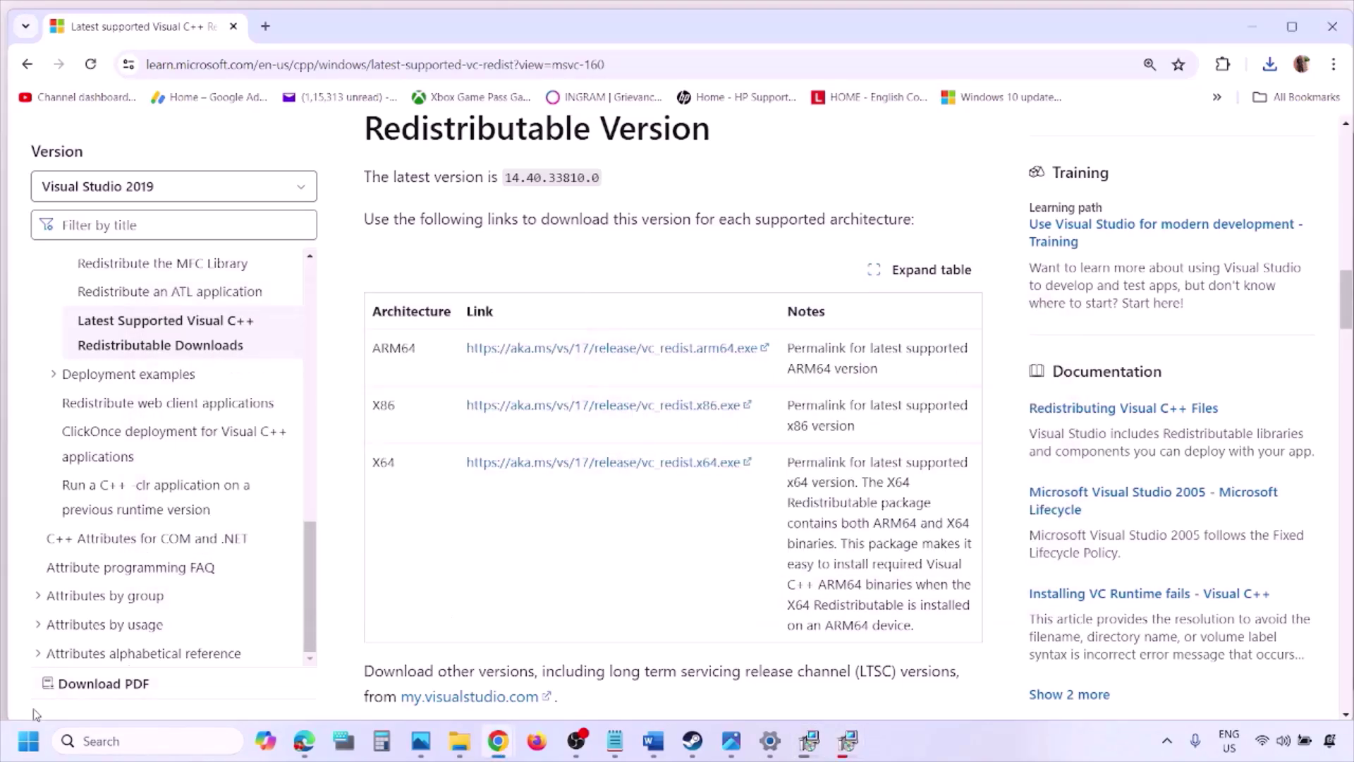
# Show the Restart option among the Windows power options, and leave without restarting
pyautogui.click(28, 740)
pyautogui.click(513, 680)
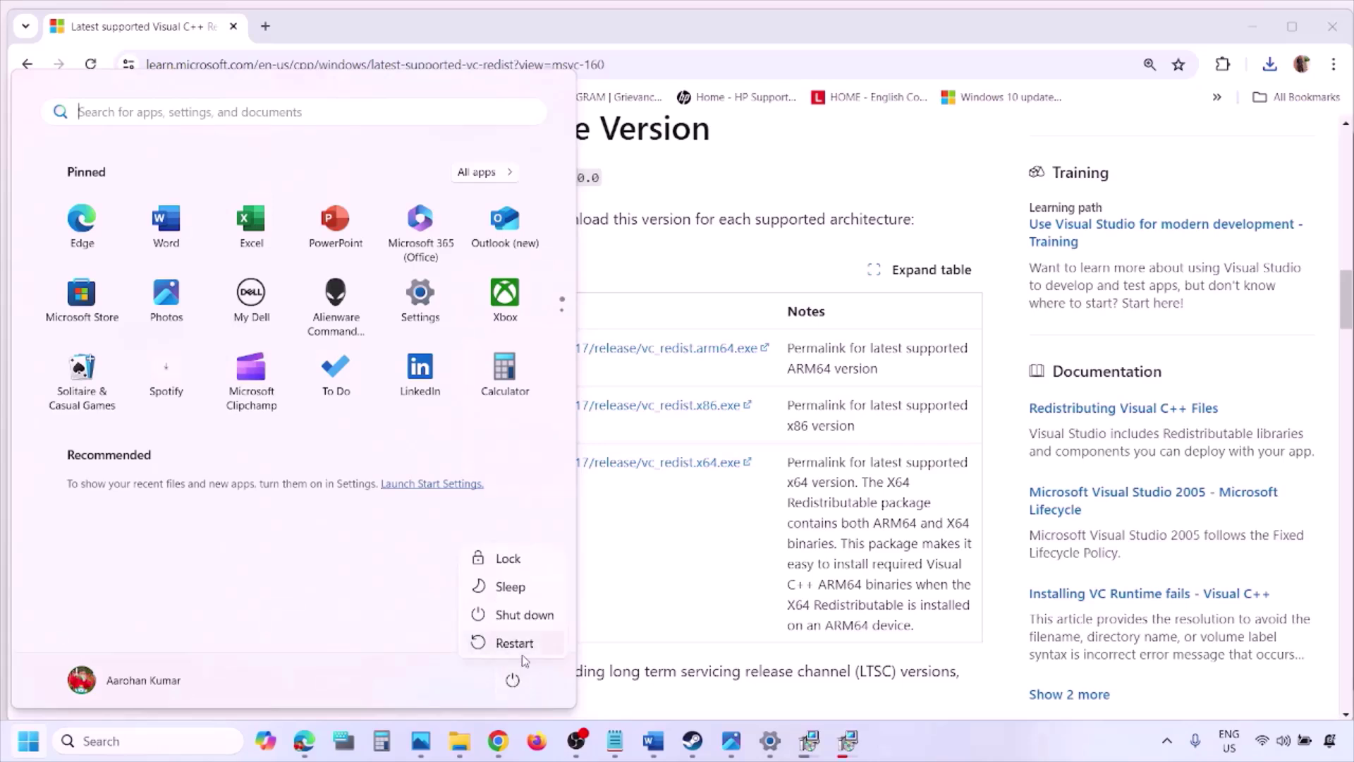
pyautogui.click(700, 598)
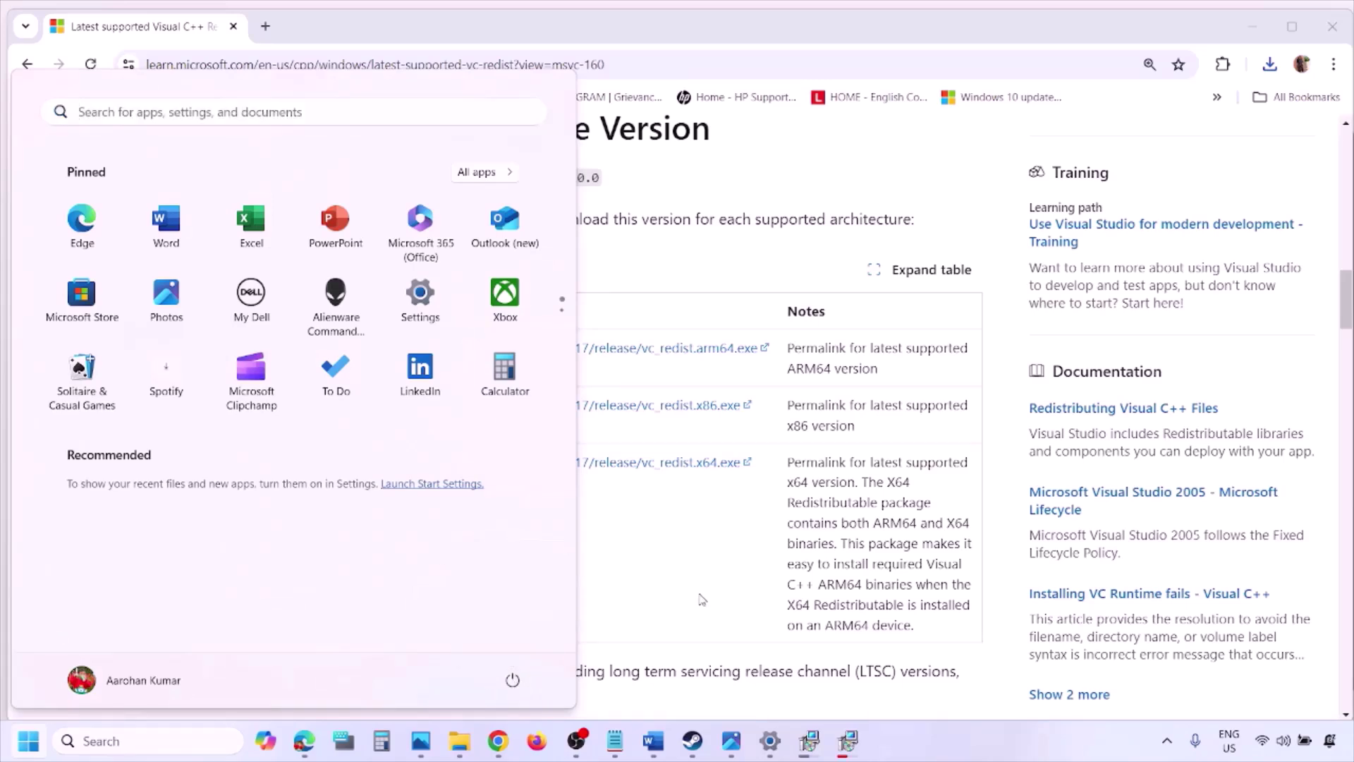
pyautogui.click(703, 599)
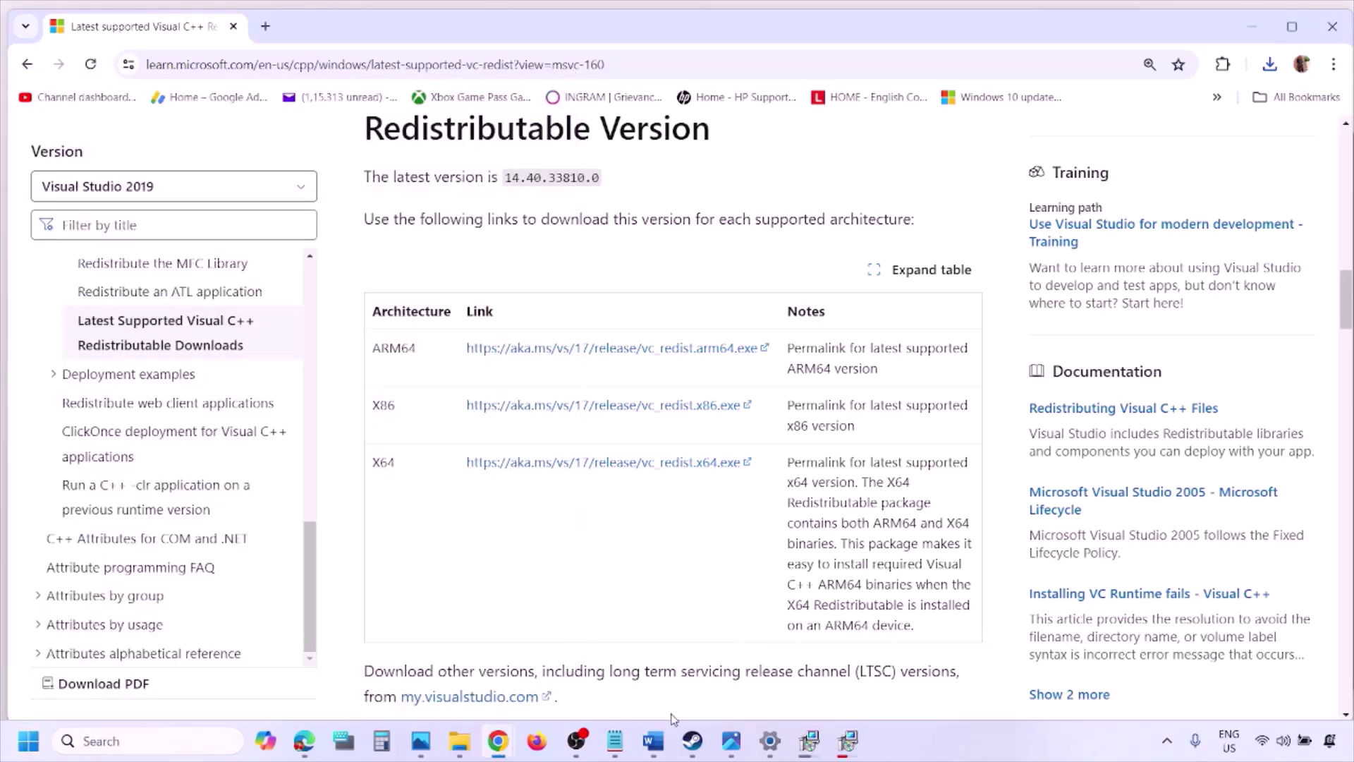
# Go to Step 9 in the Word document, maximize the window, and highlight the advice on external devices and USB adapters
pyautogui.click(653, 740)
pyautogui.scroll(-3, 581, 478)
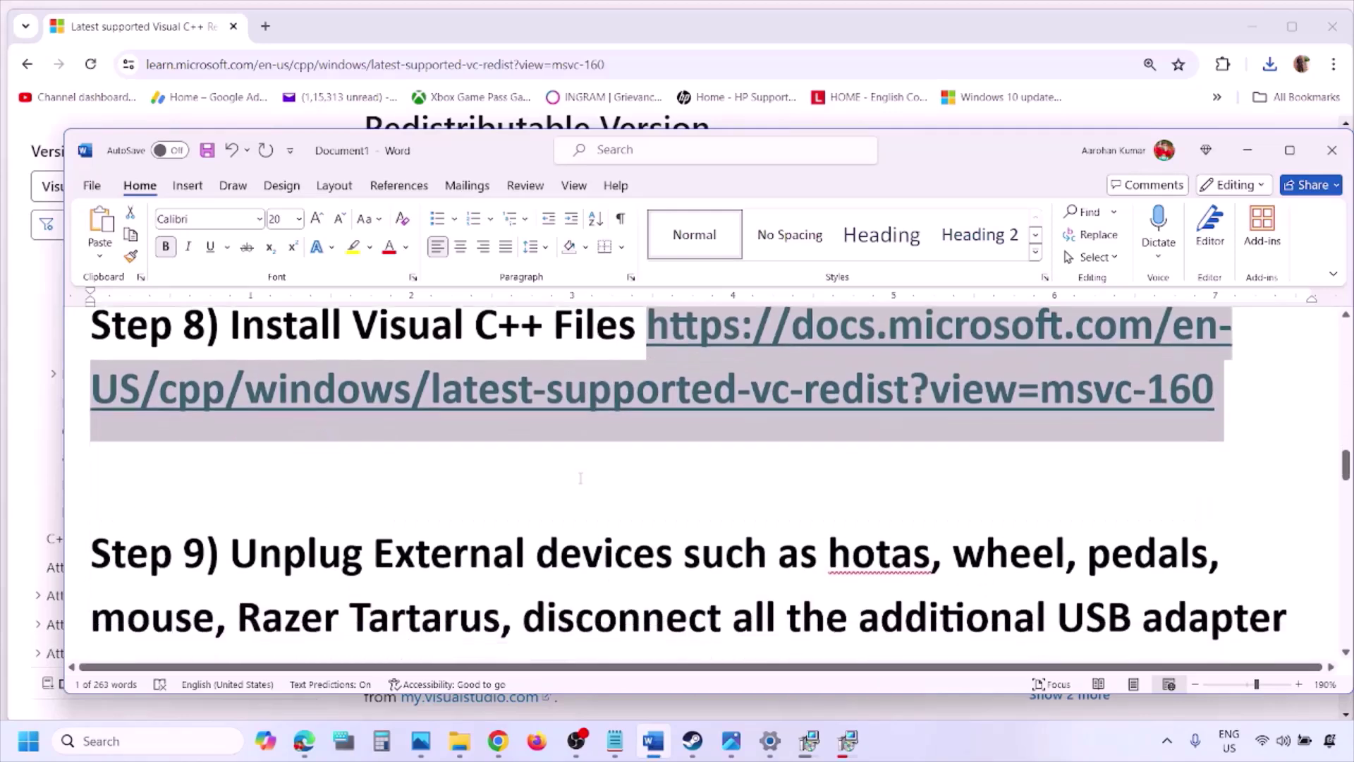
pyautogui.scroll(-3, 580, 478)
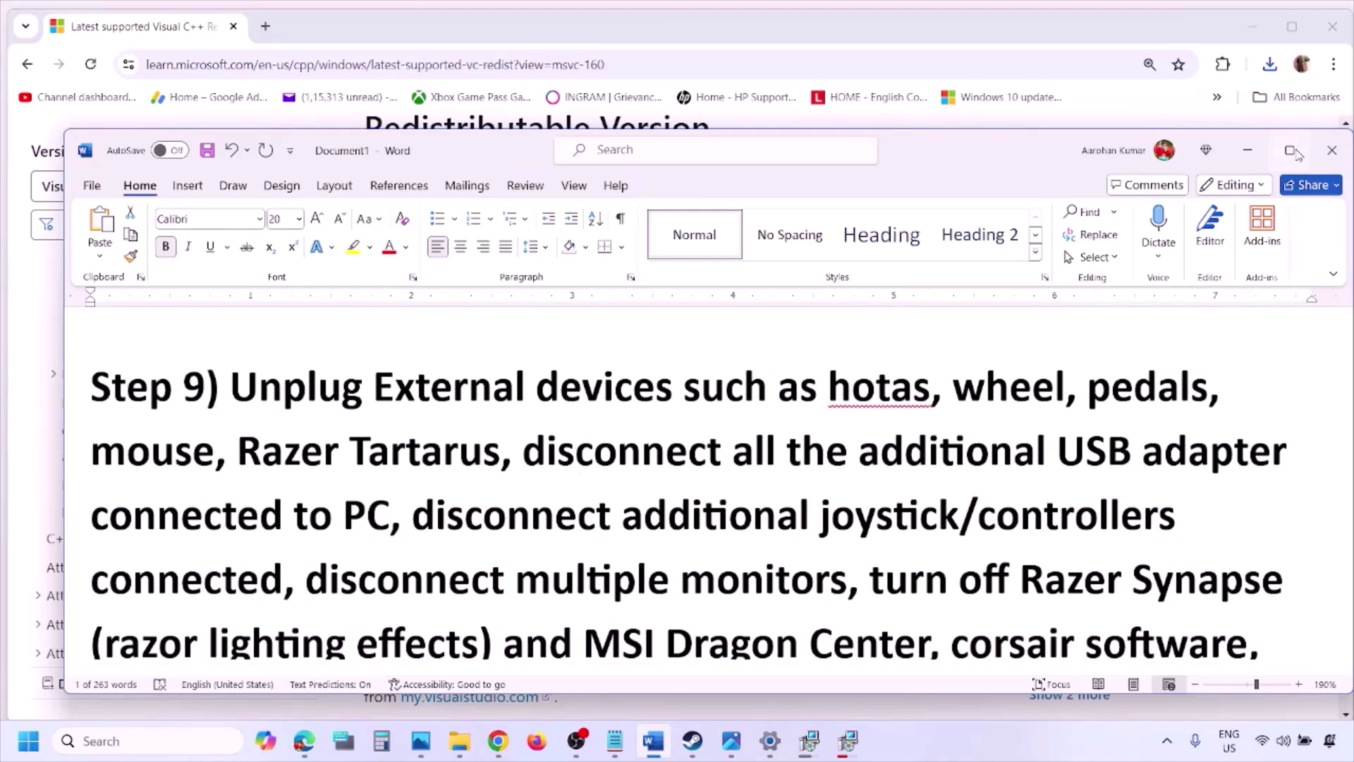
pyautogui.click(1292, 151)
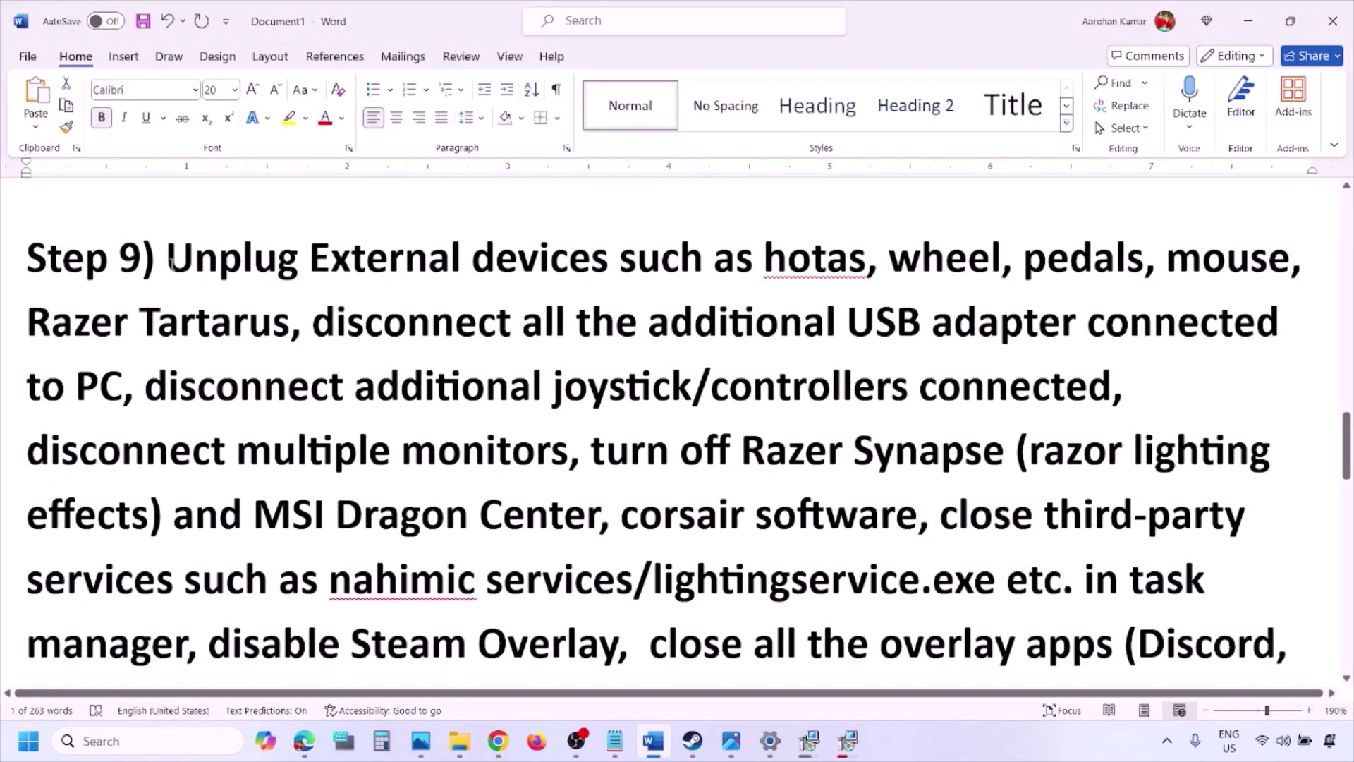
pyautogui.moveTo(172, 263); pyautogui.dragTo(1004, 323)
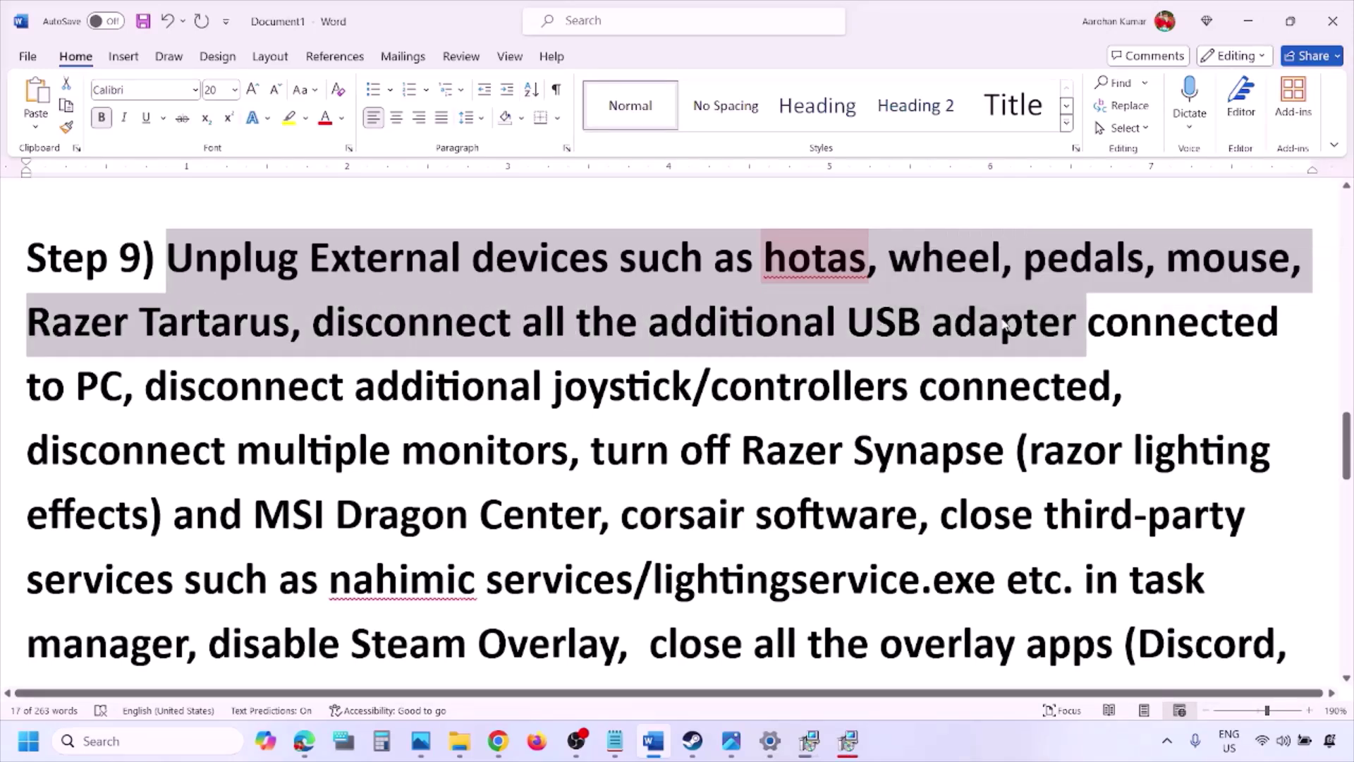
pyautogui.click(1003, 322)
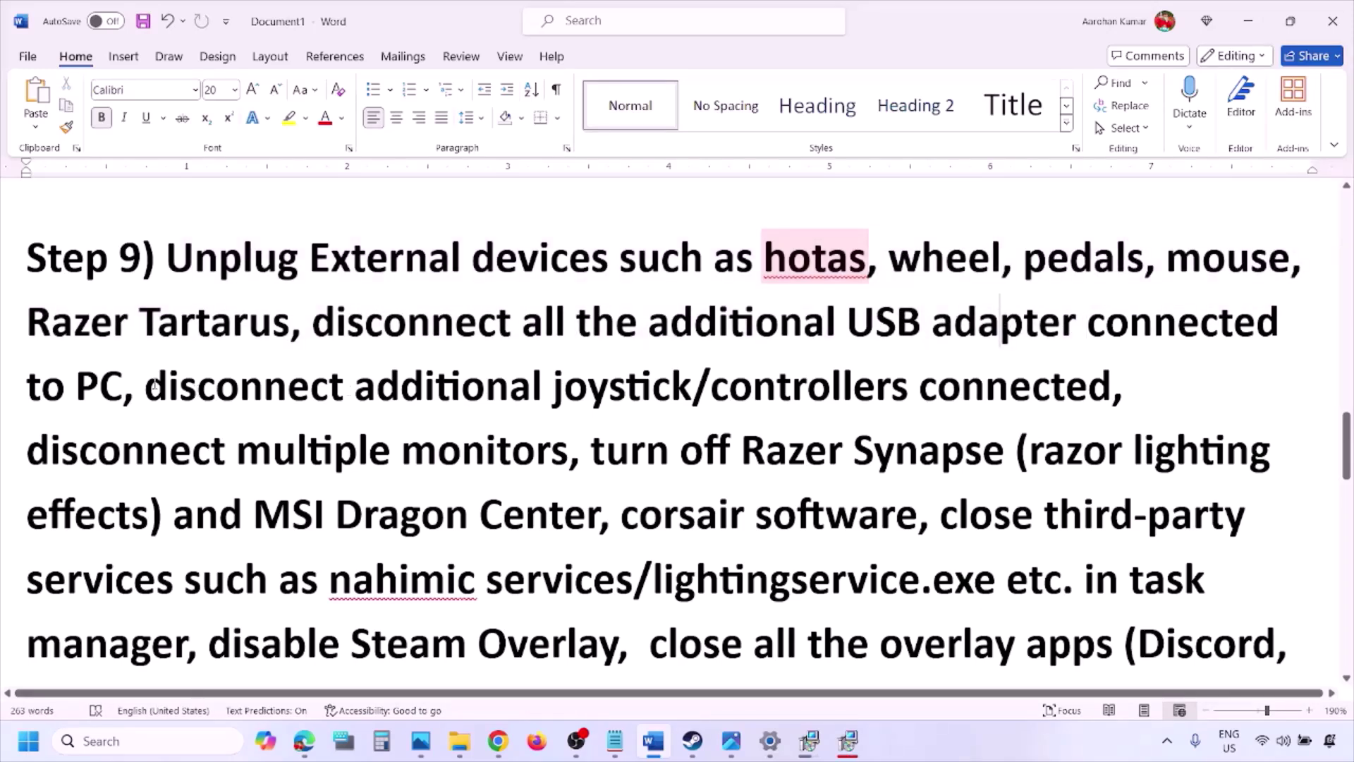
# Highlight in turn the Step 9 advice on controllers, multiple monitors, lighting software and third-party services, and Steam Overlay
pyautogui.moveTo(154, 386); pyautogui.dragTo(942, 397)
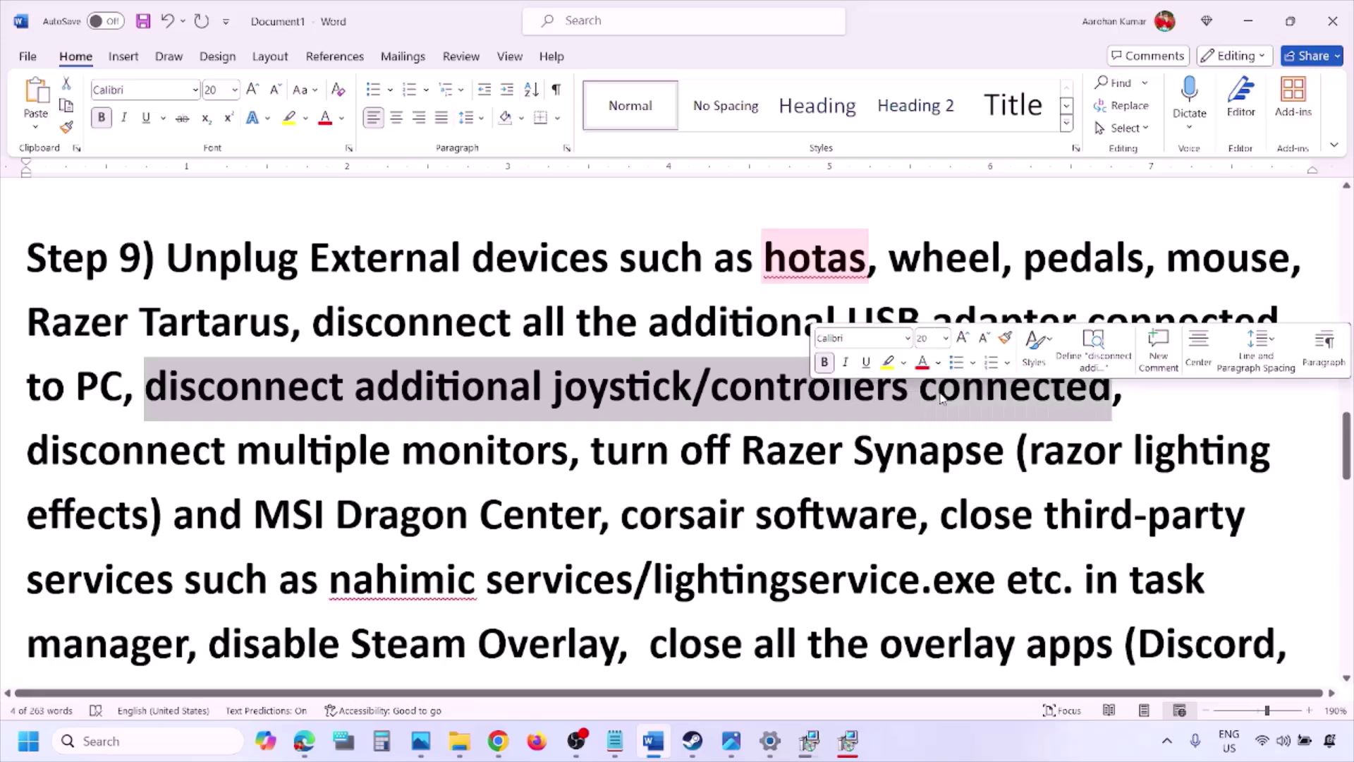
pyautogui.click(901, 423)
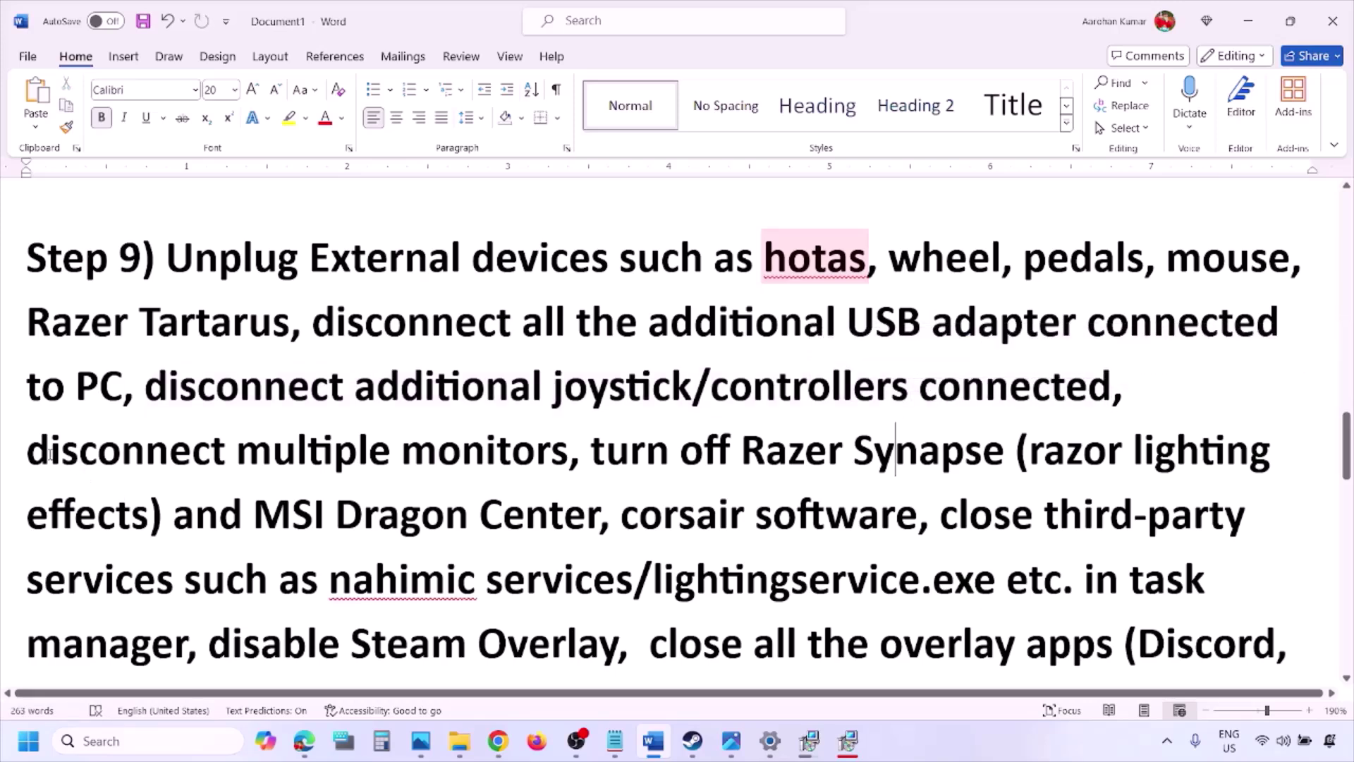
pyautogui.moveTo(50, 454); pyautogui.dragTo(471, 457)
pyautogui.scroll(-1, 596, 372)
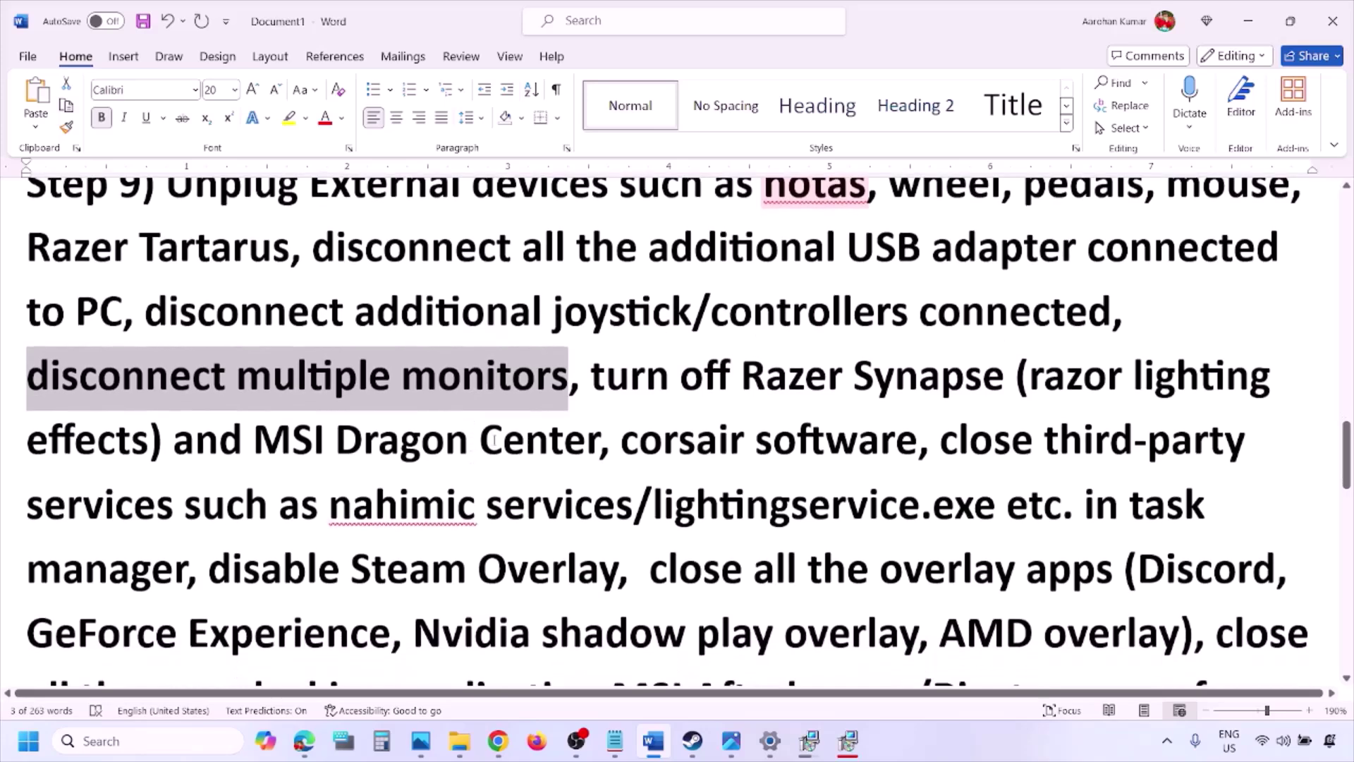
pyautogui.moveTo(593, 371); pyautogui.dragTo(187, 572)
pyautogui.scroll(-1, 271, 480)
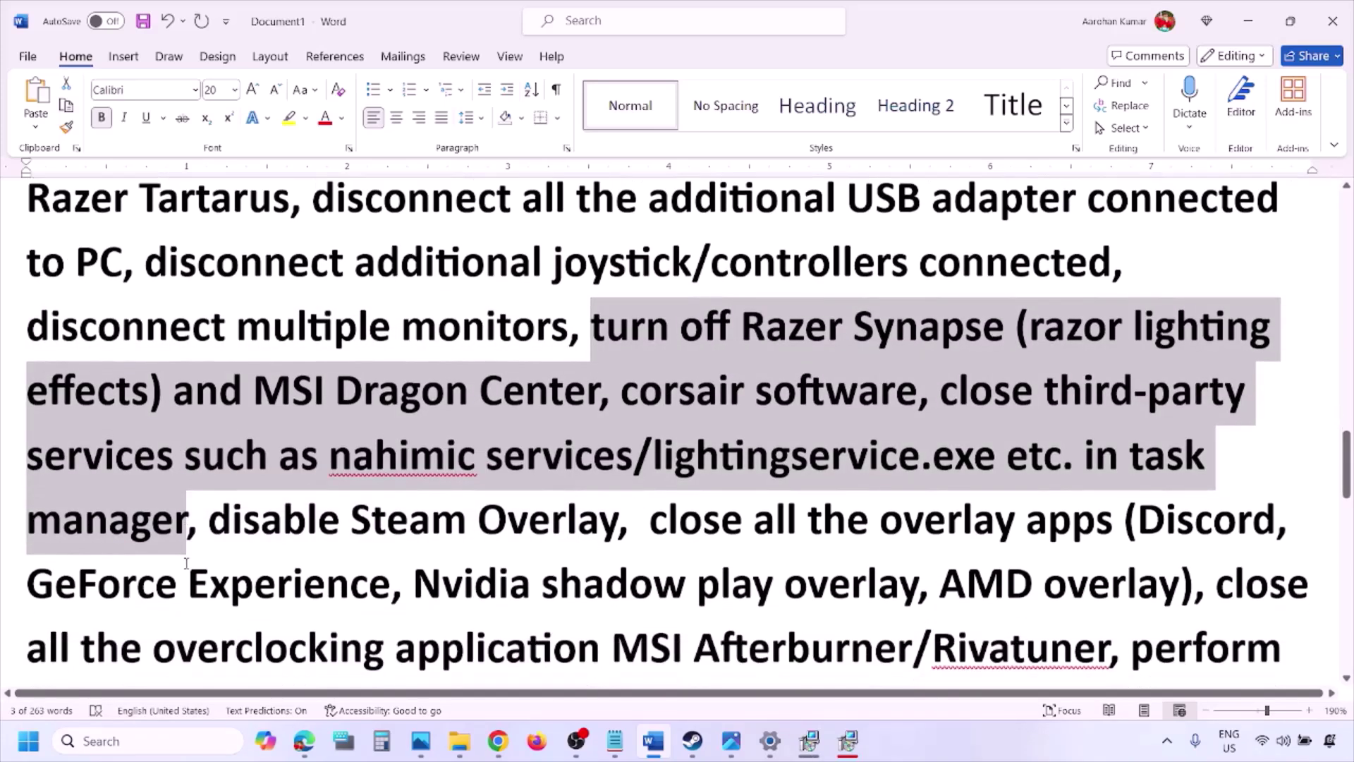
pyautogui.moveTo(210, 492); pyautogui.dragTo(618, 491)
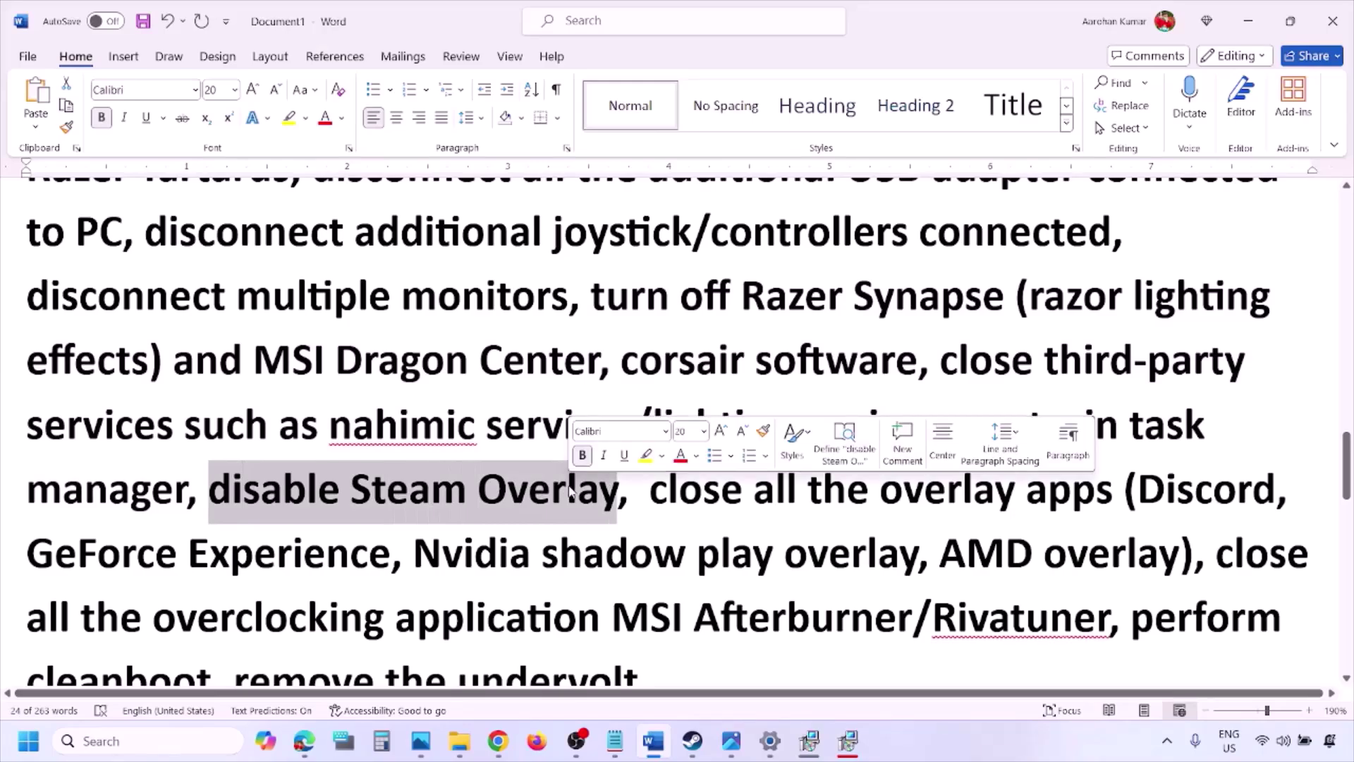
# View the Steam library screenshot 0.png in Photos and advance to the following image
pyautogui.click(936, 749)
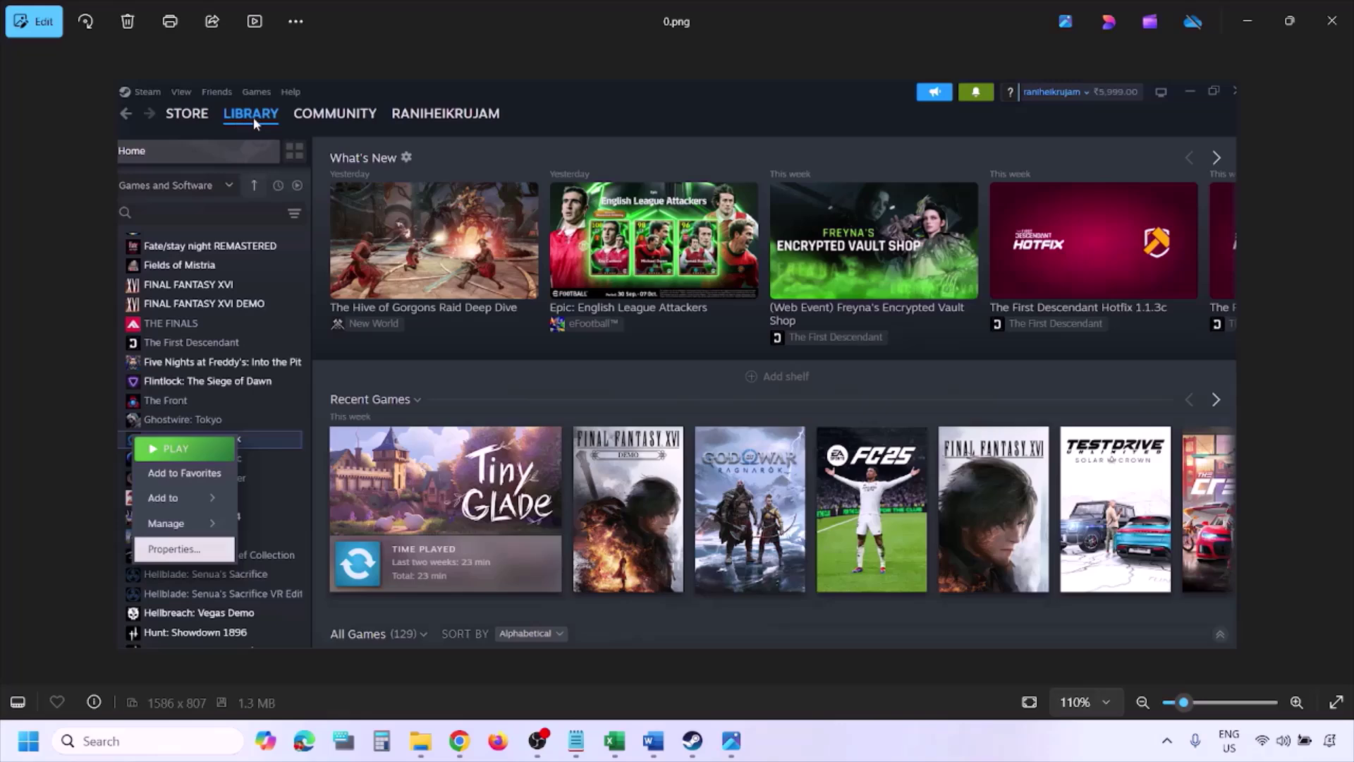
pyautogui.hotkey('ctrl', '+')
pyautogui.hotkey('ctrl', '-')
pyautogui.press('Right')
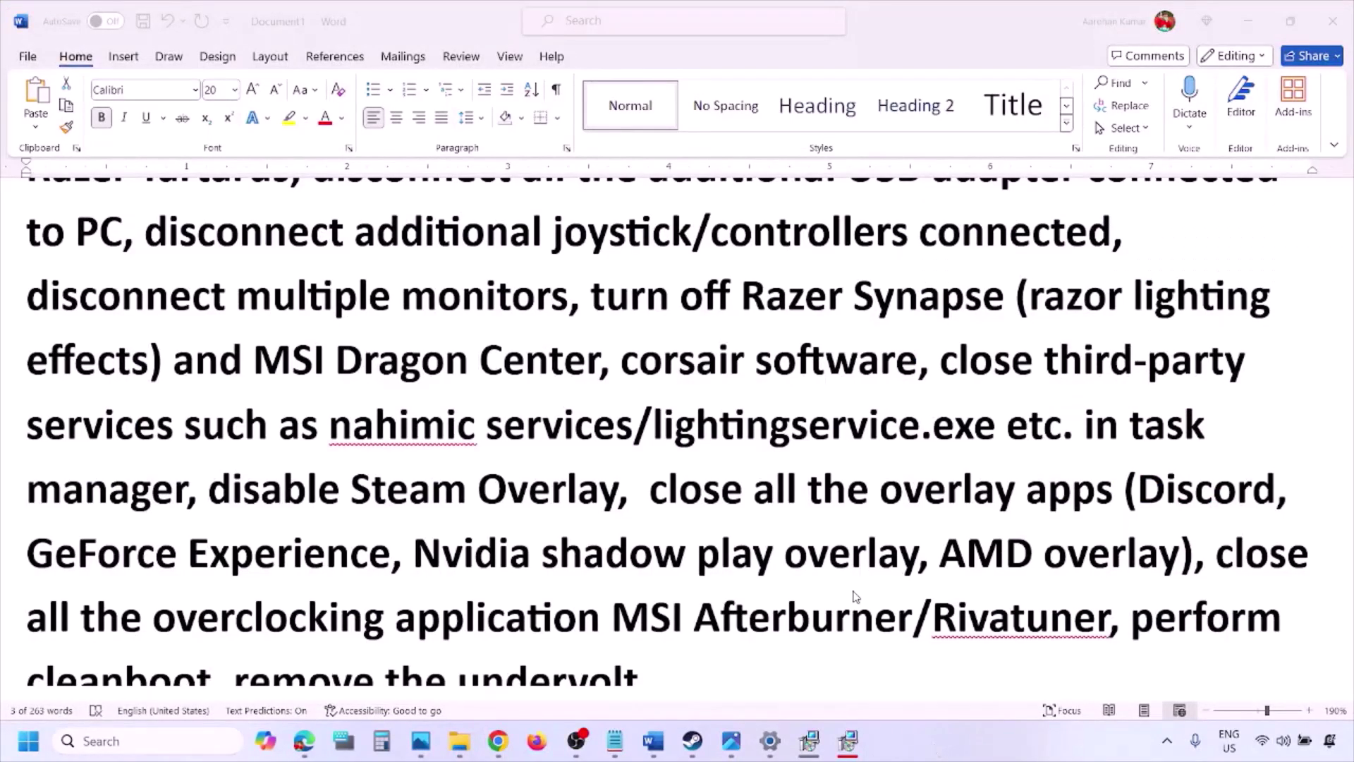
# Turn off the in-game overlay in Discord's Game Overlay settings and in the GeForce Experience general settings
pyautogui.scroll(-2, 807, 560)
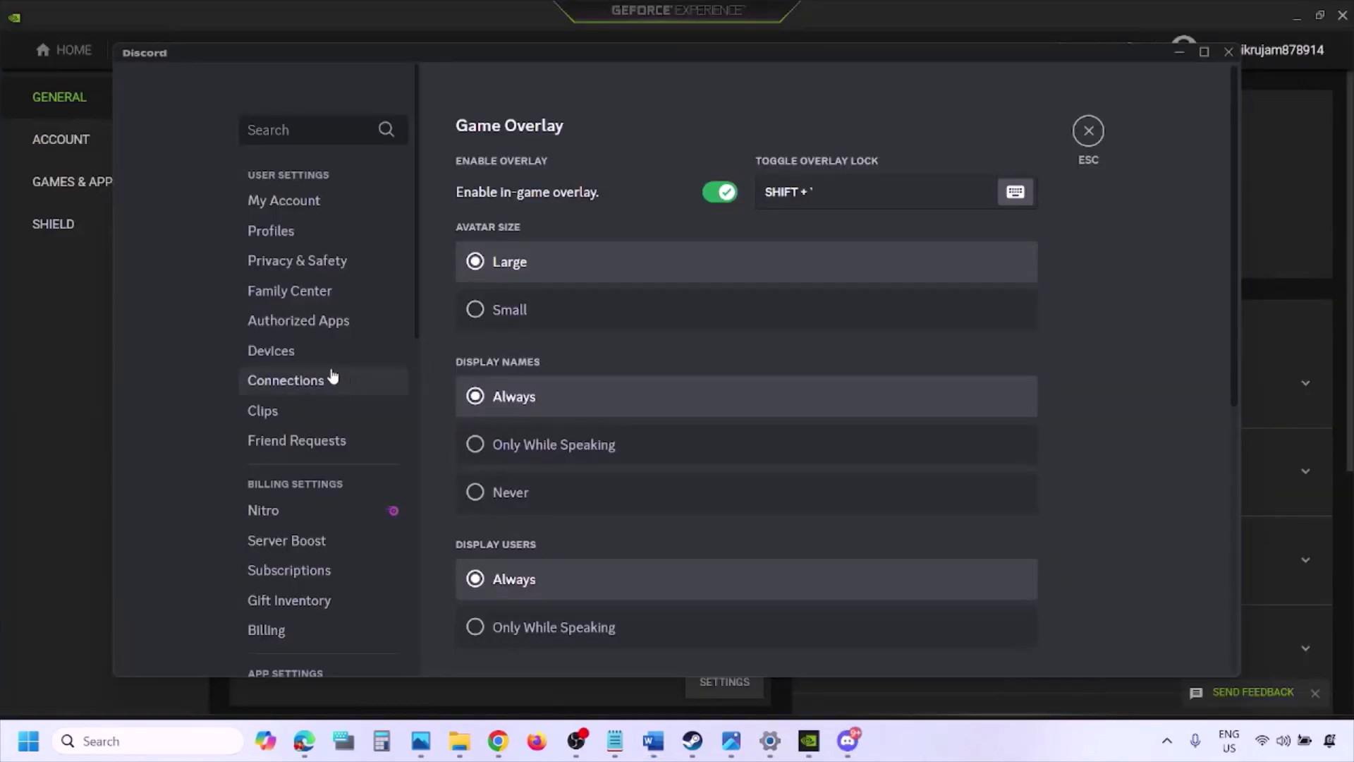
pyautogui.scroll(-10, 332, 378)
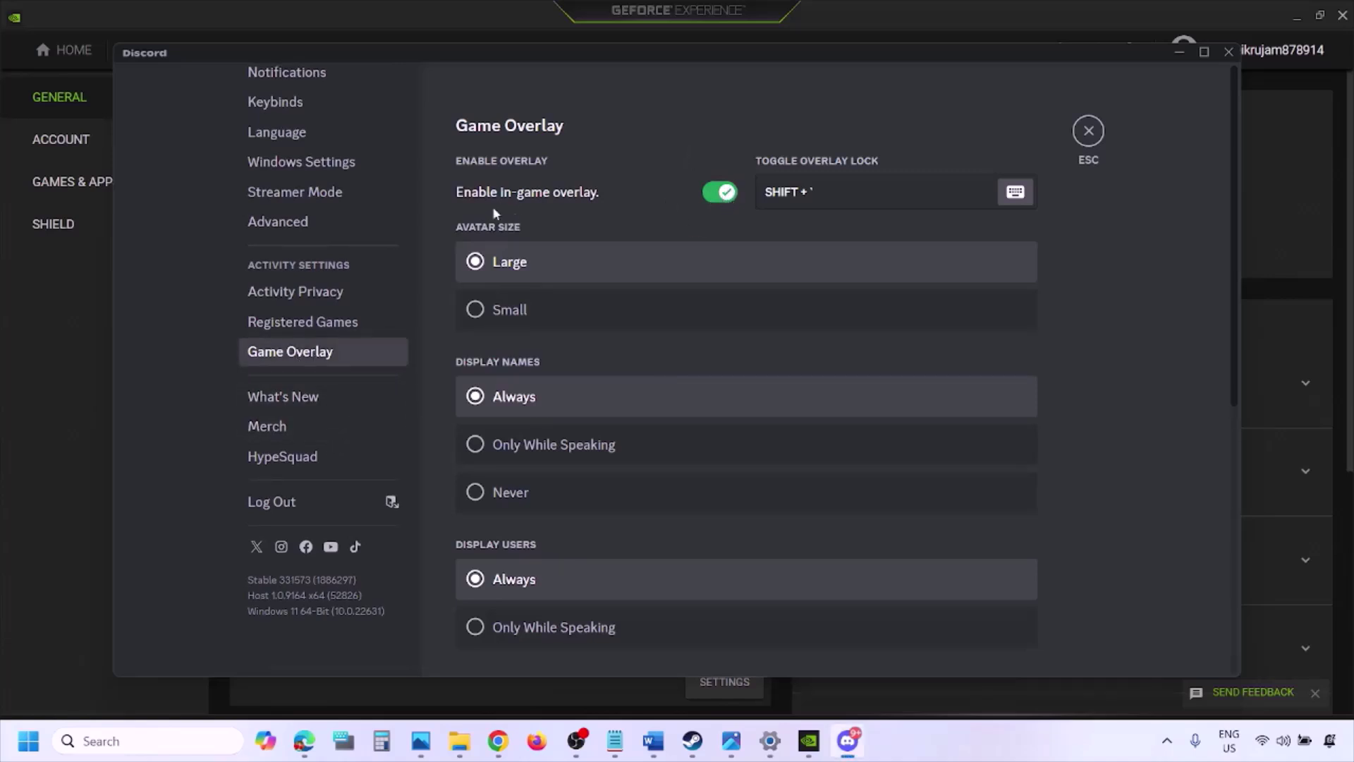
pyautogui.click(712, 197)
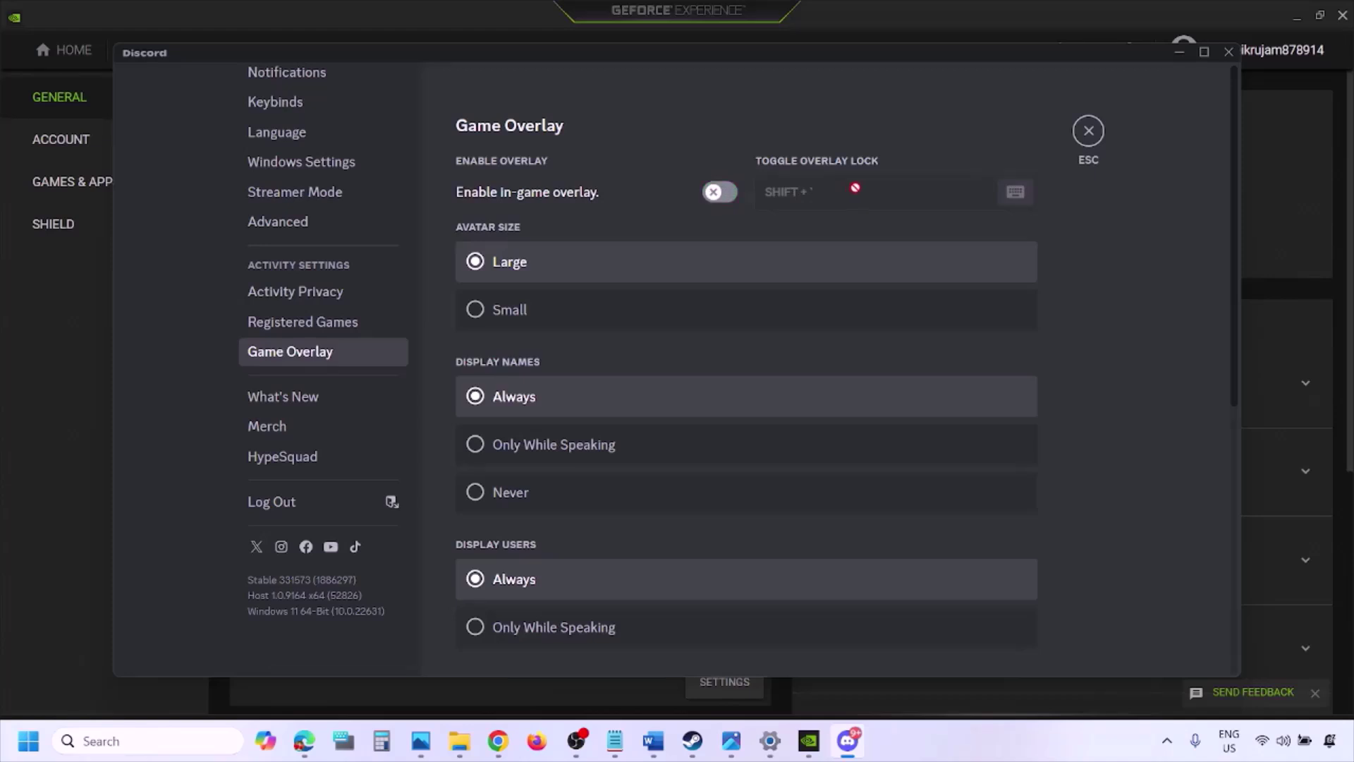
pyautogui.click(813, 744)
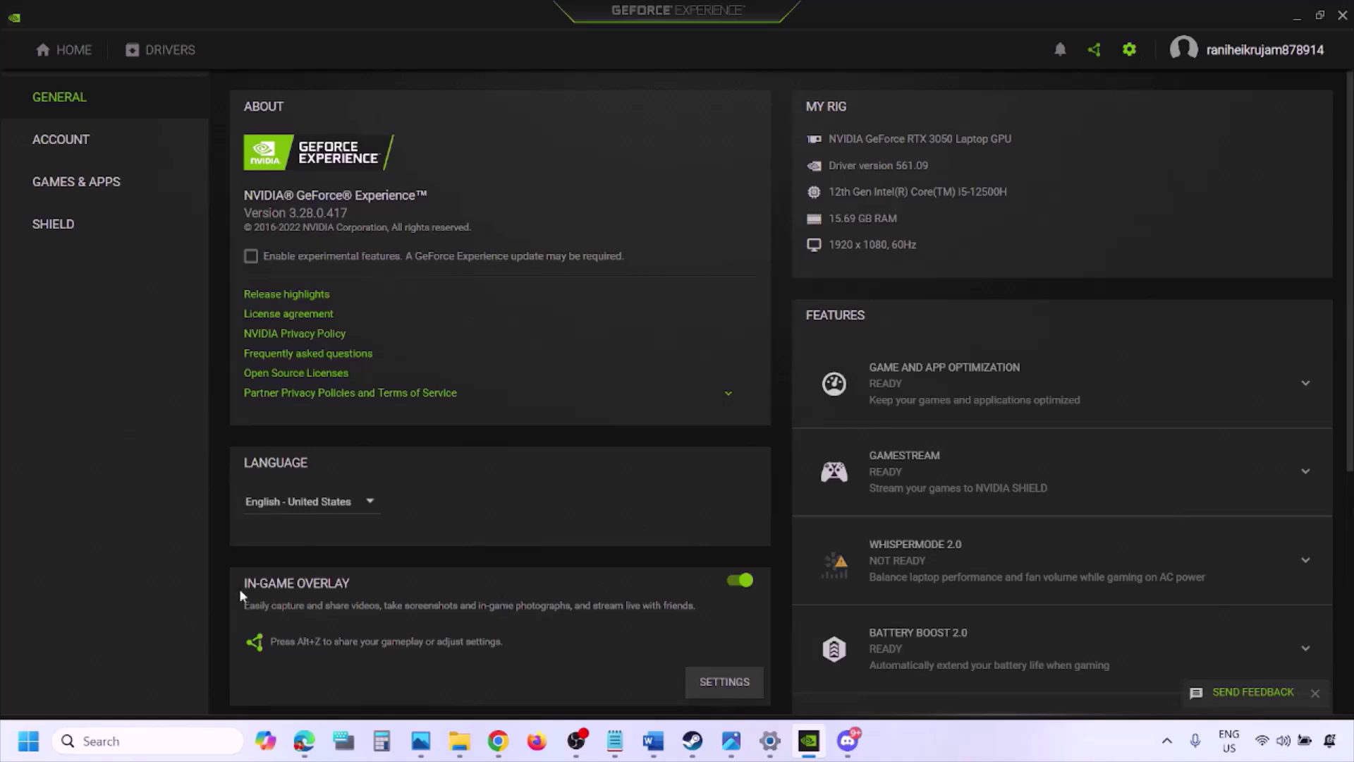
pyautogui.click(736, 584)
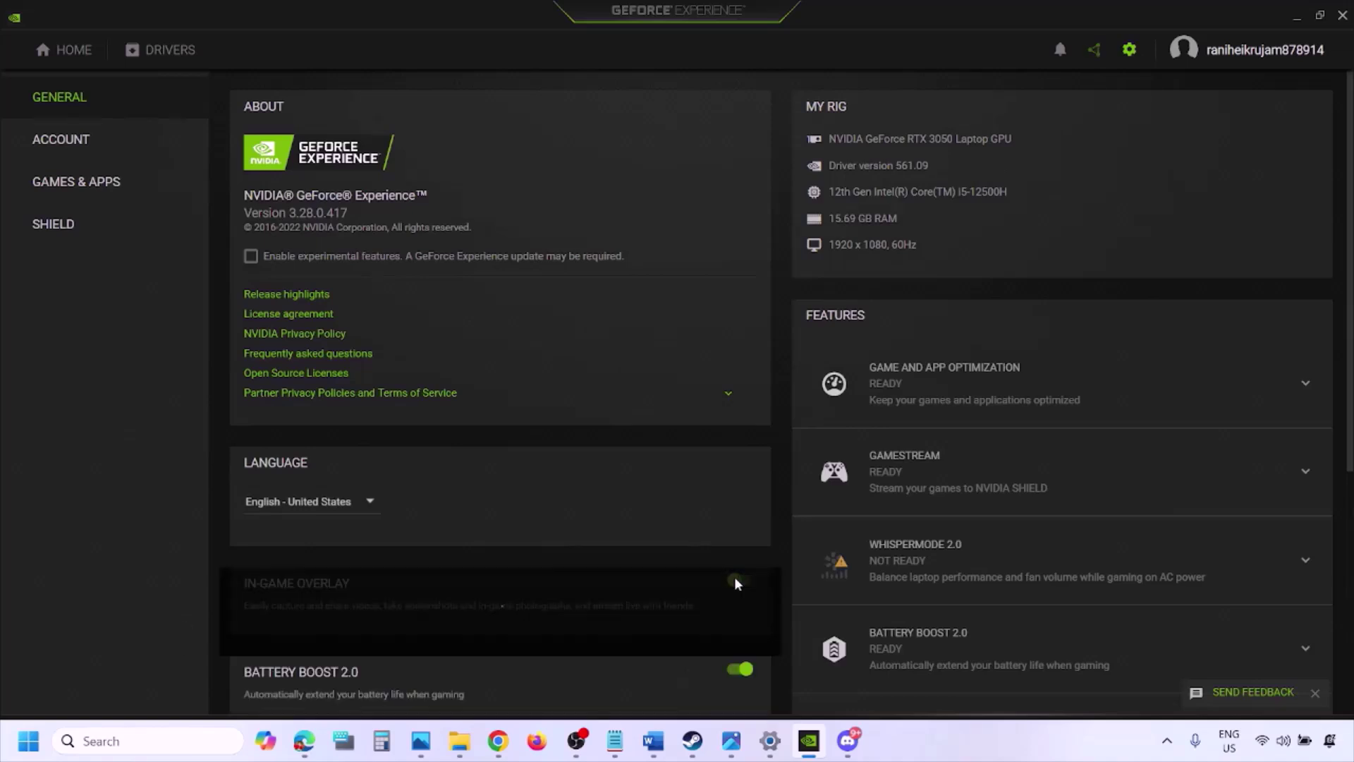
# Return to the Step 9 text in the Word document and highlight "close all the overlay apps"
pyautogui.click(653, 741)
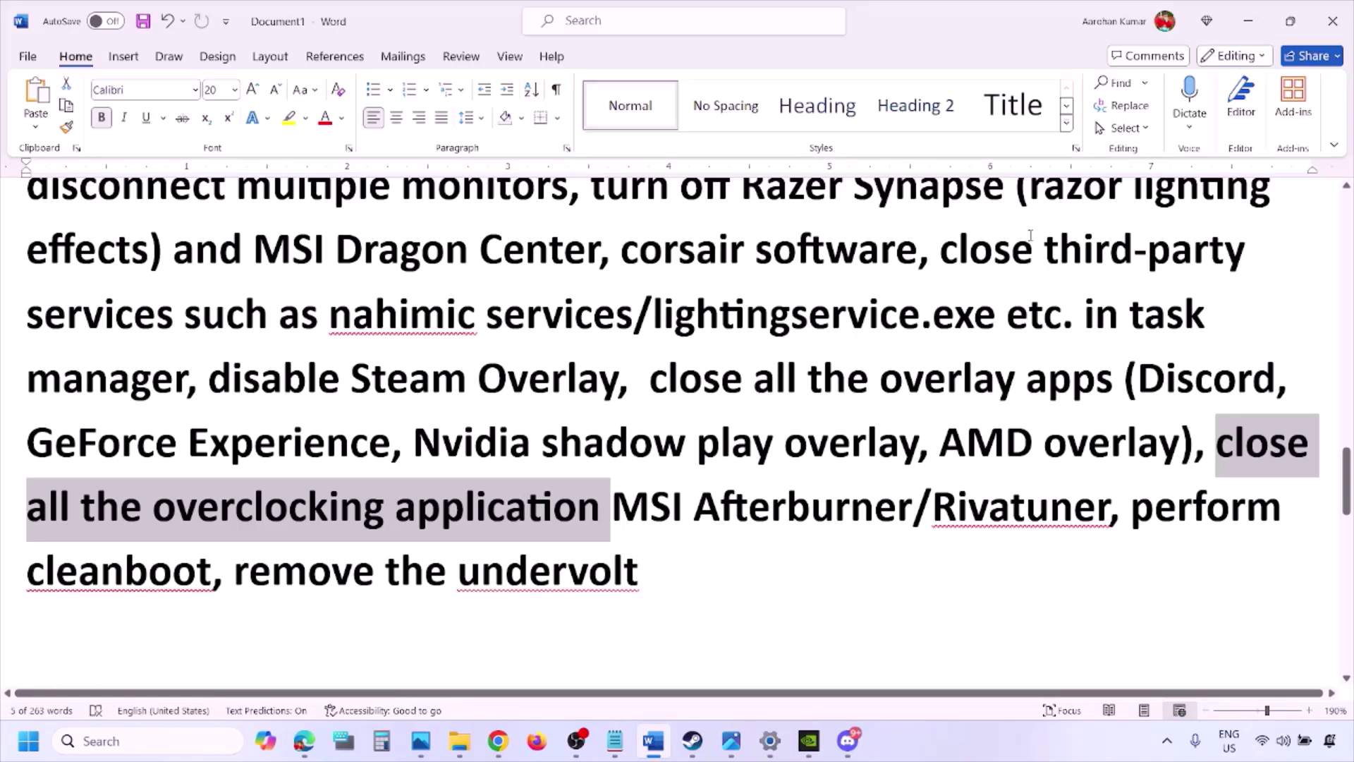
pyautogui.scroll(2, 969, 285)
pyautogui.scroll(-1, 672, 412)
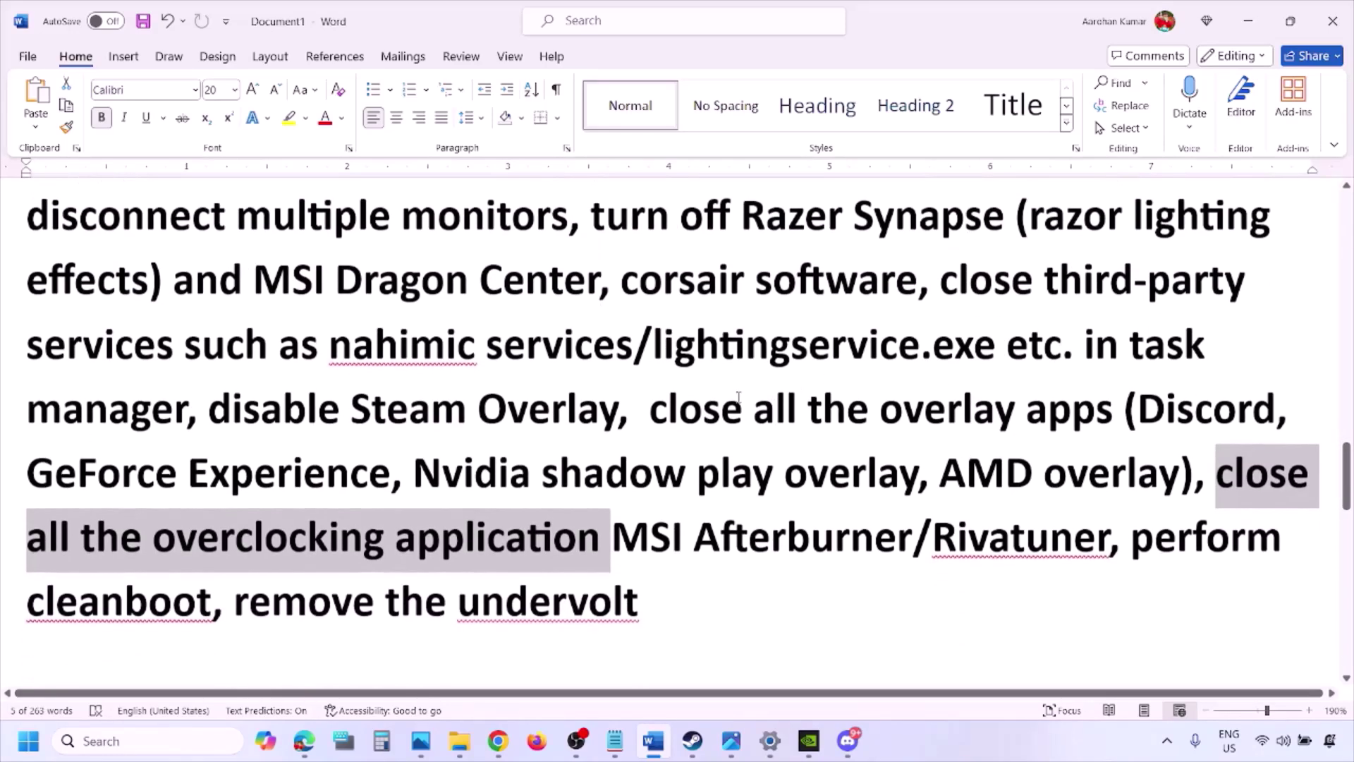
pyautogui.moveTo(669, 412); pyautogui.dragTo(1056, 423)
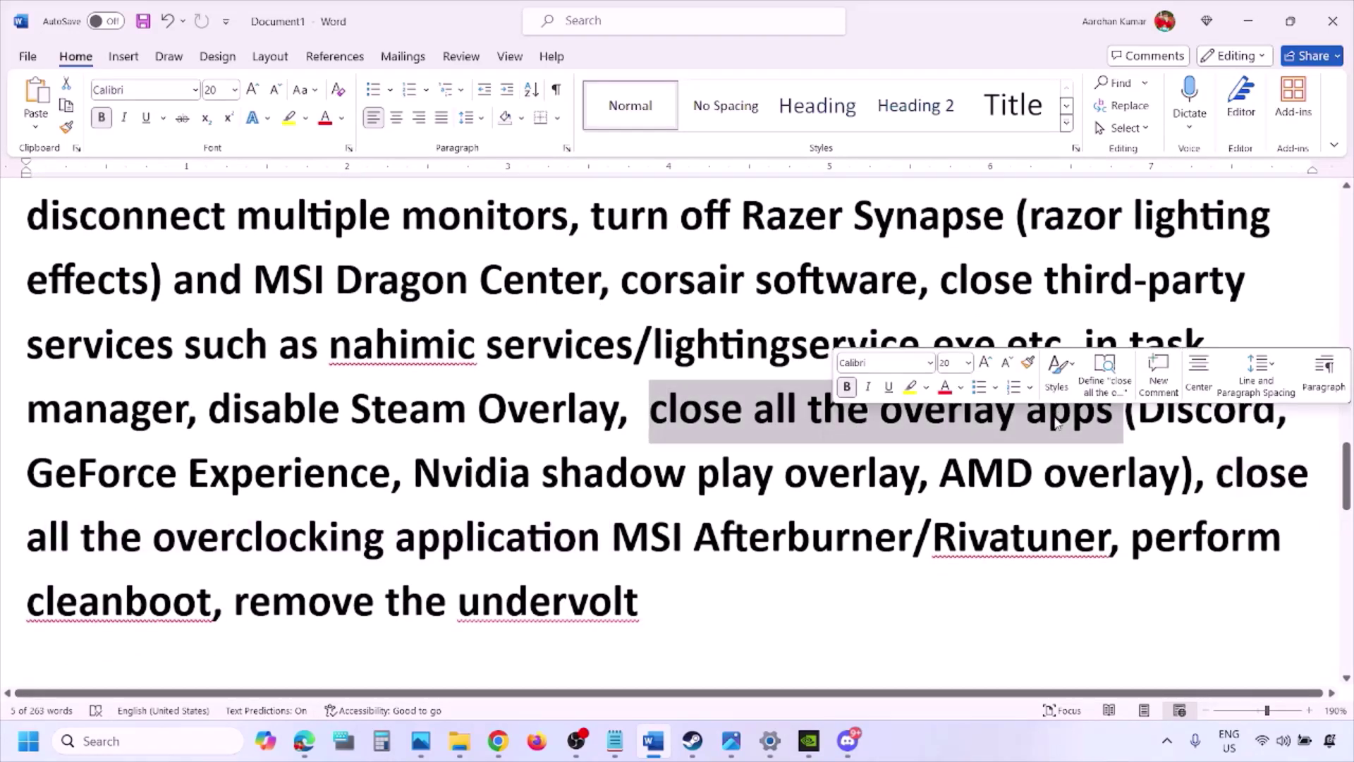
pyautogui.click(744, 416)
pyautogui.moveTo(655, 411); pyautogui.dragTo(1123, 420)
# Quit the overlay and peripheral apps running in the system tray, including Discord, NVIDIA GeForce Experience and G HUB
pyautogui.click(1167, 740)
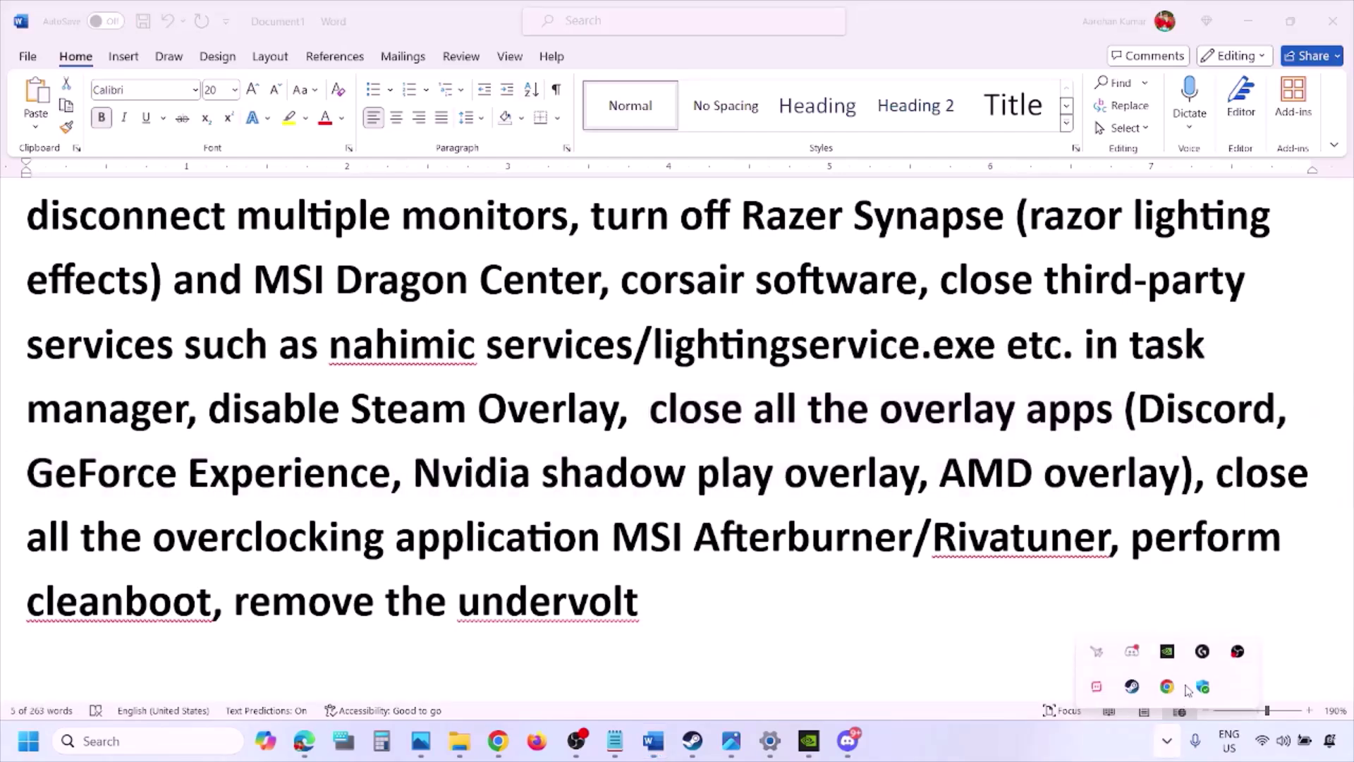
pyautogui.rightClick(1134, 653)
pyautogui.click(1198, 643)
pyautogui.rightClick(1131, 663)
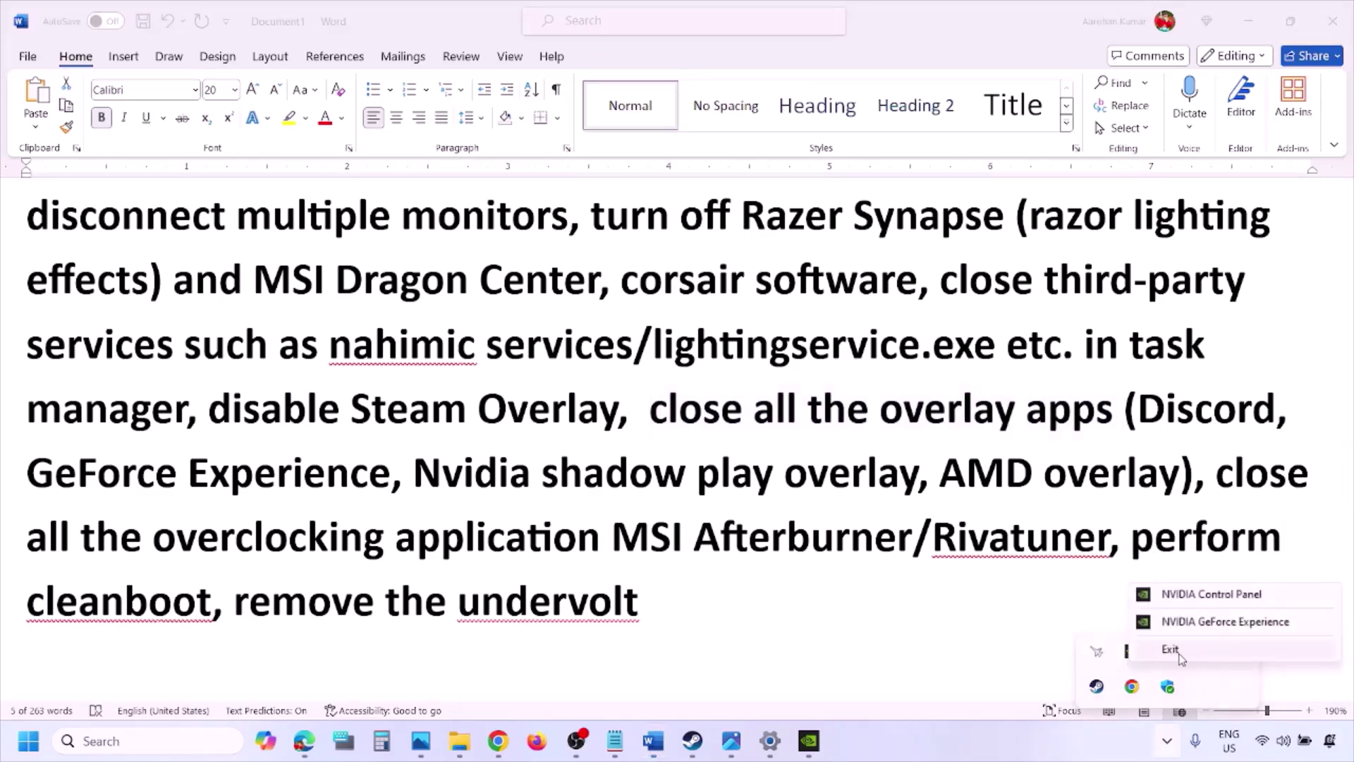
pyautogui.click(1164, 728)
pyautogui.rightClick(1132, 653)
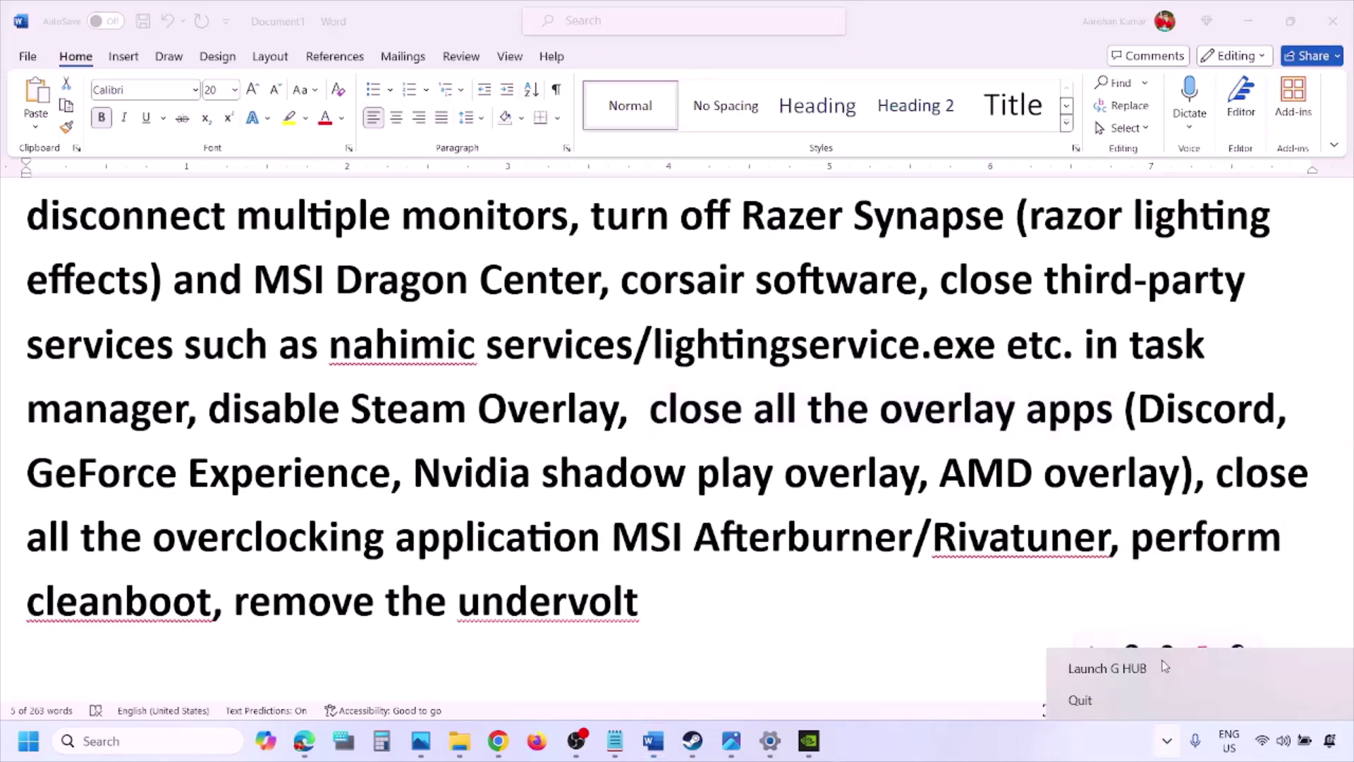
pyautogui.click(1084, 514)
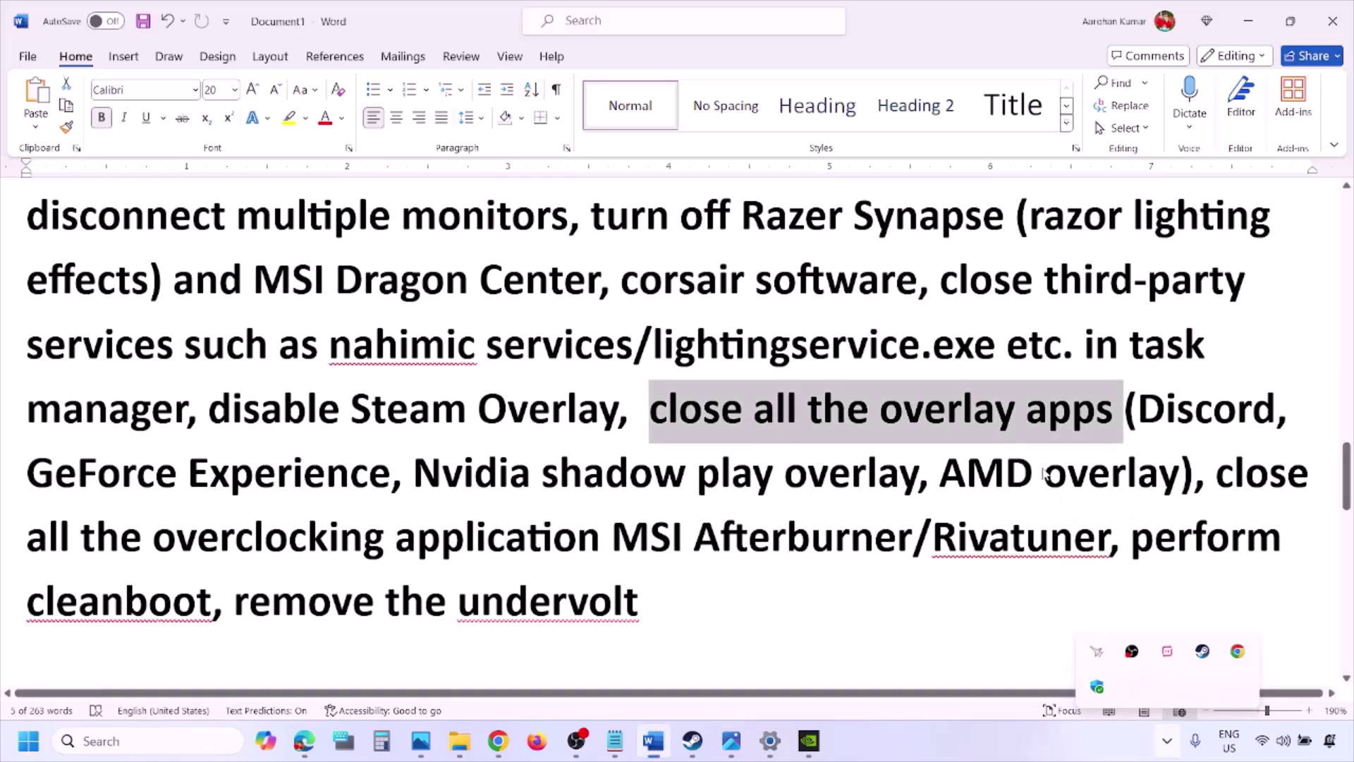
pyautogui.click(1167, 740)
pyautogui.rightClick(1169, 656)
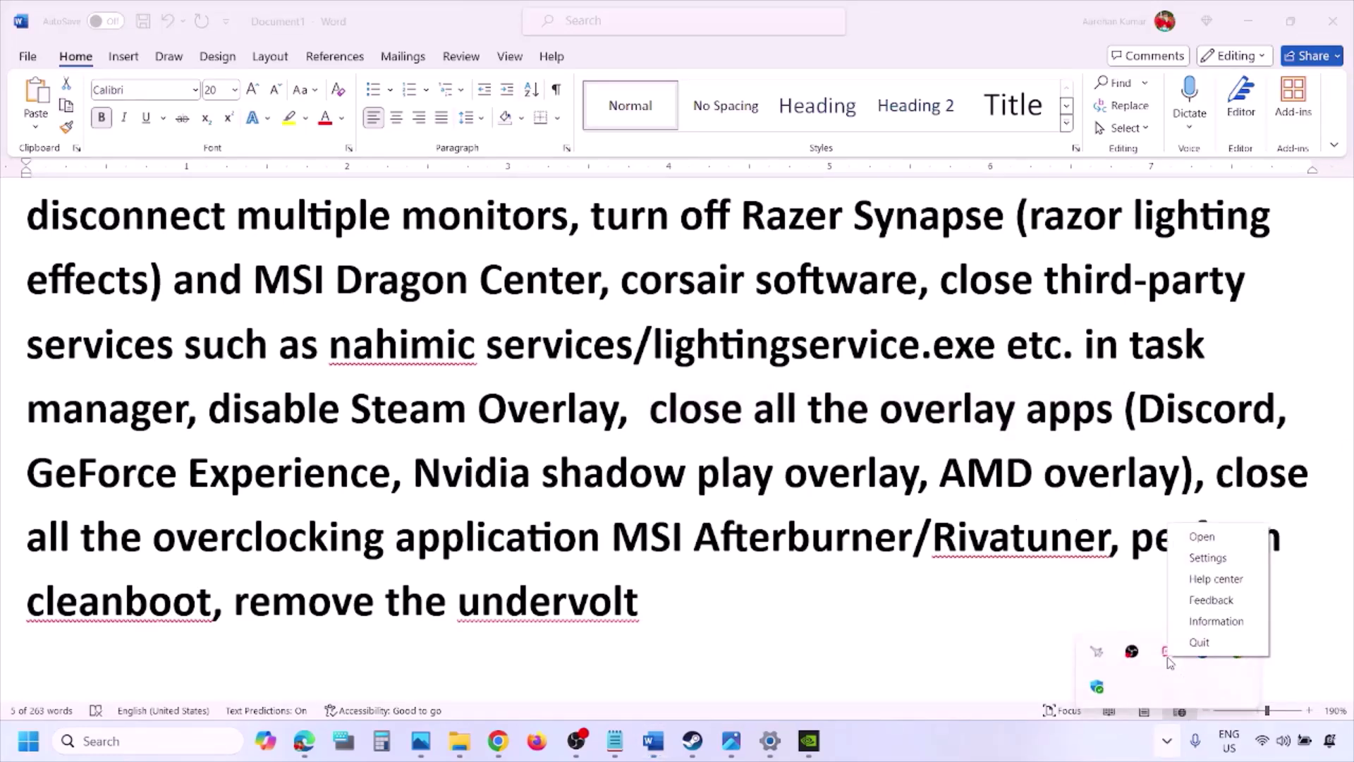
pyautogui.click(1191, 642)
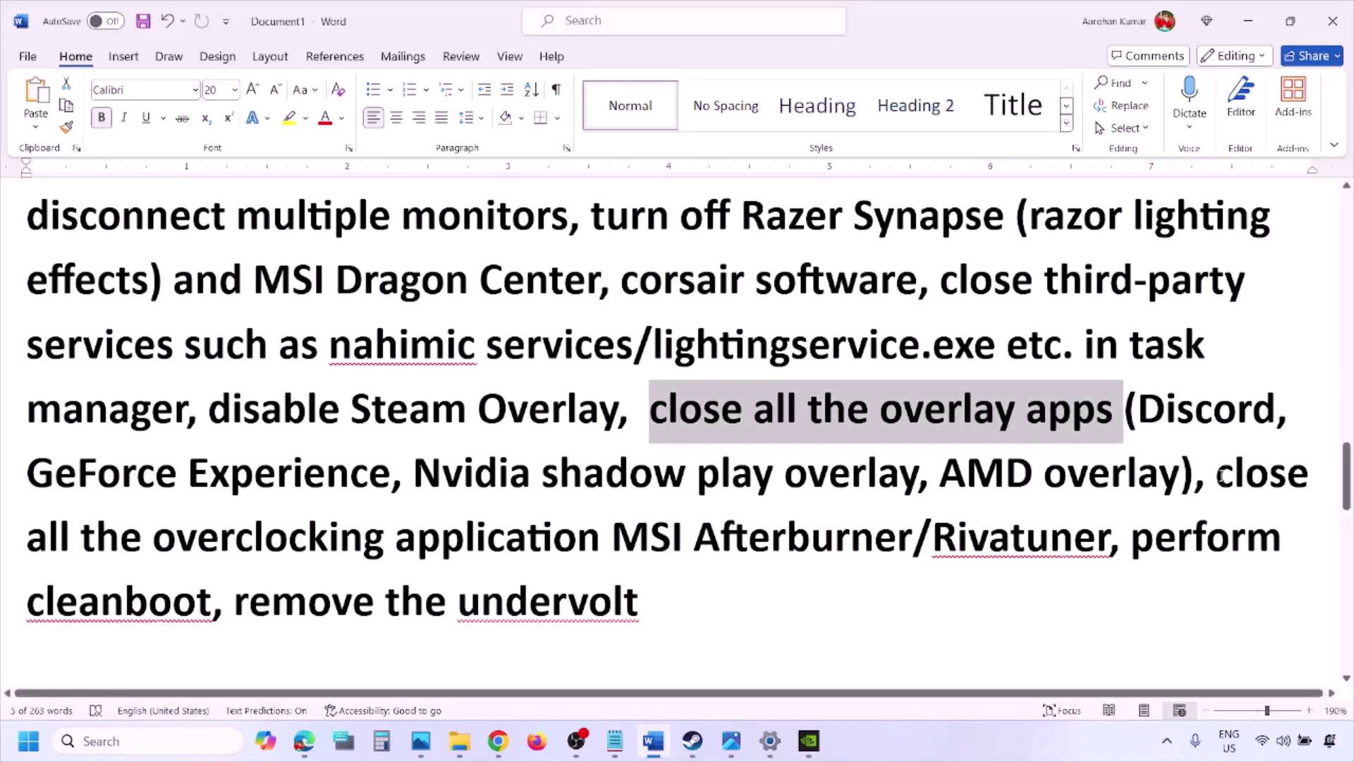
# Highlight the advice on closing overclocking applications, close MSI Afterburner from the system tray, and highlight Rivatuner
pyautogui.moveTo(1217, 475); pyautogui.dragTo(650, 539)
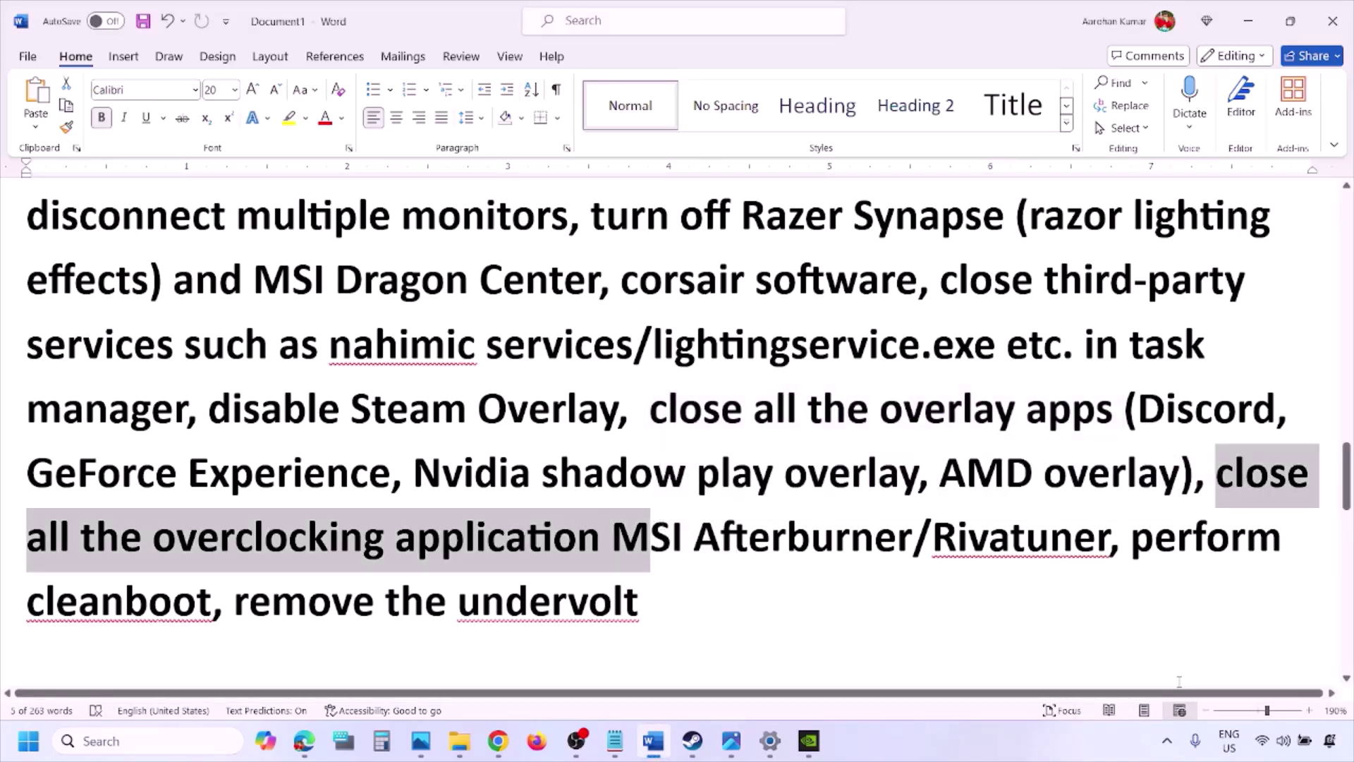
pyautogui.click(1166, 746)
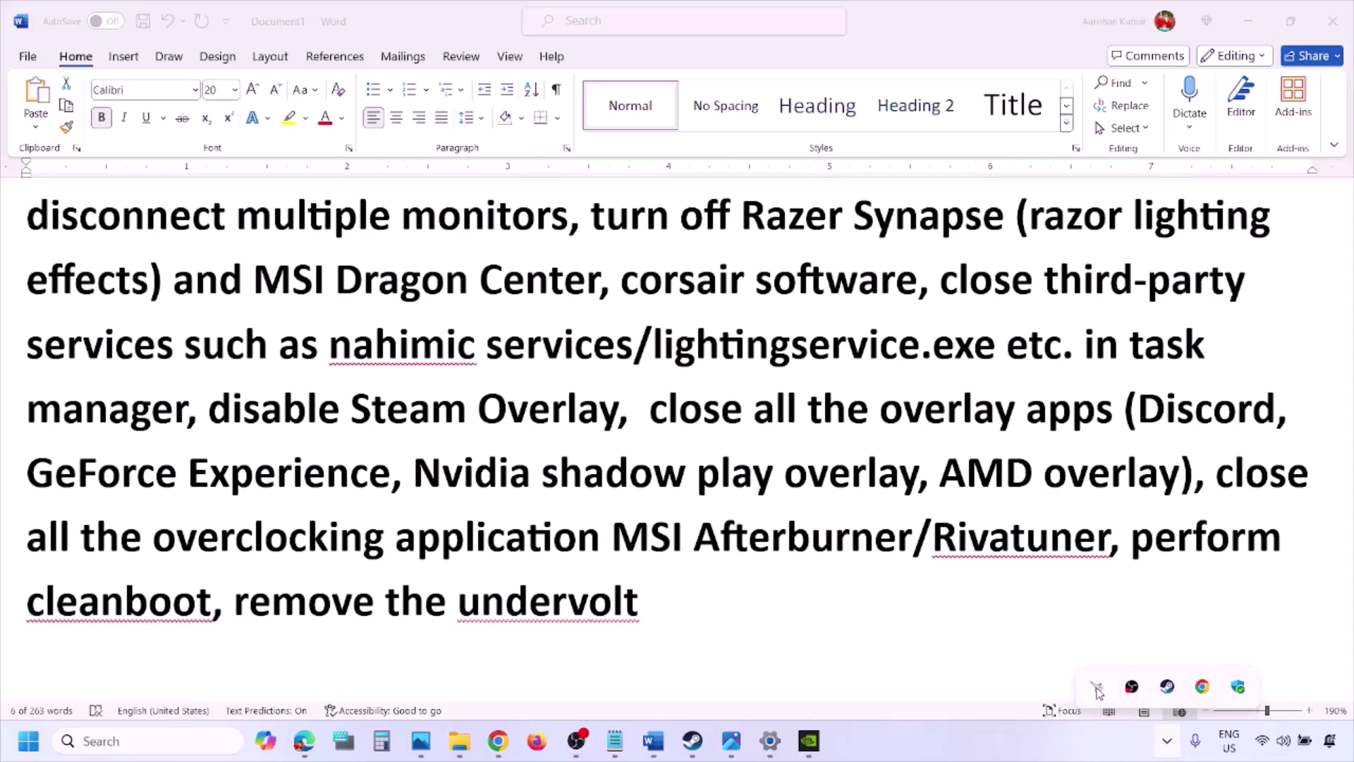
pyautogui.rightClick(1098, 691)
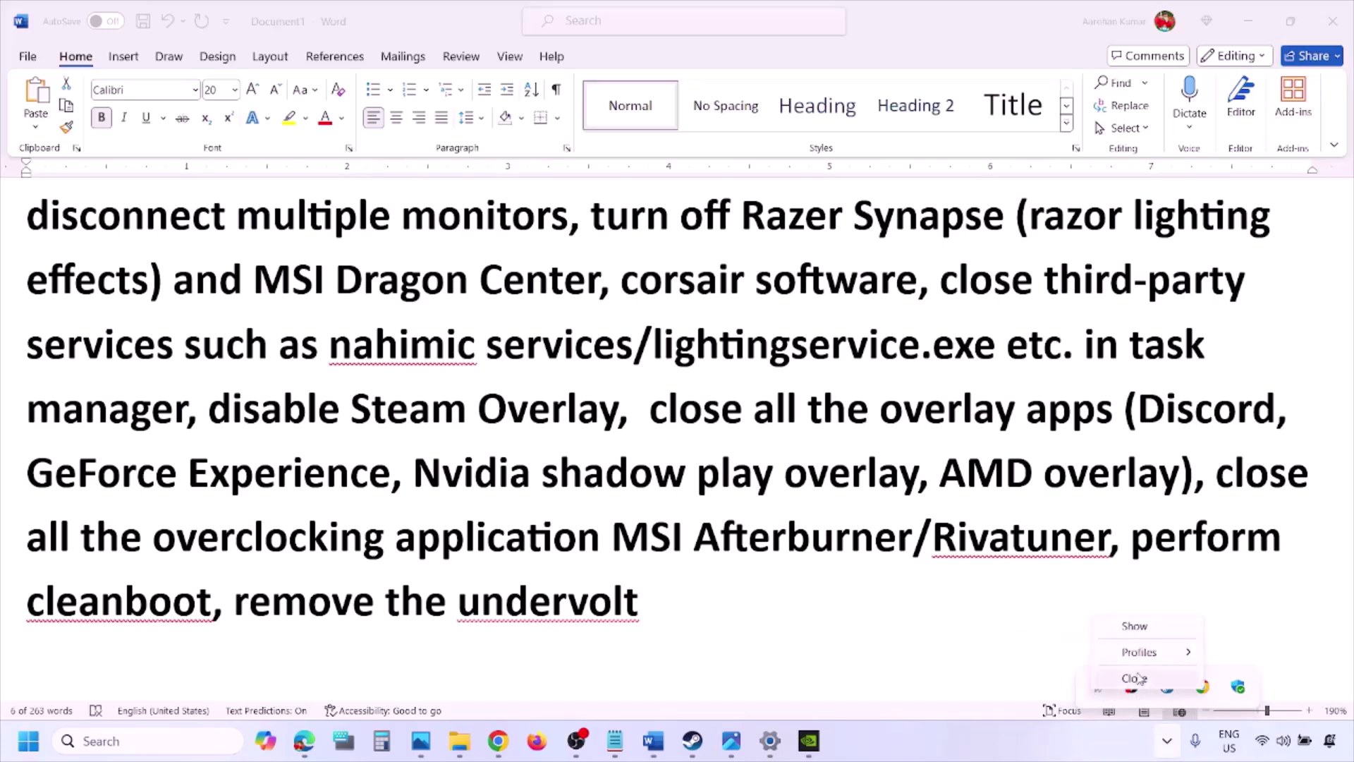
pyautogui.click(1134, 678)
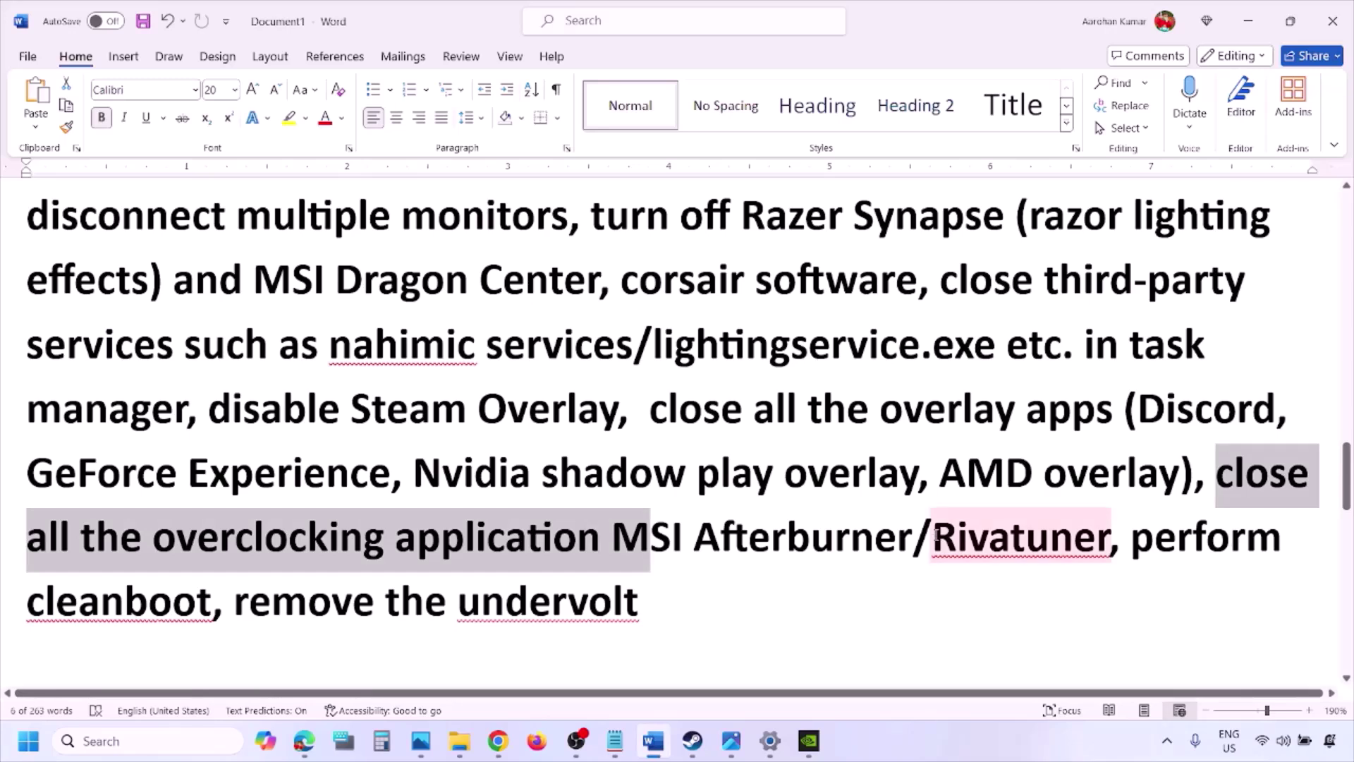
pyautogui.doubleClick(1002, 537)
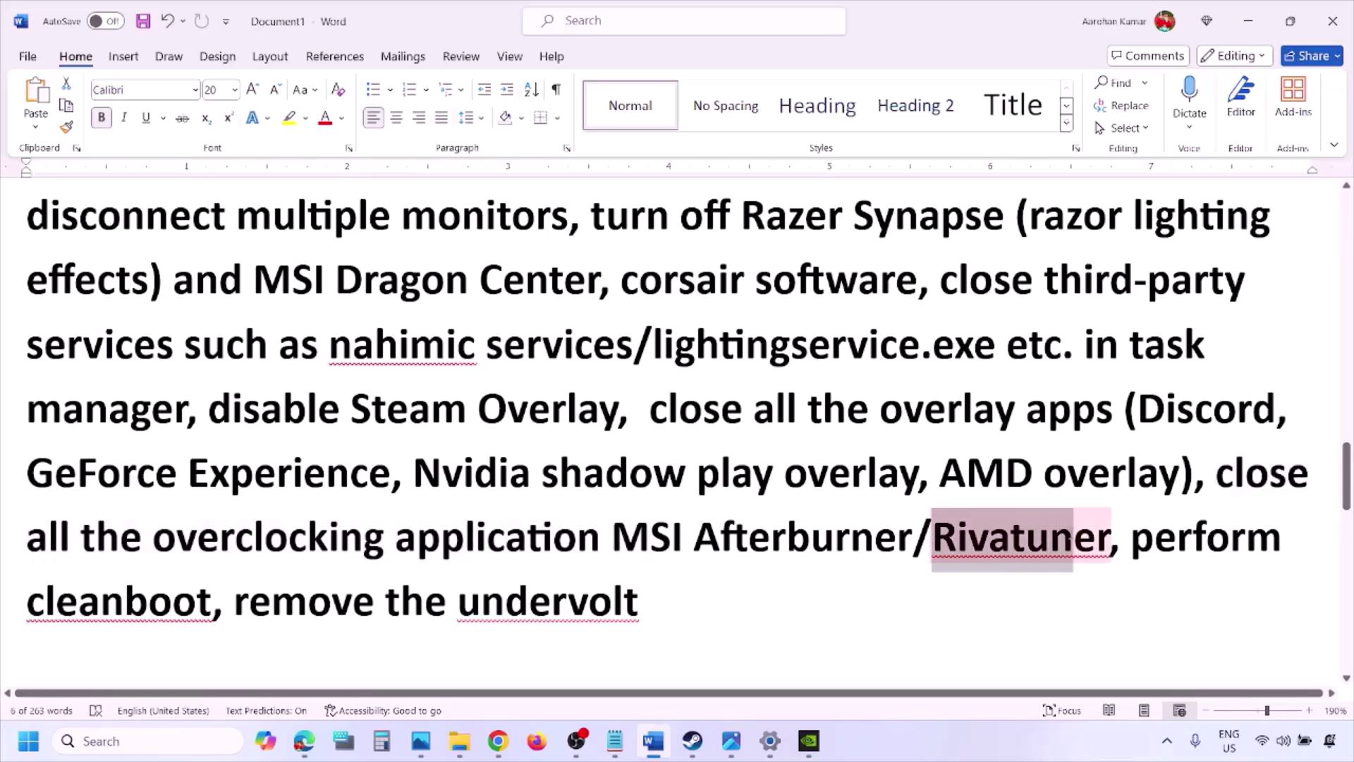
# For the clean boot advice, open System Configuration, hide all Microsoft services in the services list, and accept the dialog
pyautogui.doubleClick(1151, 550)
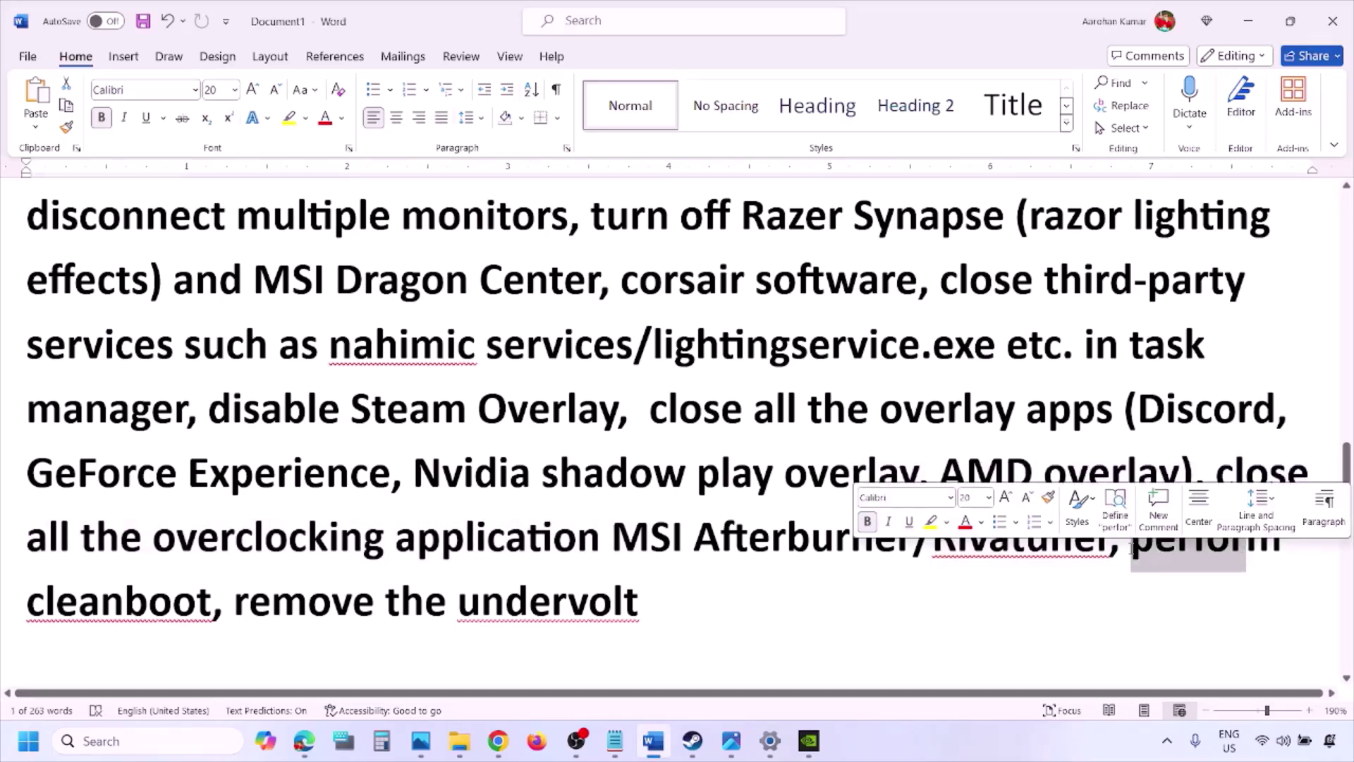
pyautogui.click(101, 741)
pyautogui.write('ystem')
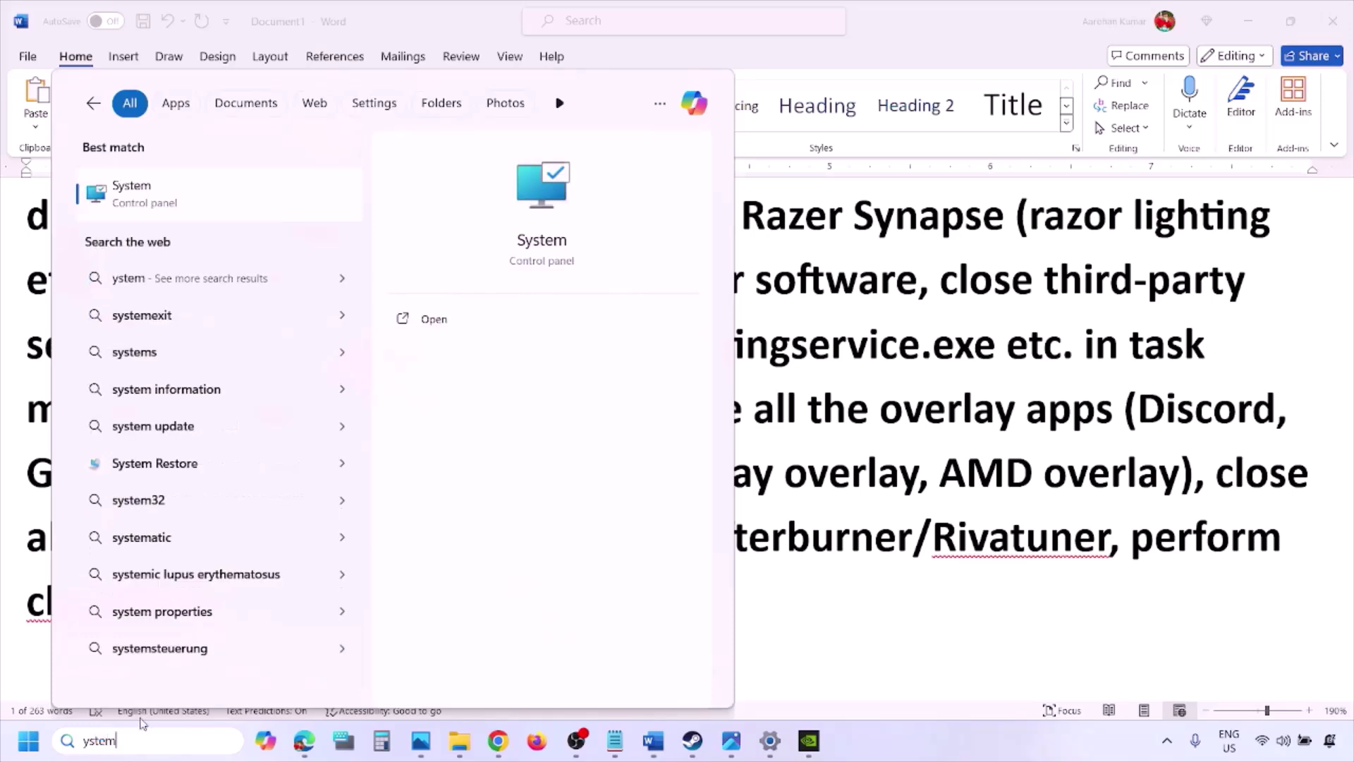
pyautogui.write('s')
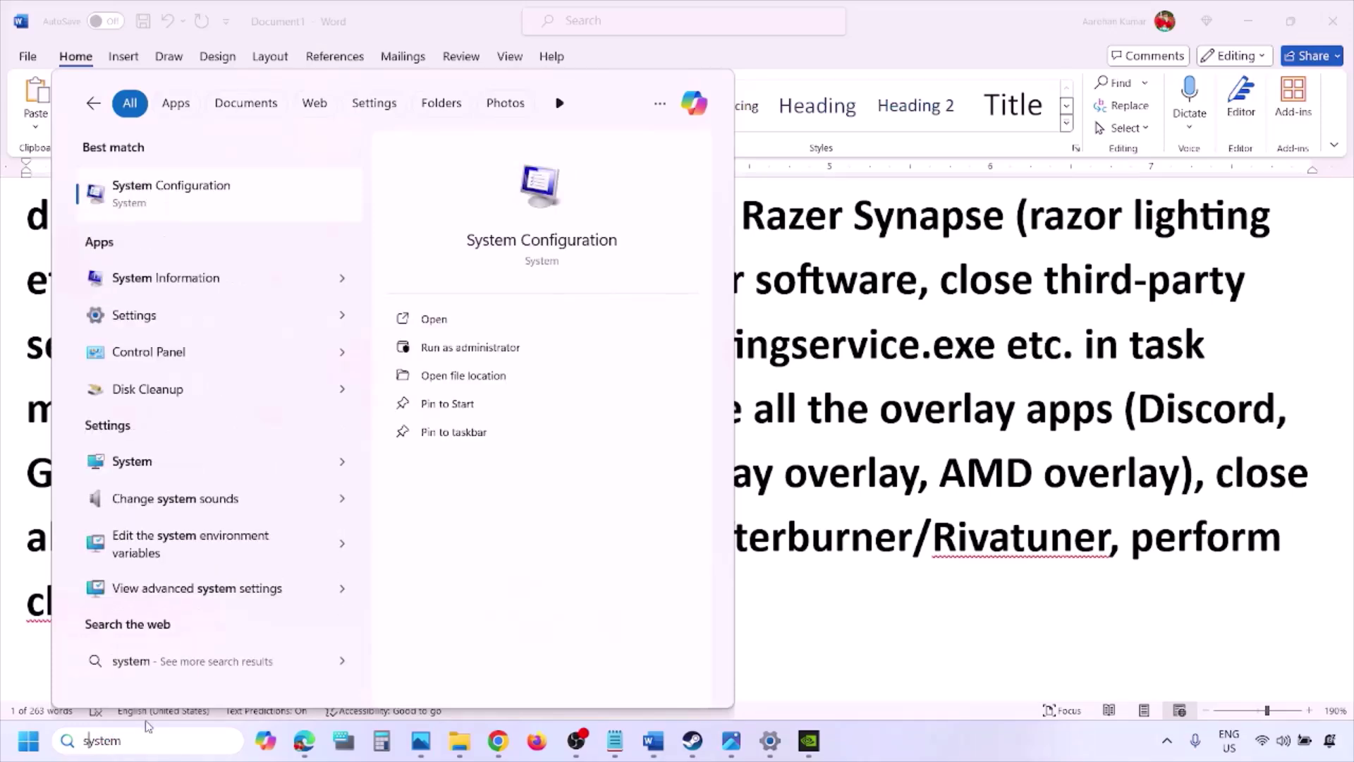
pyautogui.click(213, 200)
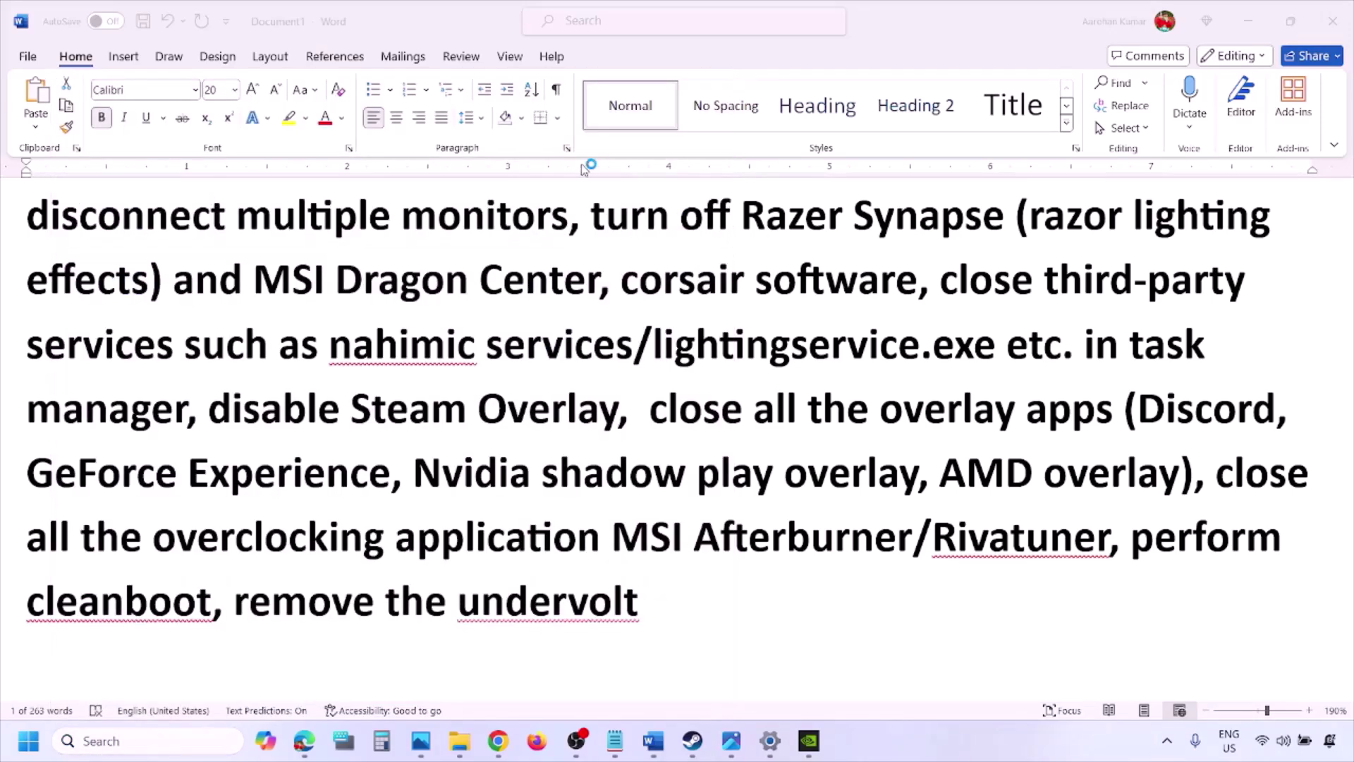
pyautogui.click(558, 237)
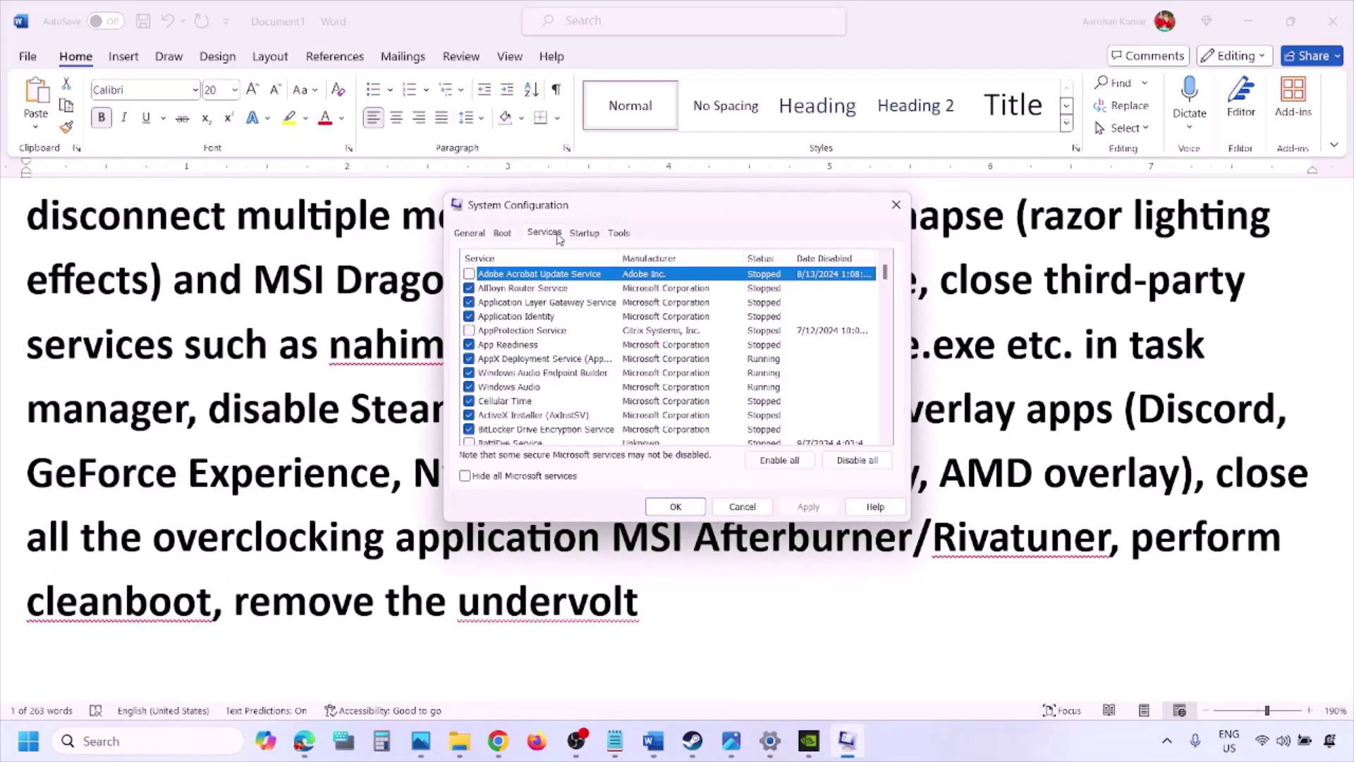
pyautogui.click(466, 477)
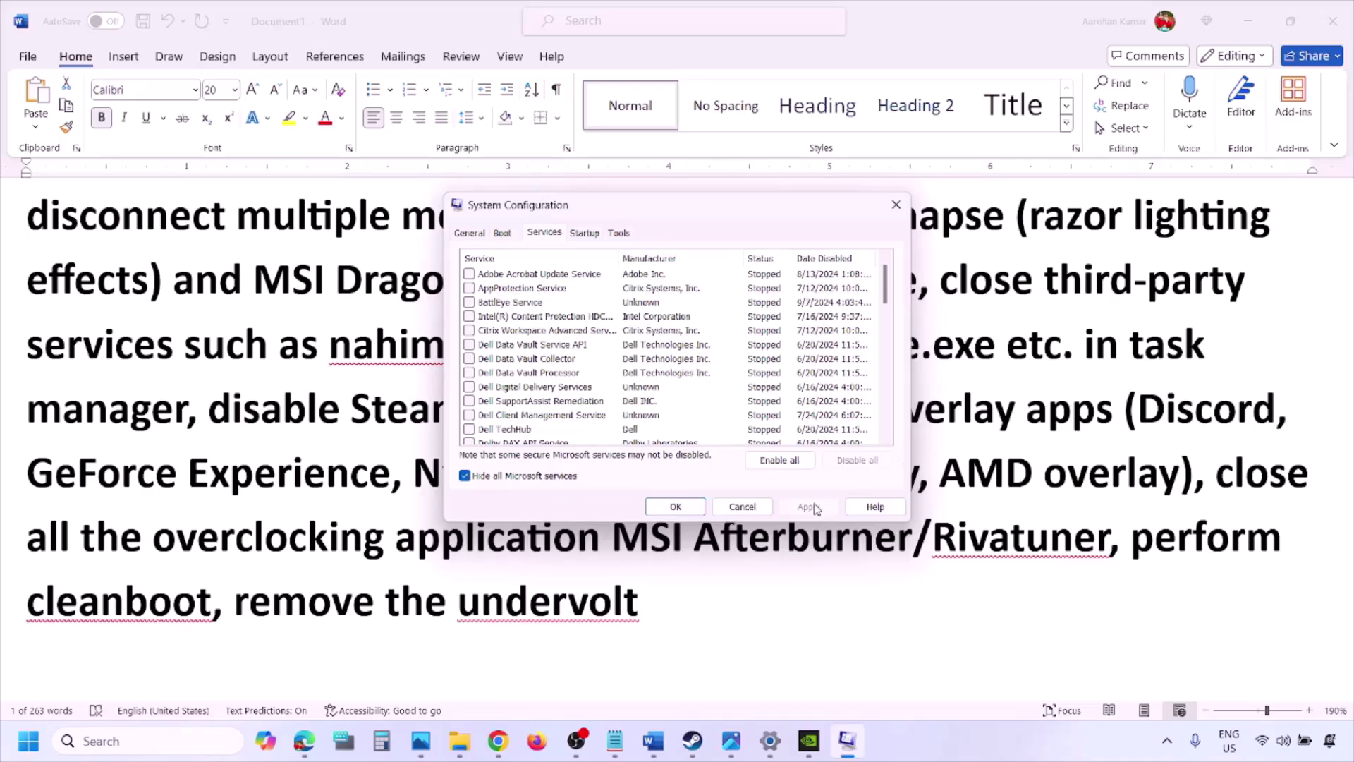
pyautogui.click(684, 505)
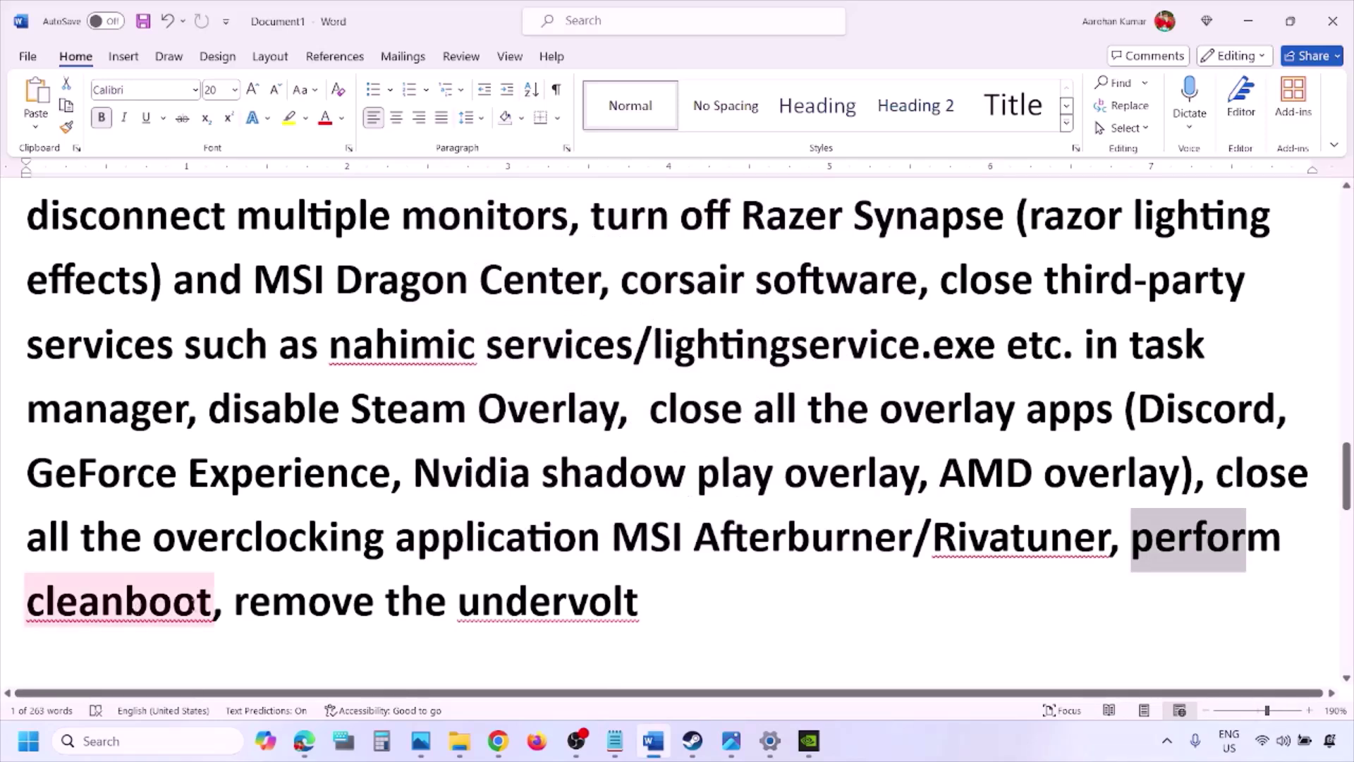
# Highlight "remove the undervolt" in Step 9, and go to Step 10 to highlight its title, "Increase the Virtual Memory"
pyautogui.moveTo(238, 608); pyautogui.dragTo(626, 594)
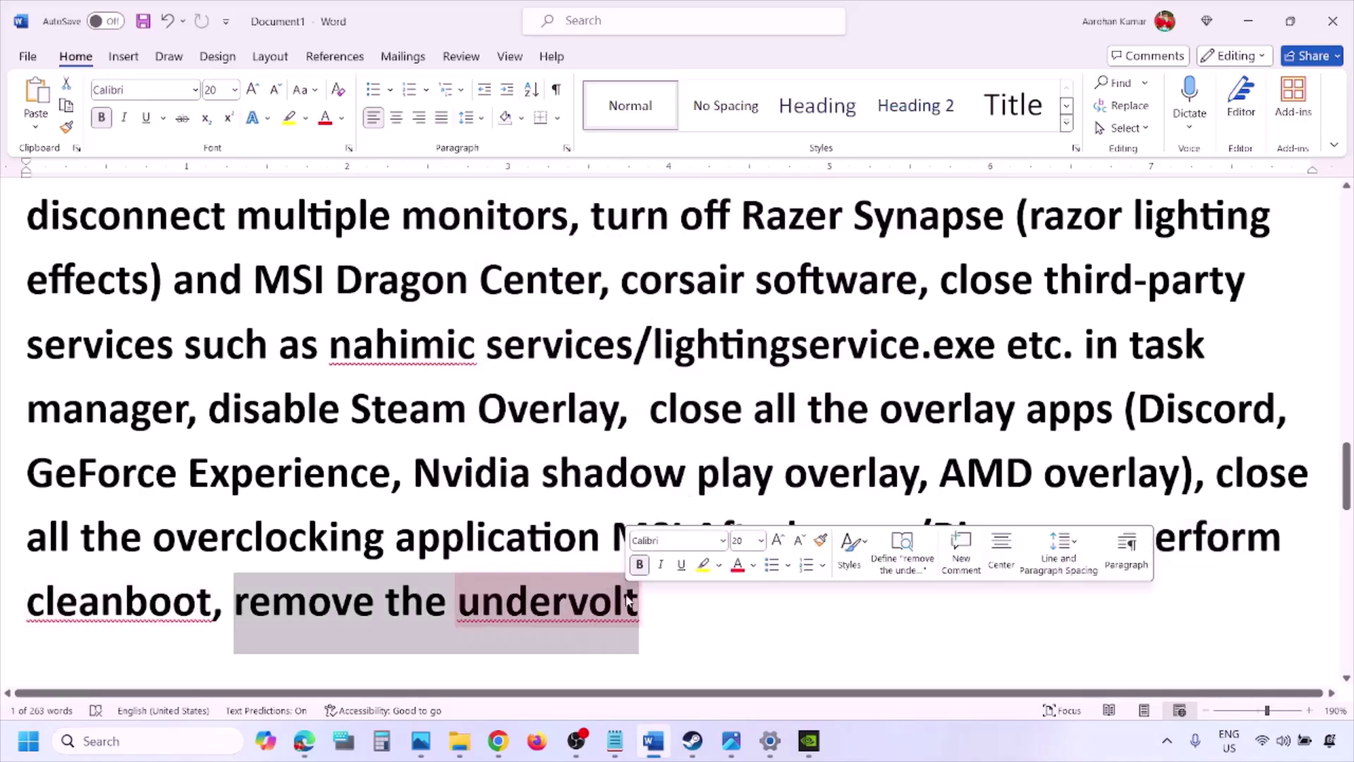
pyautogui.click(847, 601)
pyautogui.scroll(-5, 847, 601)
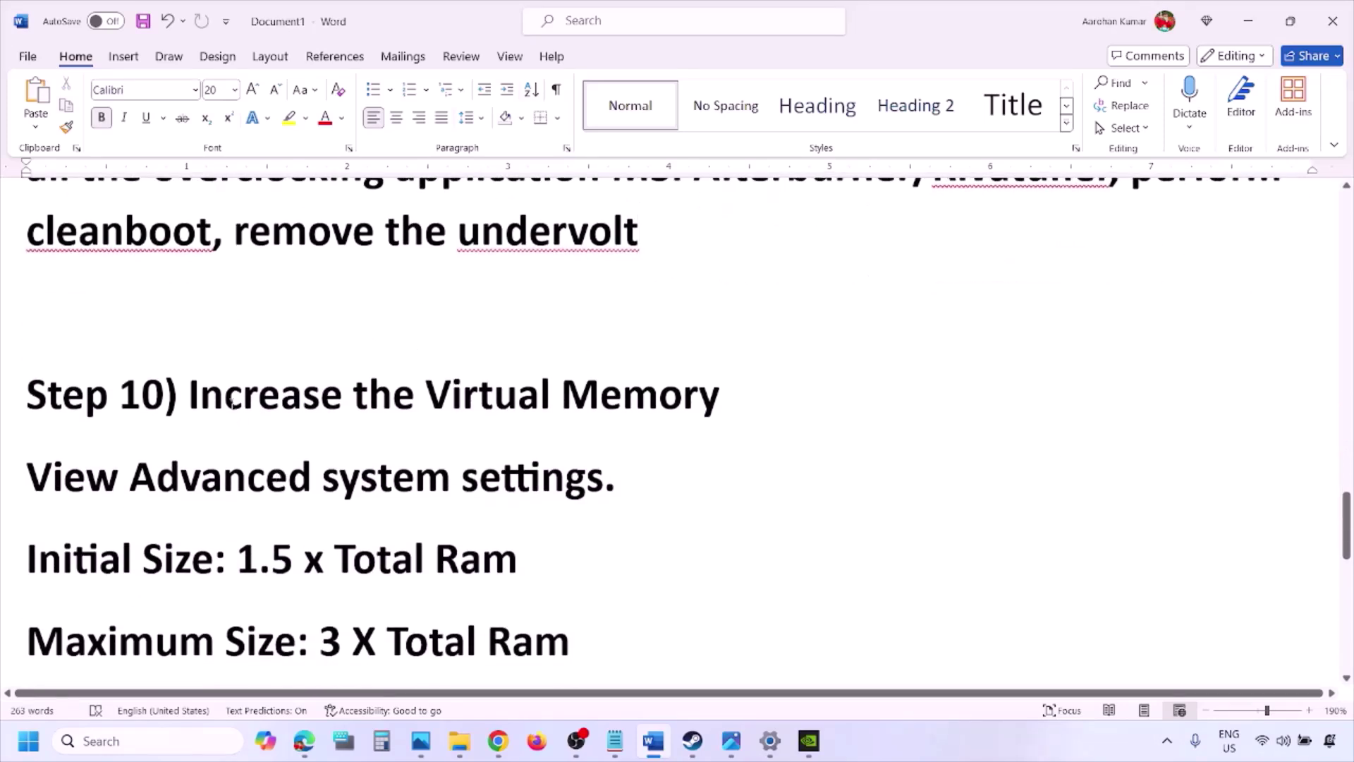
pyautogui.moveTo(229, 397); pyautogui.dragTo(723, 397)
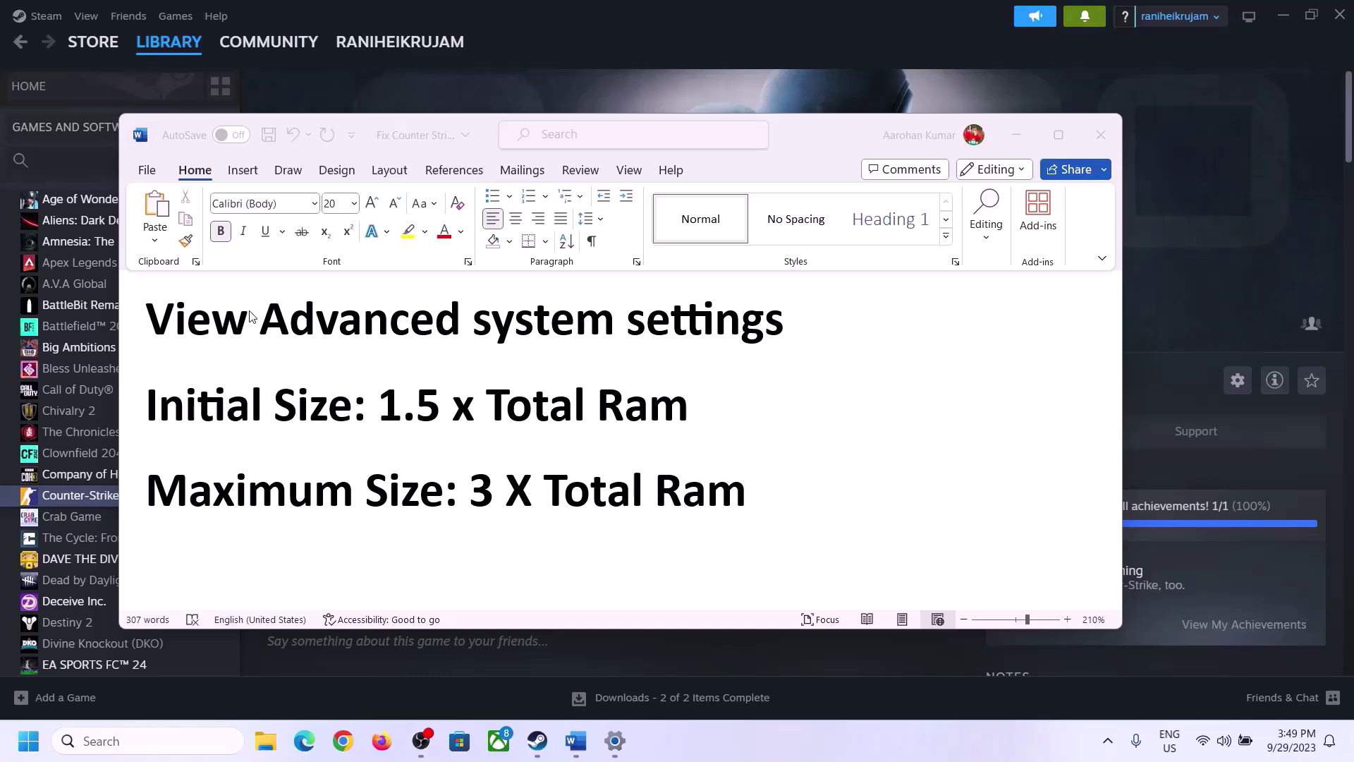
# Highlight "View Advanced system settings" in the document and find and open that item through Windows search
pyautogui.click(196, 328)
pyautogui.moveTo(196, 329); pyautogui.dragTo(728, 355)
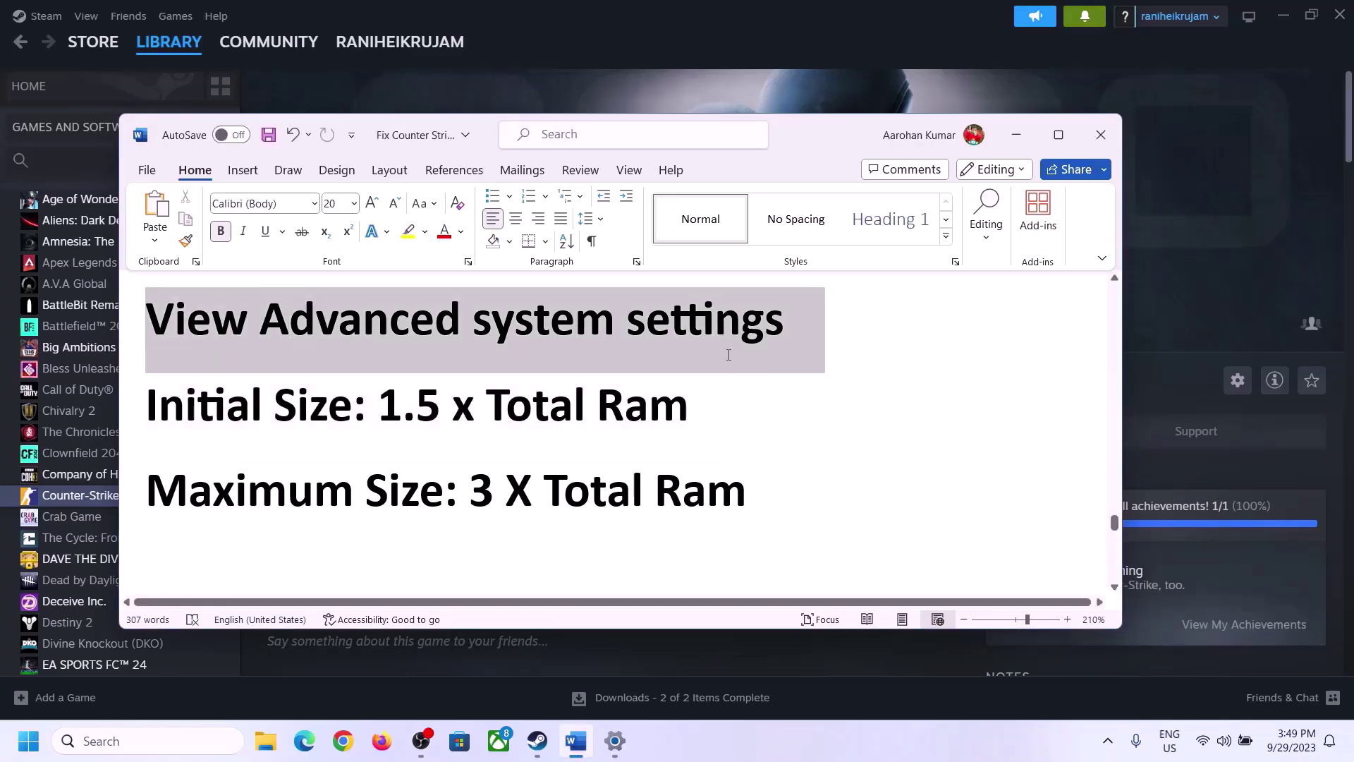
pyautogui.click(161, 739)
pyautogui.write('Advanced system settings')
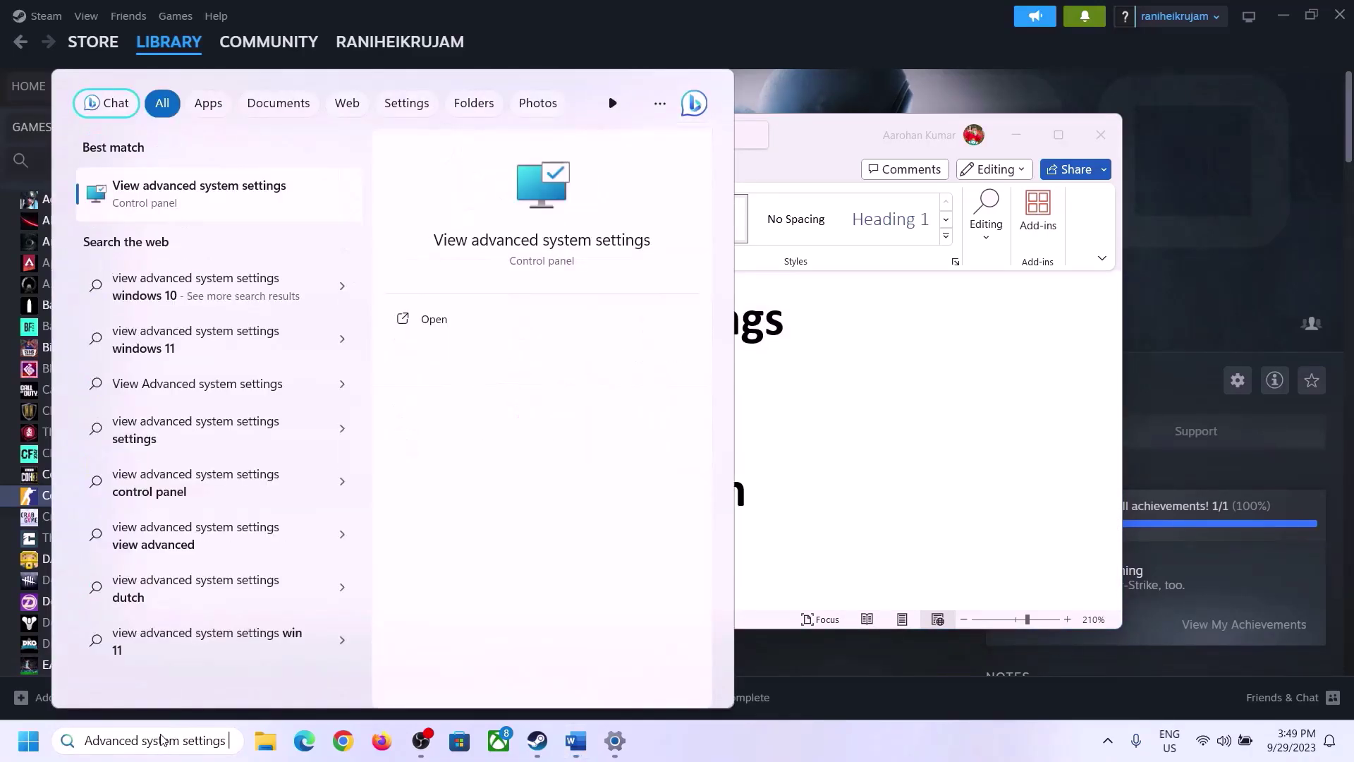
pyautogui.click(191, 204)
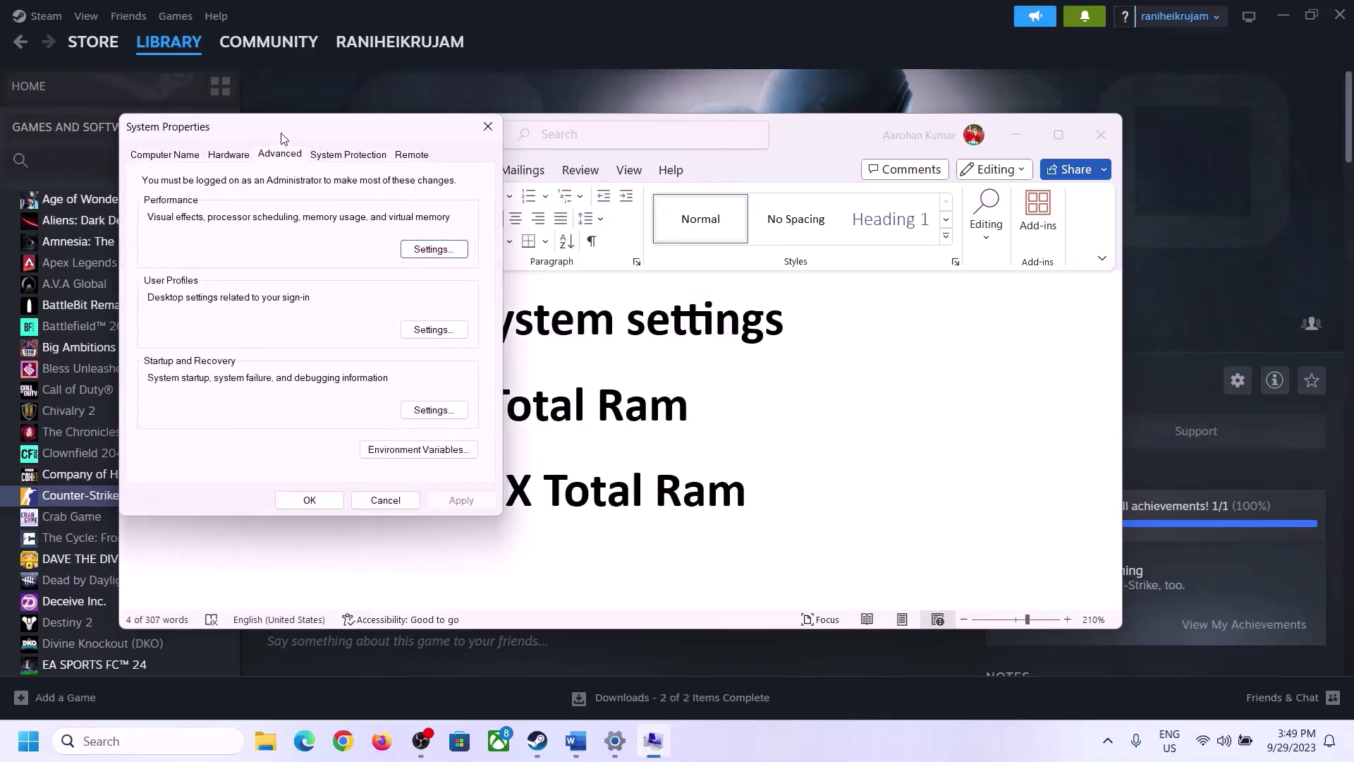
# Open the Virtual Memory settings from Performance Options, turn off automatic paging file management, and choose a custom size for drive C:
pyautogui.moveTo(281, 138); pyautogui.dragTo(605, 246)
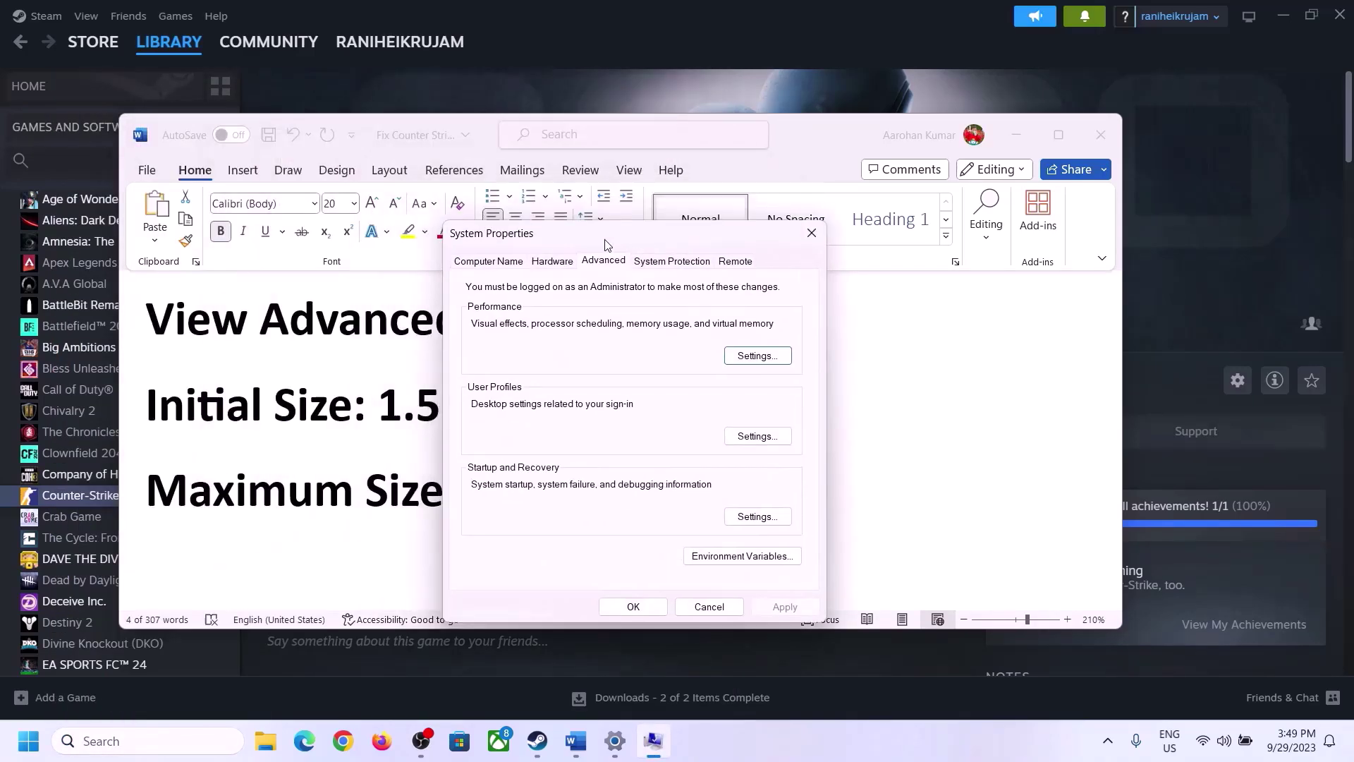
pyautogui.click(757, 356)
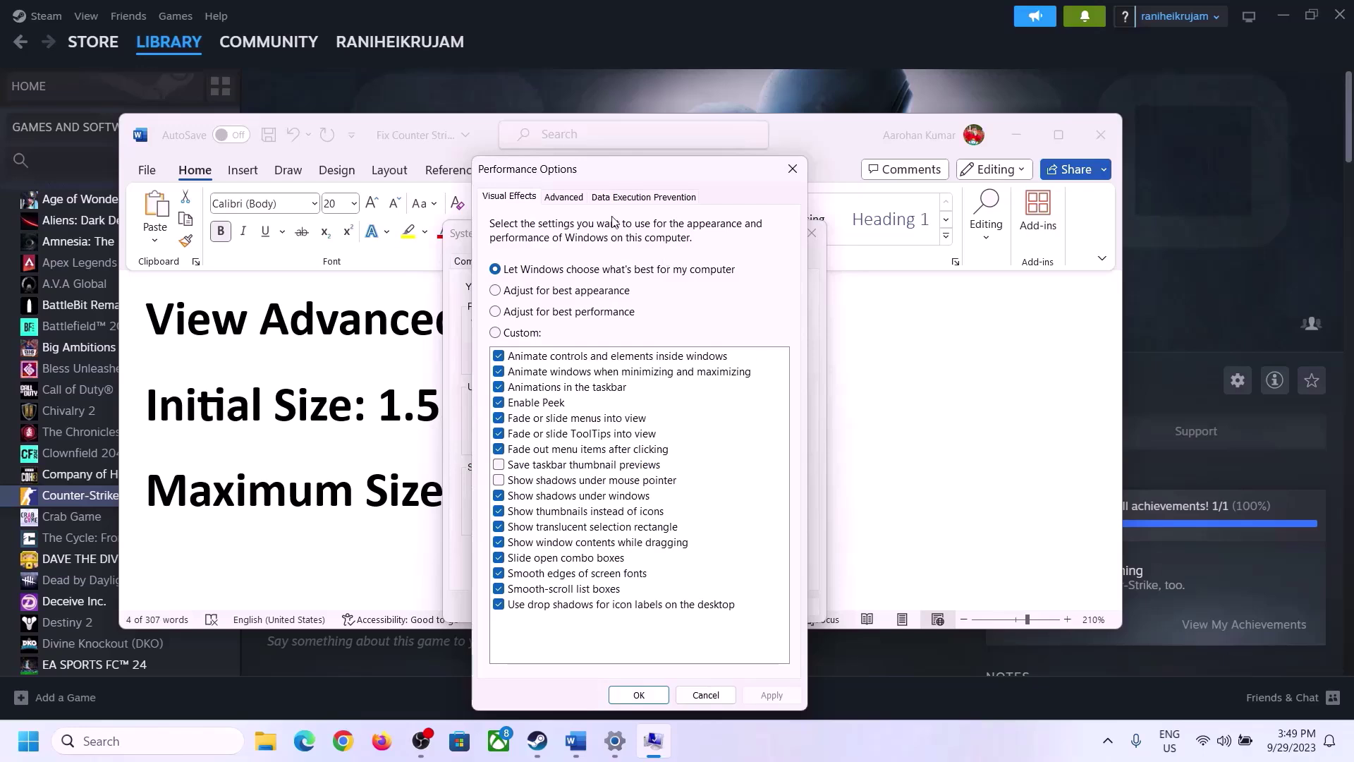
pyautogui.click(571, 201)
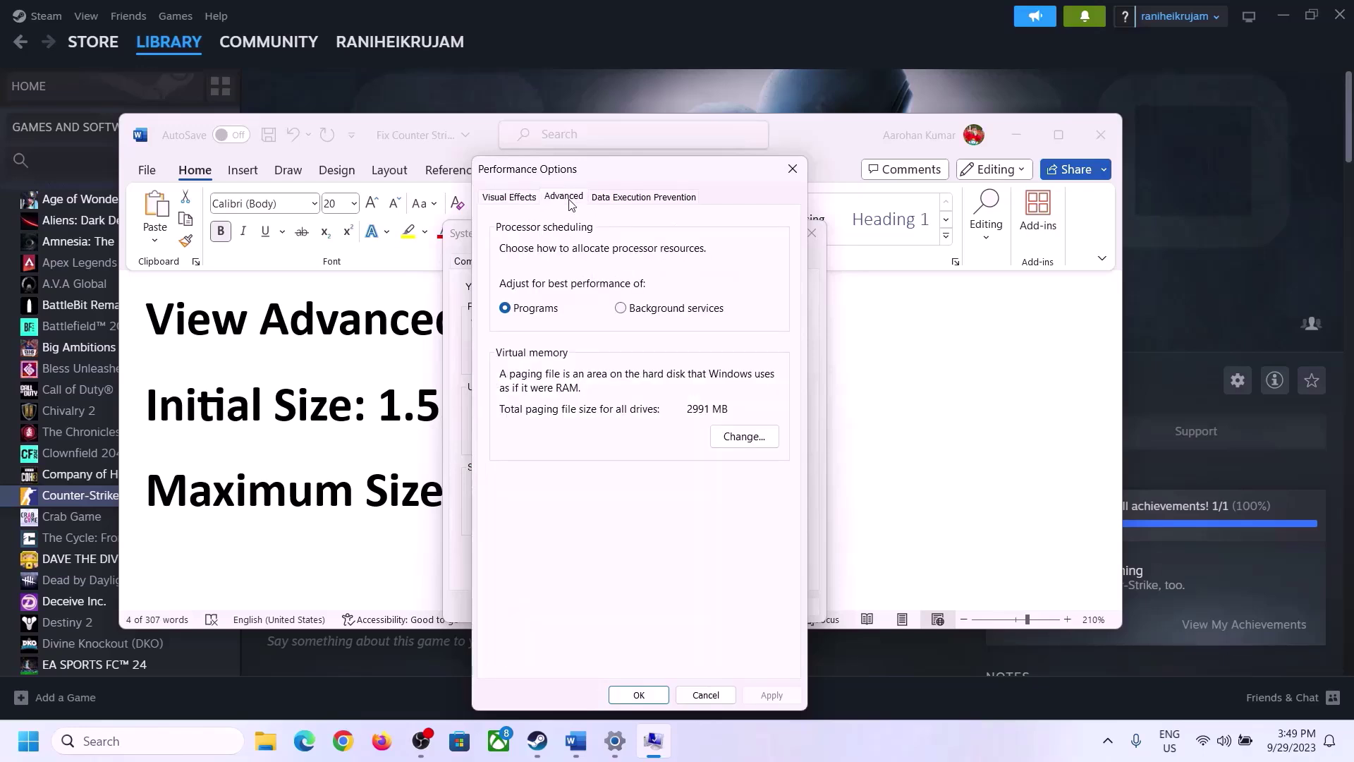
pyautogui.click(749, 436)
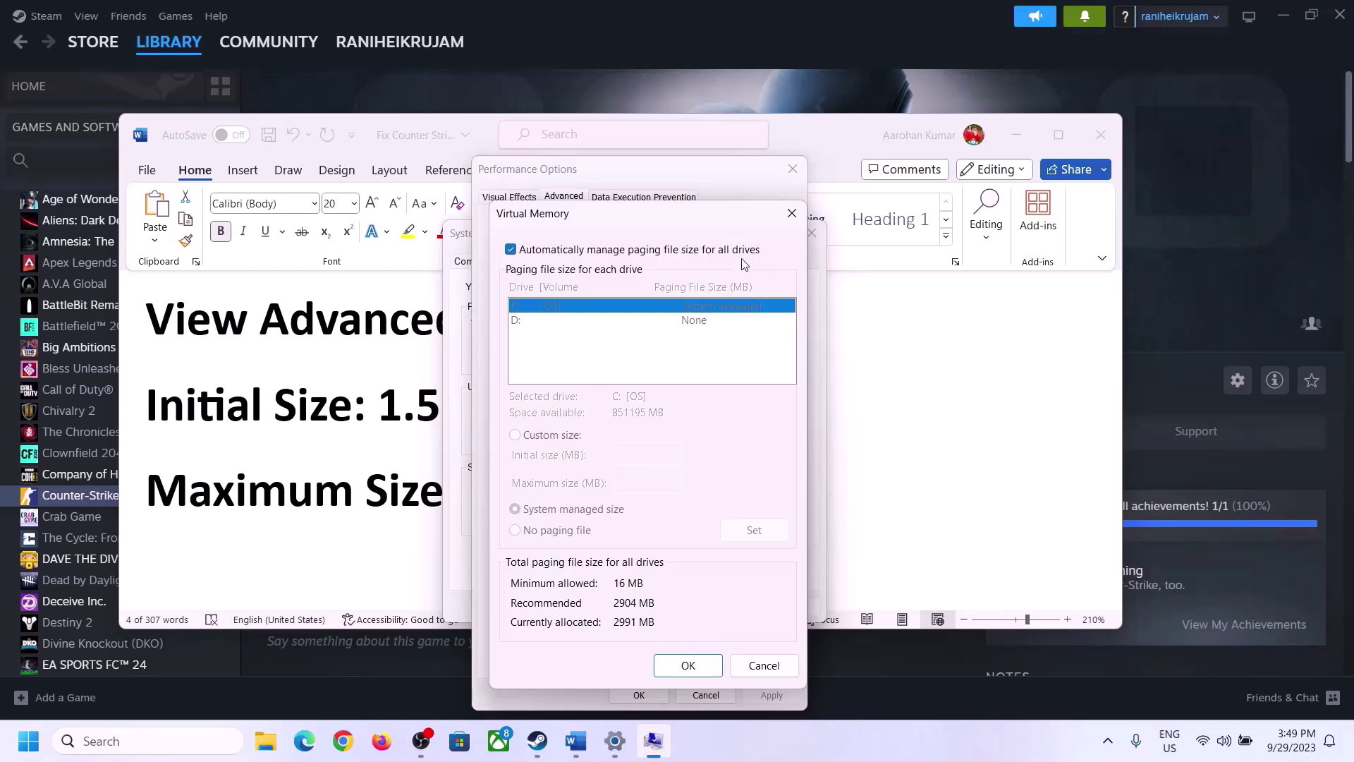
pyautogui.click(511, 250)
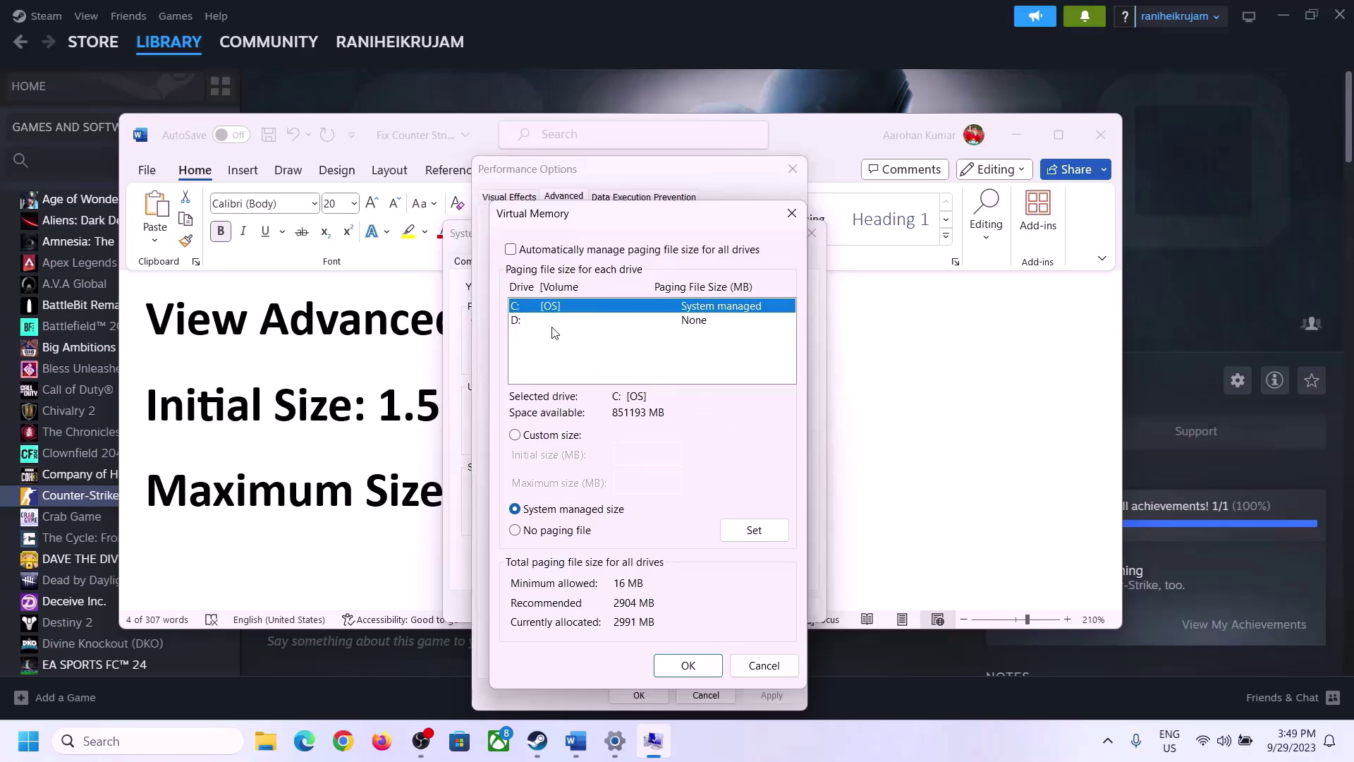
pyautogui.click(516, 435)
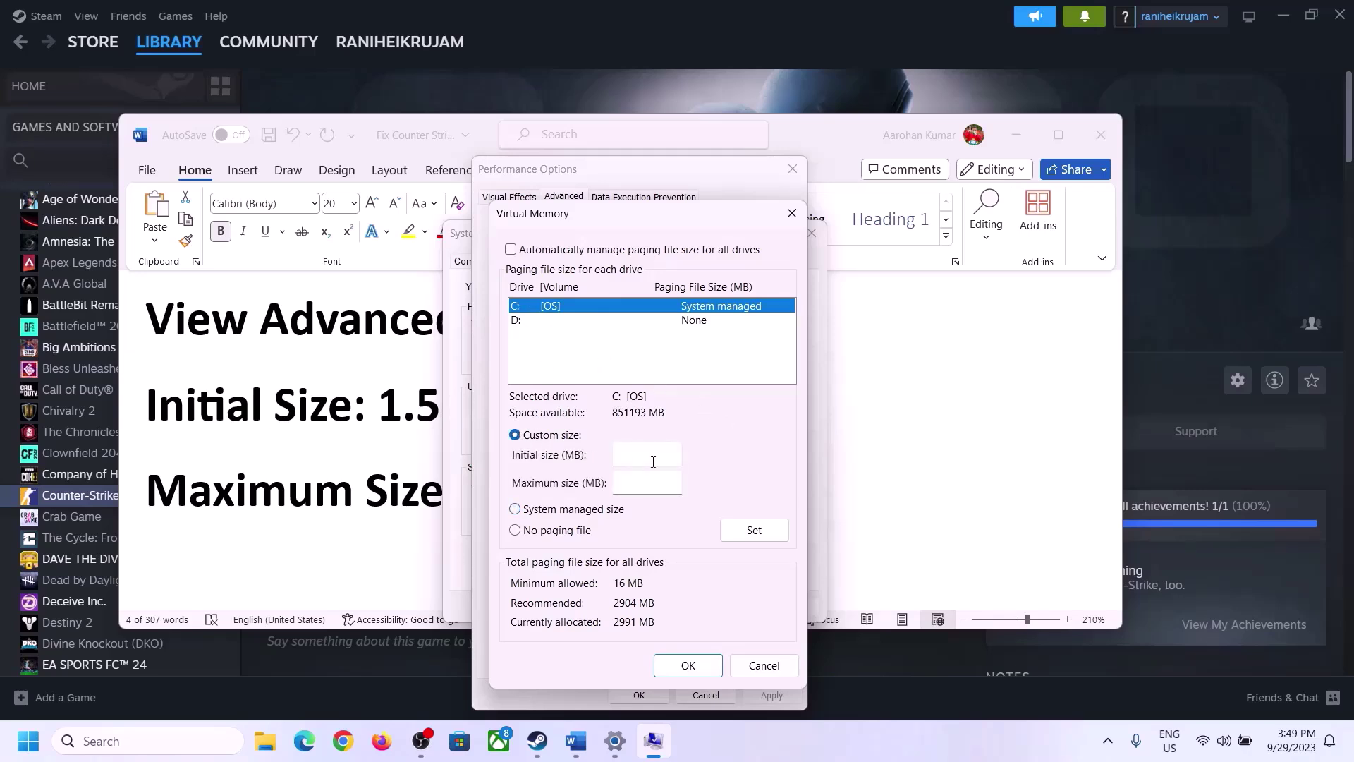
# Highlight "1.5 x Total Ram" in the document, and highlight the installed RAM amount on the System About page in Settings
pyautogui.click(386, 415)
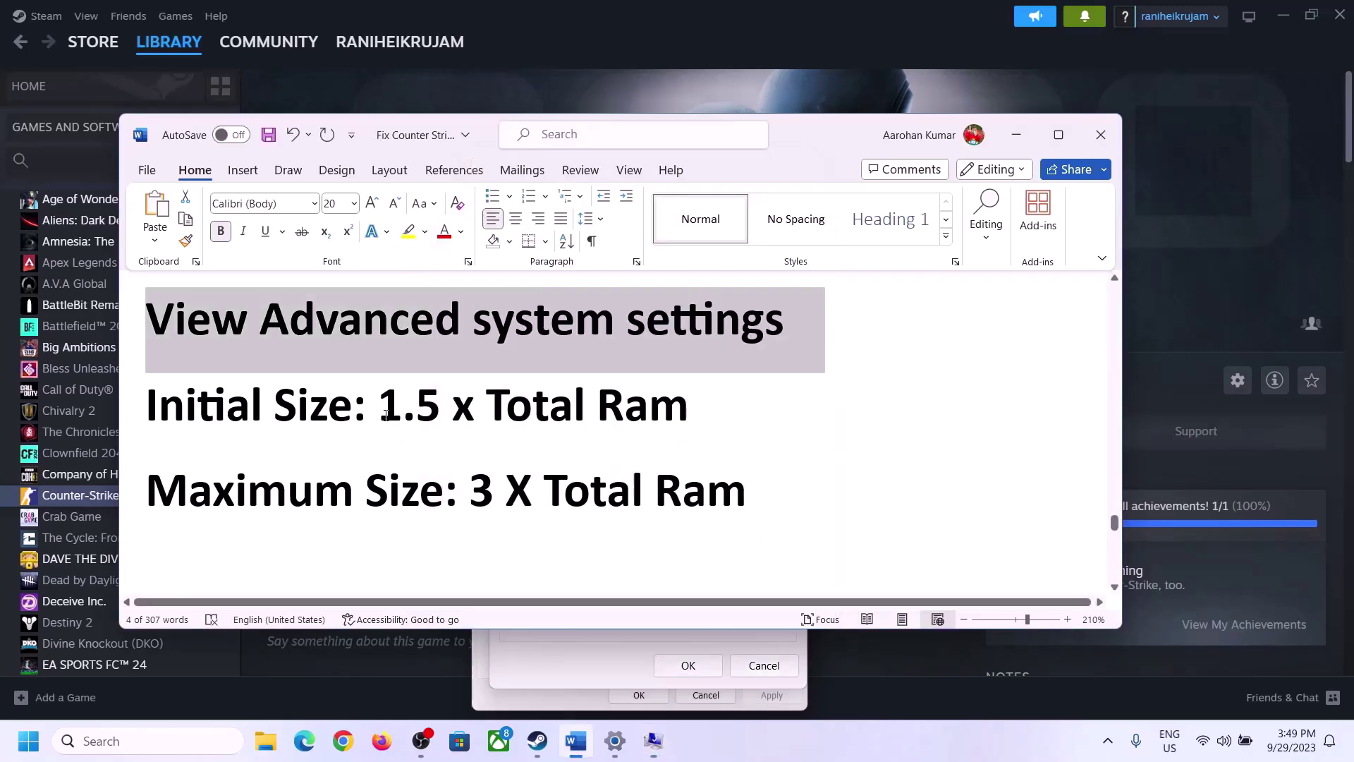
pyautogui.moveTo(387, 404); pyautogui.dragTo(626, 421)
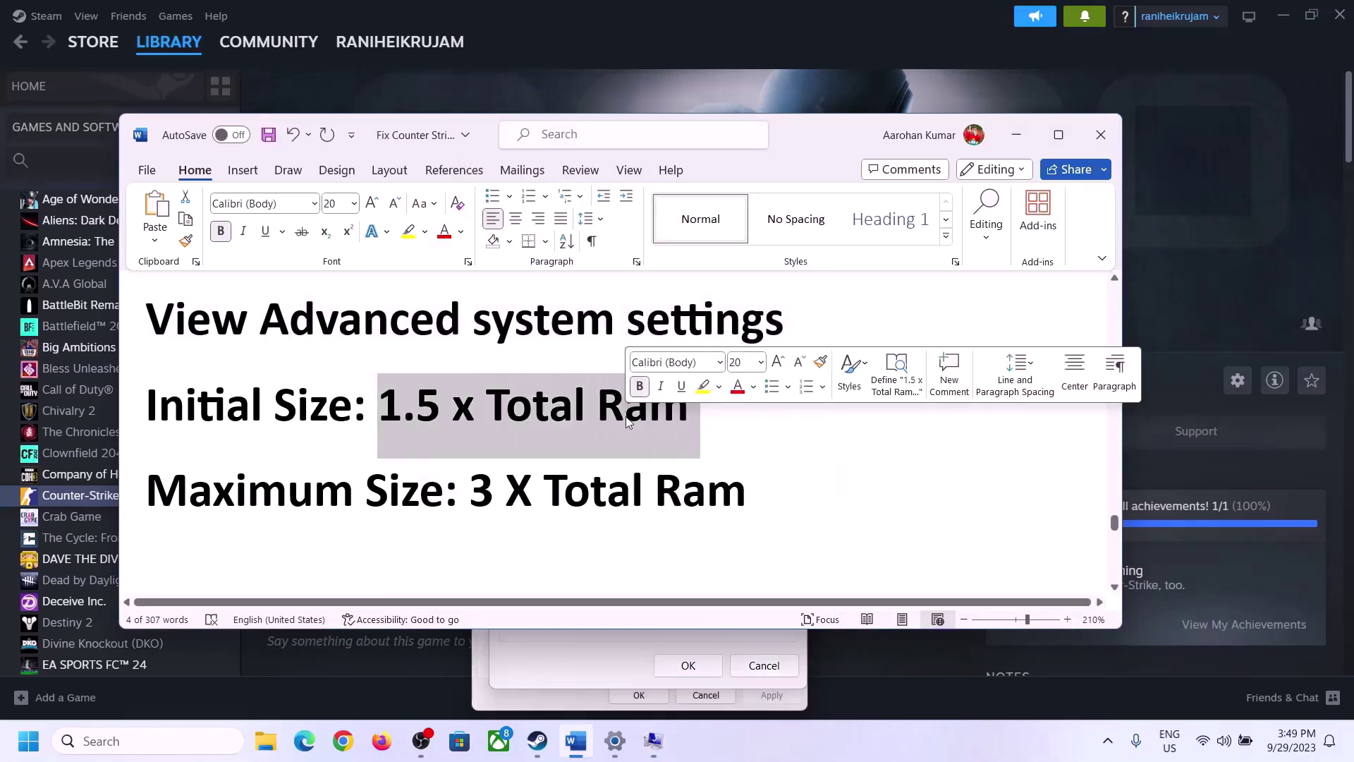
pyautogui.click(615, 742)
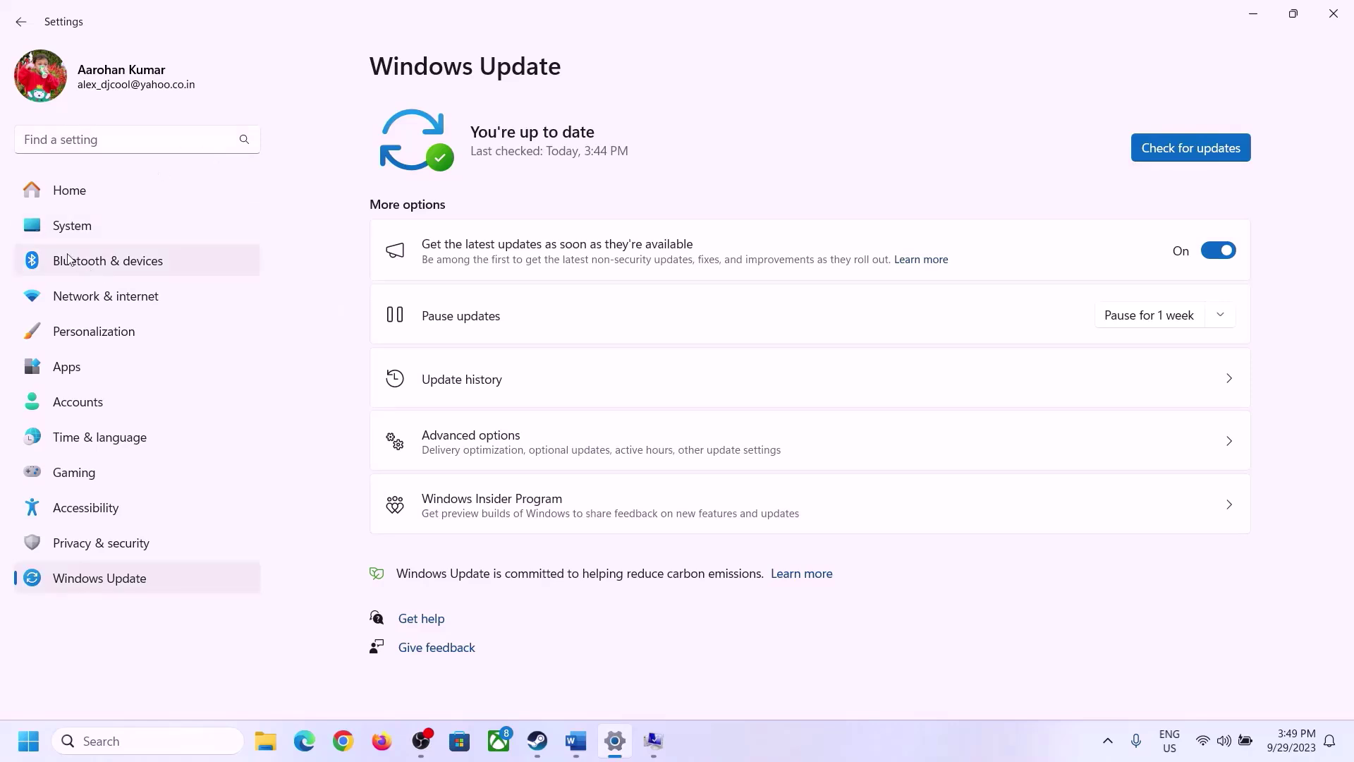
pyautogui.click(74, 226)
pyautogui.scroll(-8, 498, 547)
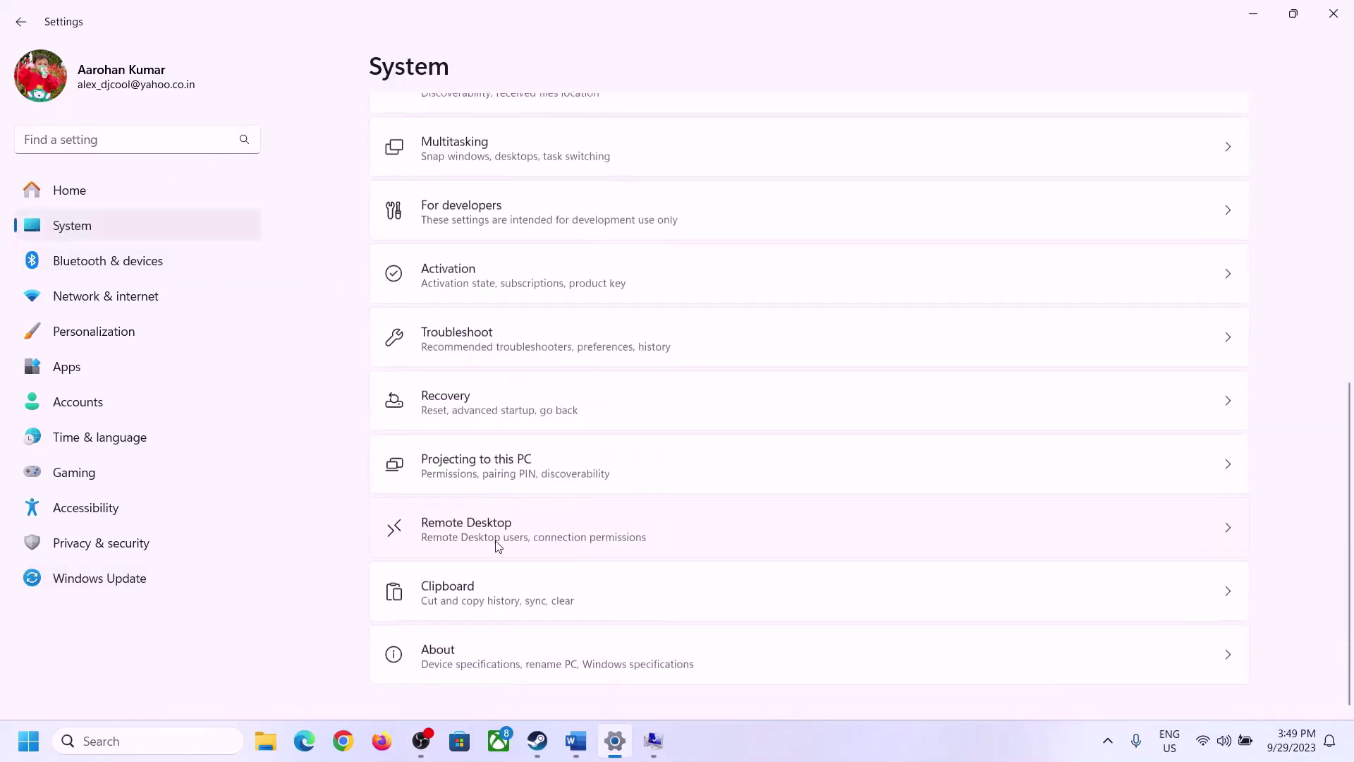
pyautogui.click(444, 663)
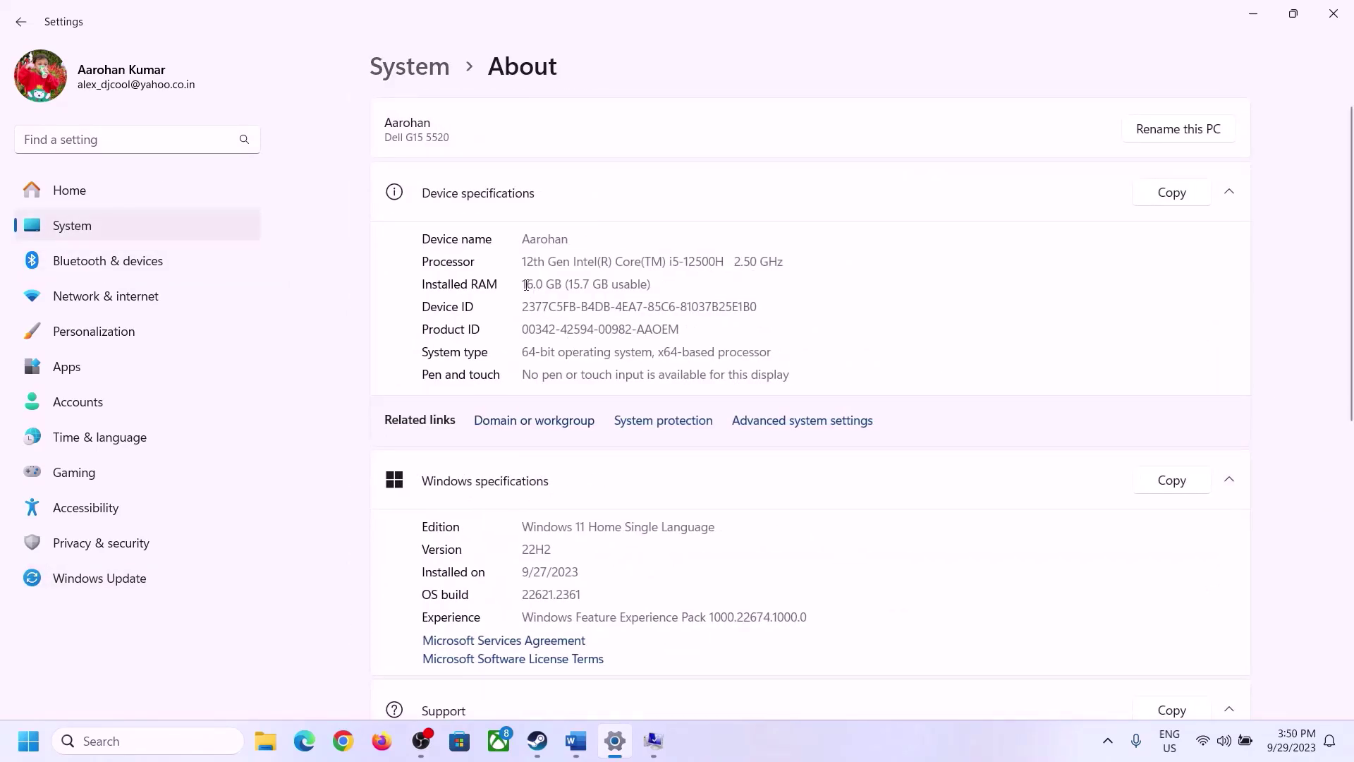
pyautogui.moveTo(536, 282); pyautogui.dragTo(515, 283)
pyautogui.click(544, 286)
pyautogui.moveTo(539, 282); pyautogui.dragTo(517, 276)
# Run "calc" to open Calculator and place it beside the Virtual Memory dialog, with the document's size formulas in view
pyautogui.click(648, 742)
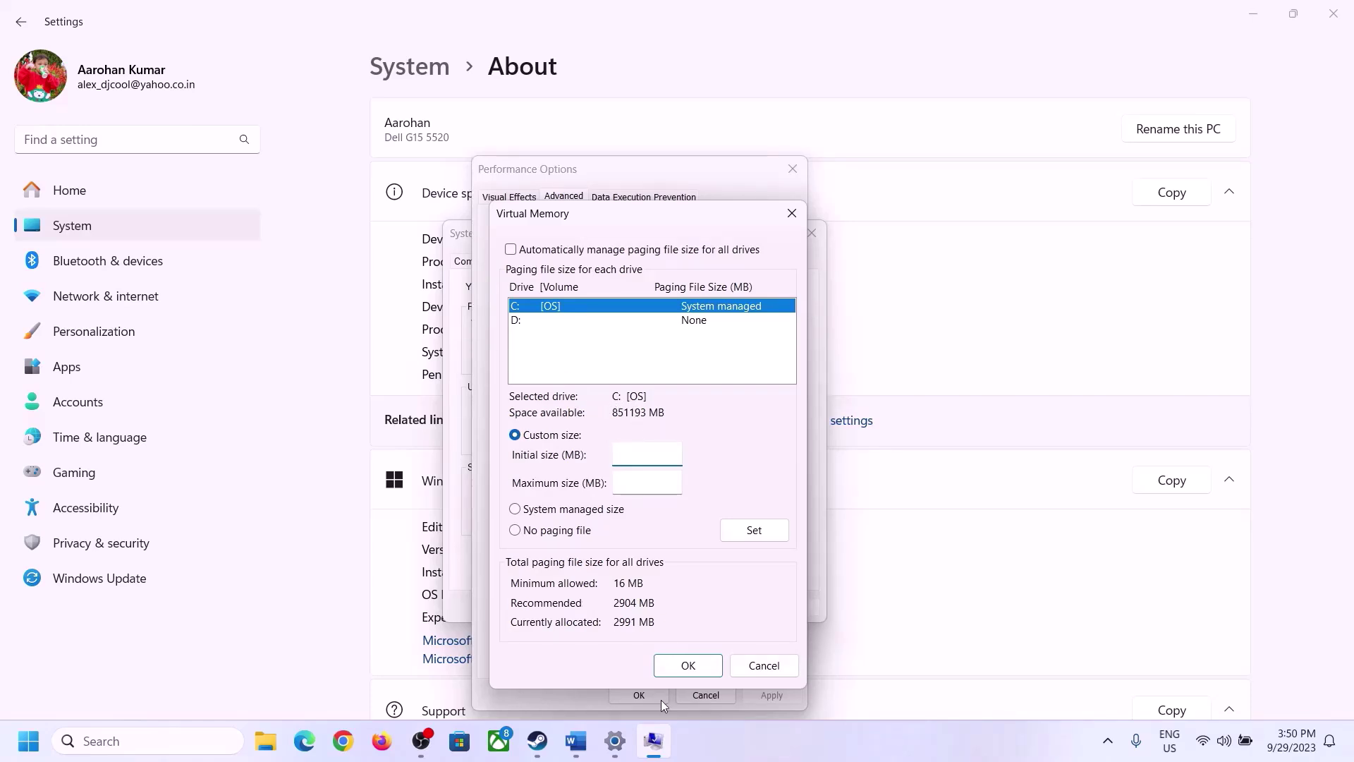
pyautogui.moveTo(615, 741)
pyautogui.moveTo(611, 653)
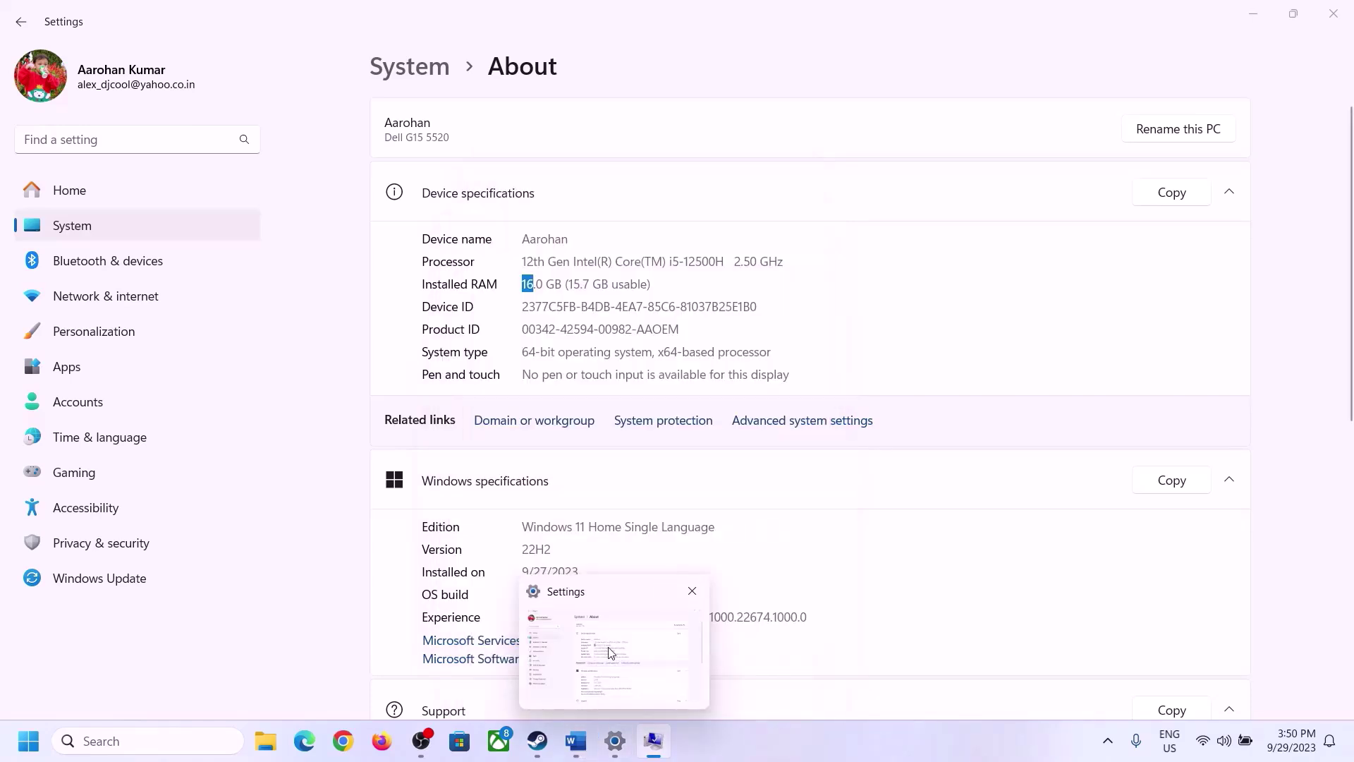
pyautogui.write('c')
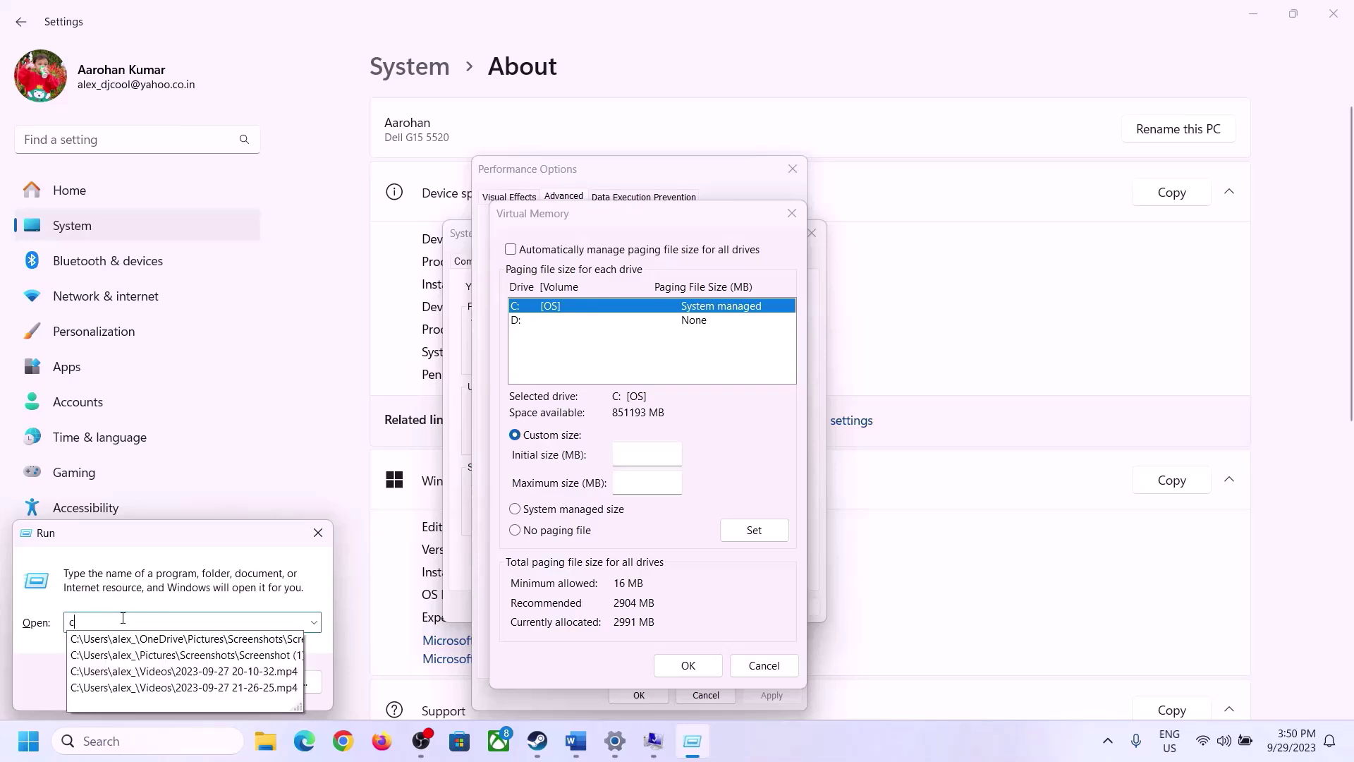
pyautogui.write('alc')
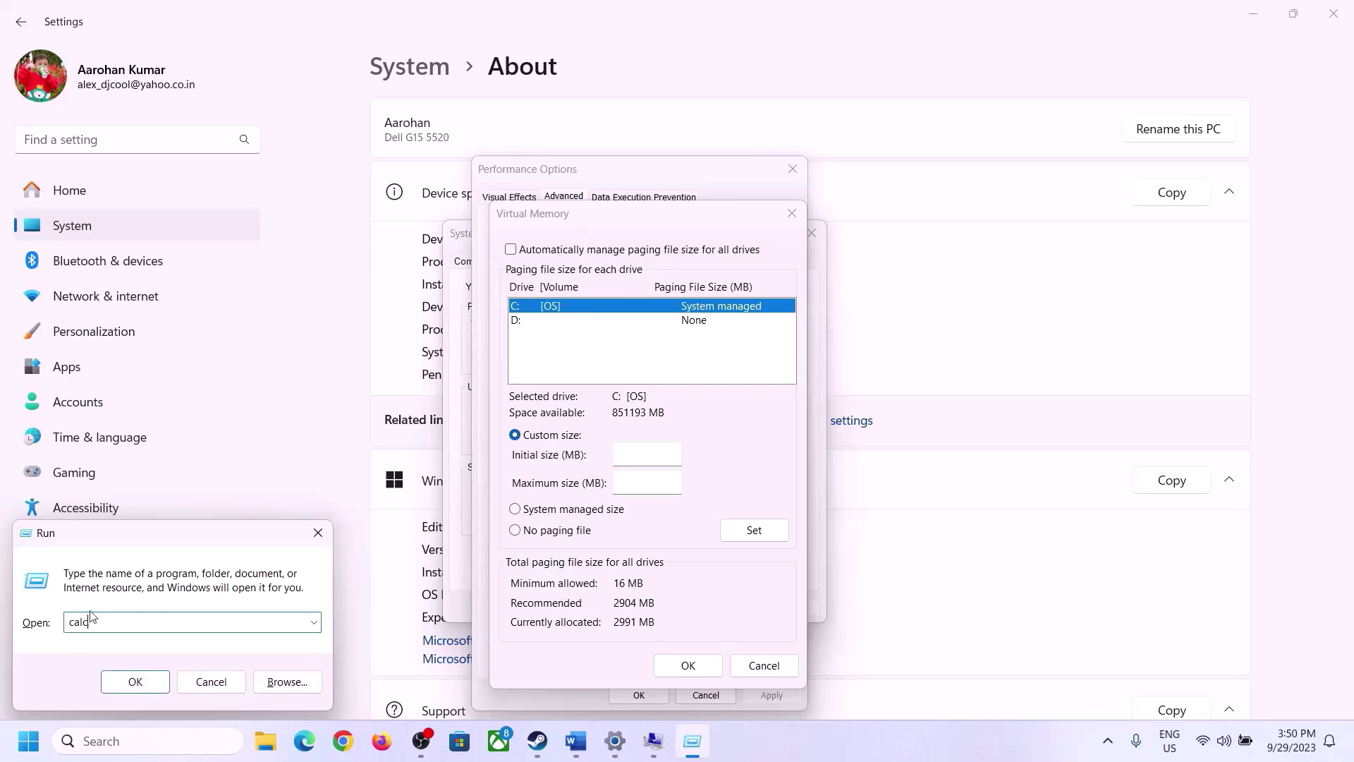
pyautogui.click(132, 684)
pyautogui.moveTo(174, 25); pyautogui.dragTo(993, 232)
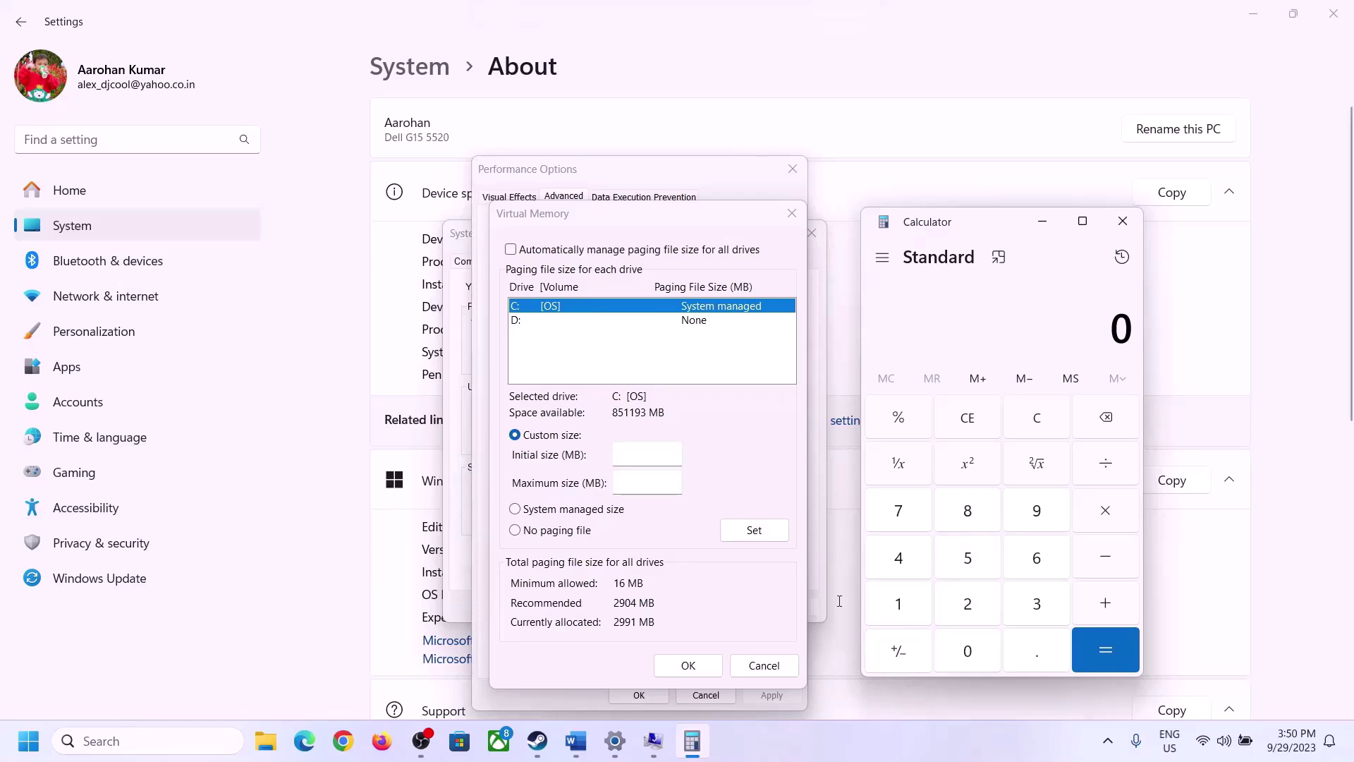
pyautogui.click(575, 741)
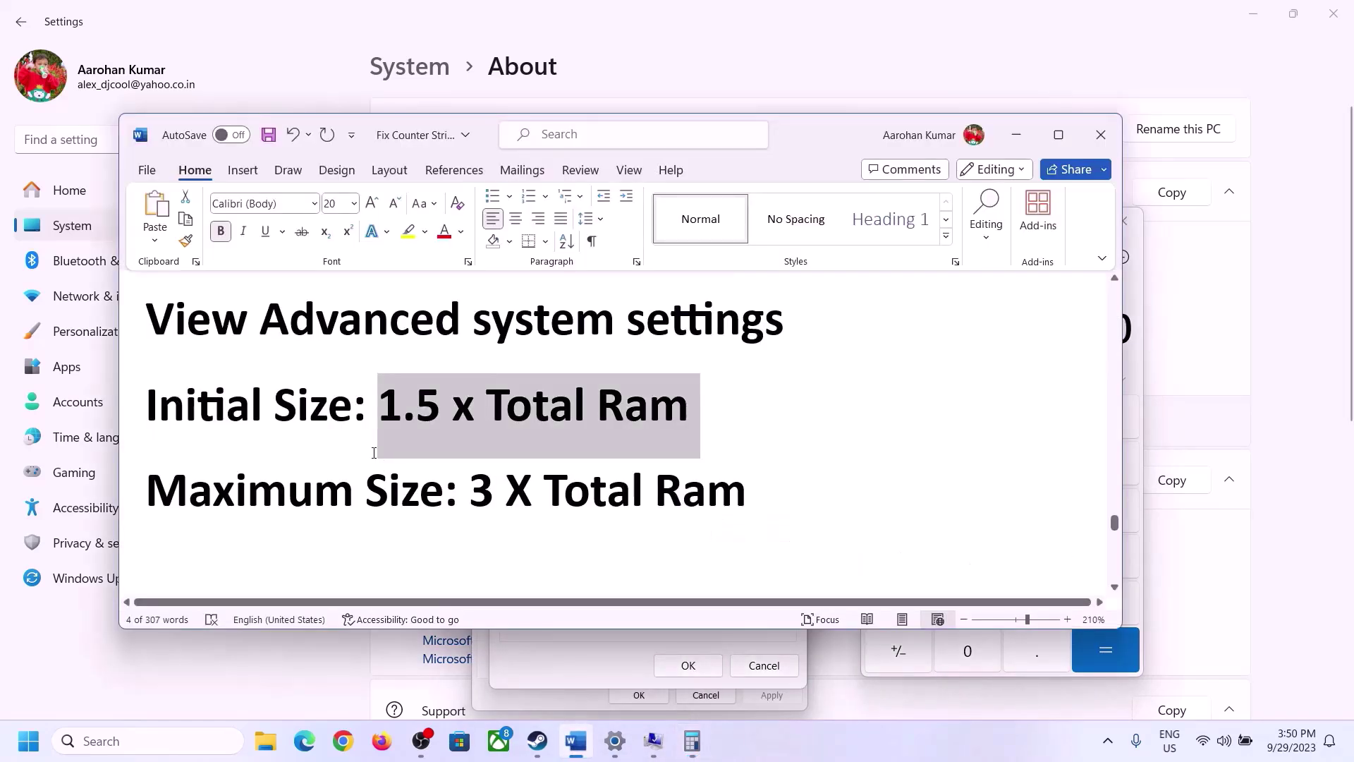
pyautogui.click(698, 744)
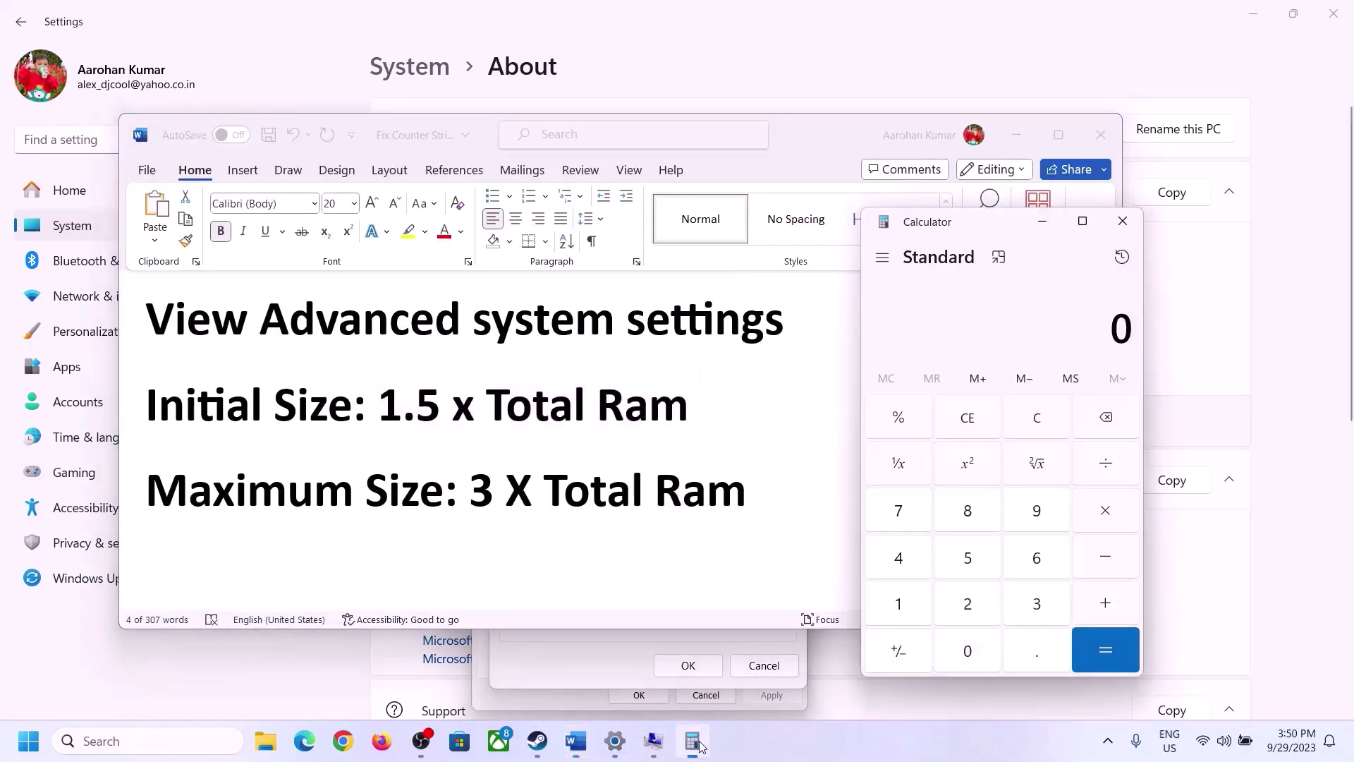
pyautogui.click(900, 607)
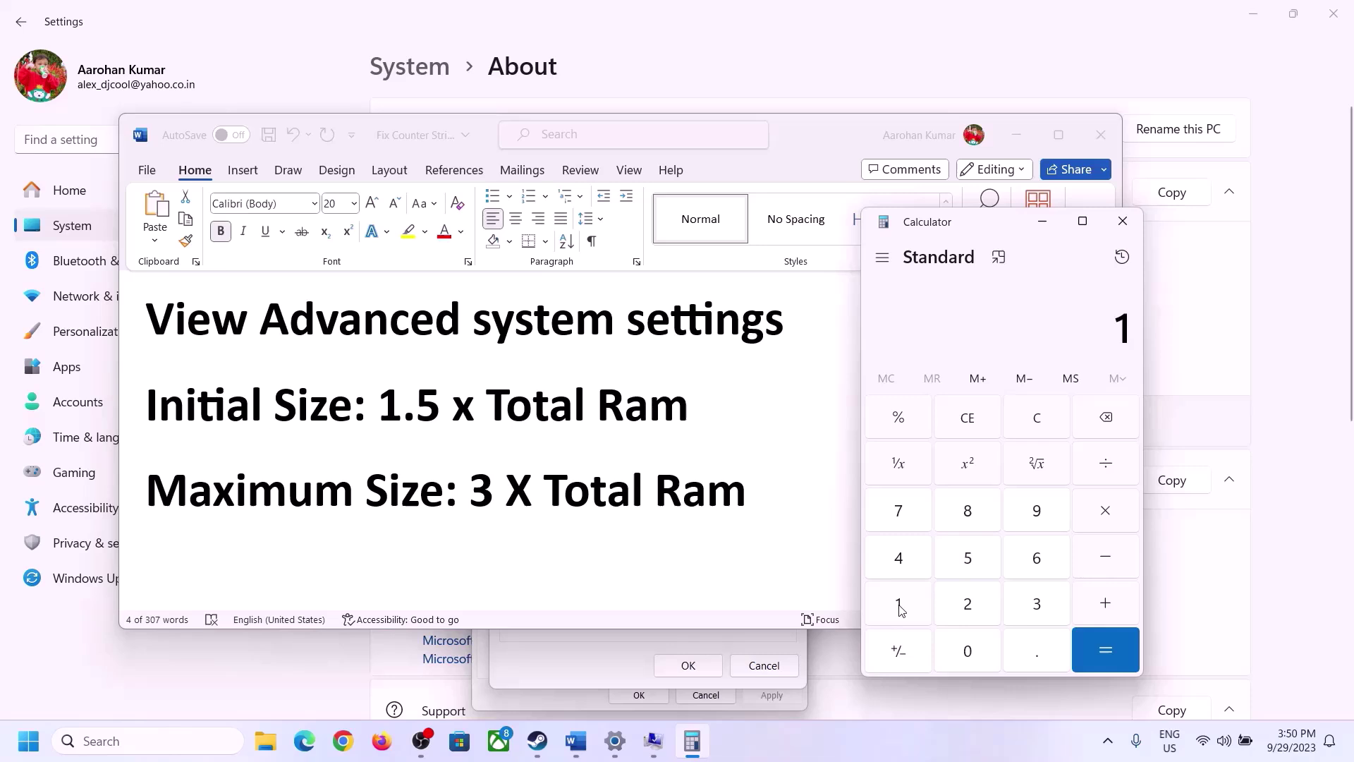
pyautogui.click(1032, 564)
pyautogui.click(1040, 429)
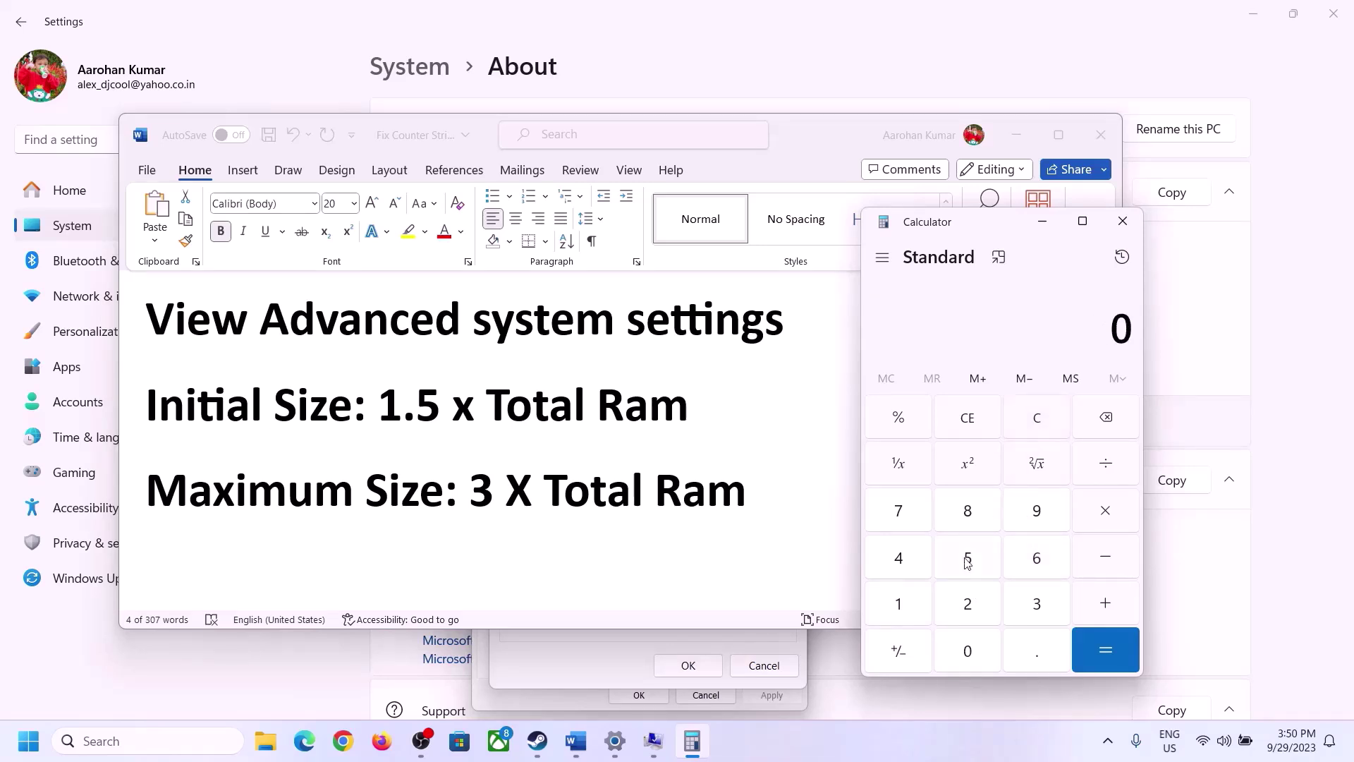
# Convert the installed RAM to megabytes in Calculator by multiplying 16 by 1024
pyautogui.click(909, 605)
pyautogui.click(1016, 565)
pyautogui.click(1104, 523)
pyautogui.click(898, 608)
pyautogui.click(970, 660)
pyautogui.click(970, 610)
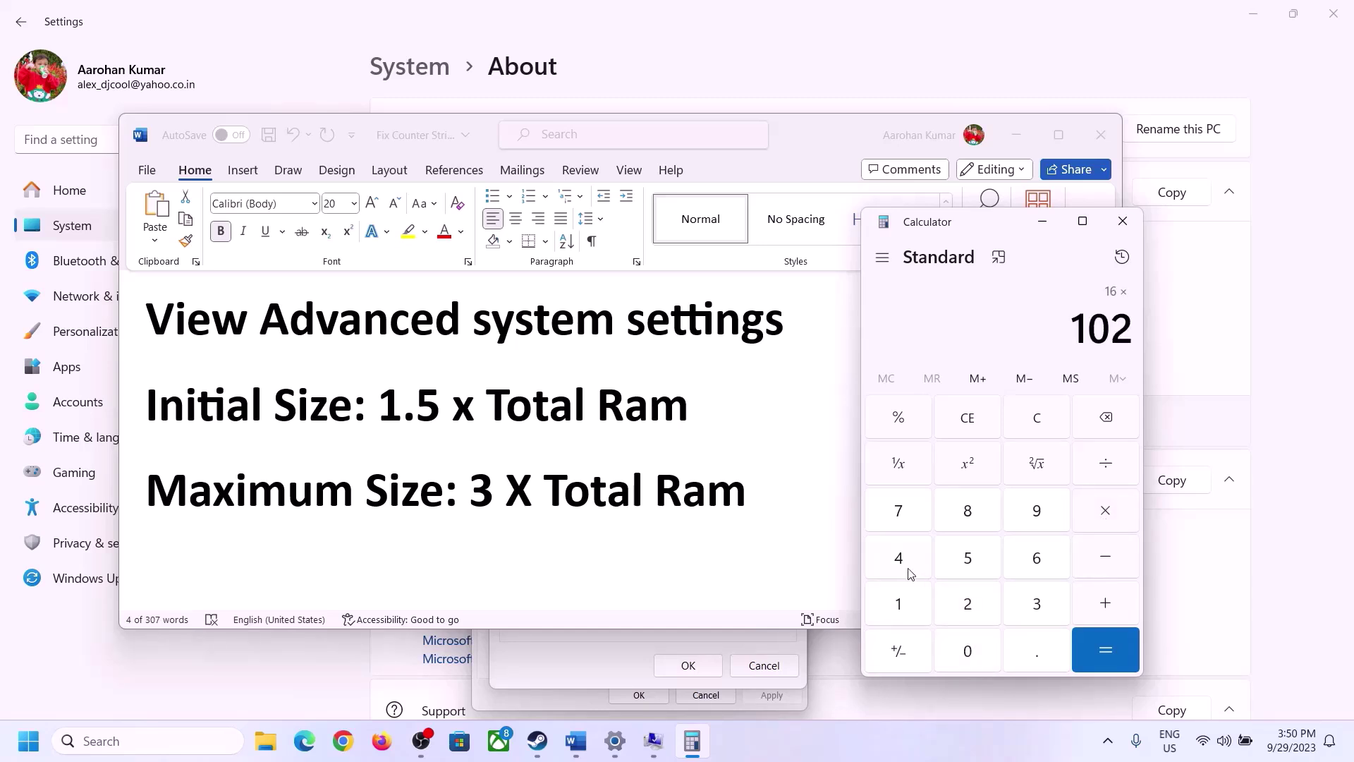
pyautogui.click(909, 568)
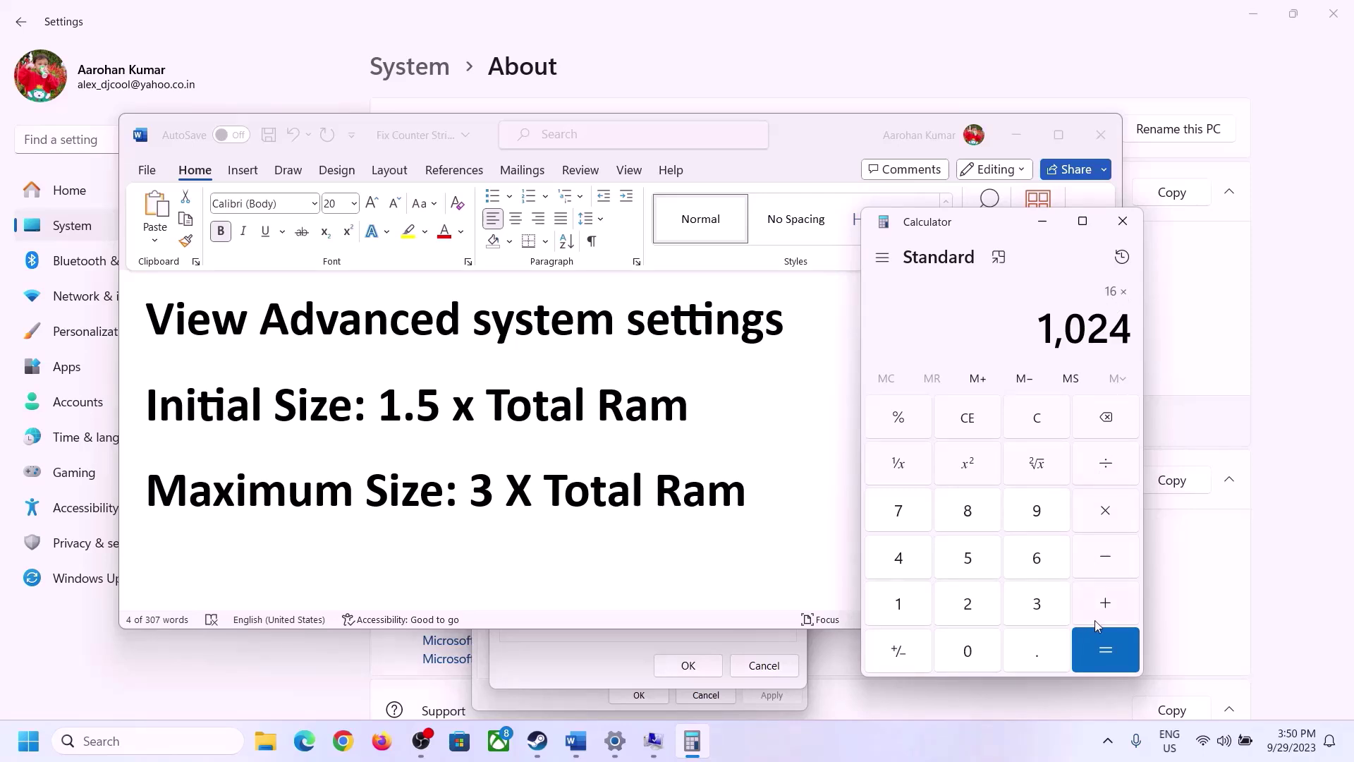
pyautogui.click(1104, 645)
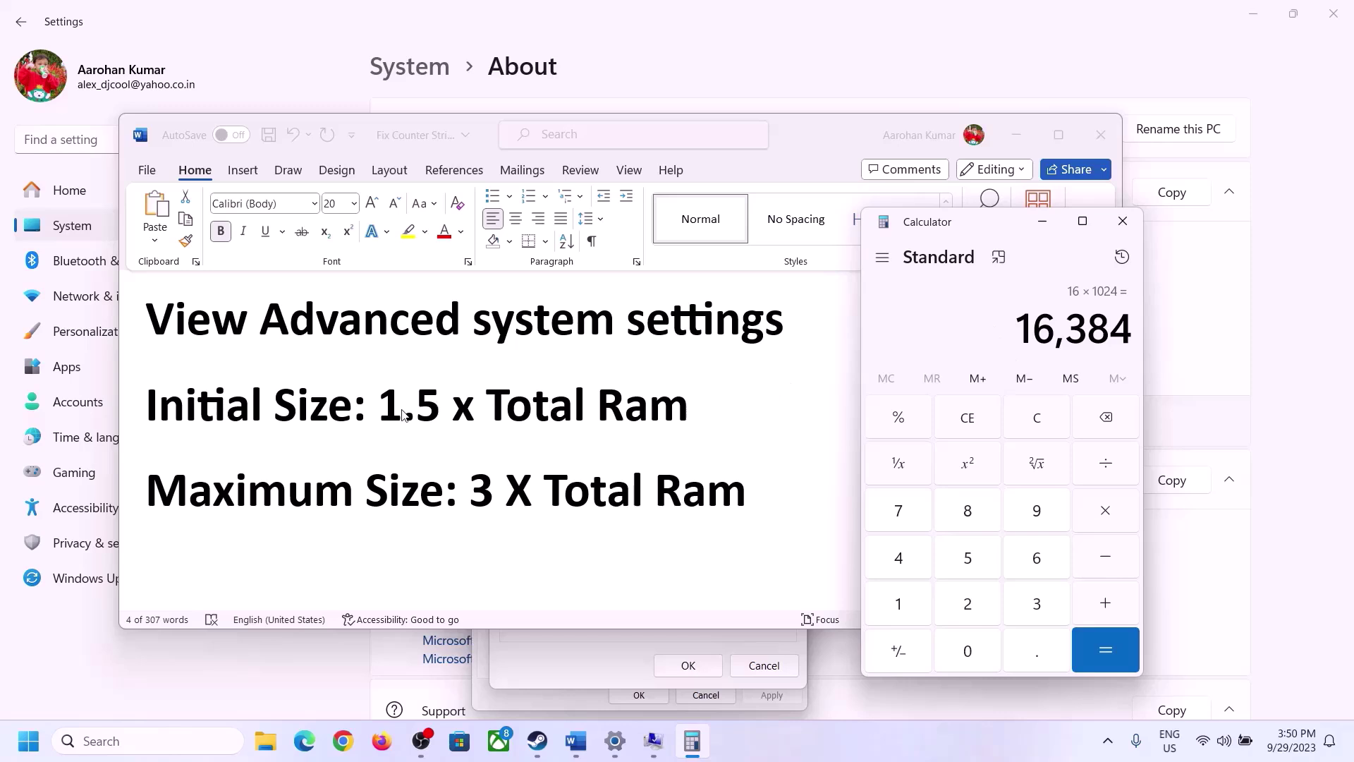
# Multiply the RAM amount in megabytes by 1.5 to work out the initial paging file size
pyautogui.click(1107, 516)
pyautogui.click(918, 608)
pyautogui.click(1034, 659)
pyautogui.click(968, 559)
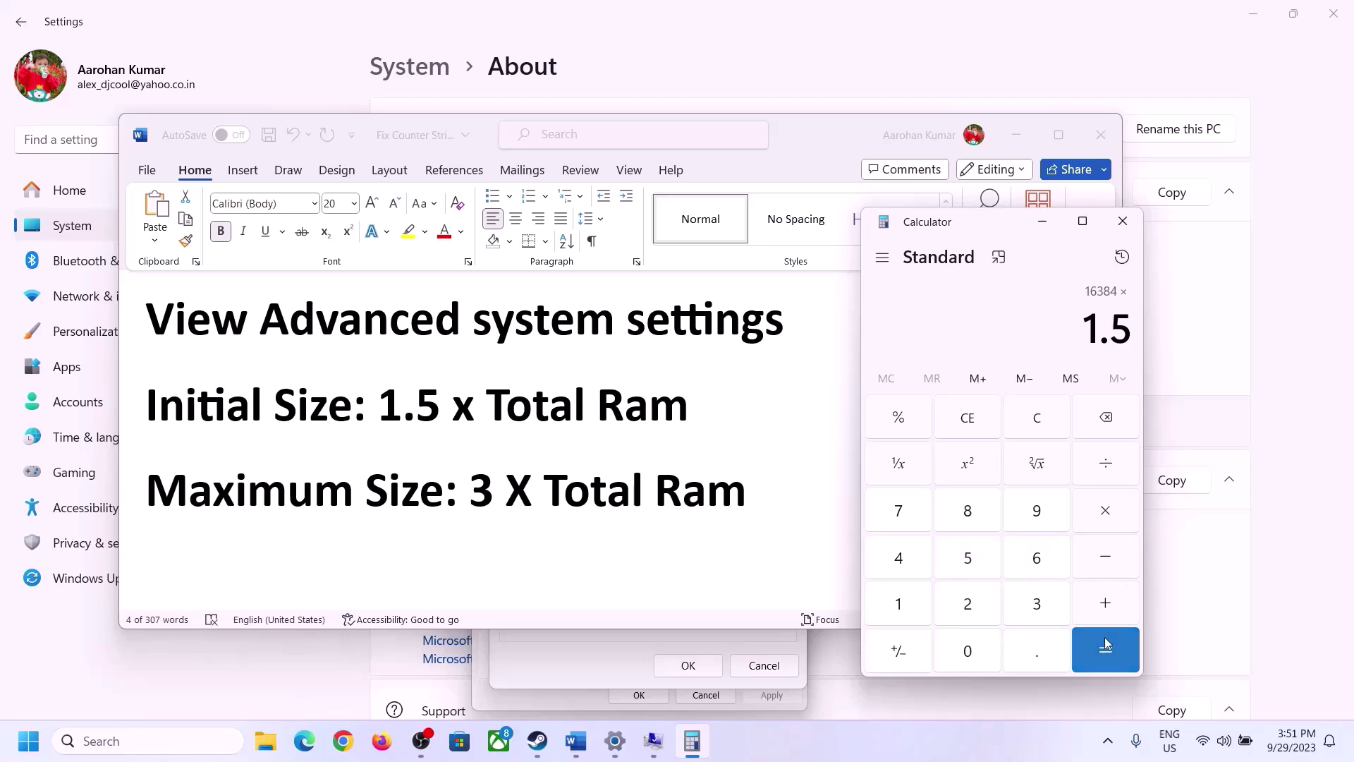
pyautogui.click(1105, 647)
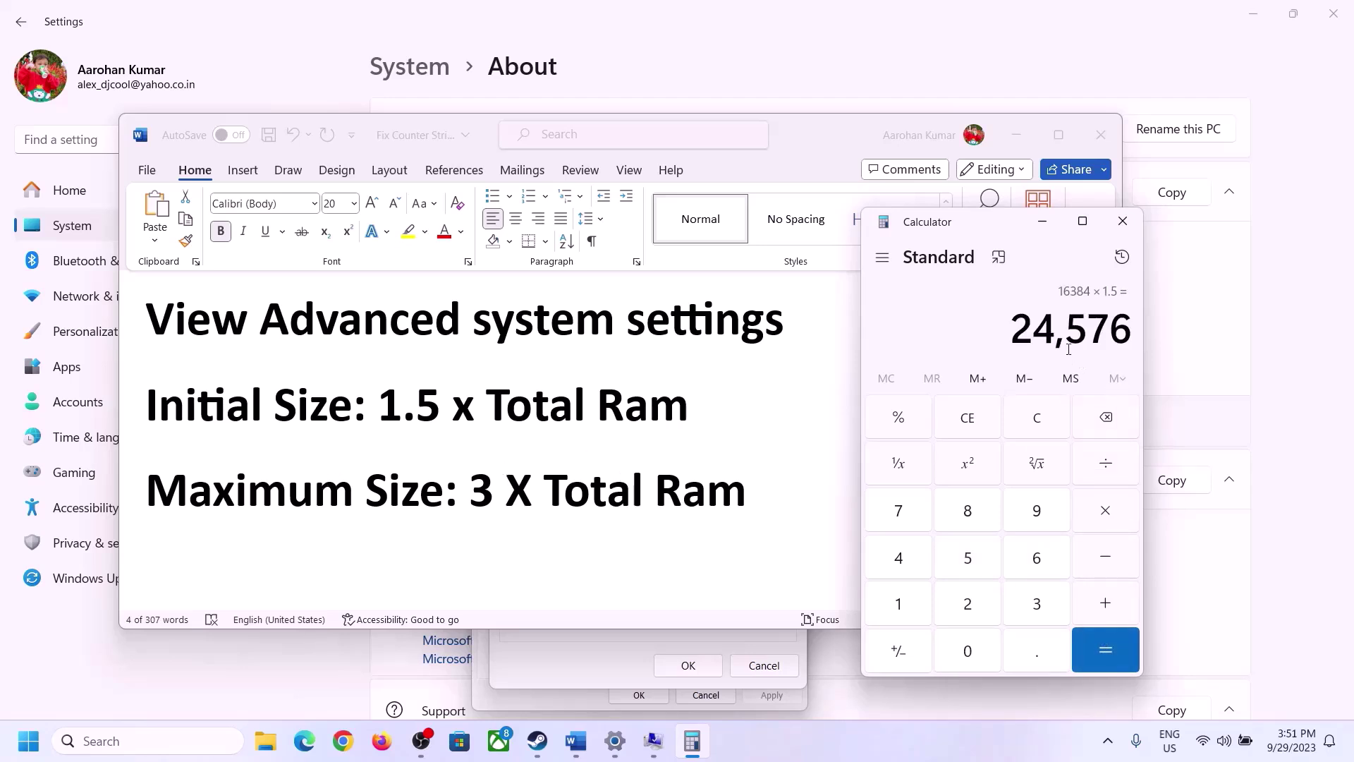
# Set the initial size of drive C:'s paging file to 24576 MB and go to the maximum size value
pyautogui.click(655, 639)
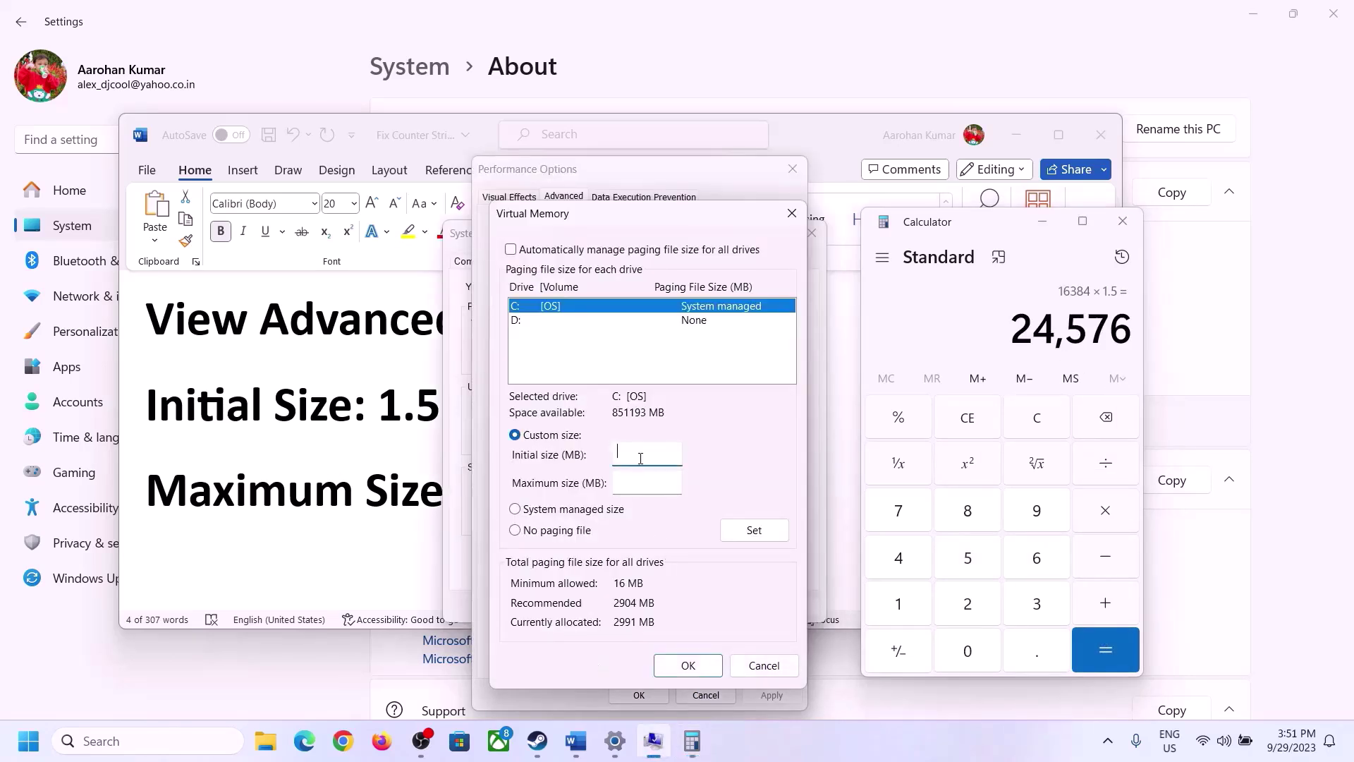
pyautogui.write('24576')
pyautogui.click(676, 484)
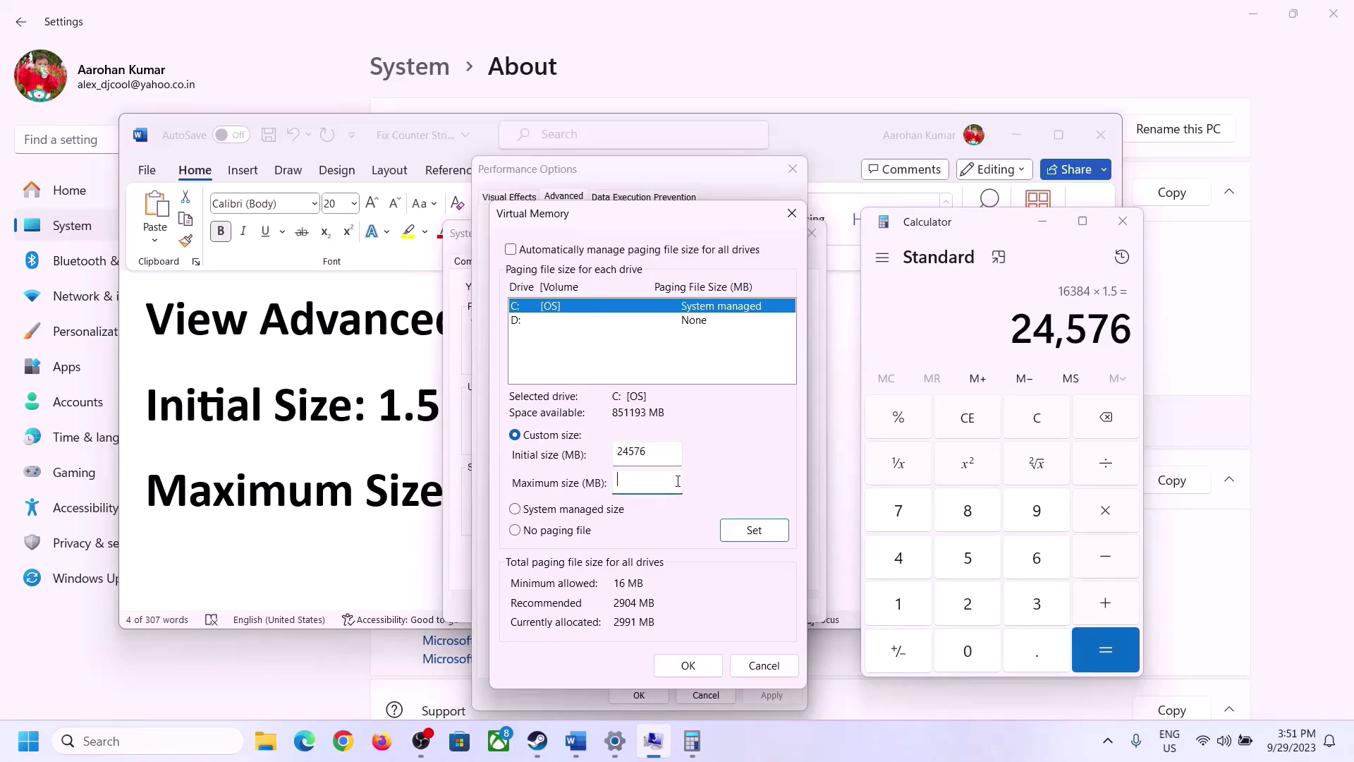
# Check the document's maximum size formula, clear Calculator, and recheck the installed RAM in Settings
pyautogui.click(391, 498)
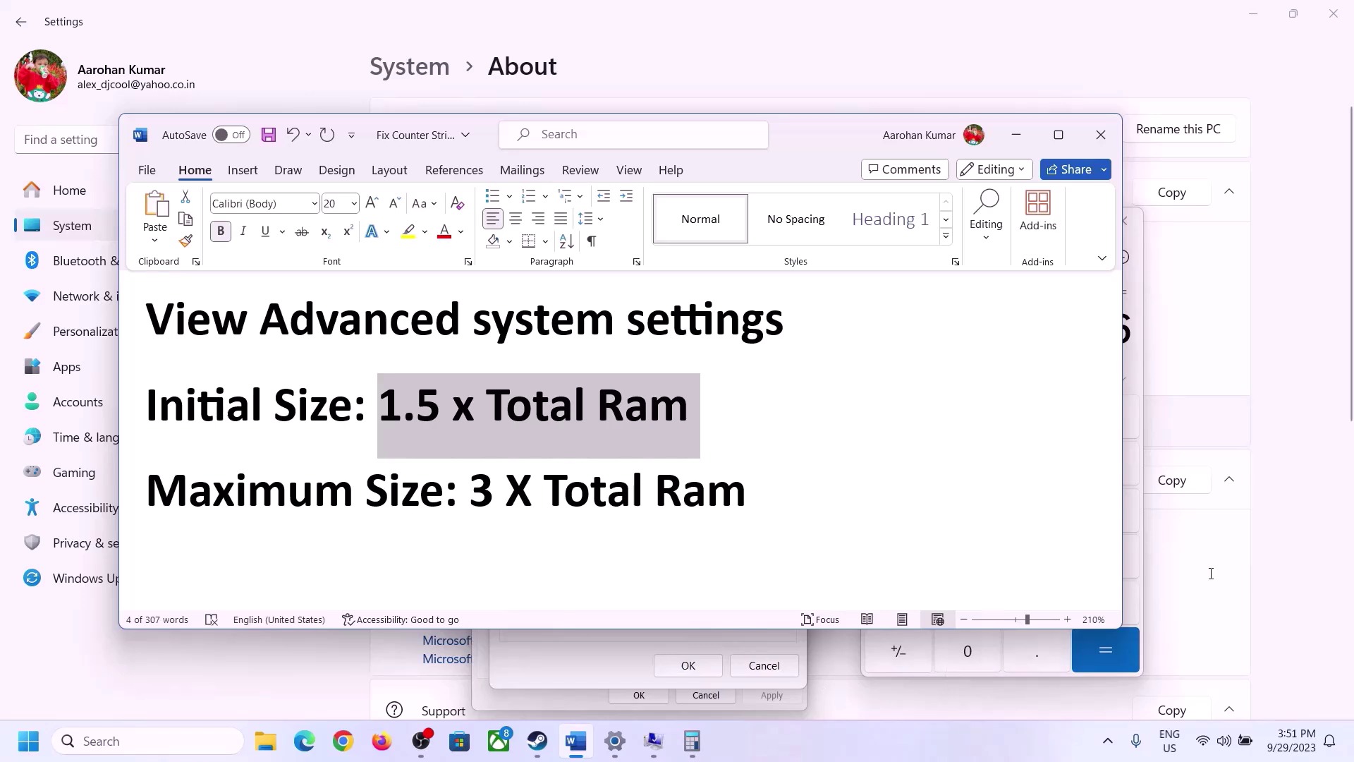
pyautogui.click(1136, 365)
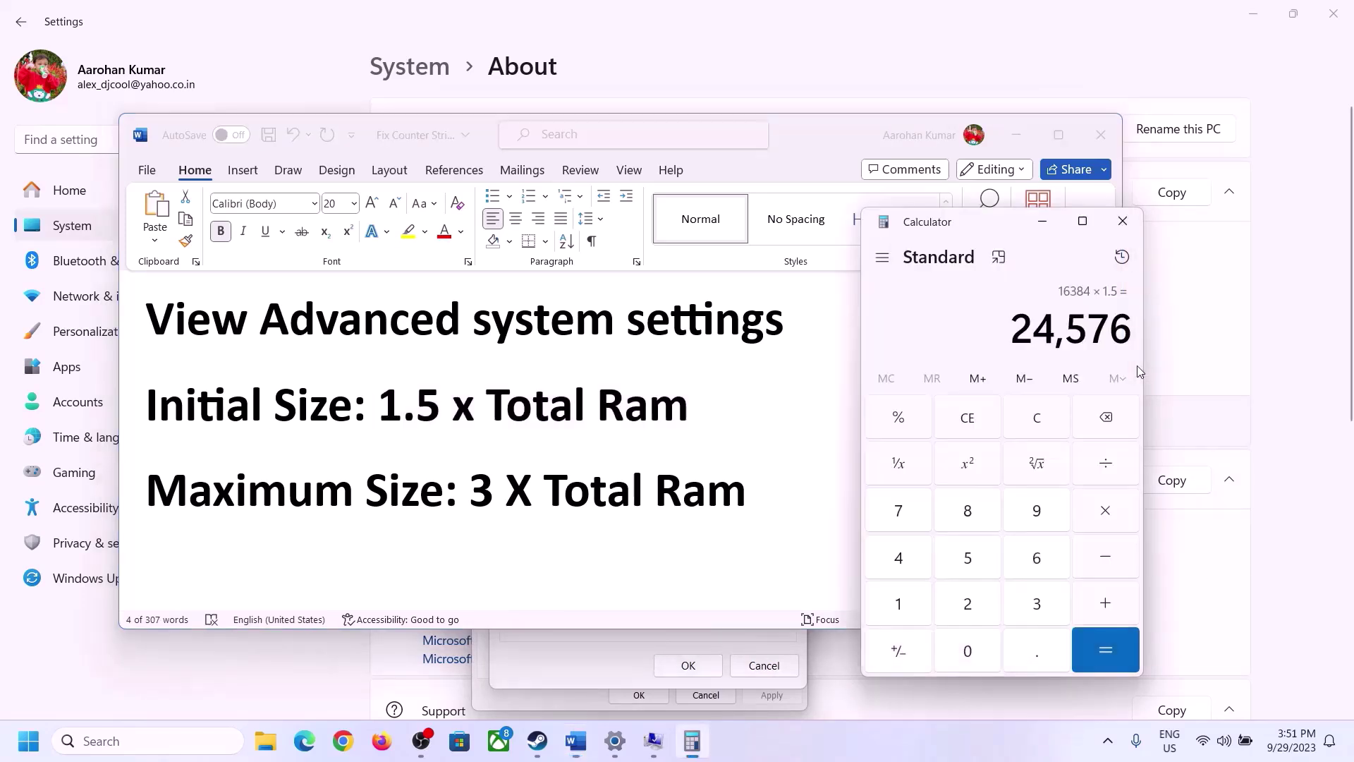
pyautogui.click(1037, 417)
pyautogui.click(614, 740)
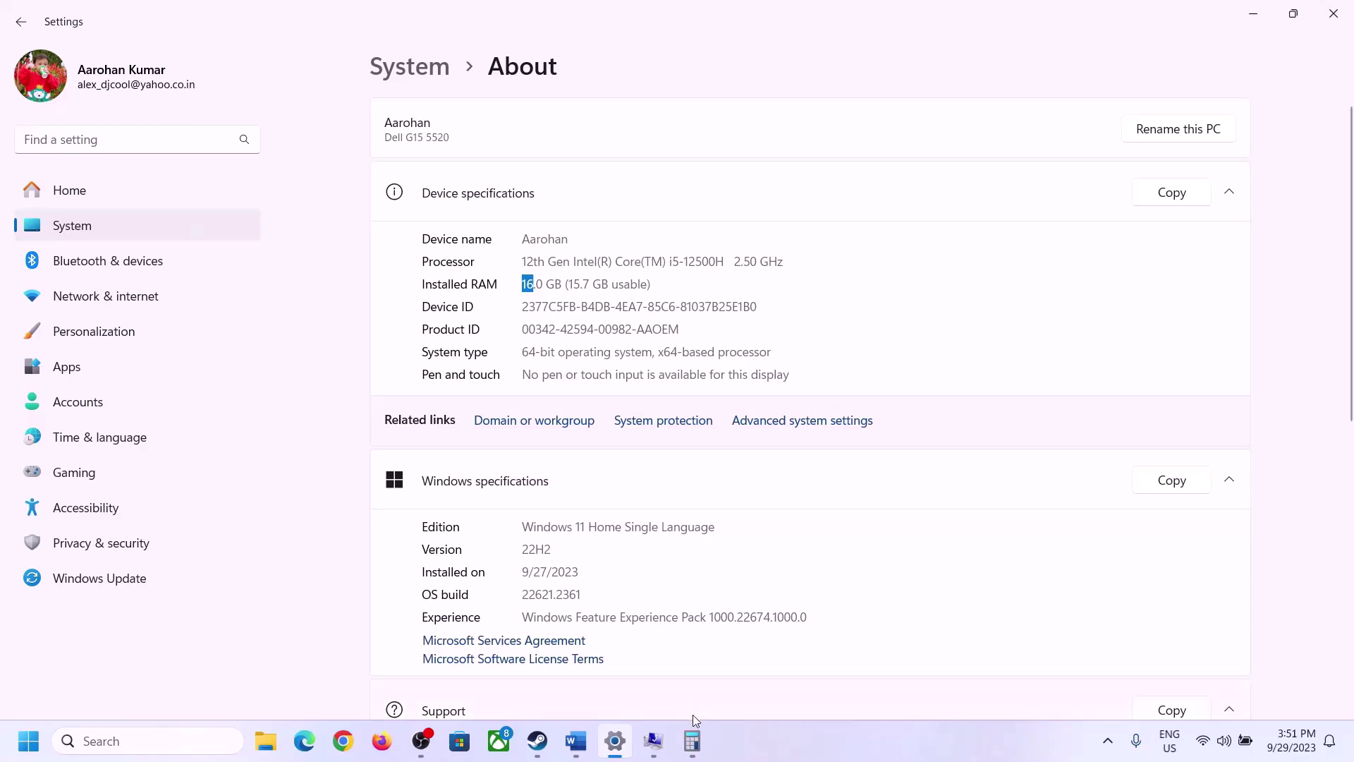
pyautogui.click(692, 739)
# Multiply 16 by 1024 in Calculator again and bring the document's maximum size formula into view beside it
pyautogui.click(912, 596)
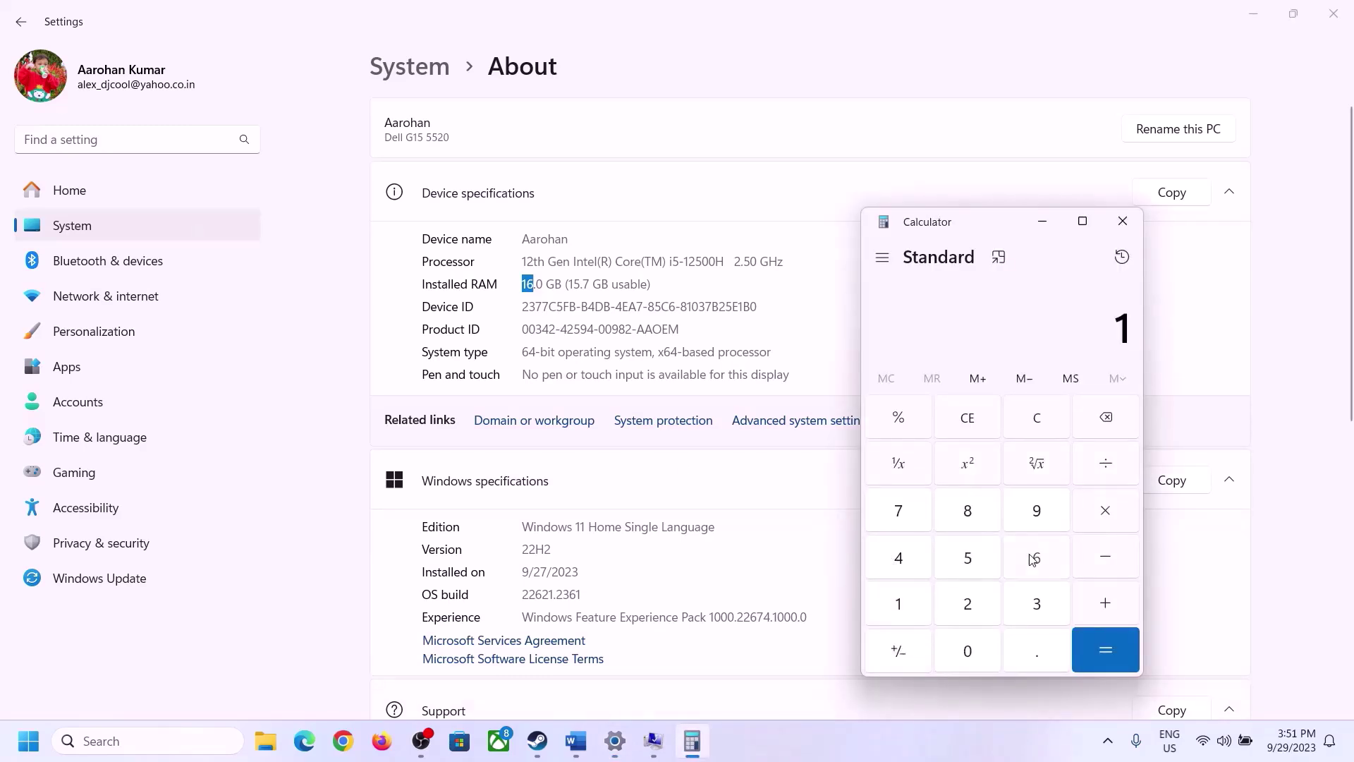
pyautogui.click(1033, 560)
pyautogui.click(1100, 513)
pyautogui.click(909, 598)
pyautogui.click(957, 643)
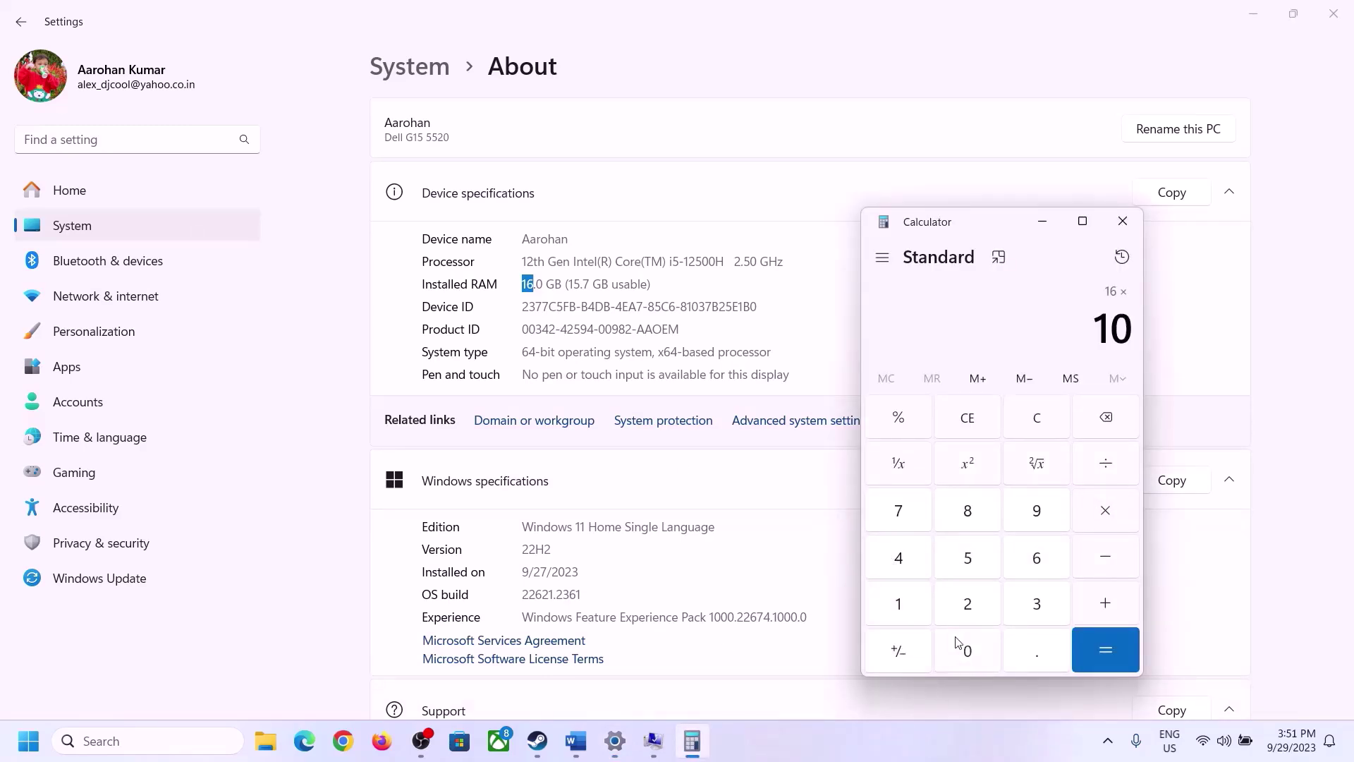
pyautogui.click(968, 602)
pyautogui.click(901, 561)
pyautogui.click(1129, 647)
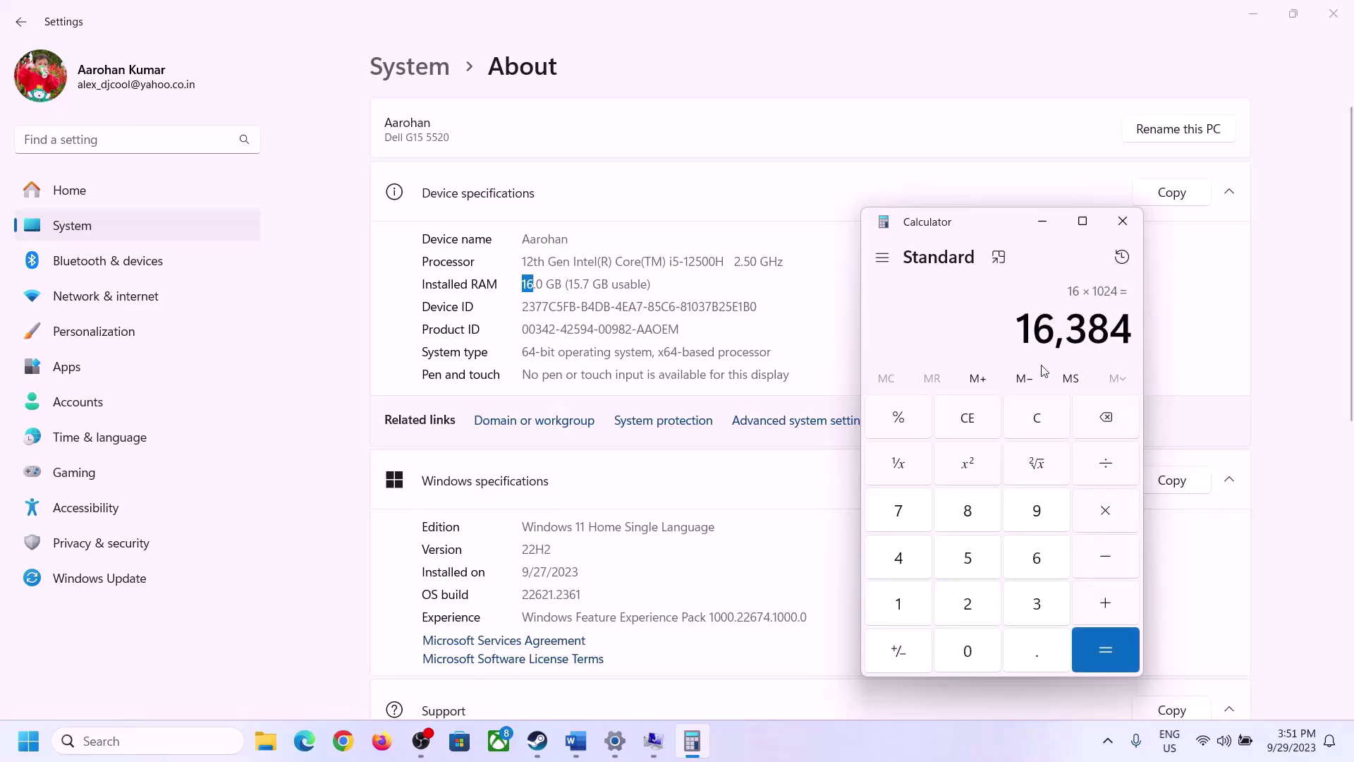
pyautogui.click(576, 741)
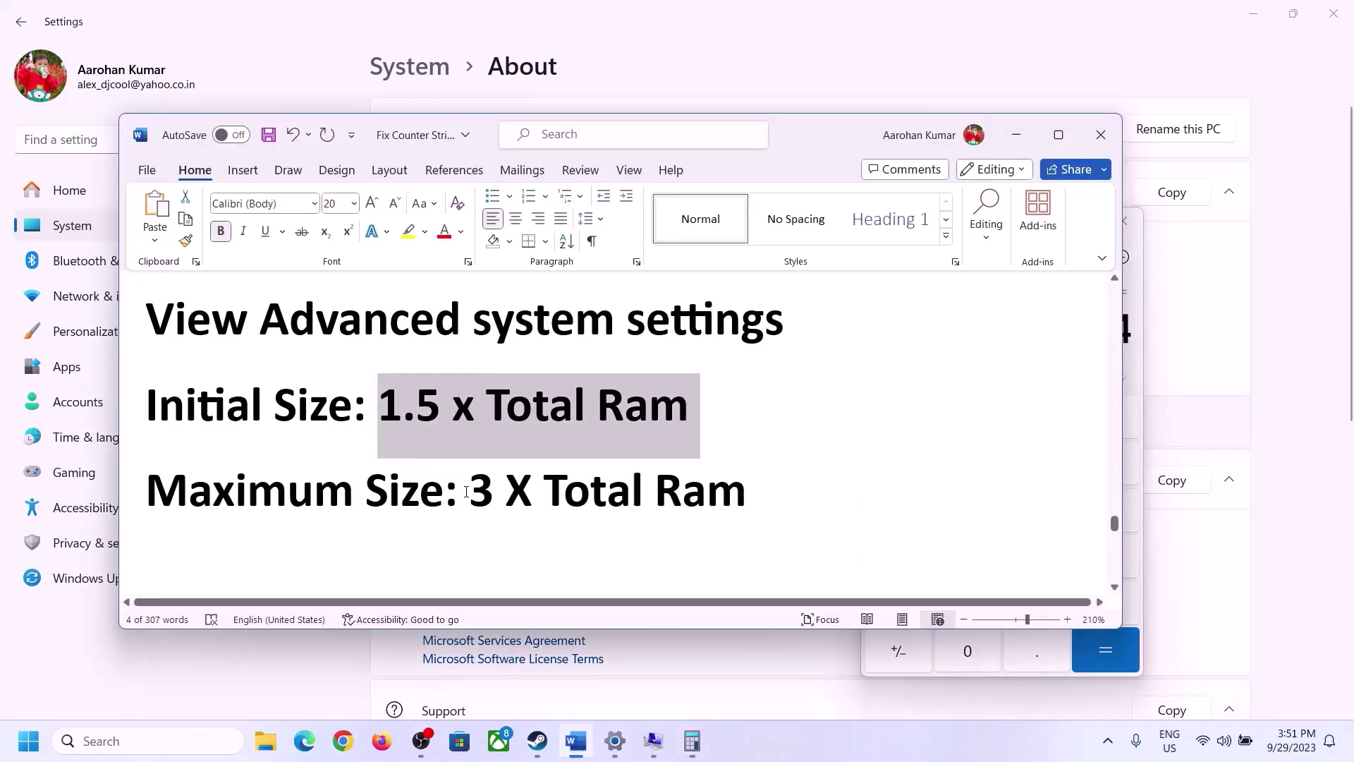
pyautogui.click(1138, 372)
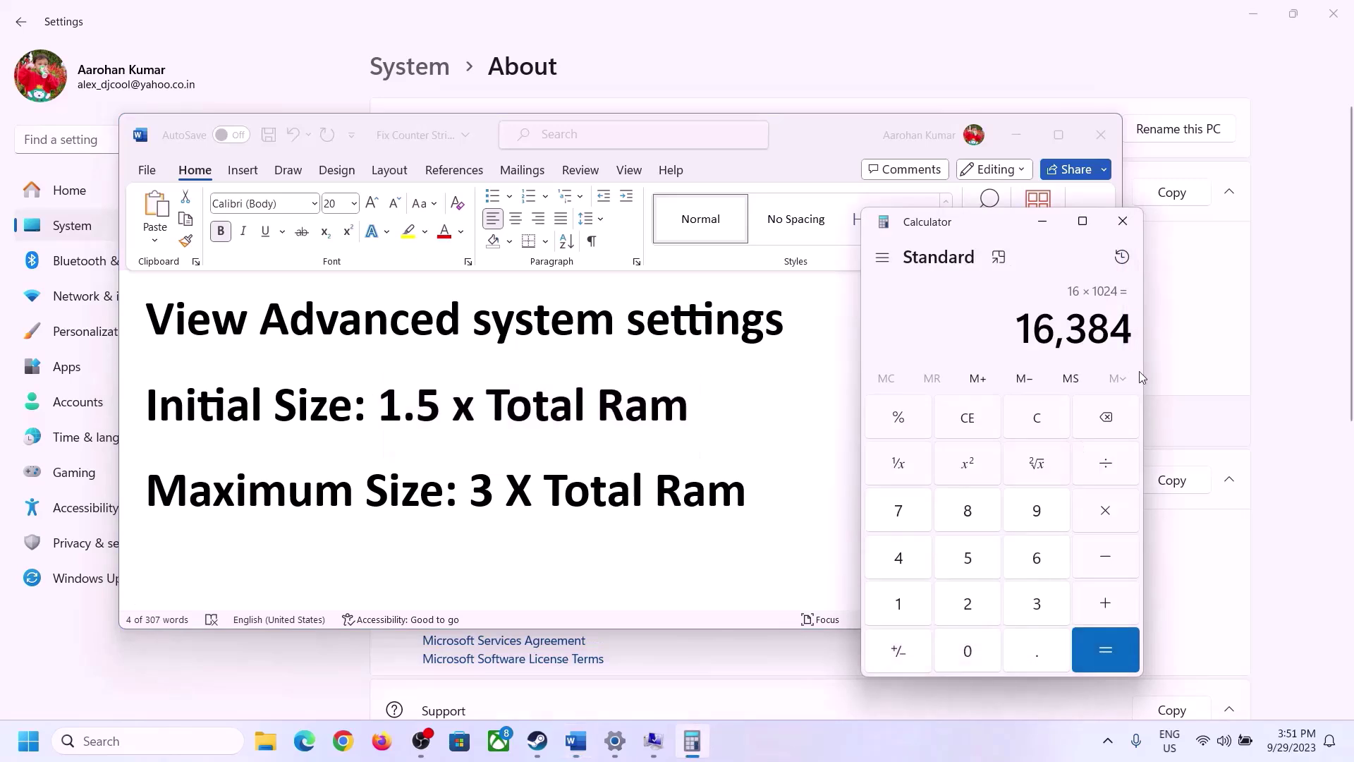
# Multiply the RAM amount in megabytes by 3 in Calculator to work out the maximum paging file size
pyautogui.click(1105, 513)
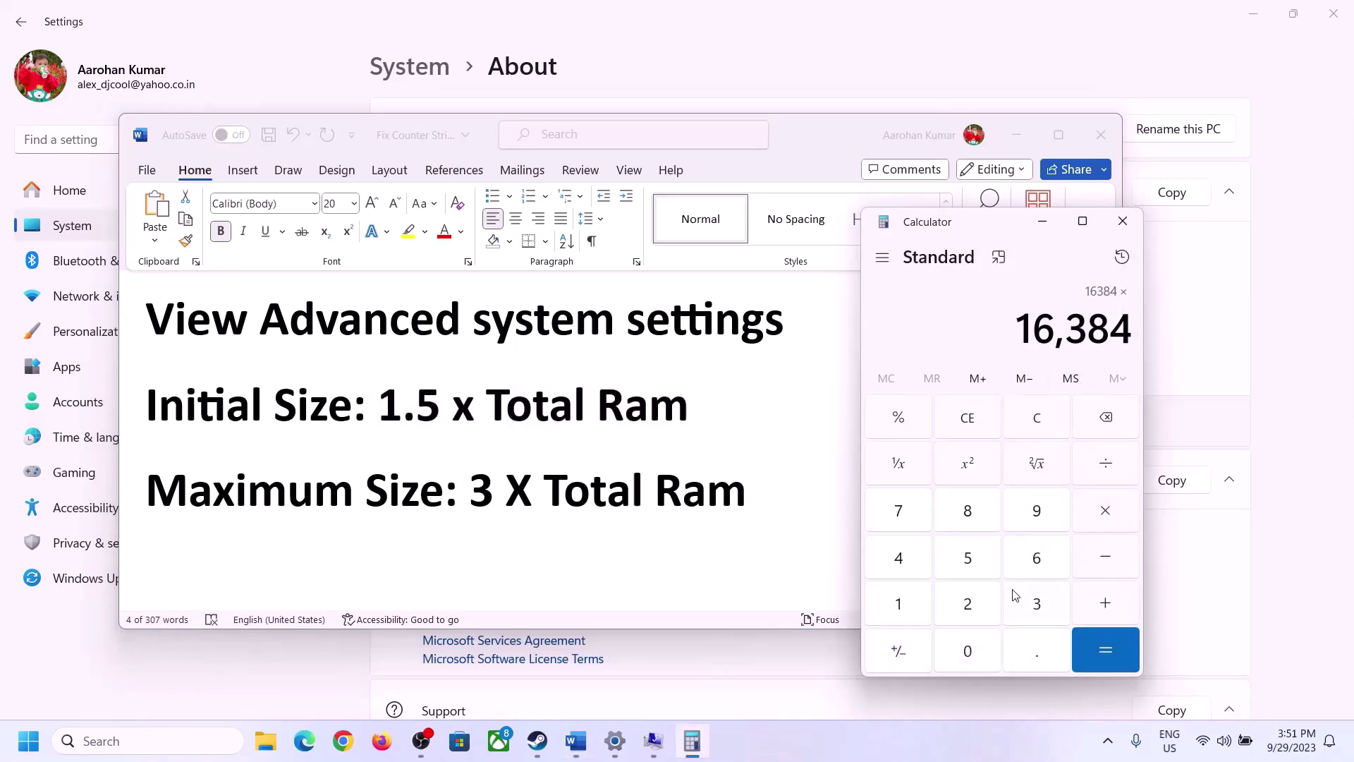
pyautogui.click(1024, 605)
pyautogui.click(1111, 648)
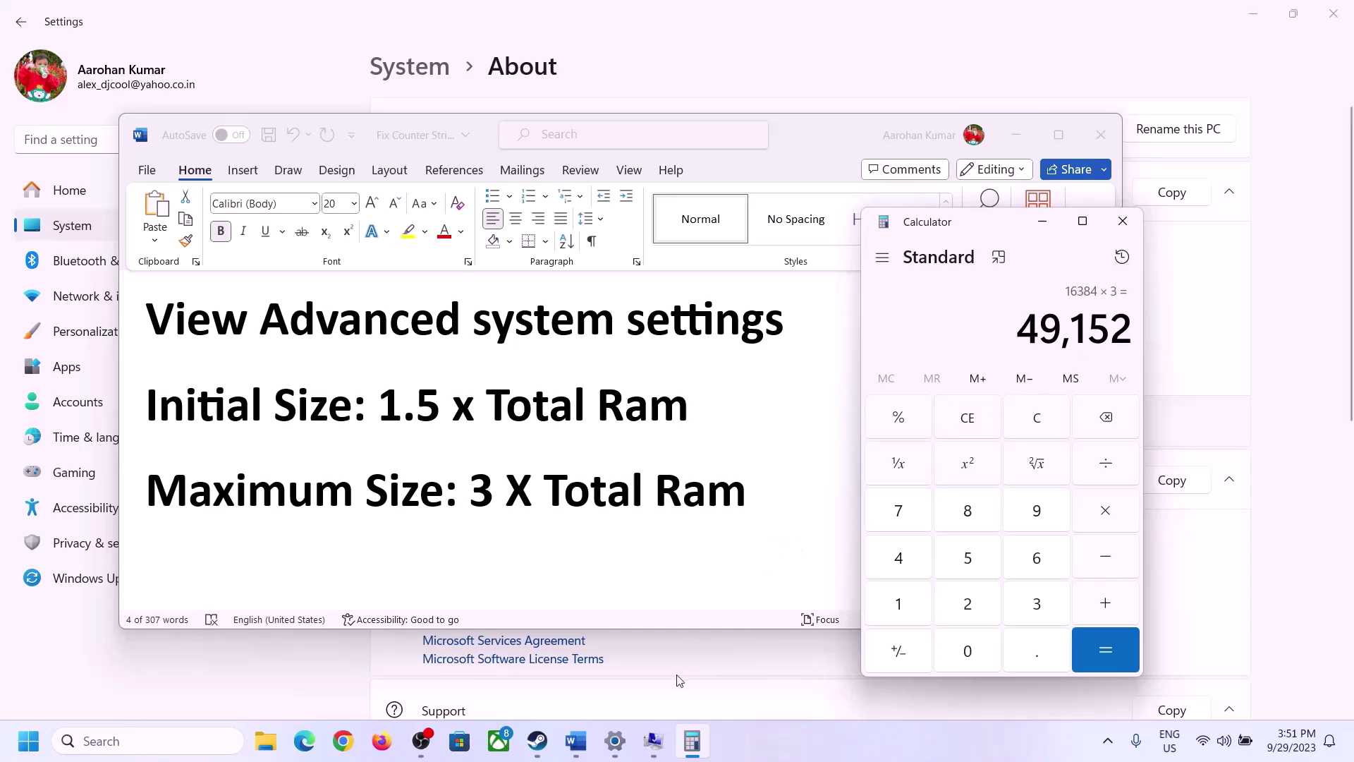
# Set the maximum size of drive C:'s paging file to 49152 MB and confirm the custom virtual memory size
pyautogui.click(621, 649)
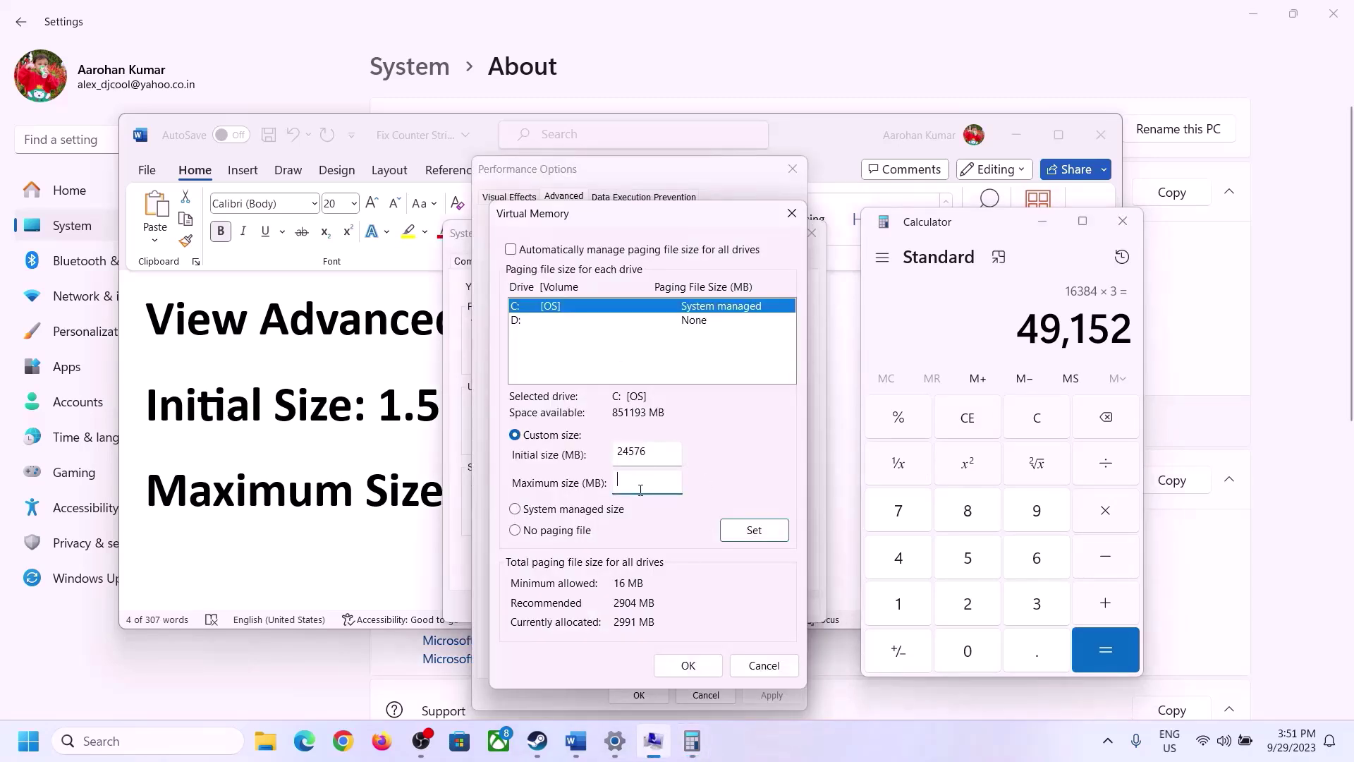
pyautogui.write('49152')
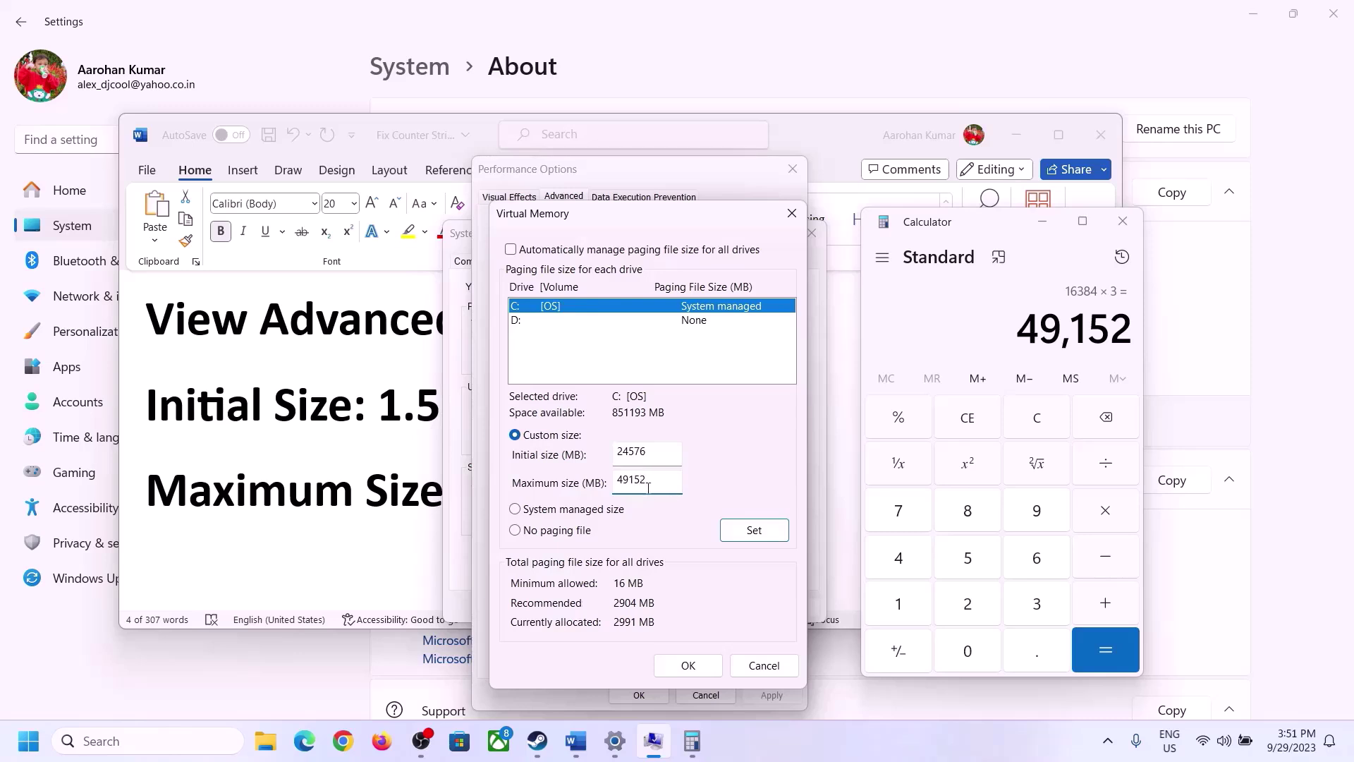
pyautogui.click(753, 531)
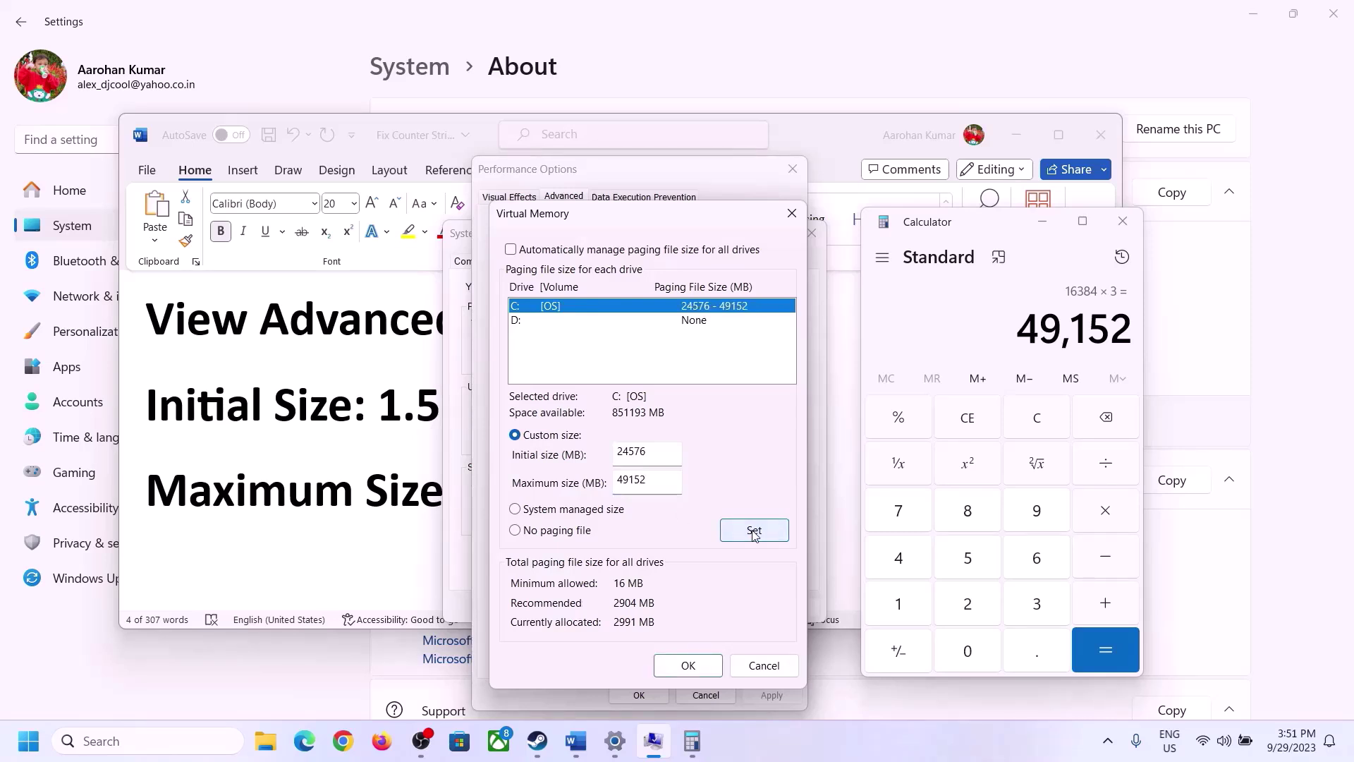
pyautogui.click(691, 665)
pyautogui.click(838, 433)
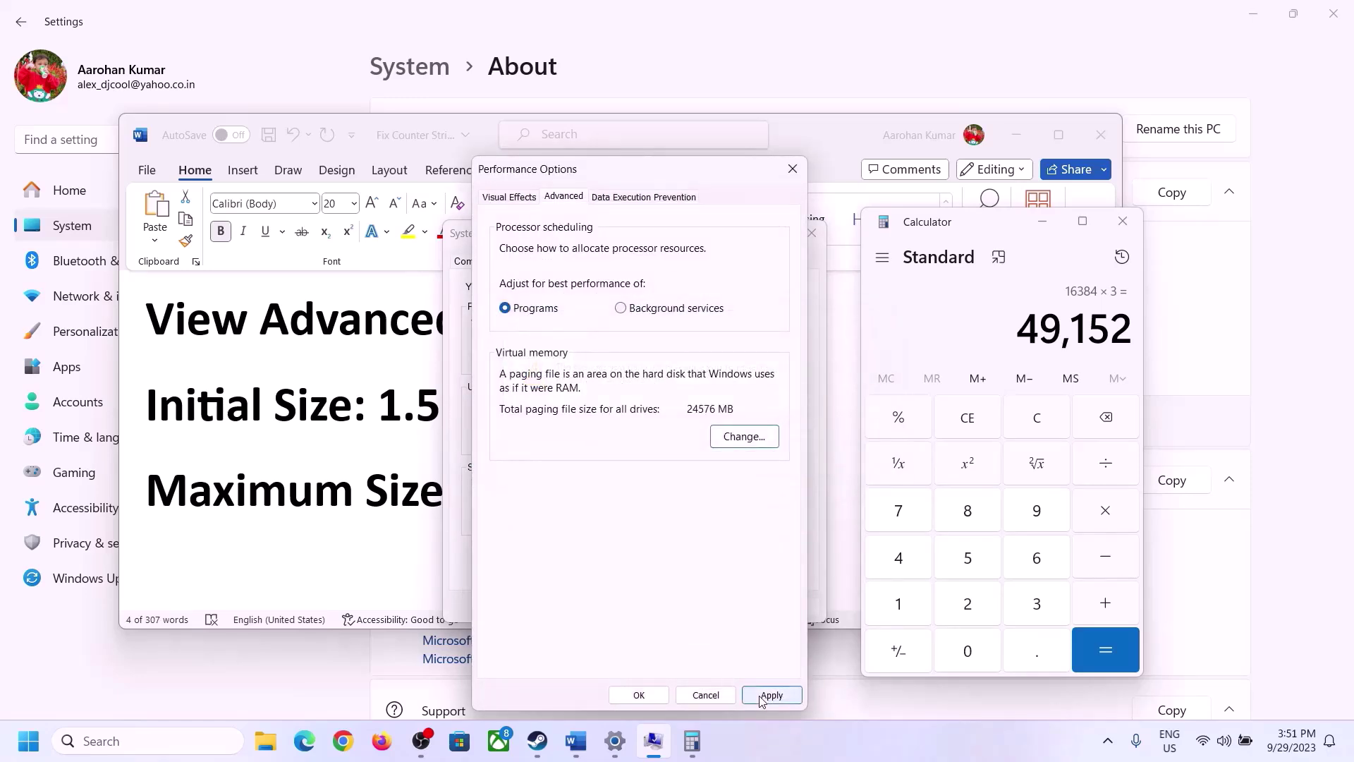
# Accept Performance Options and System Properties, and dismiss the restart prompt without restarting the computer
pyautogui.click(638, 694)
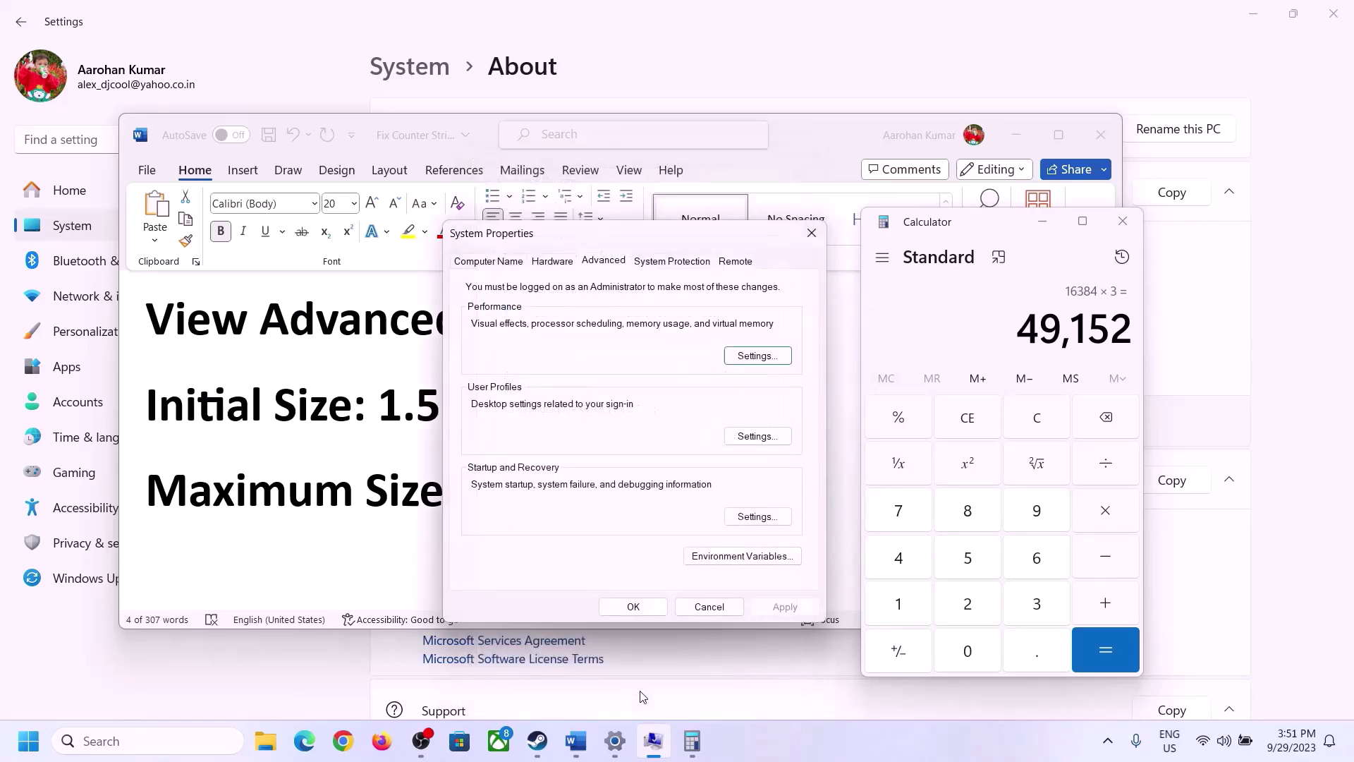
pyautogui.click(640, 605)
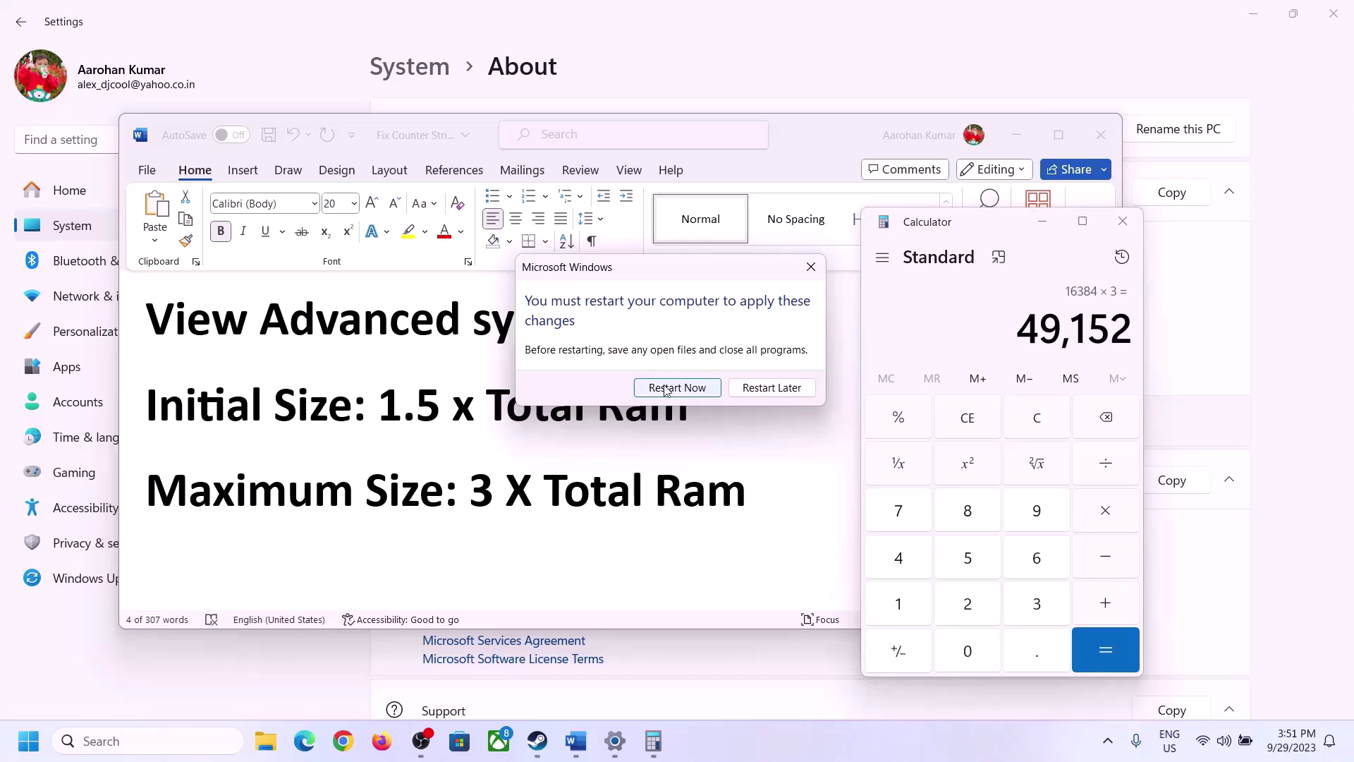
pyautogui.click(811, 266)
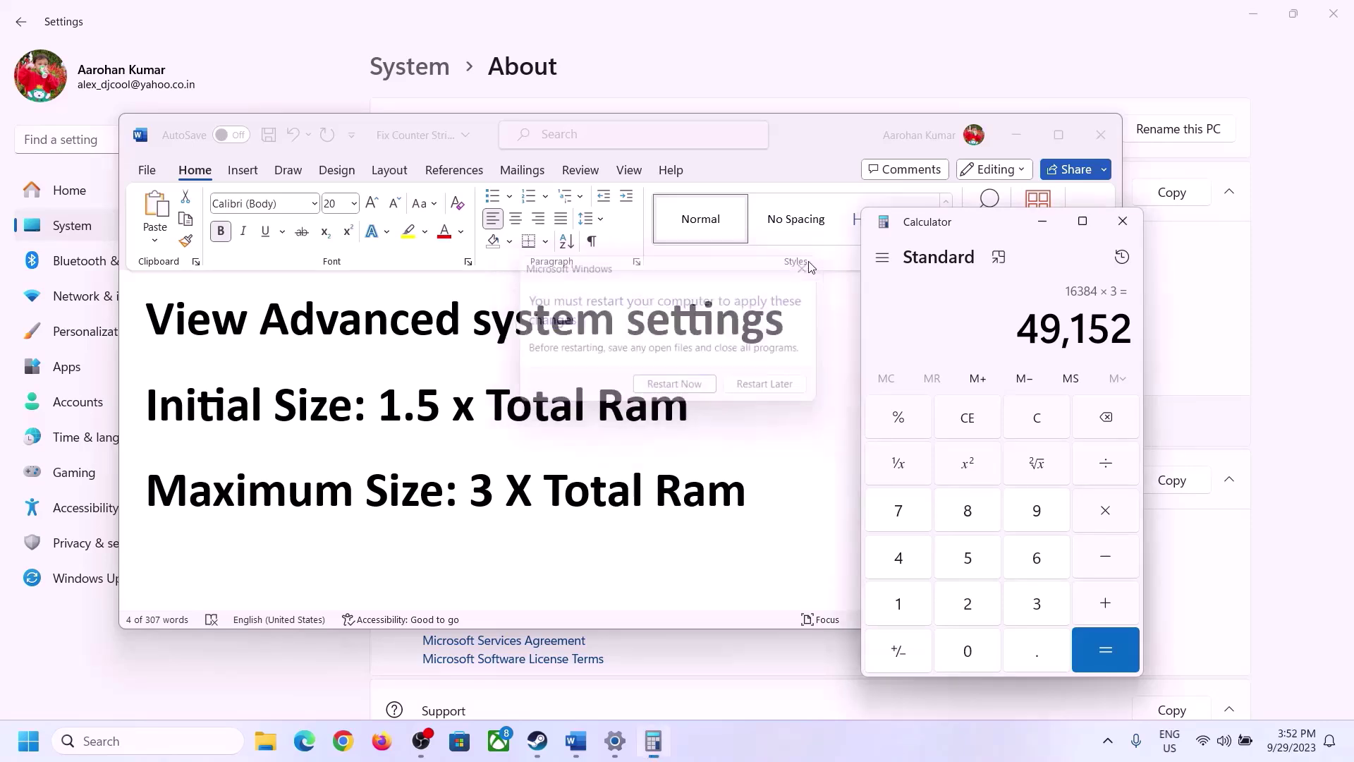
# Go to Step 11 in the Word document and briefly highlight its Update BIOS instruction
pyautogui.click(862, 760)
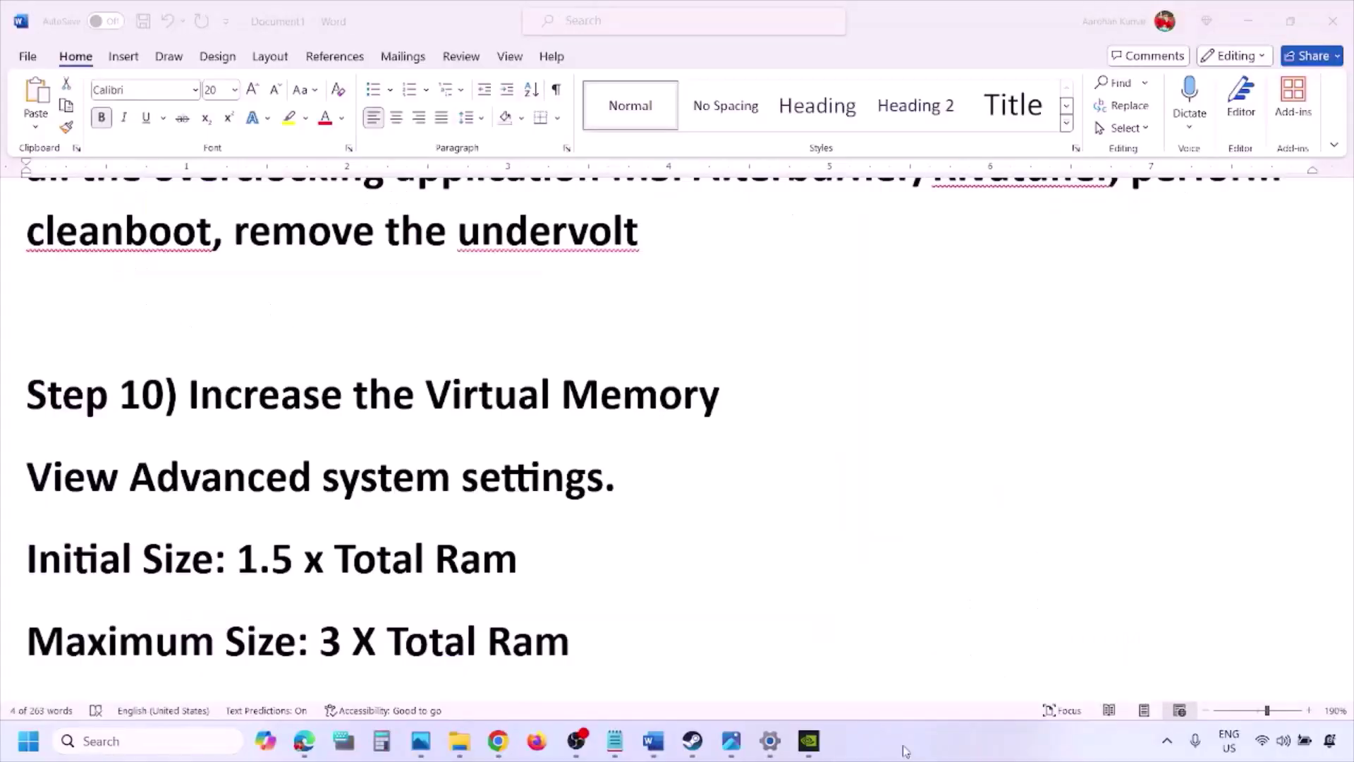
pyautogui.scroll(-3, 467, 506)
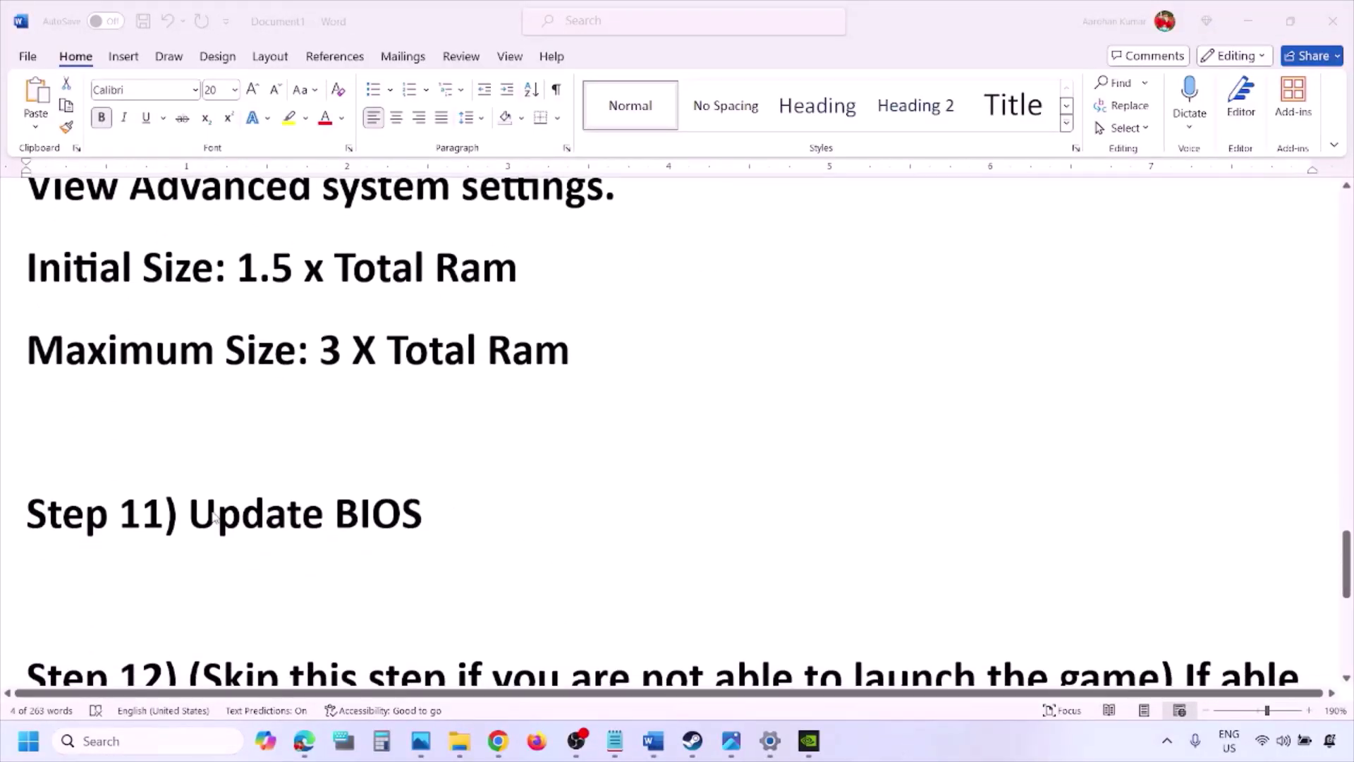
pyautogui.click(215, 519)
pyautogui.moveTo(188, 518); pyautogui.dragTo(454, 513)
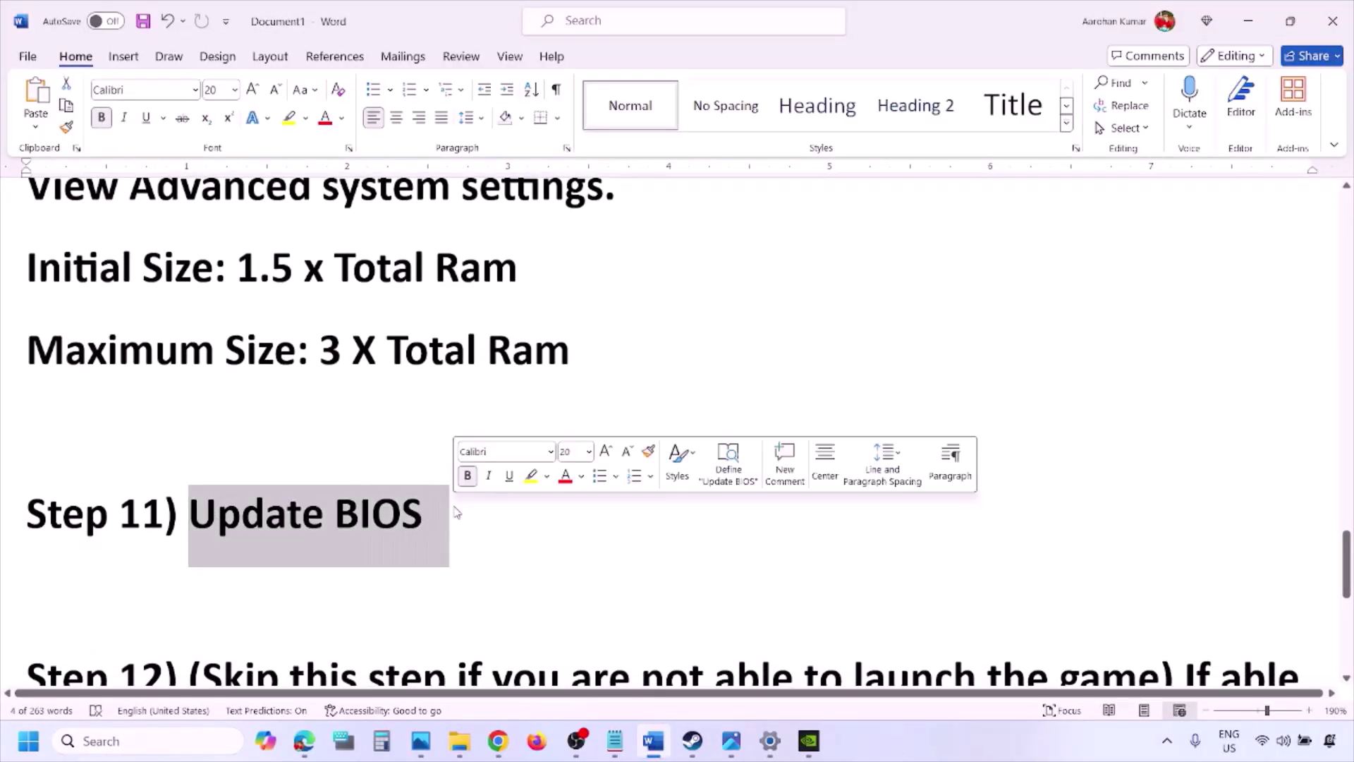
pyautogui.click(456, 513)
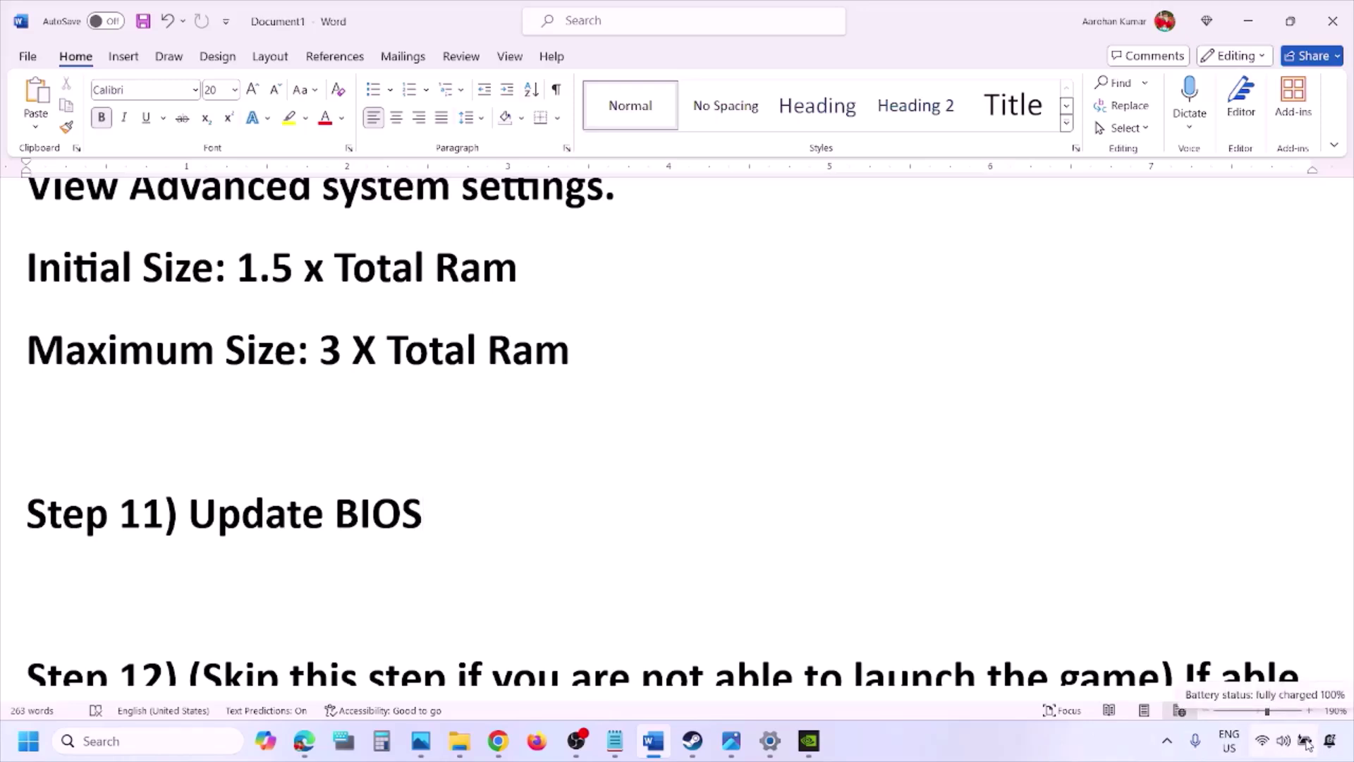
pyautogui.click(1061, 742)
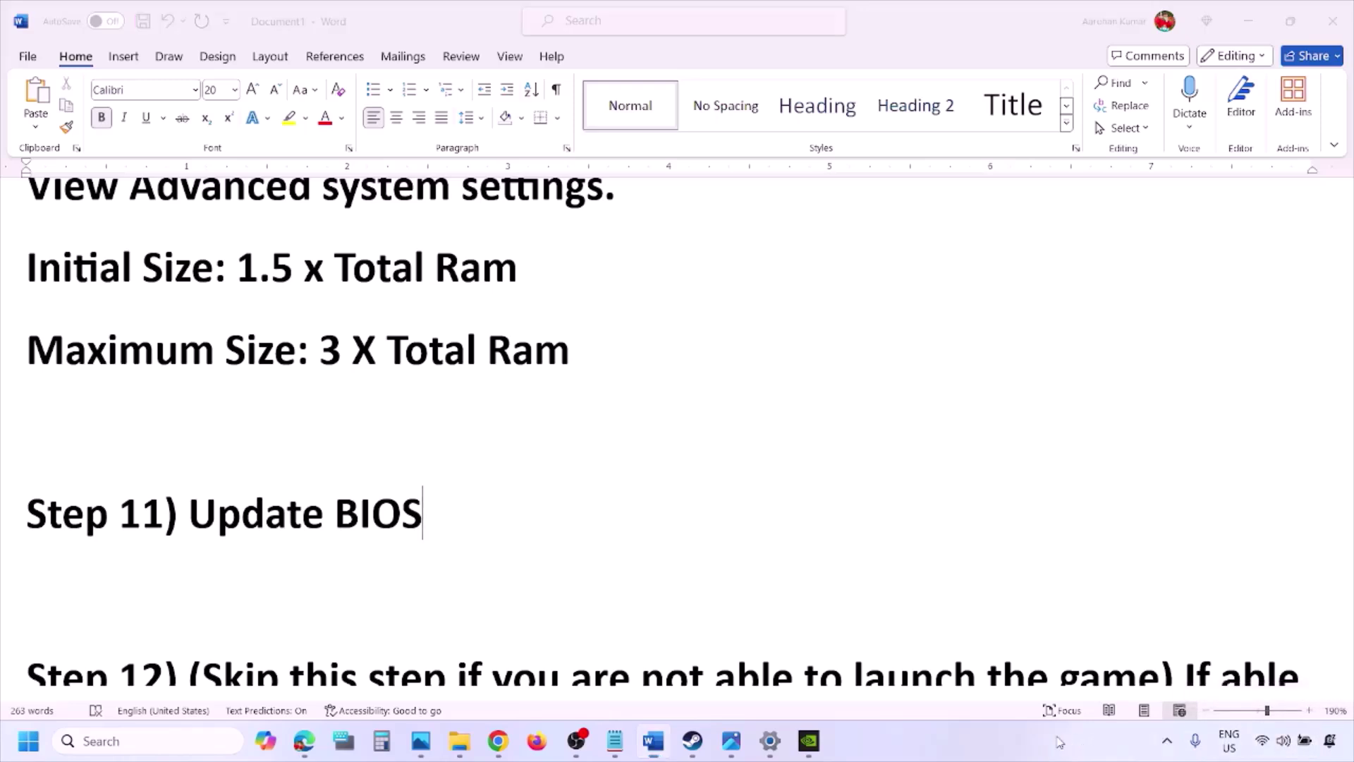